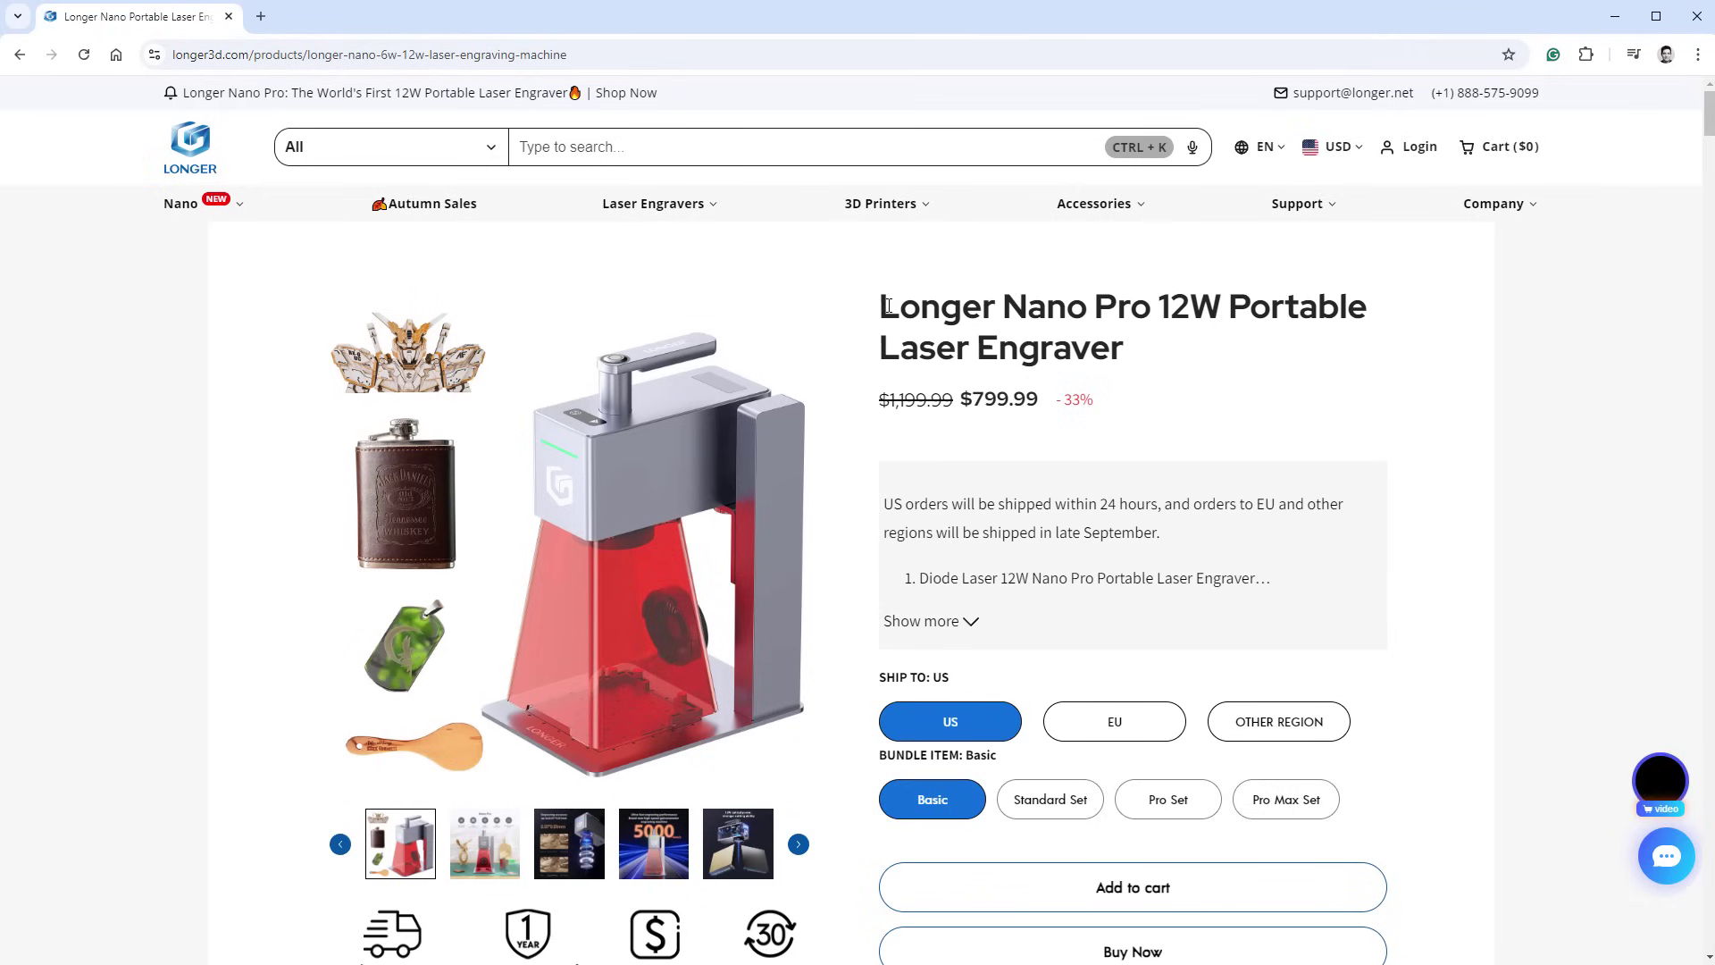
# Examine the product images, feature overview and sample projects for the Longer Nano Pro 12W Portable Laser Engraver.
pyautogui.moveTo(947, 314); pyautogui.dragTo(1228, 310)
pyautogui.click(1228, 310)
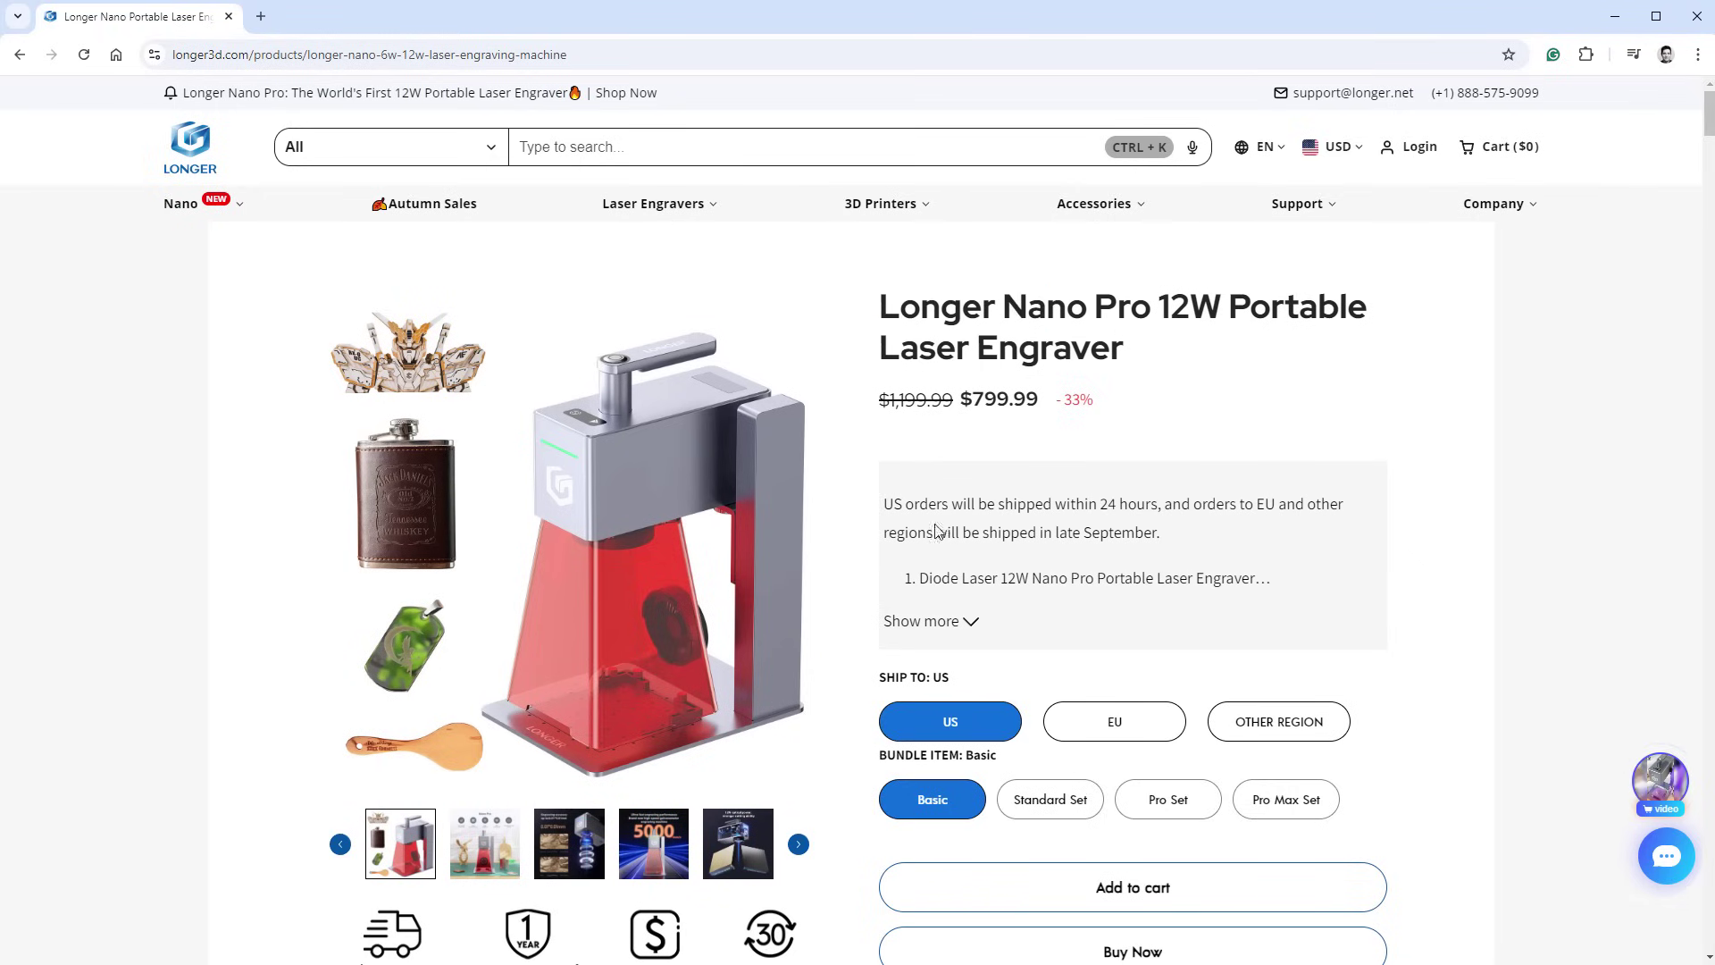
pyautogui.click(727, 862)
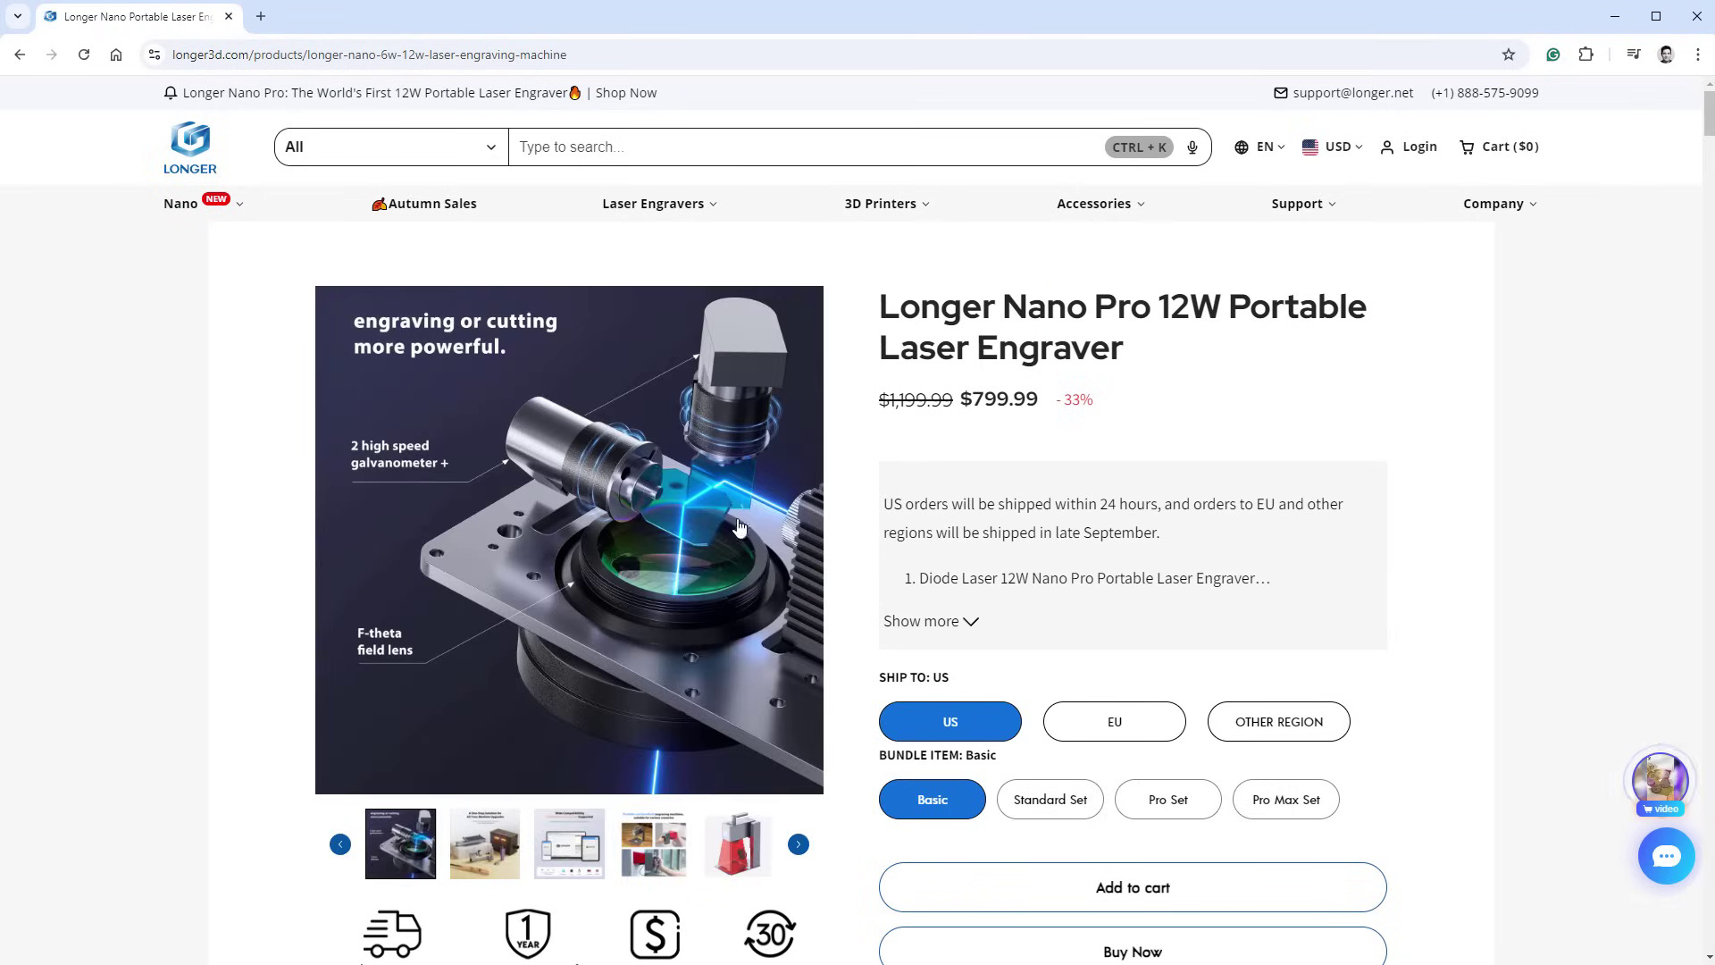
pyautogui.click(487, 856)
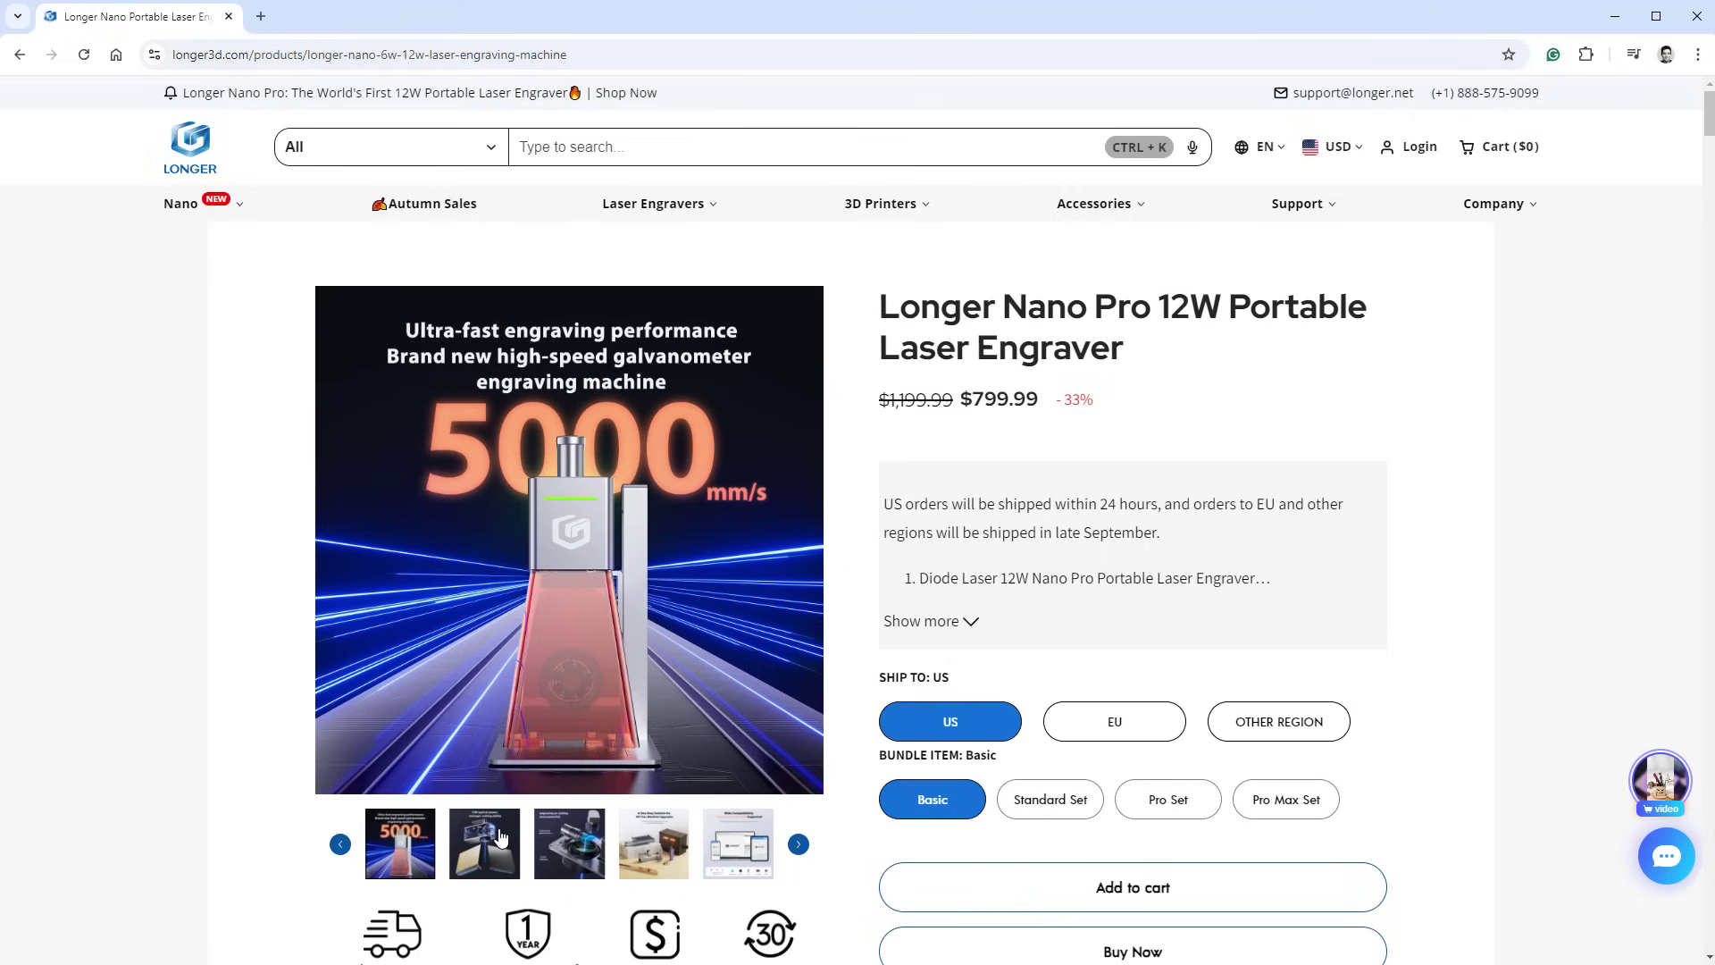
pyautogui.scroll(-10, 1479, 568)
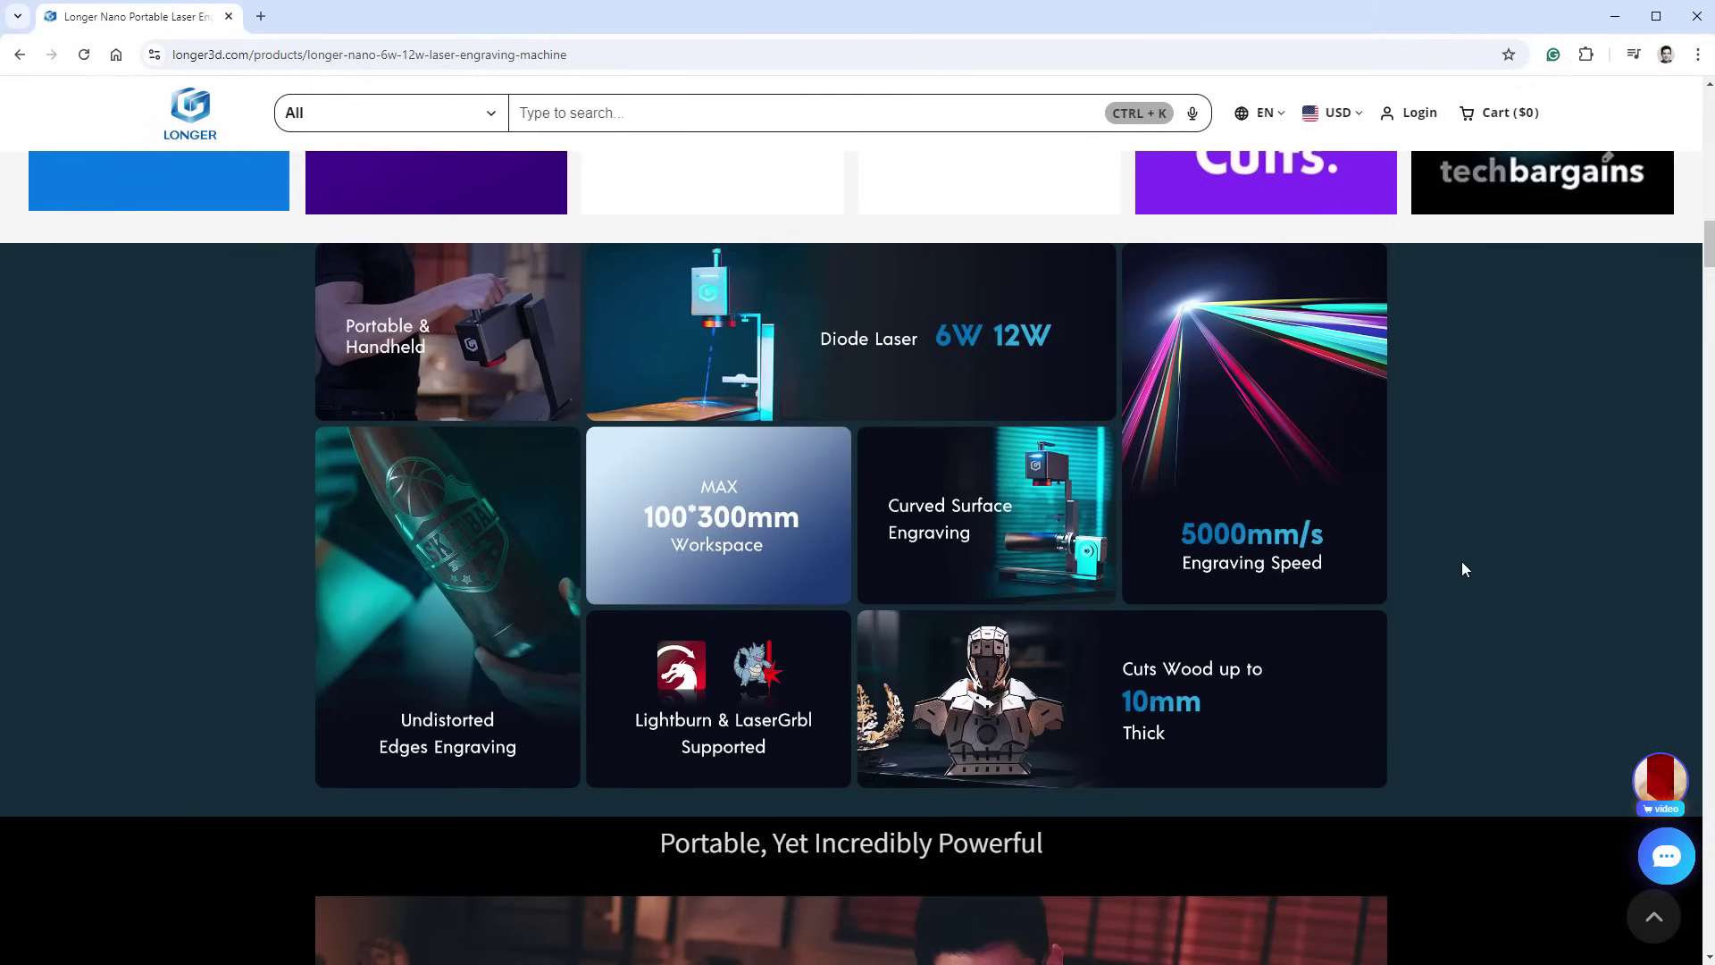
pyautogui.scroll(-18, 1461, 564)
pyautogui.scroll(-20, 1116, 551)
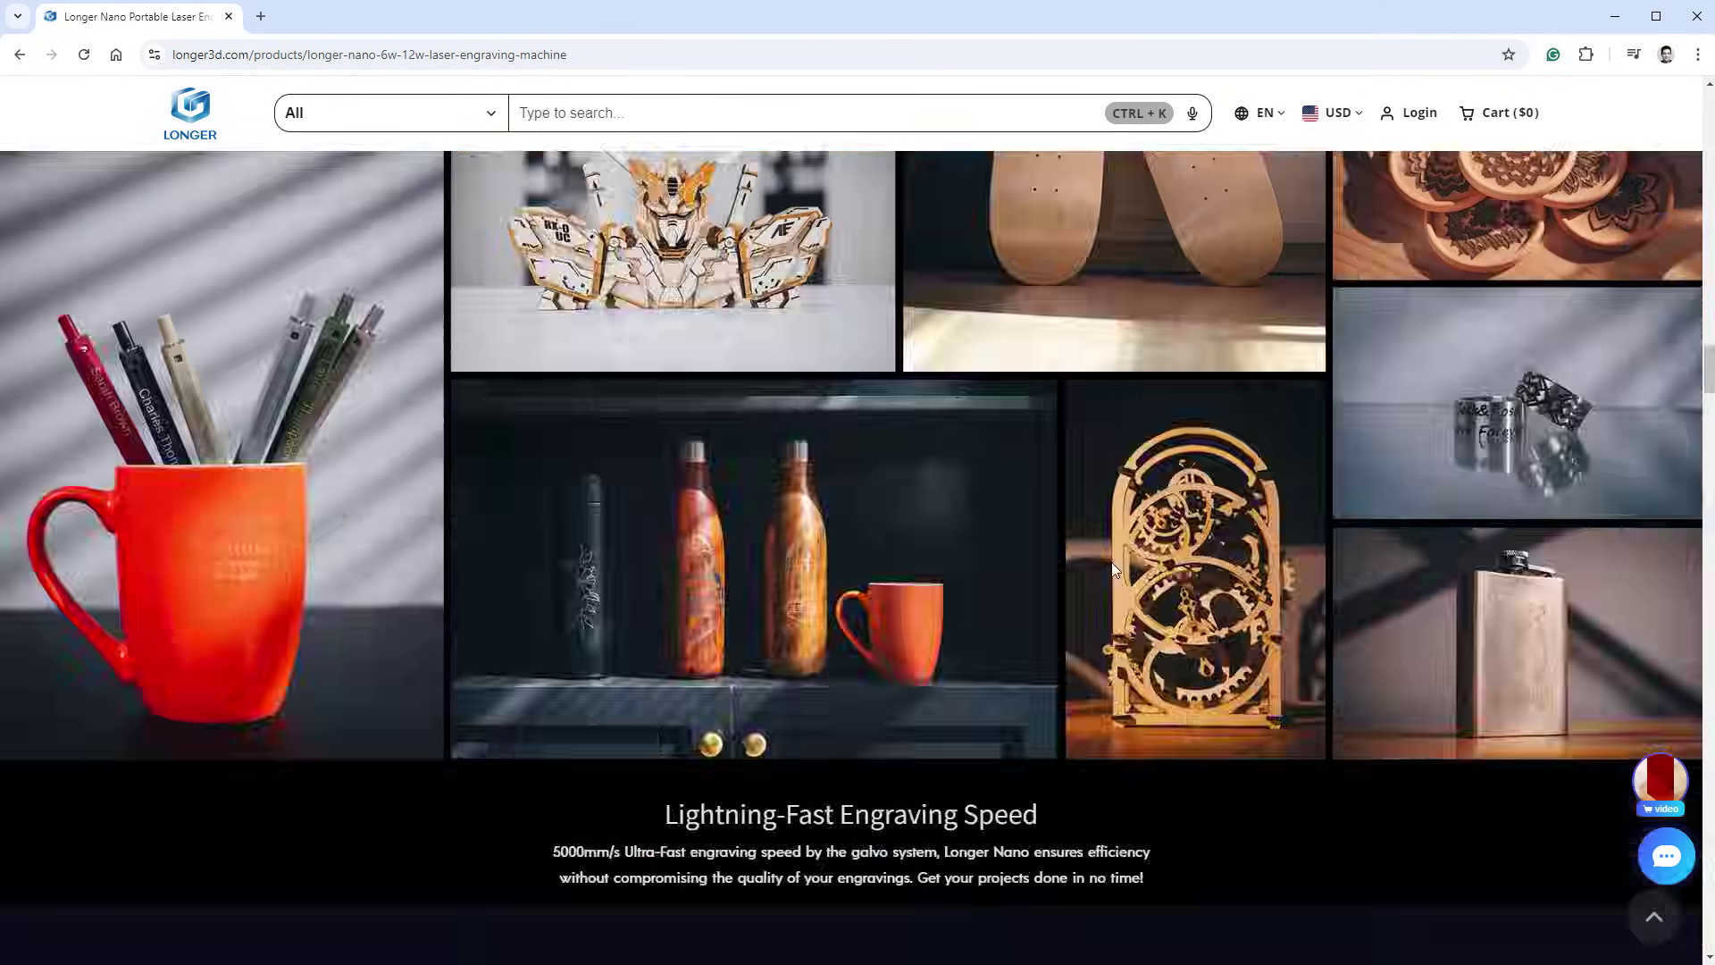
pyautogui.scroll(-6, 1106, 568)
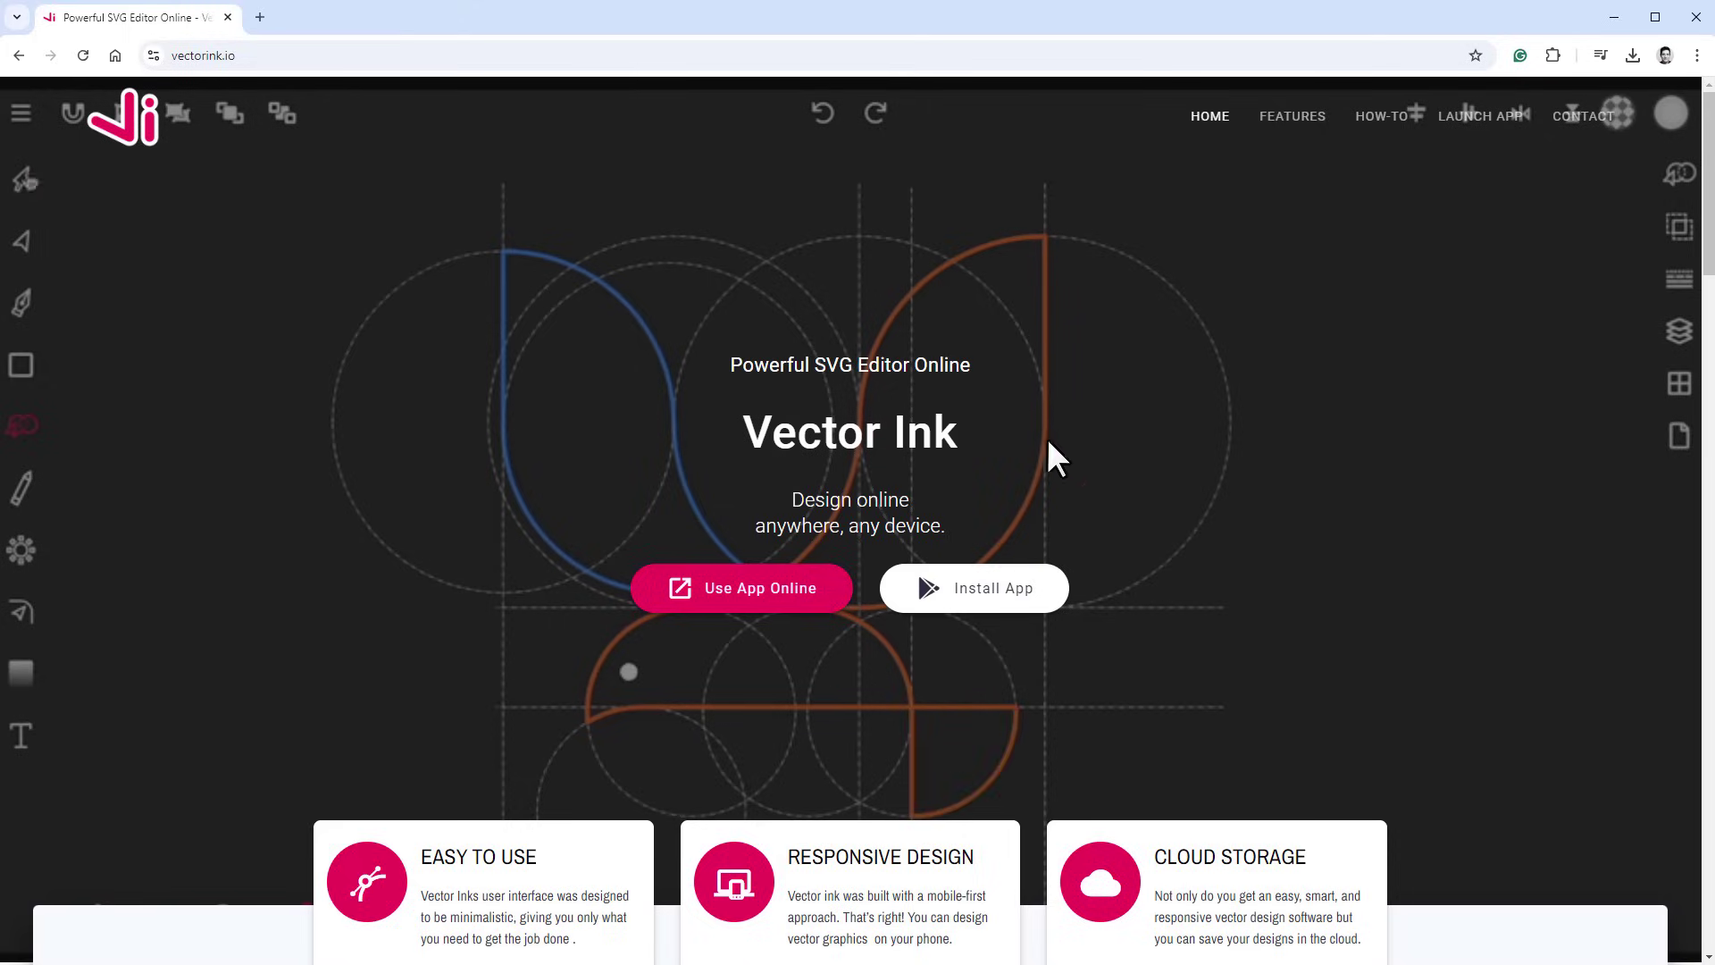
# Launch the Vector Ink online app and create a new document from the Default 700 x 700 px preset.
pyautogui.click(723, 593)
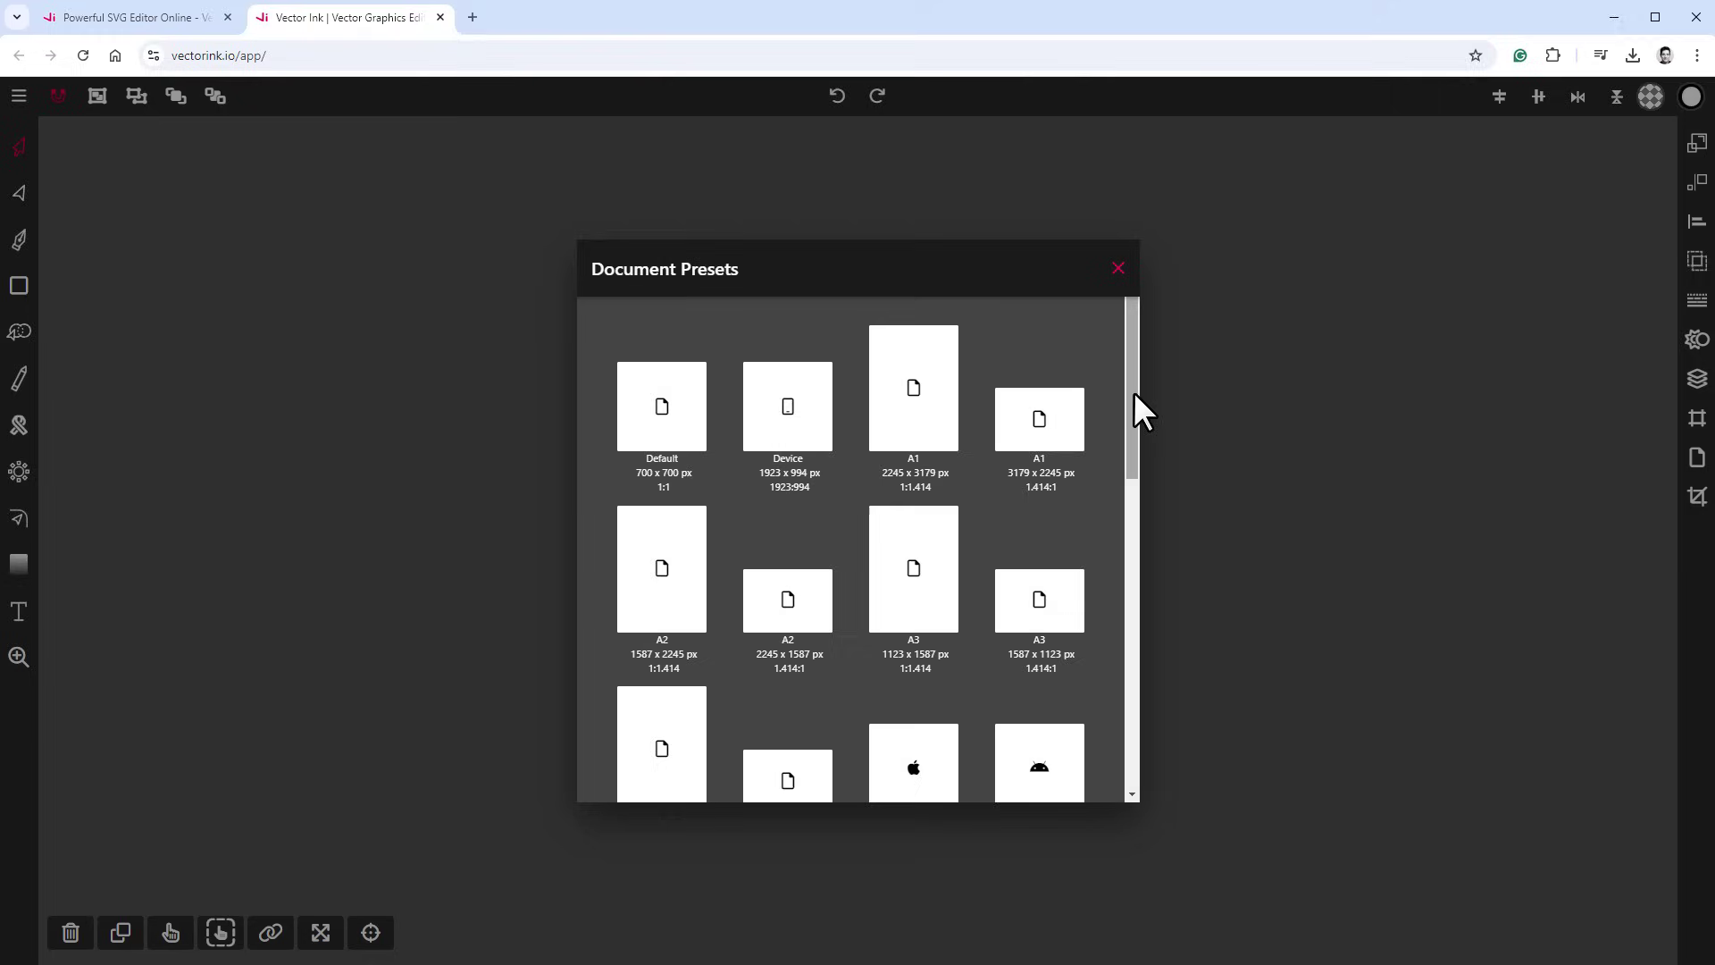
pyautogui.moveTo(1133, 391)
pyautogui.mouseDown()
pyautogui.moveTo(1123, 711)
pyautogui.moveTo(1116, 393)
pyautogui.mouseUp()
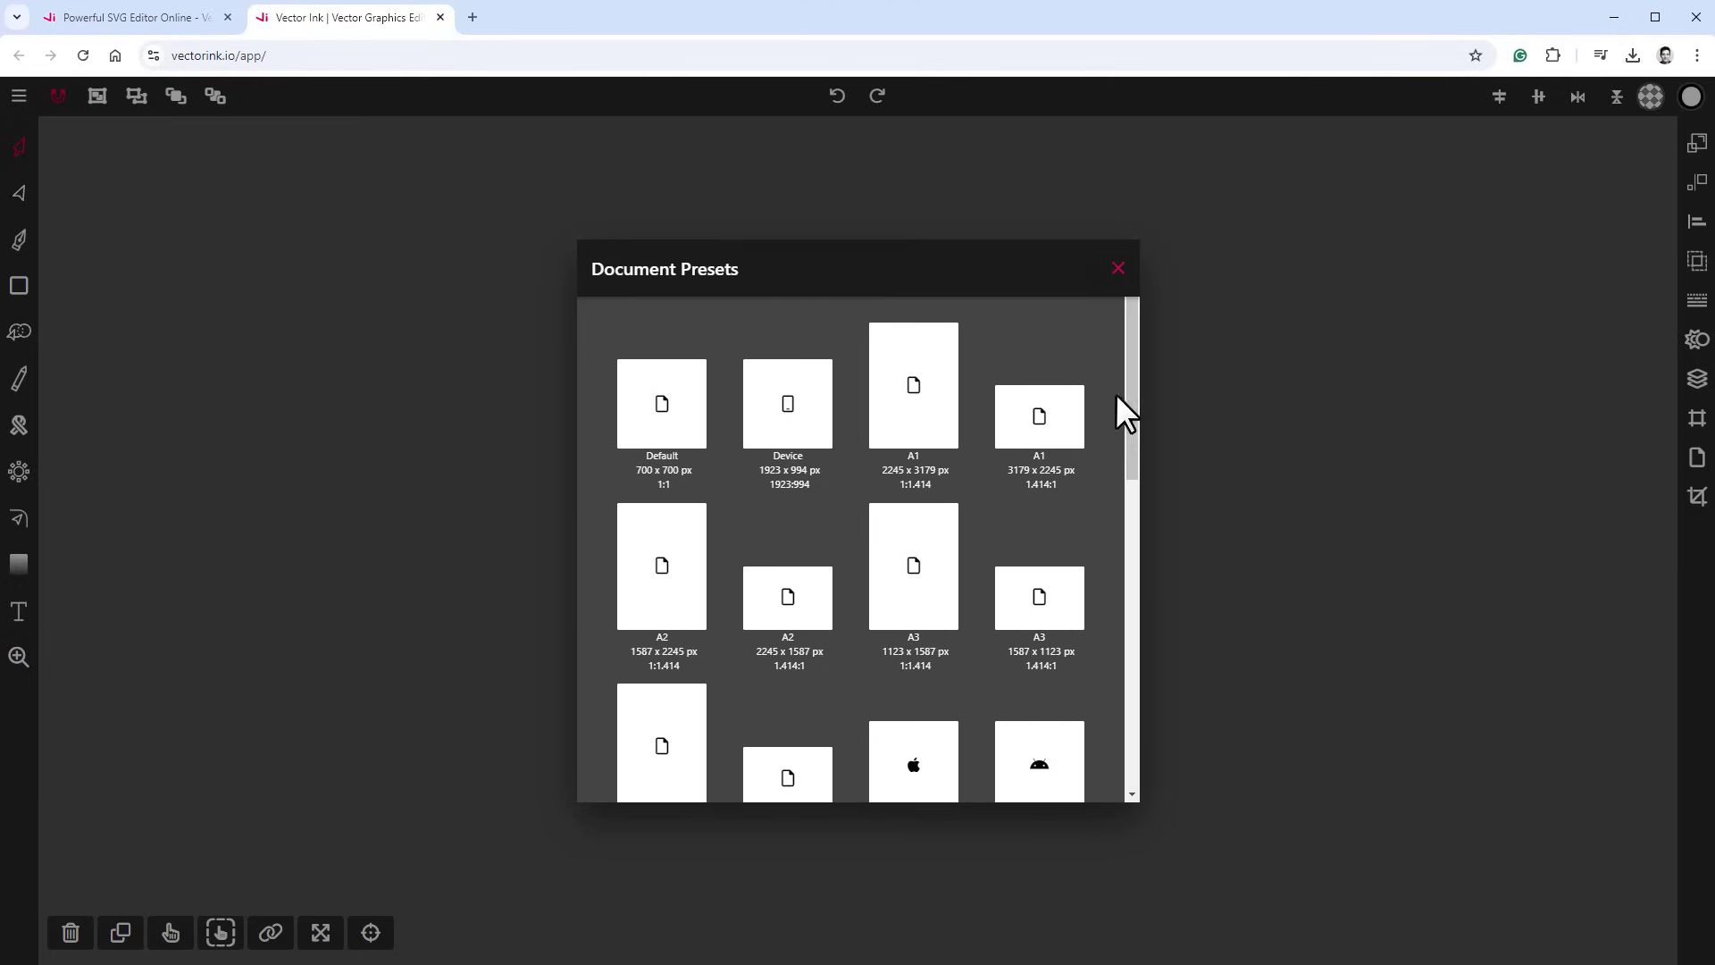
pyautogui.click(657, 412)
# Set the document units to millimeters and its size to 86 mm wide by 54 mm high.
pyautogui.click(1693, 460)
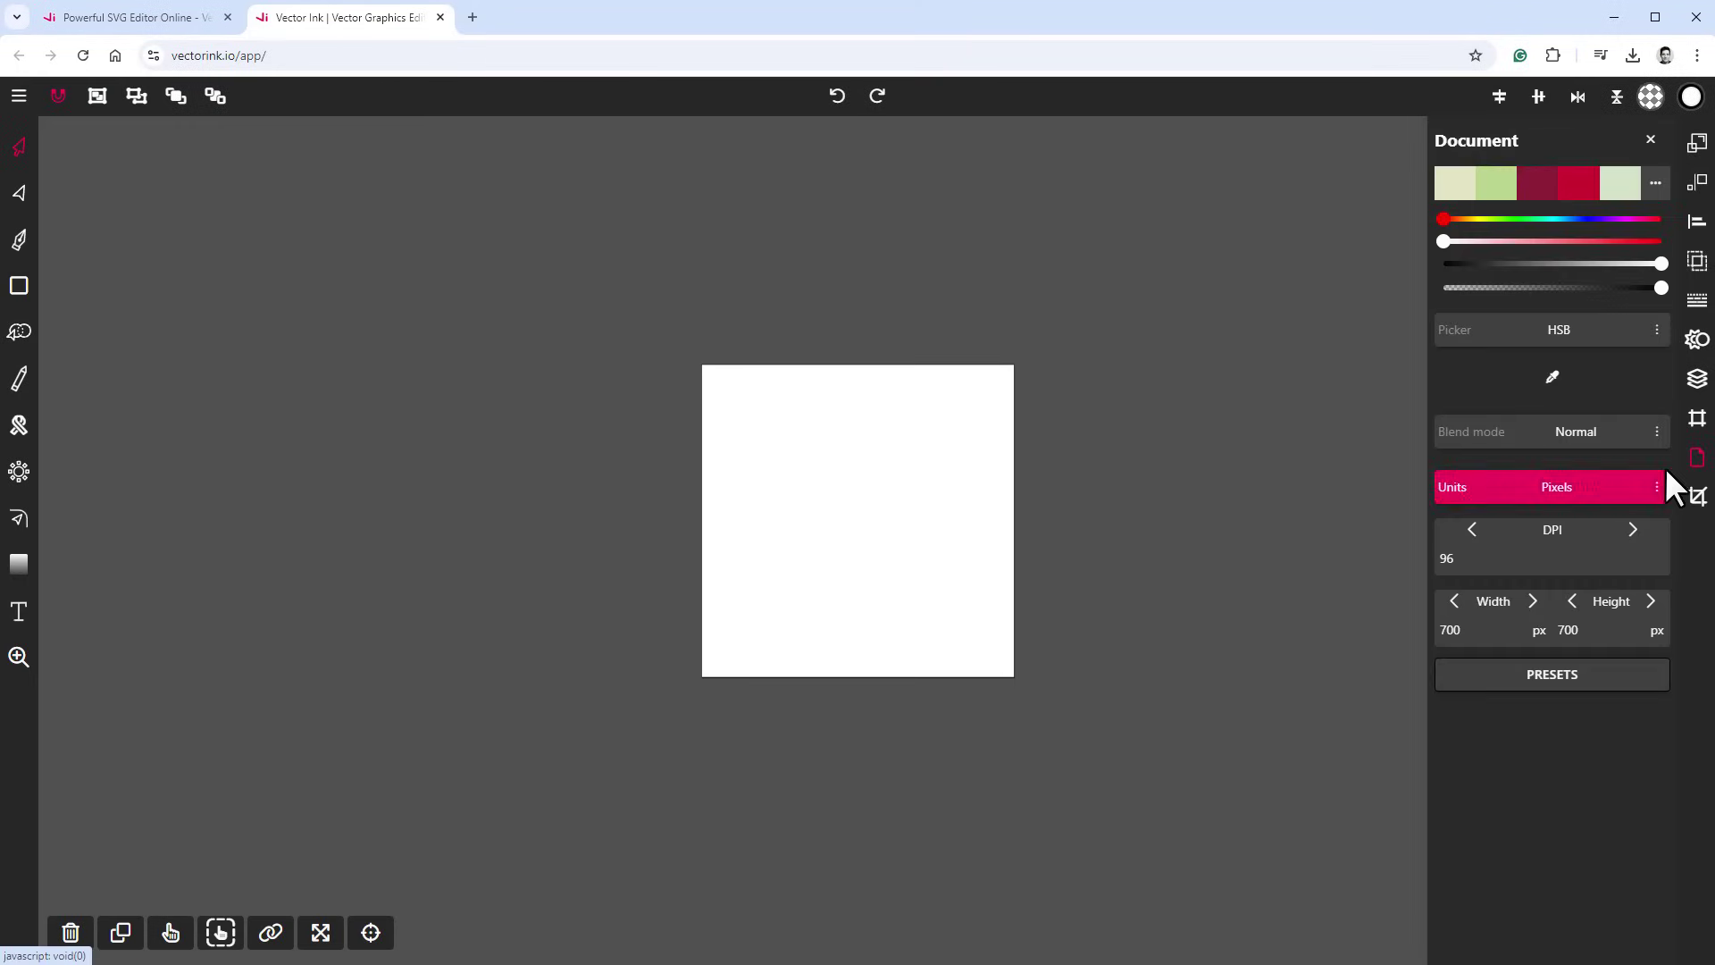
pyautogui.click(1538, 487)
pyautogui.click(1521, 618)
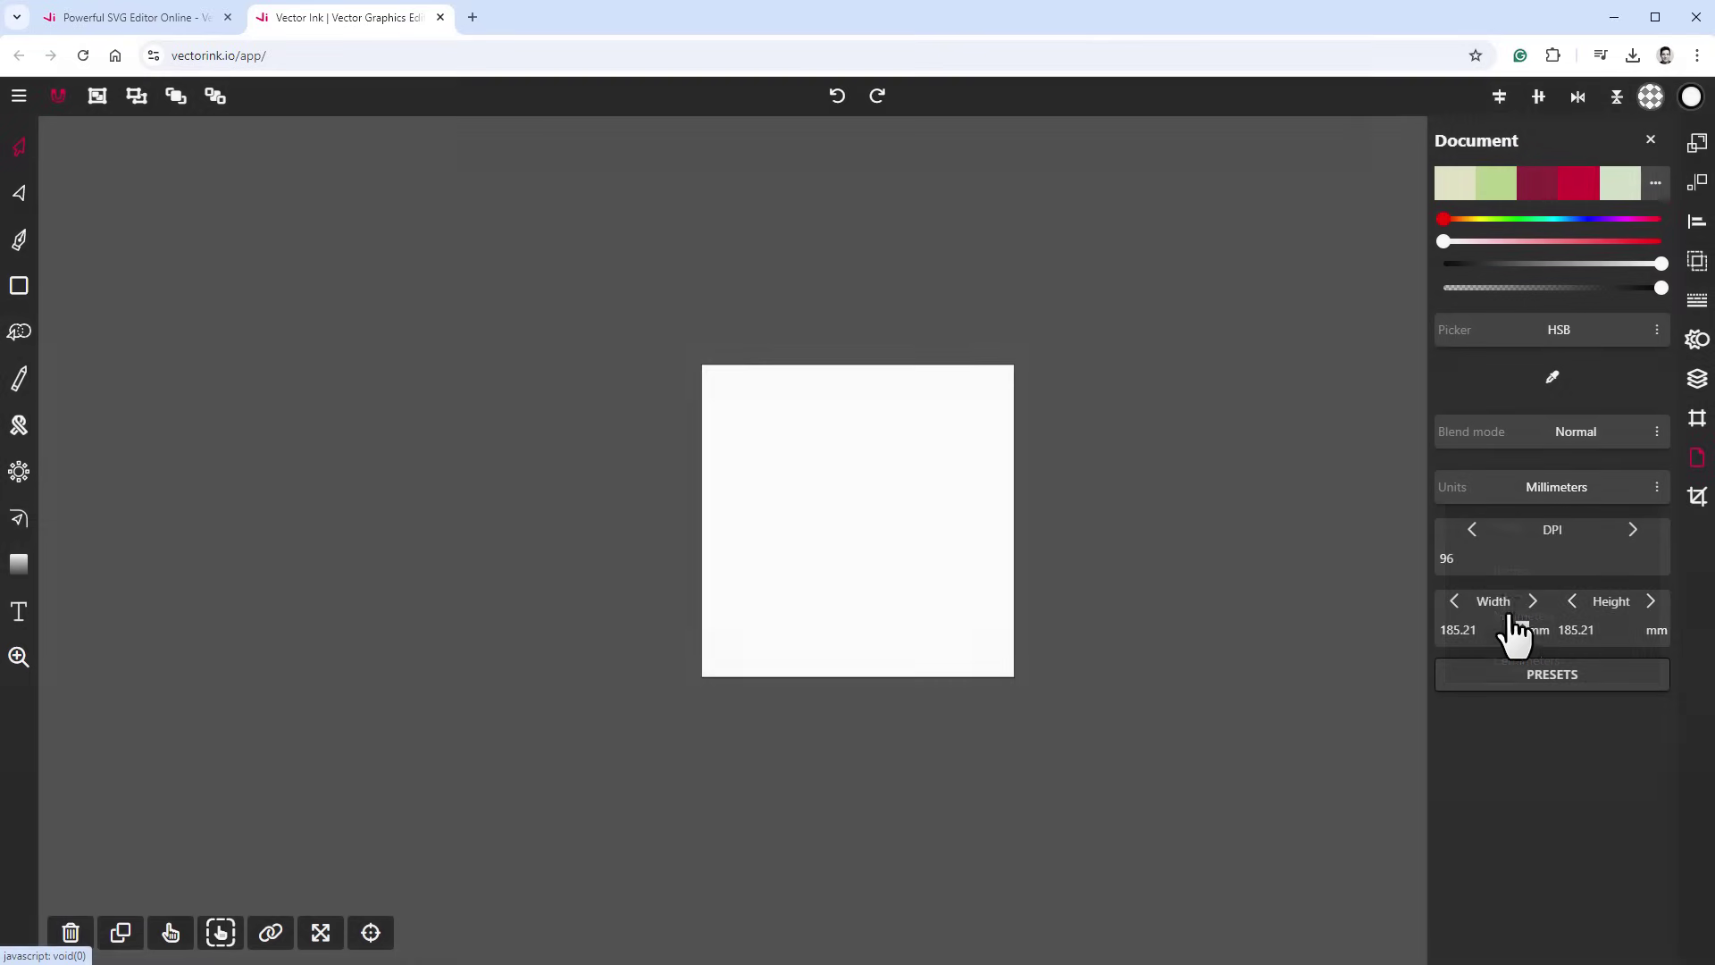
pyautogui.doubleClick(1500, 629)
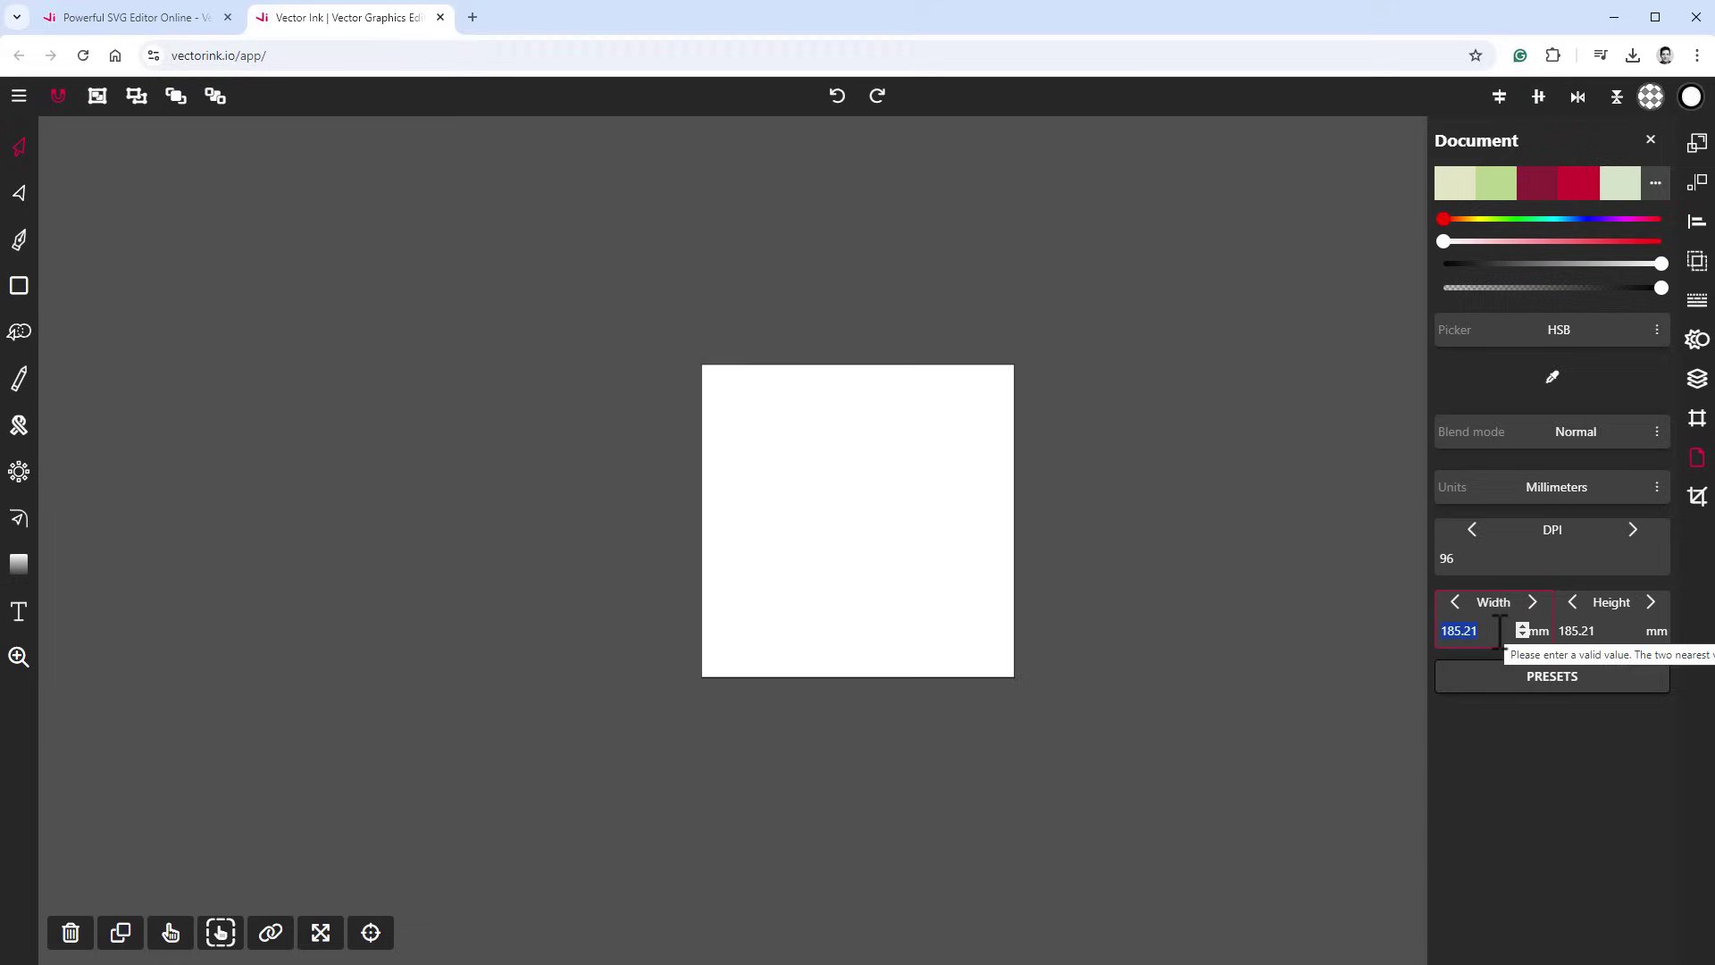
pyautogui.write('86')
pyautogui.doubleClick(1609, 631)
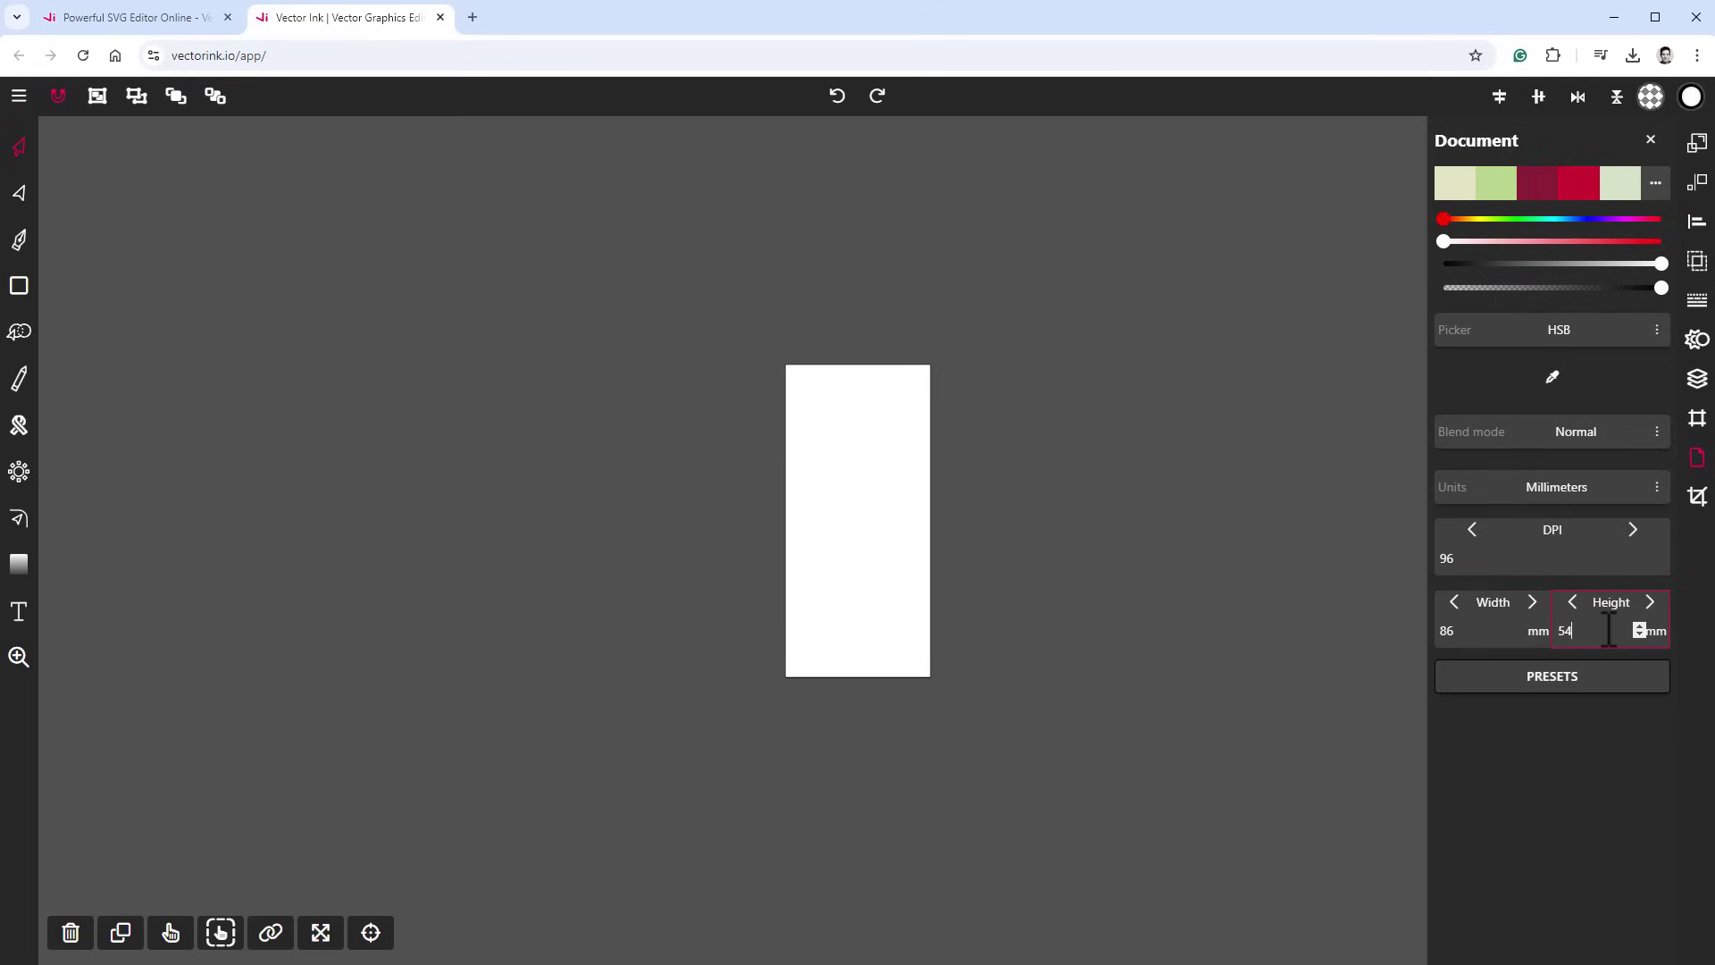
pyautogui.press('Return')
# Draw a circle about 7.8 mm across with the Circle tool, slightly above and left of the artboard's center.
pyautogui.click(19, 657)
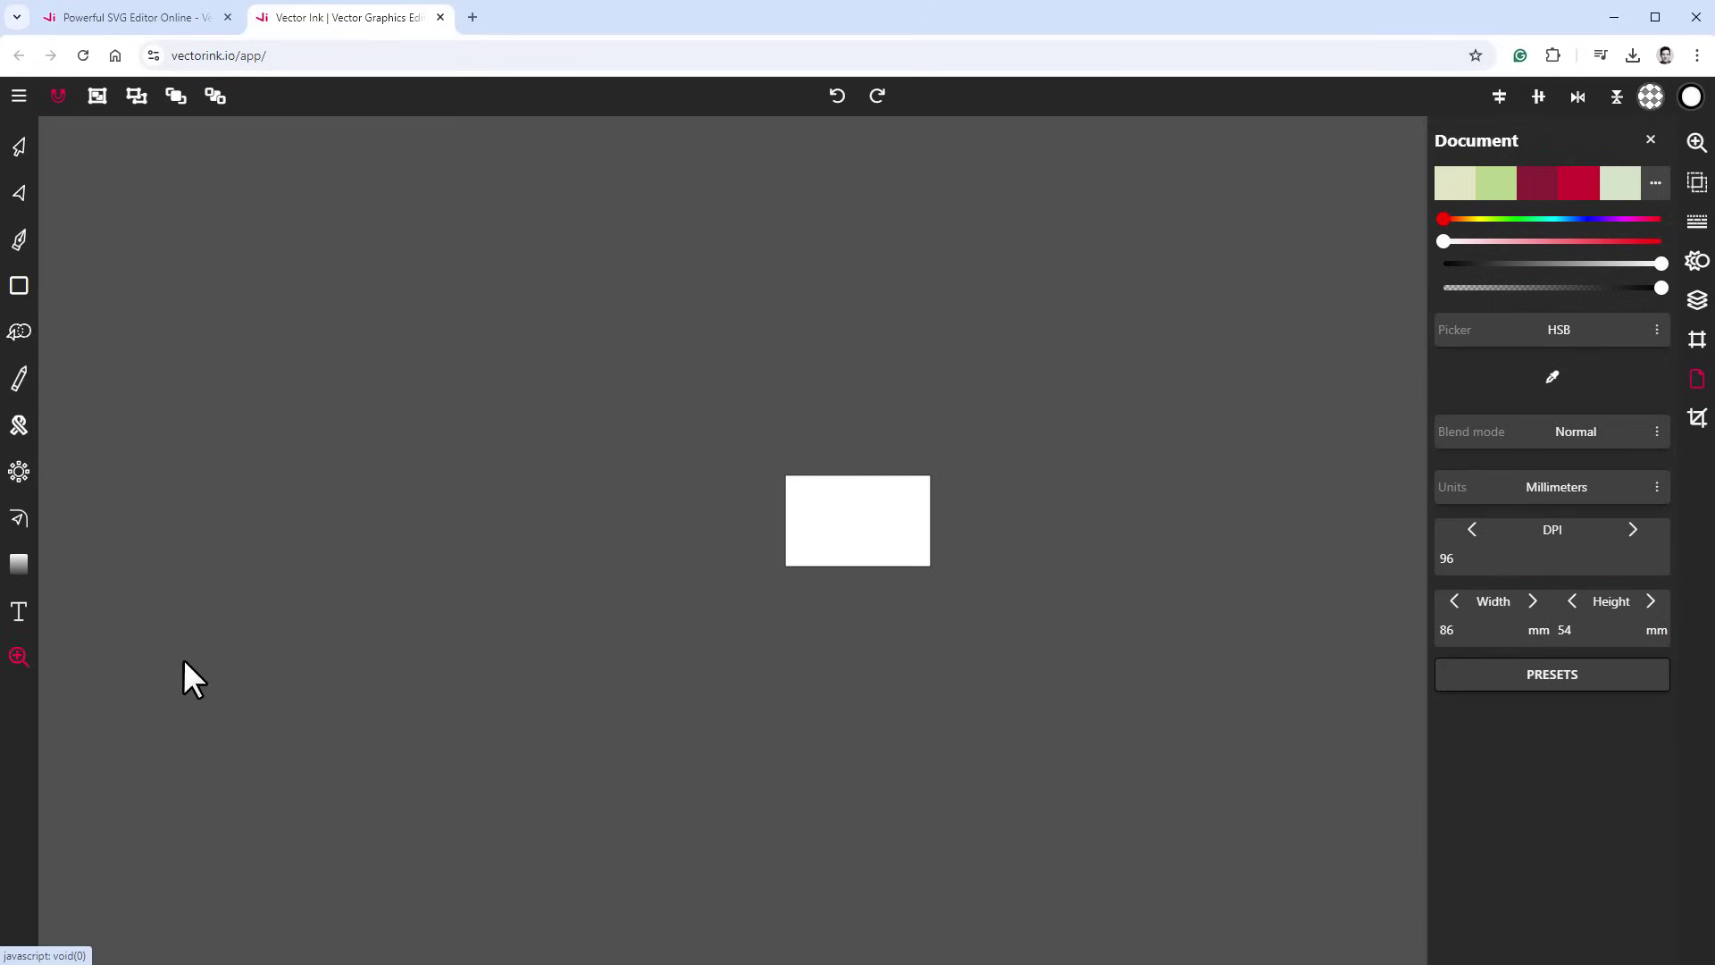
pyautogui.click(904, 525)
pyautogui.scroll(10, 904, 522)
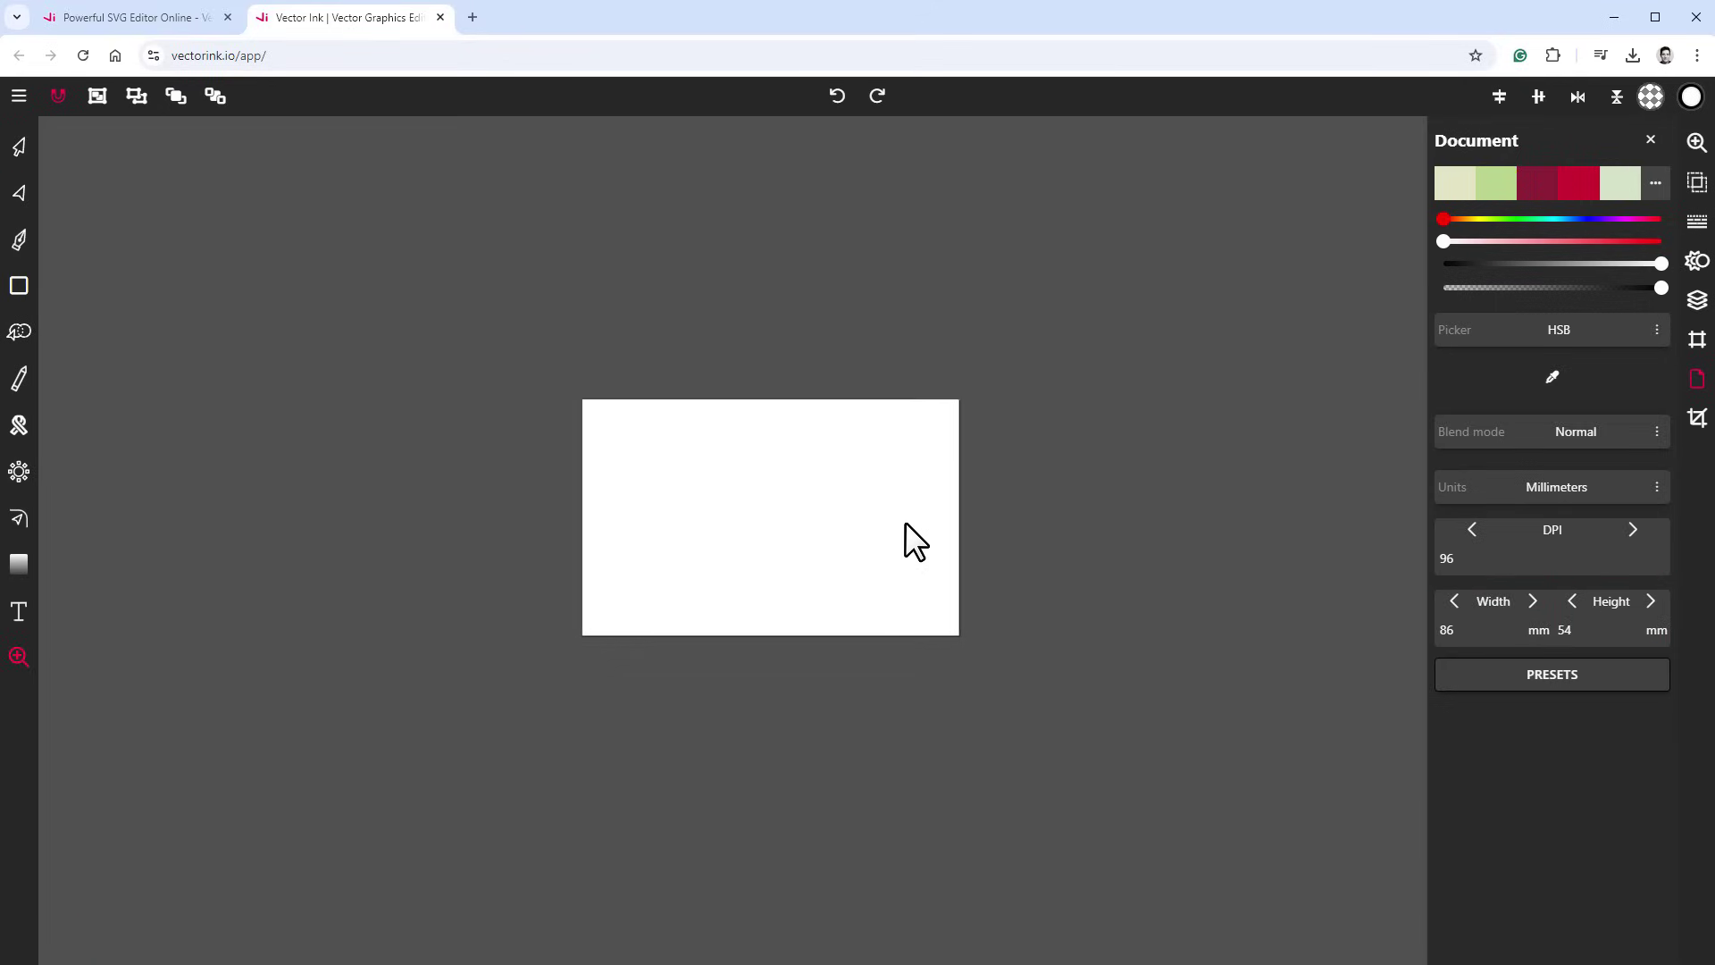
pyautogui.press('v')
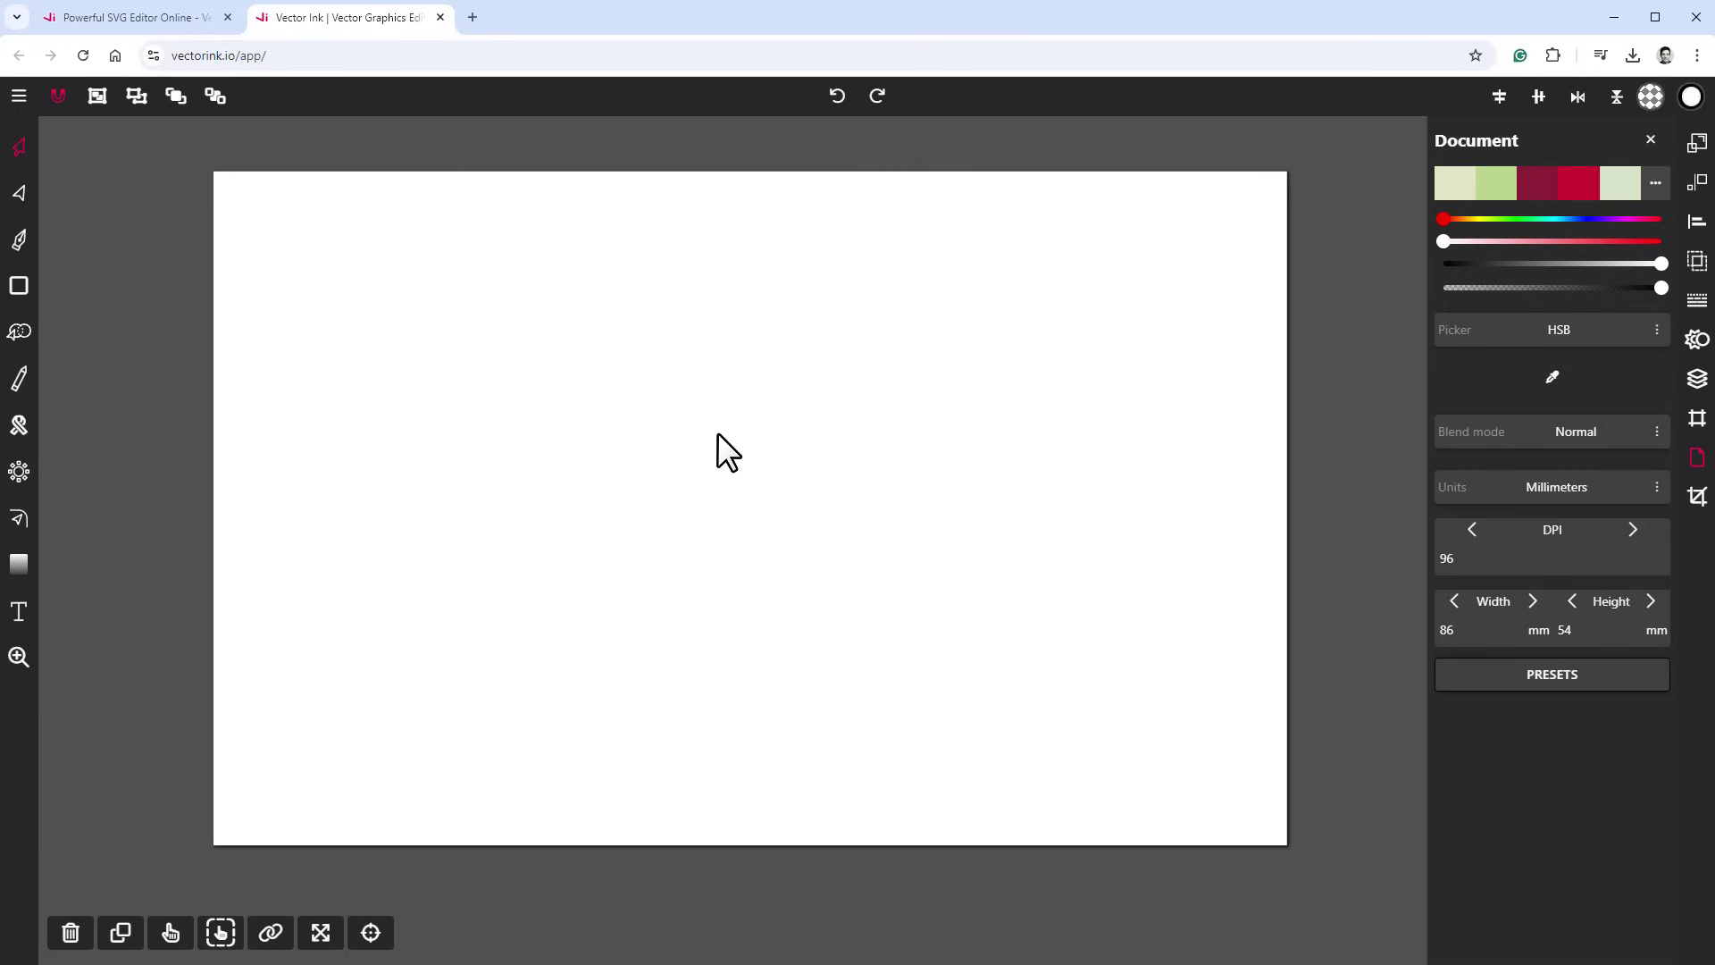
pyautogui.click(21, 286)
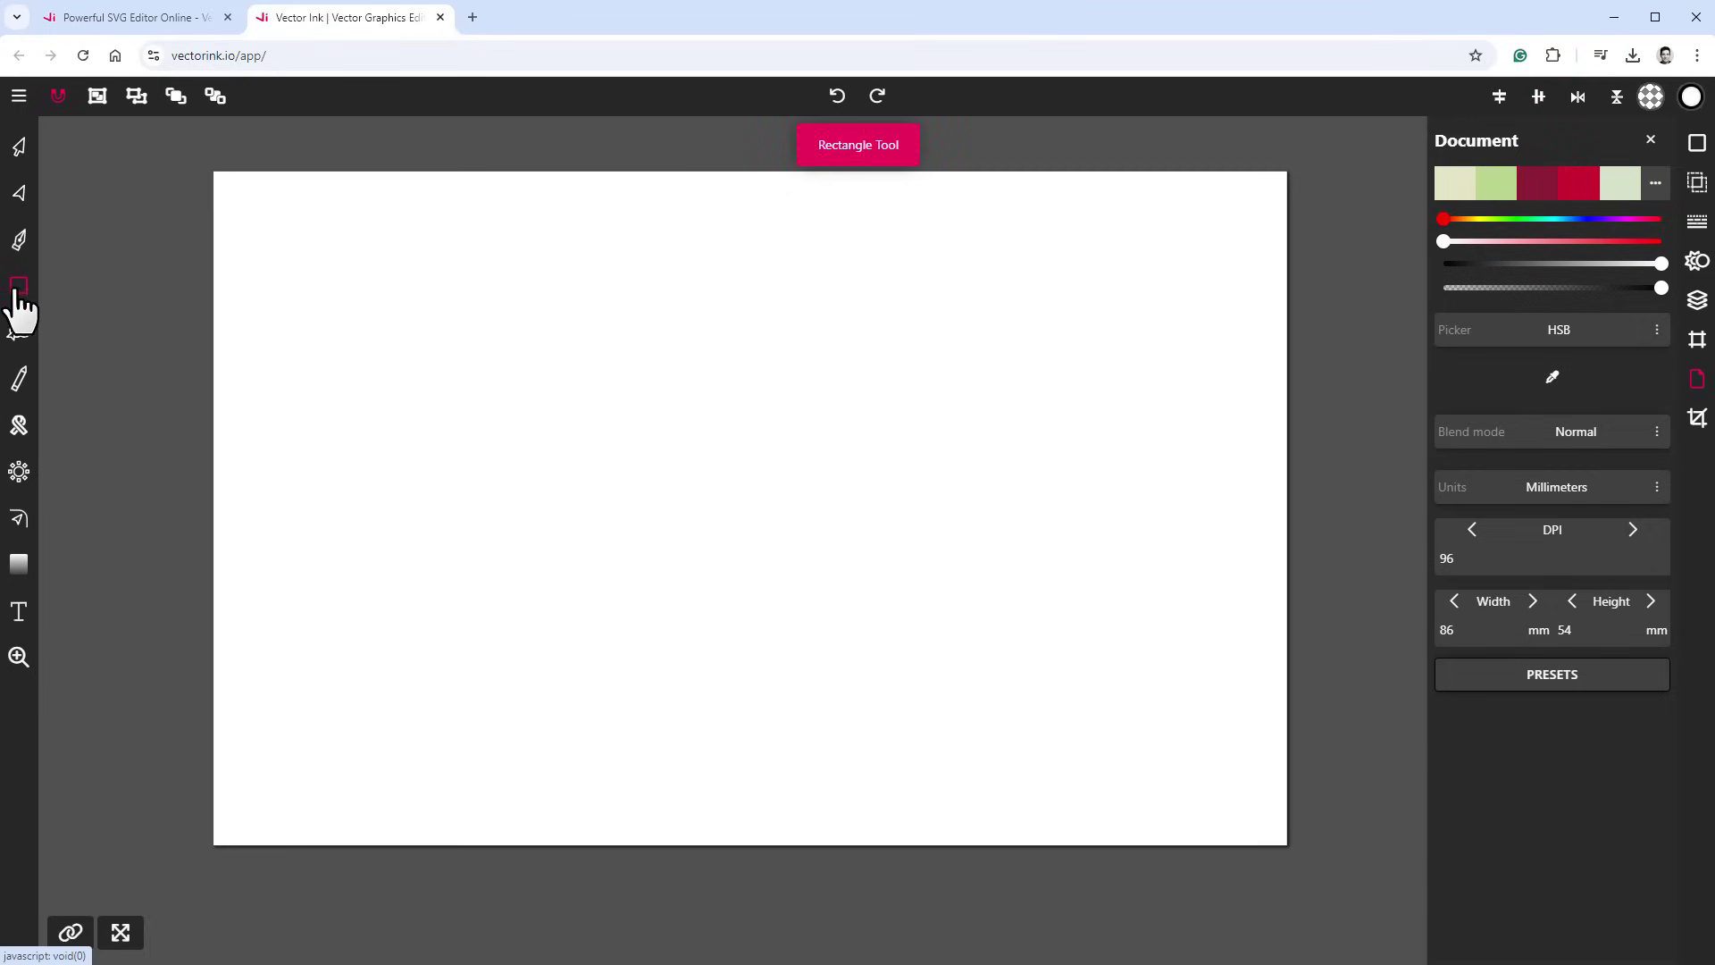
pyautogui.click(17, 286)
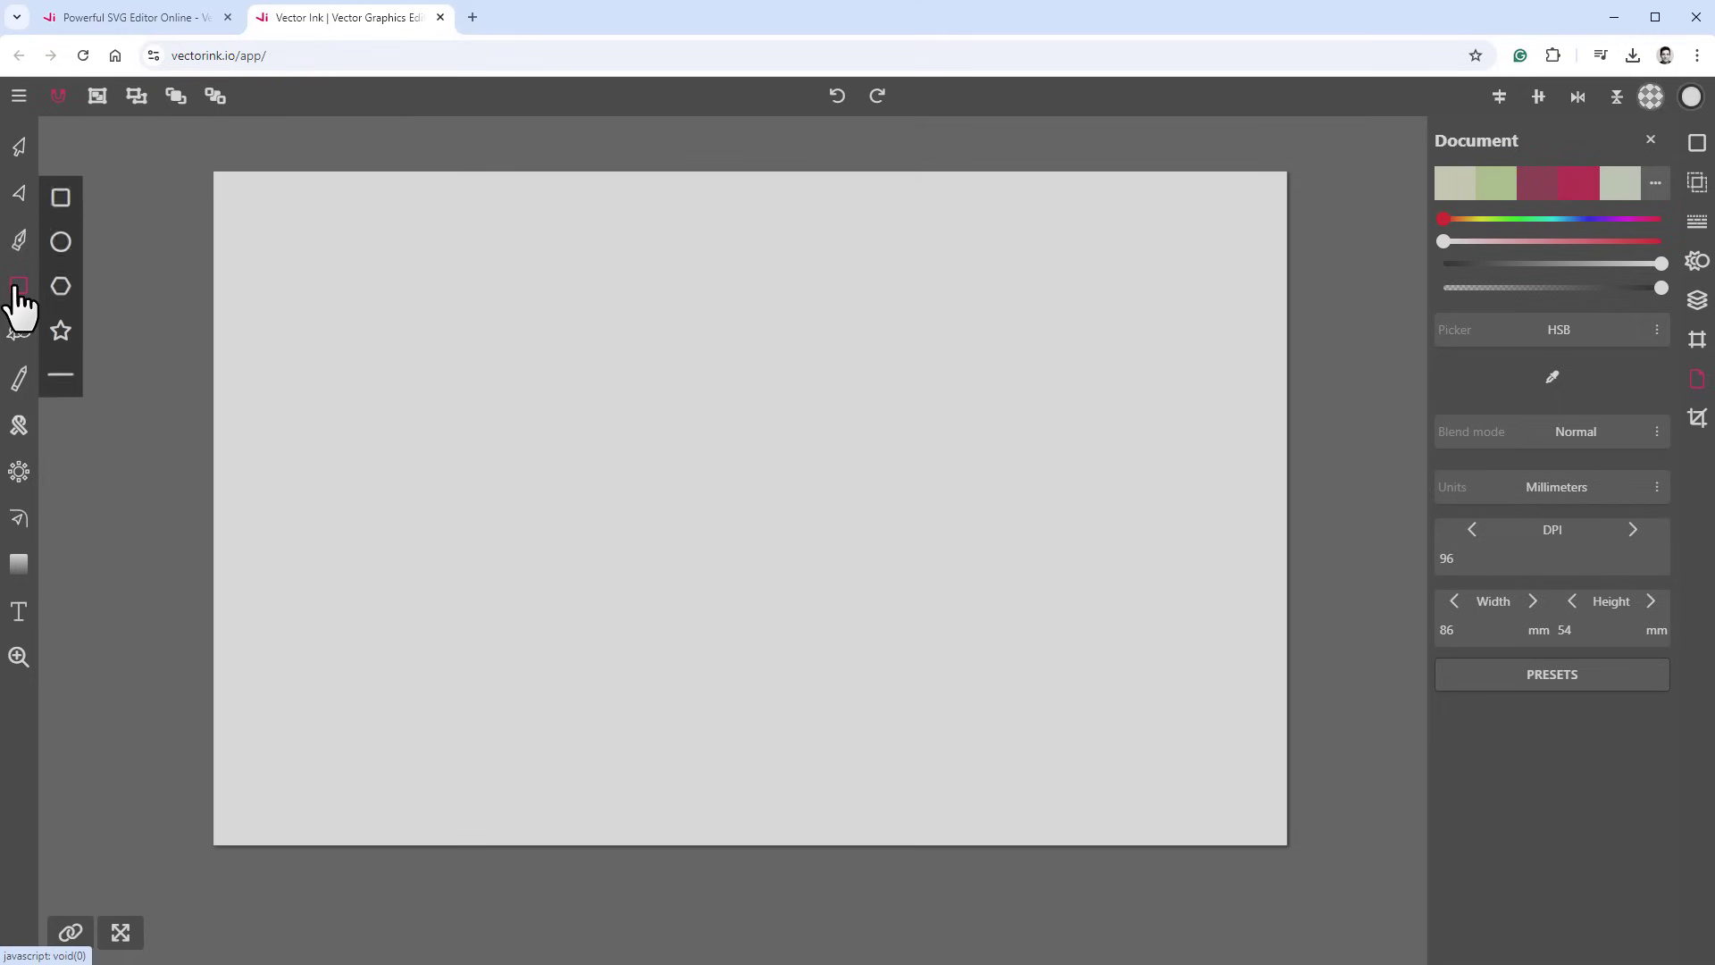
pyautogui.click(60, 242)
pyautogui.moveTo(627, 358); pyautogui.dragTo(742, 452)
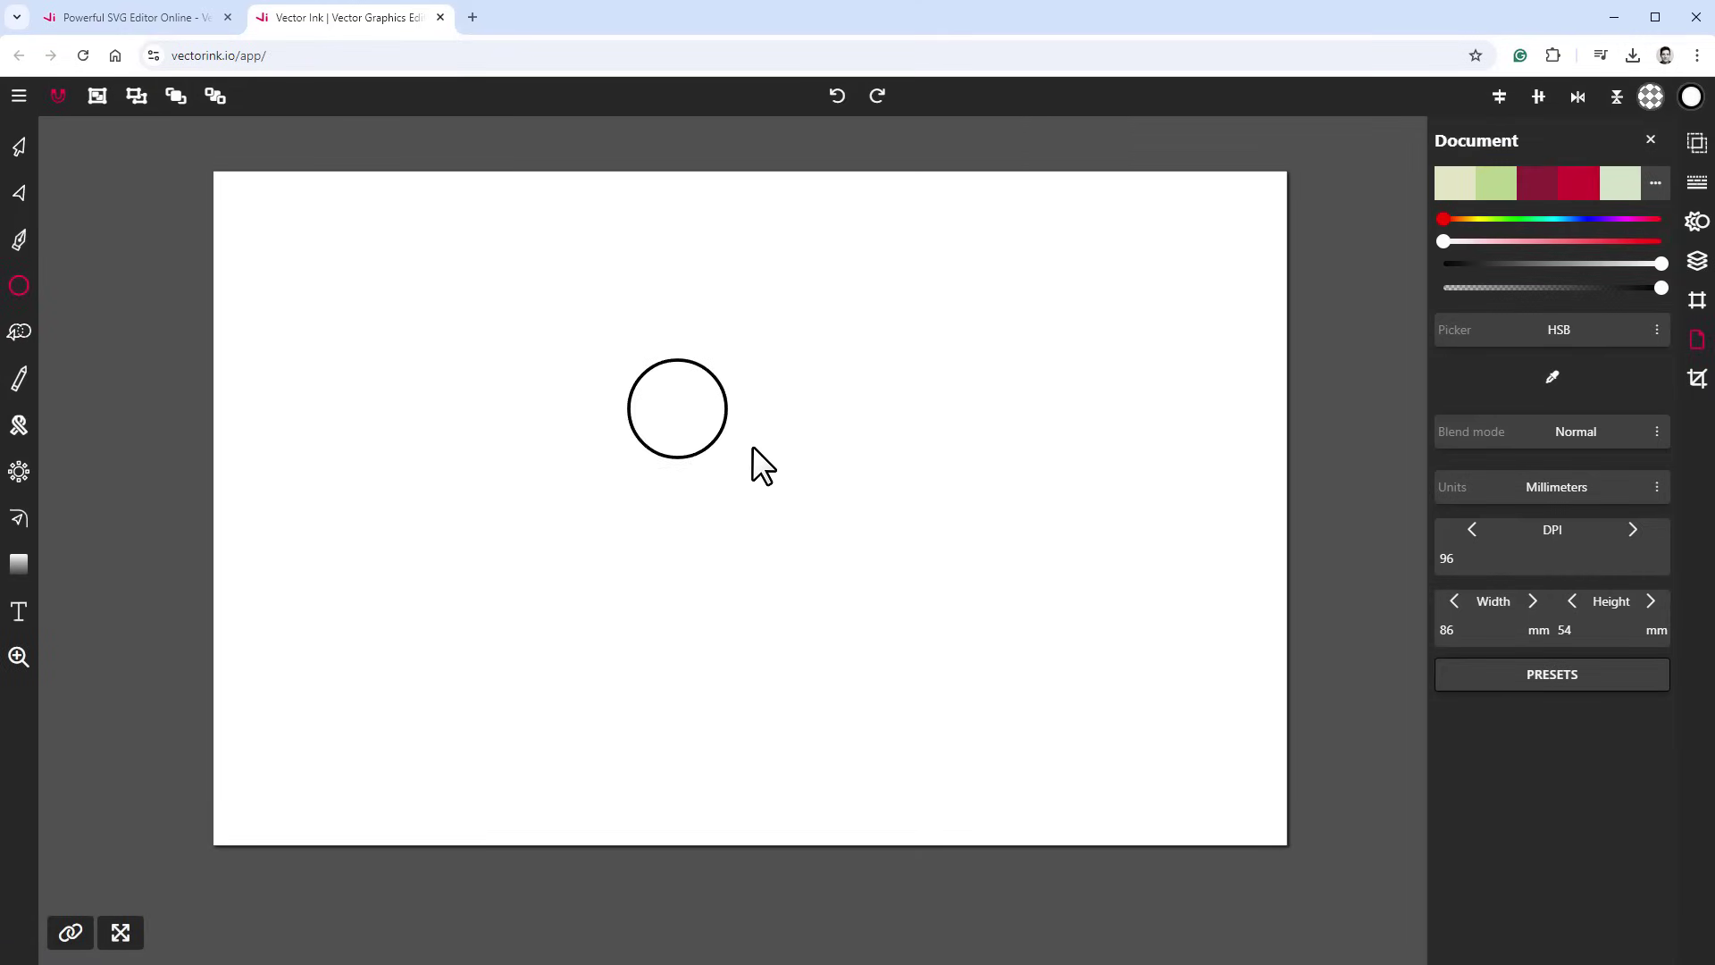
# Resize the circle to 7 mm with its proportions locked and center it horizontally and vertically on the artboard.
pyautogui.click(19, 148)
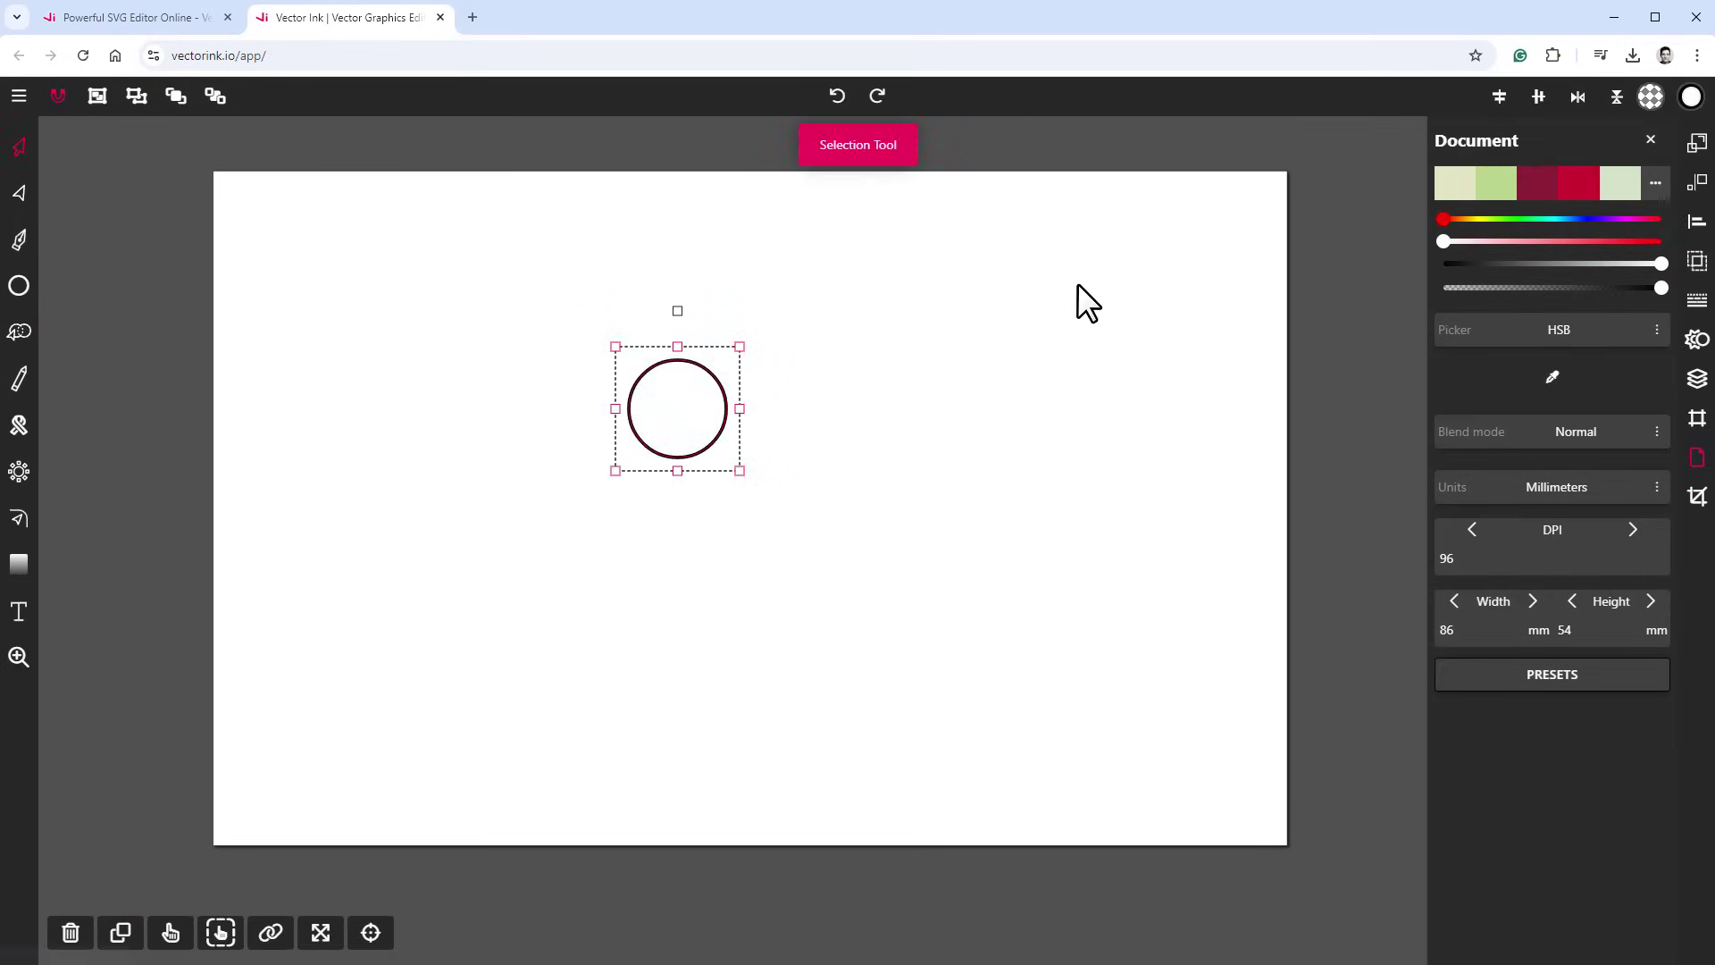
pyautogui.click(1698, 150)
pyautogui.click(1698, 169)
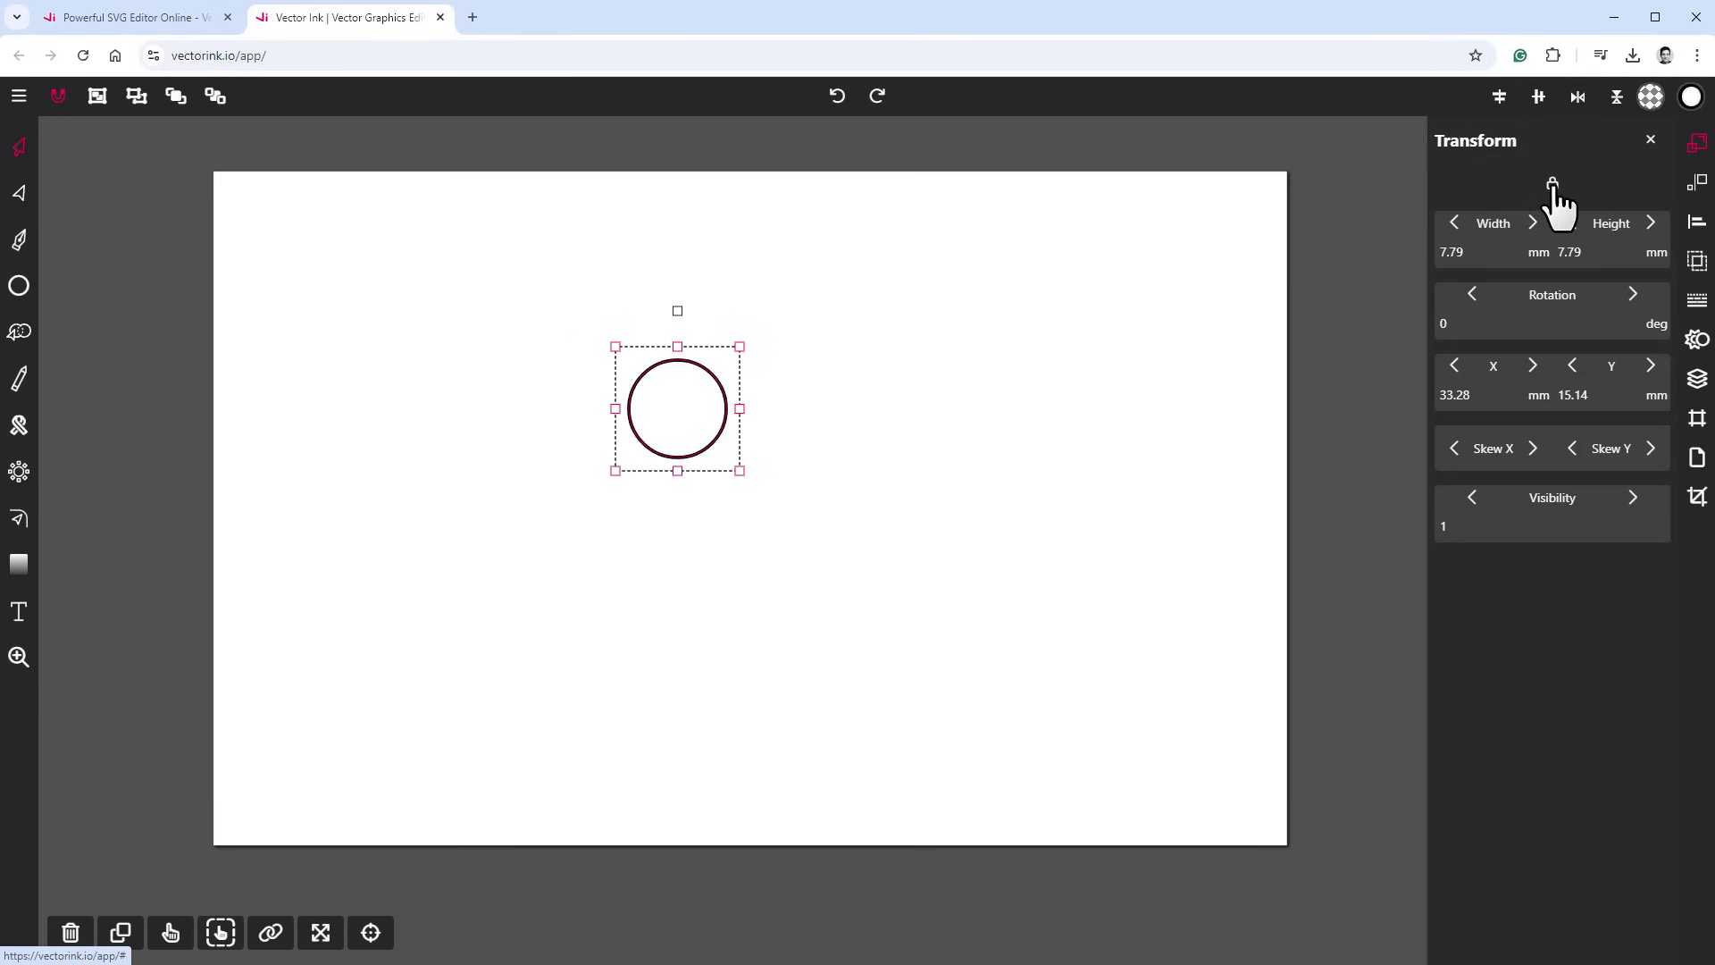
pyautogui.click(1485, 252)
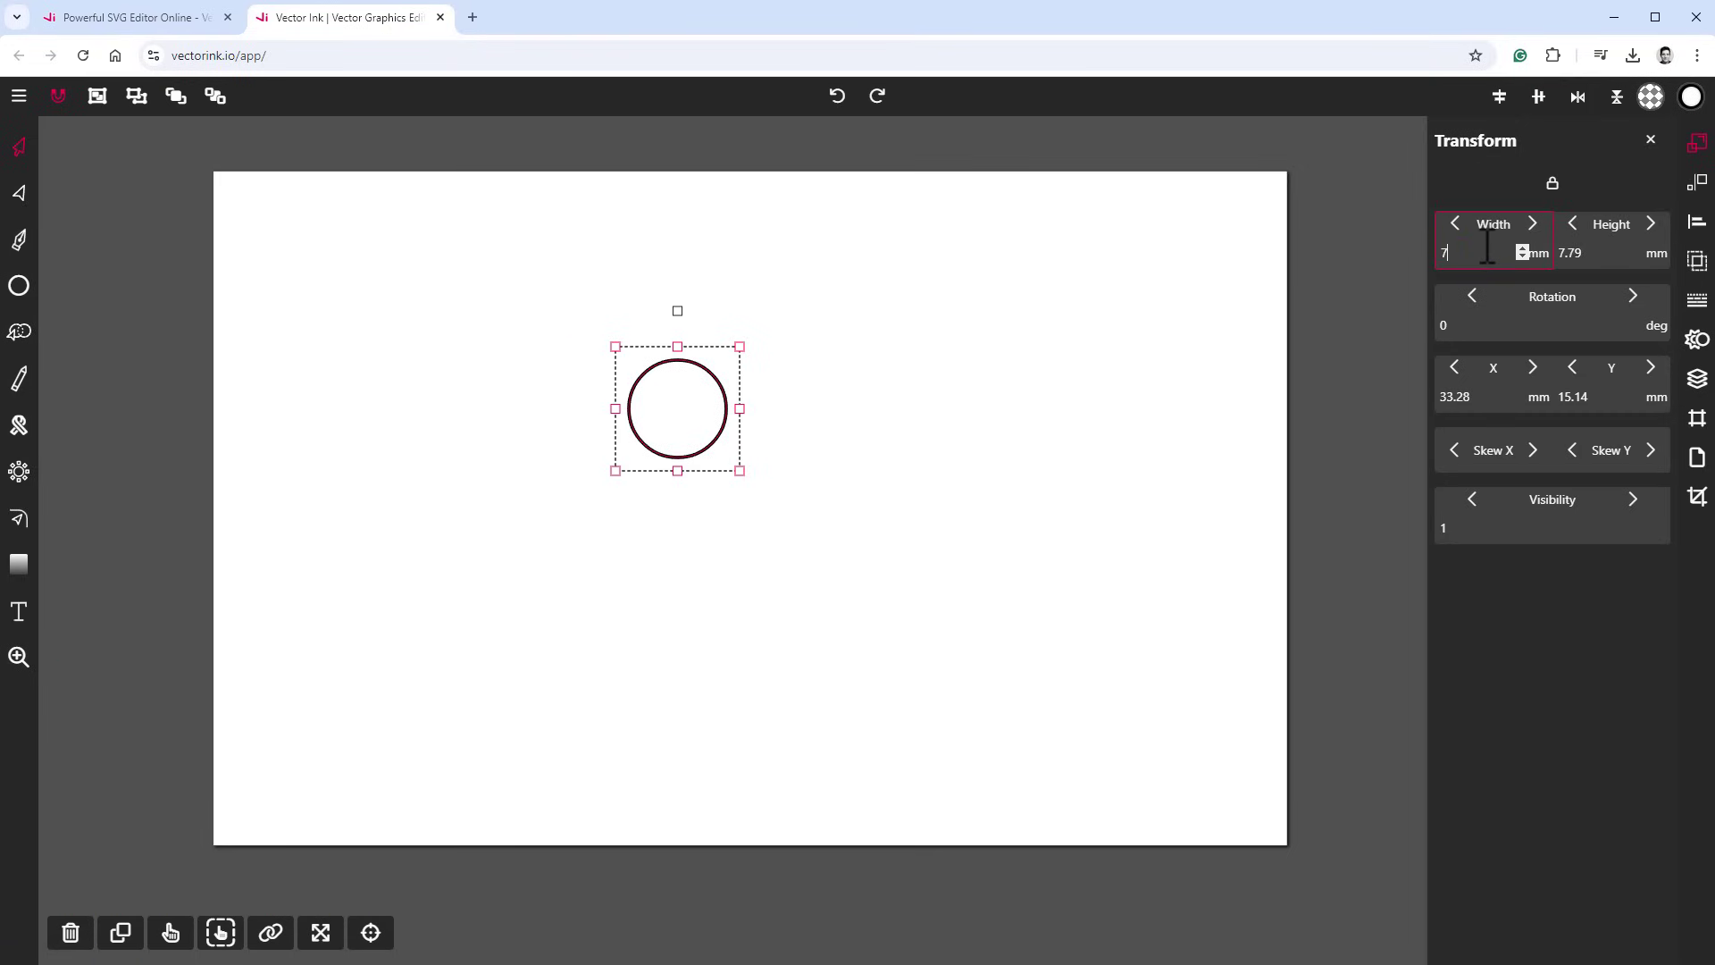
pyautogui.press('Return')
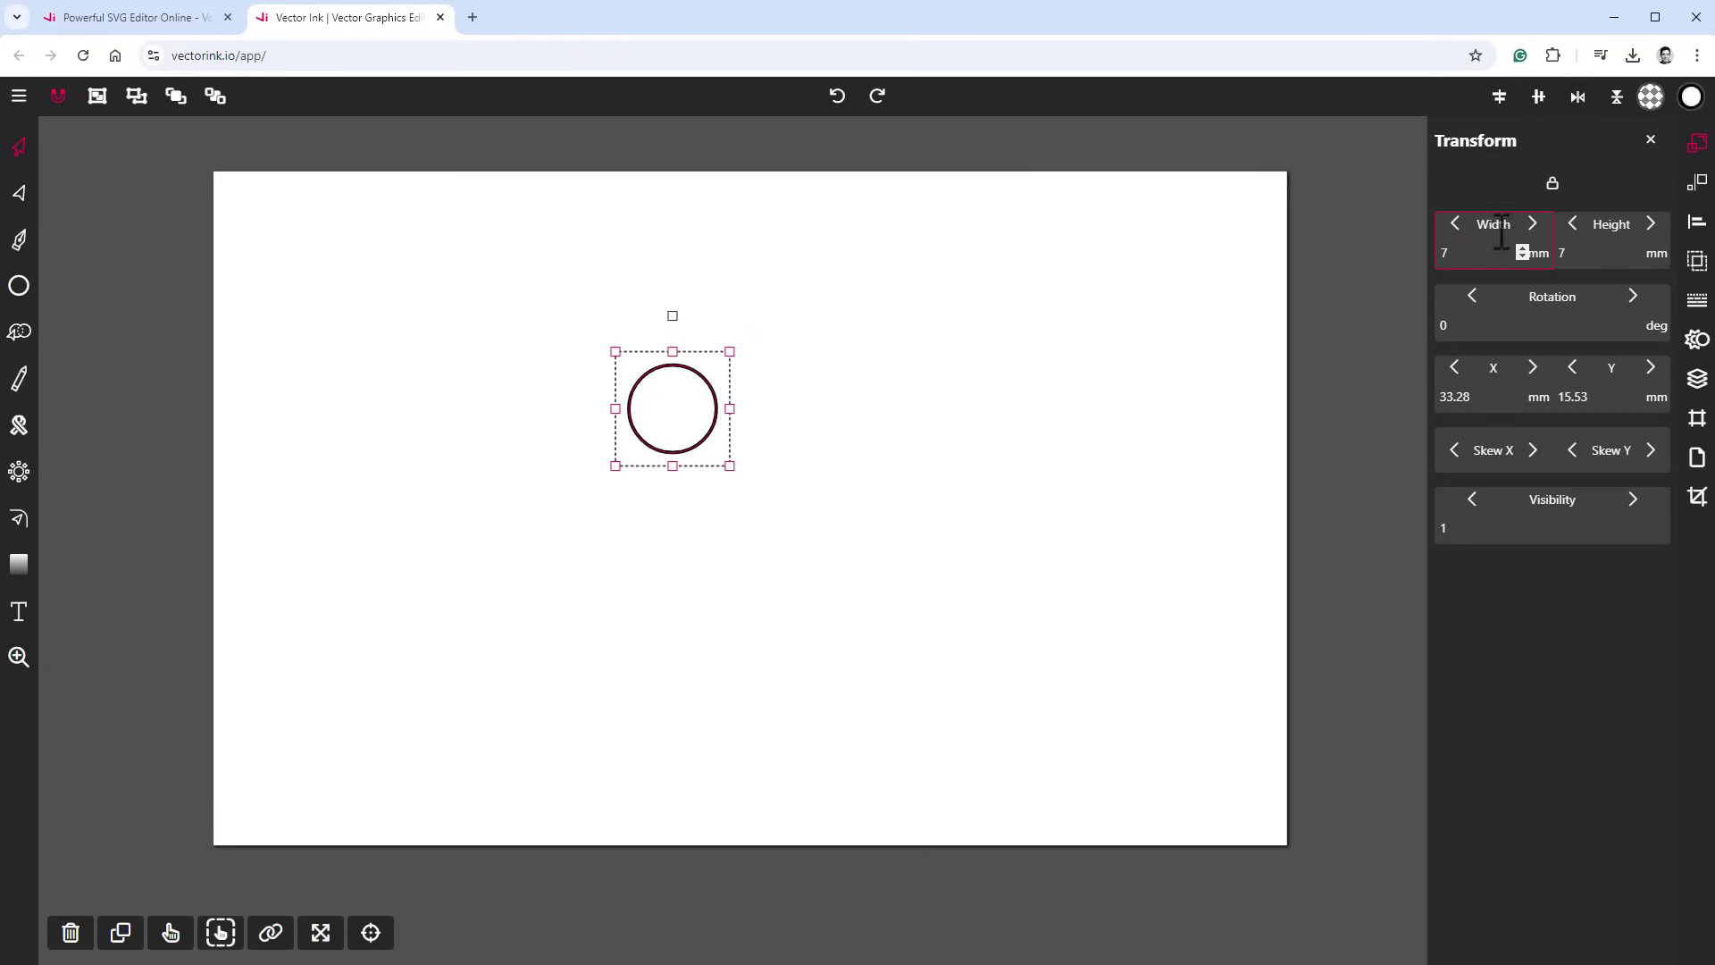
pyautogui.click(1538, 98)
pyautogui.click(1500, 100)
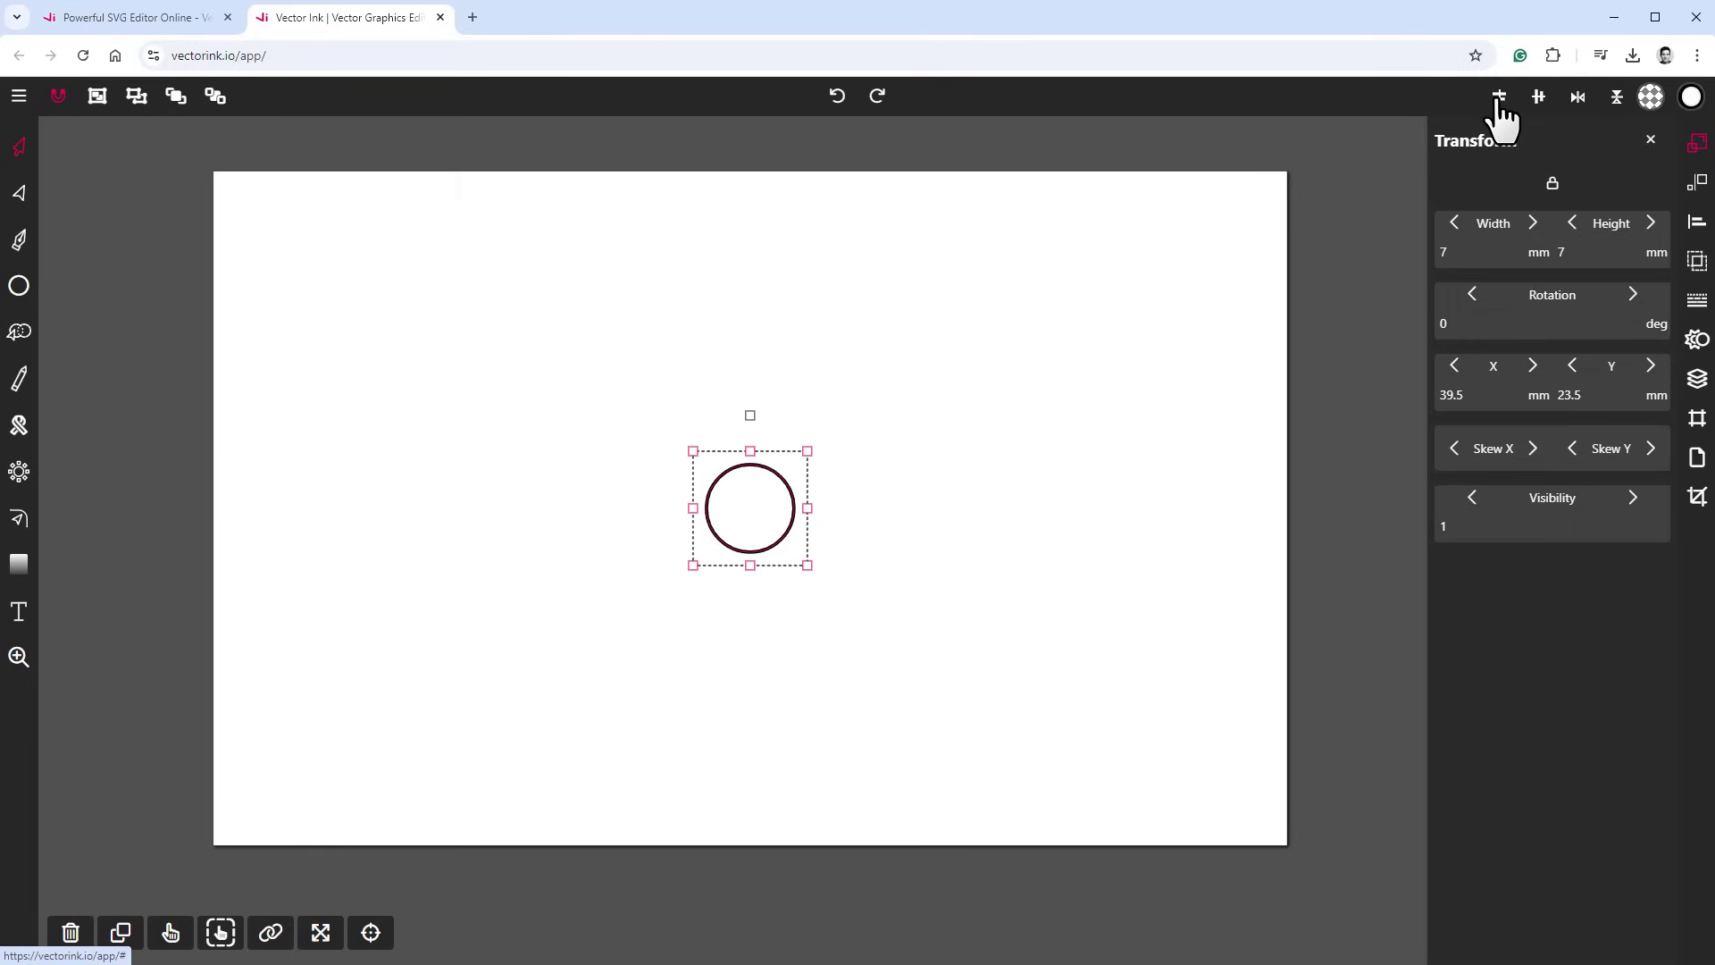
pyautogui.click(957, 480)
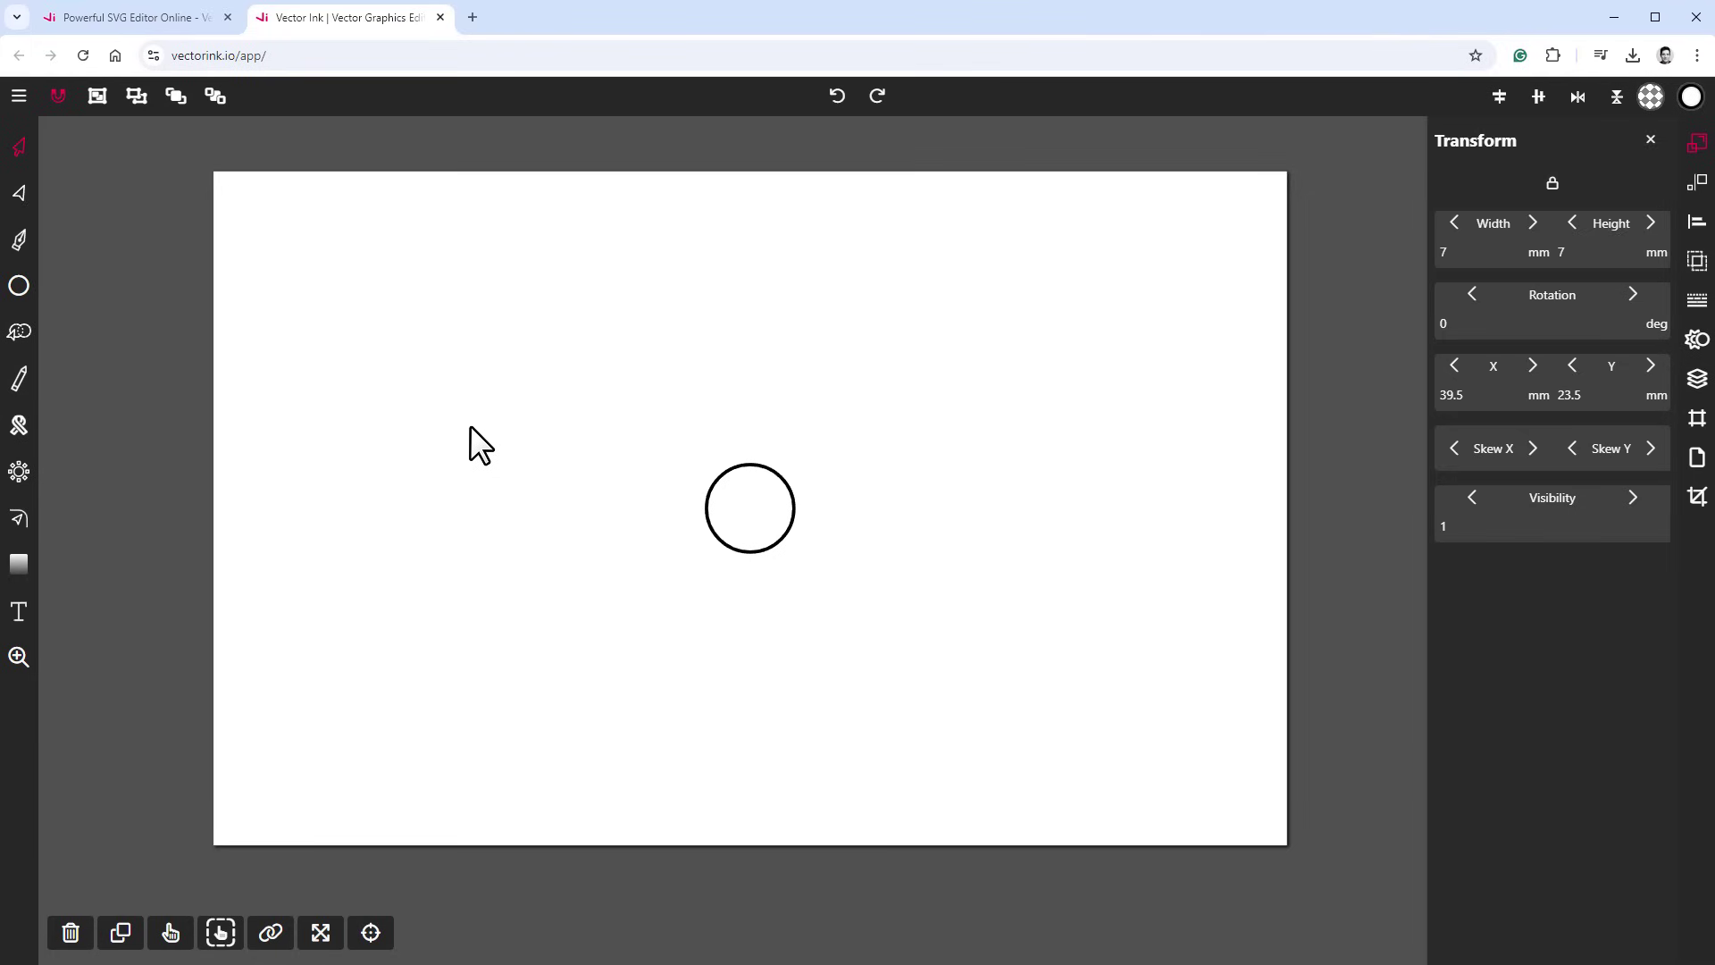
# Draw a second circle, set its width to 33 mm with locked proportions, and center it on the artboard around the 7 mm circle.
pyautogui.click(18, 286)
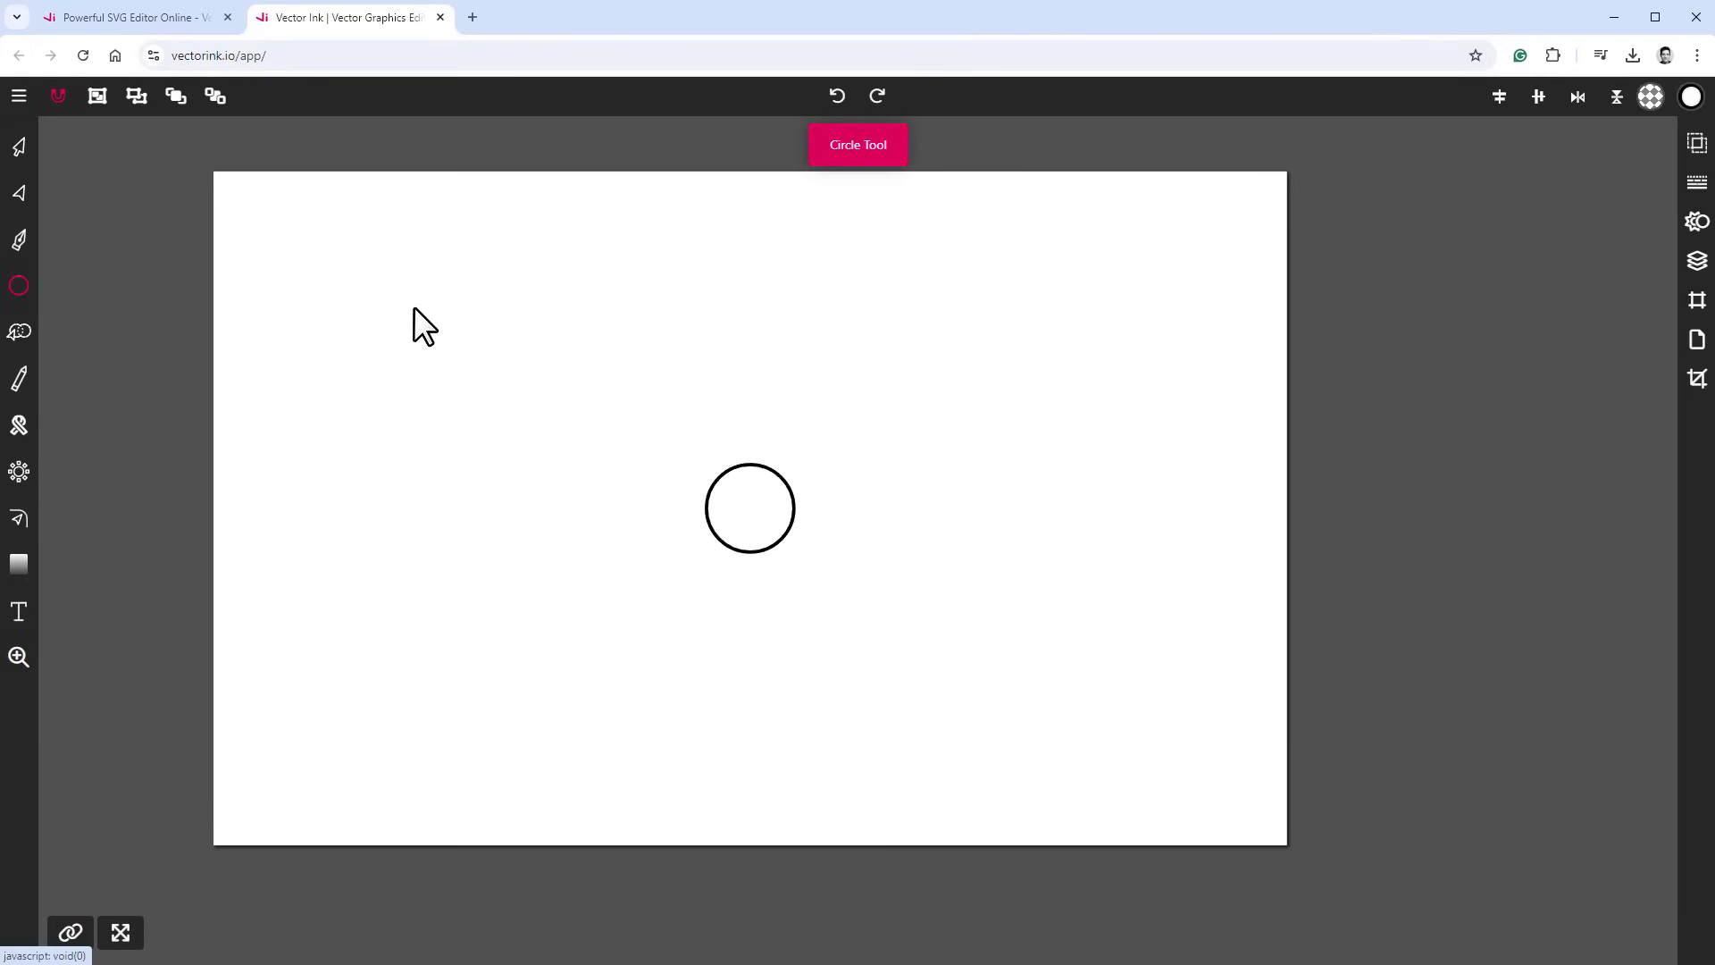
pyautogui.moveTo(414, 308); pyautogui.dragTo(739, 574)
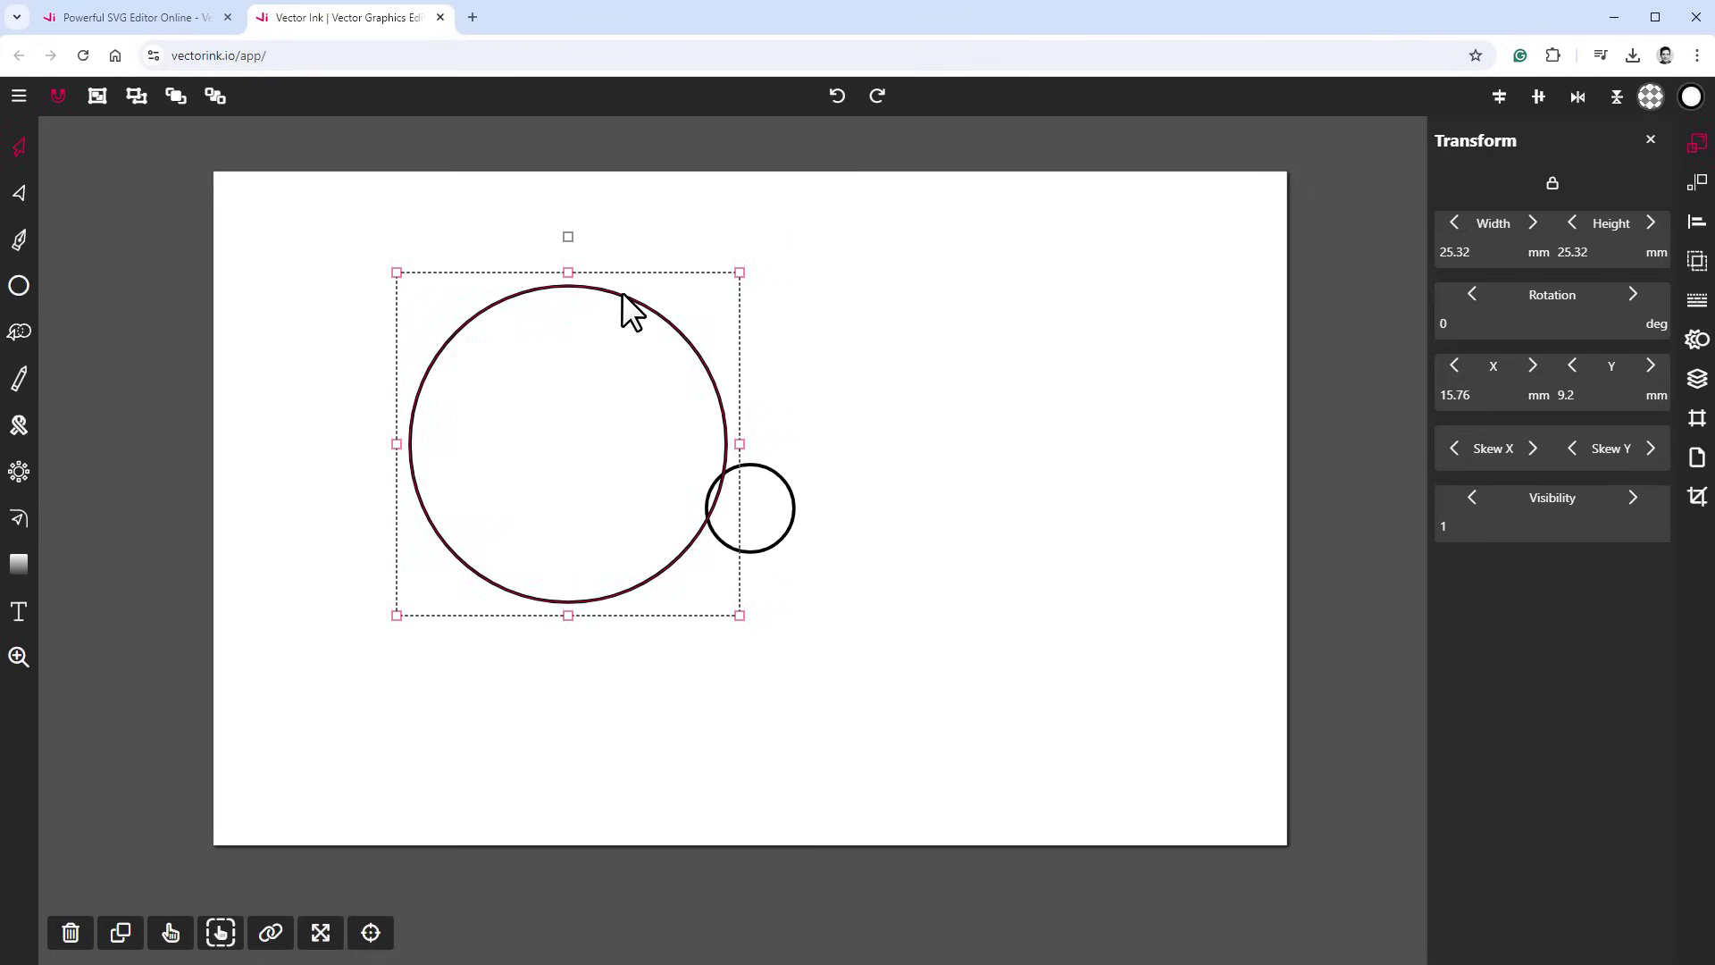
pyautogui.doubleClick(1486, 254)
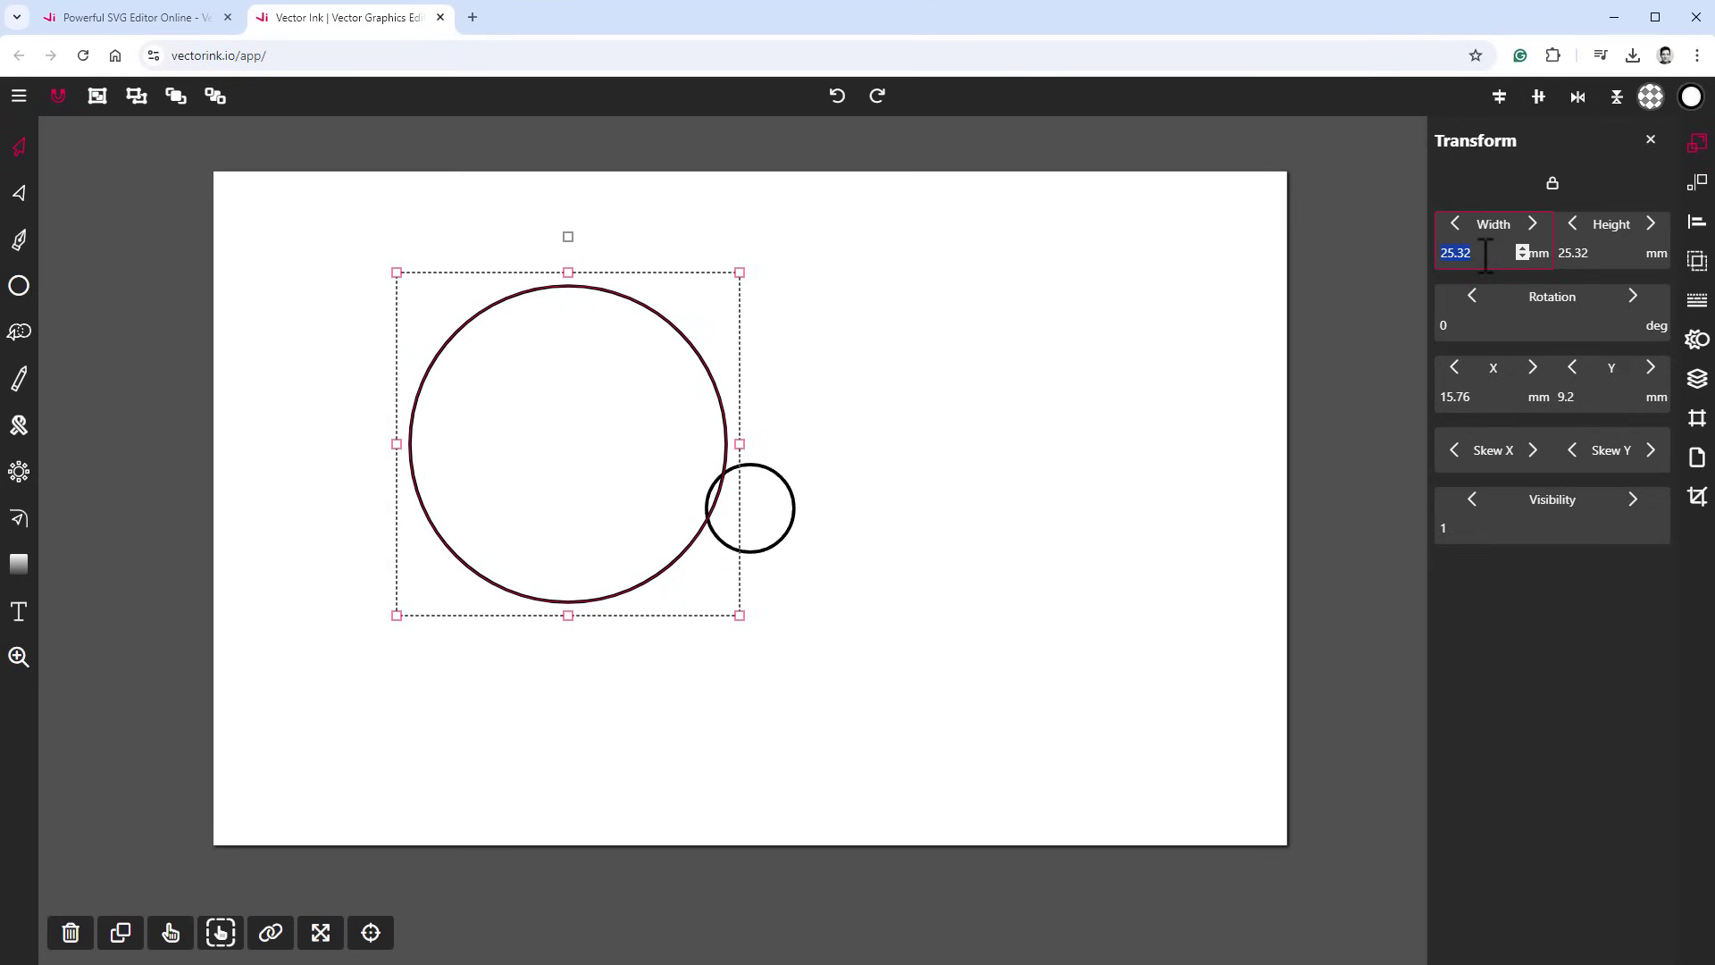
pyautogui.press('Return')
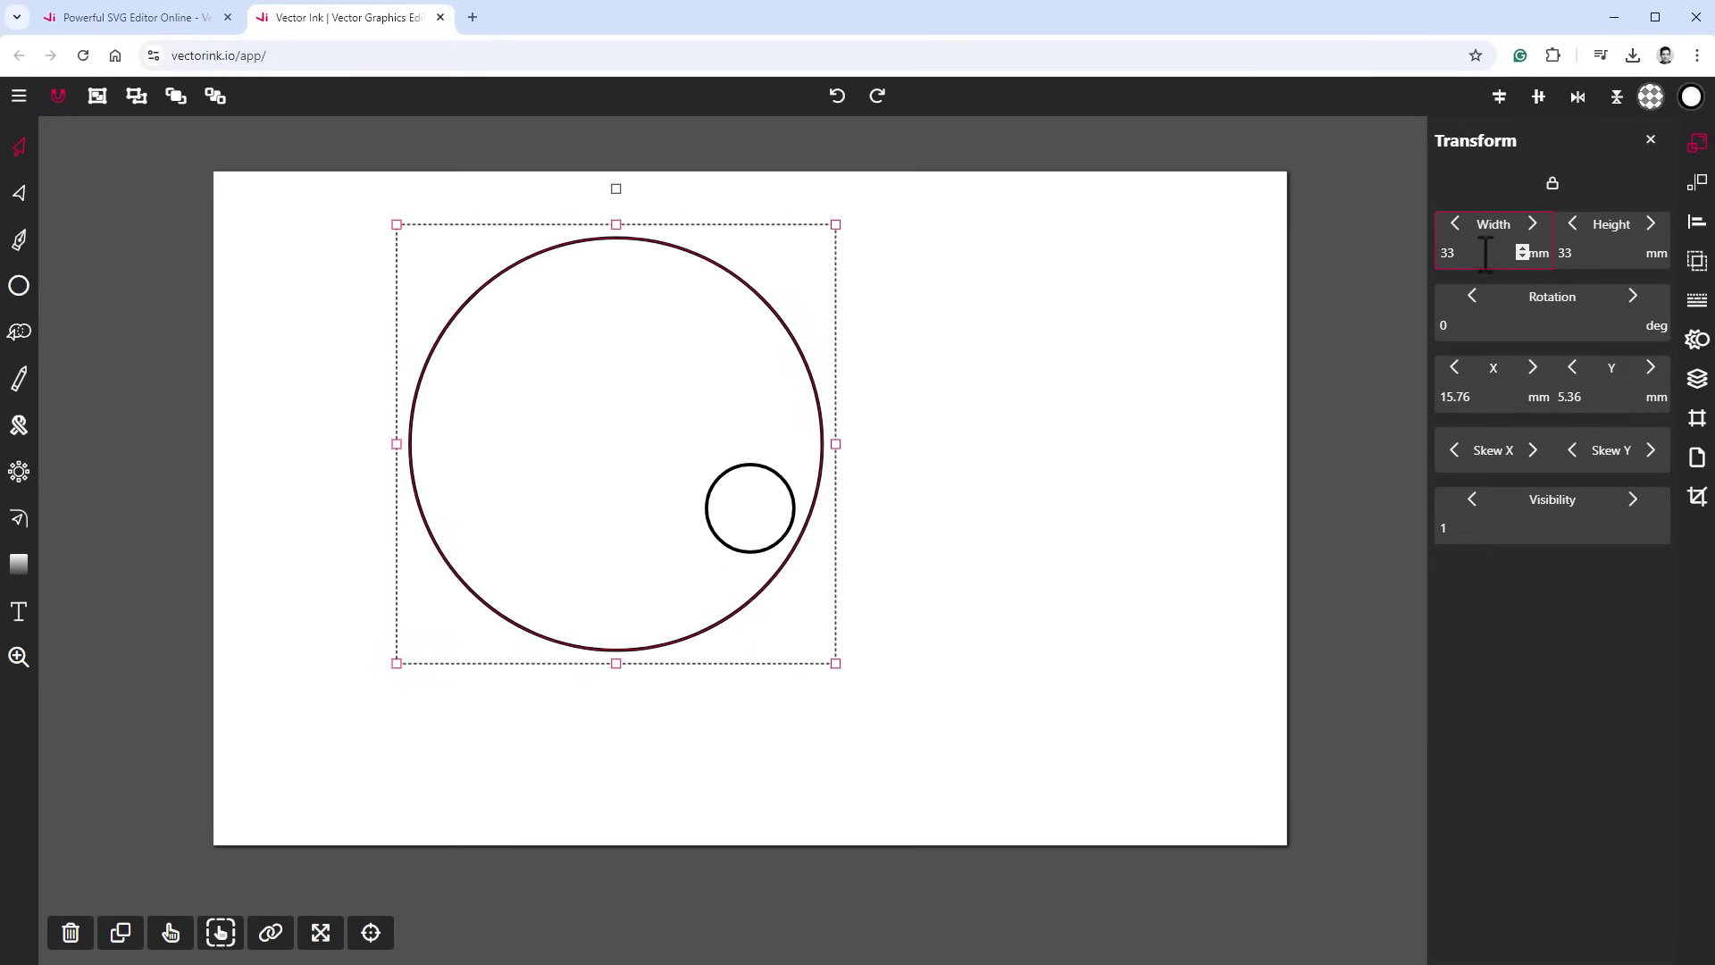
pyautogui.click(1502, 98)
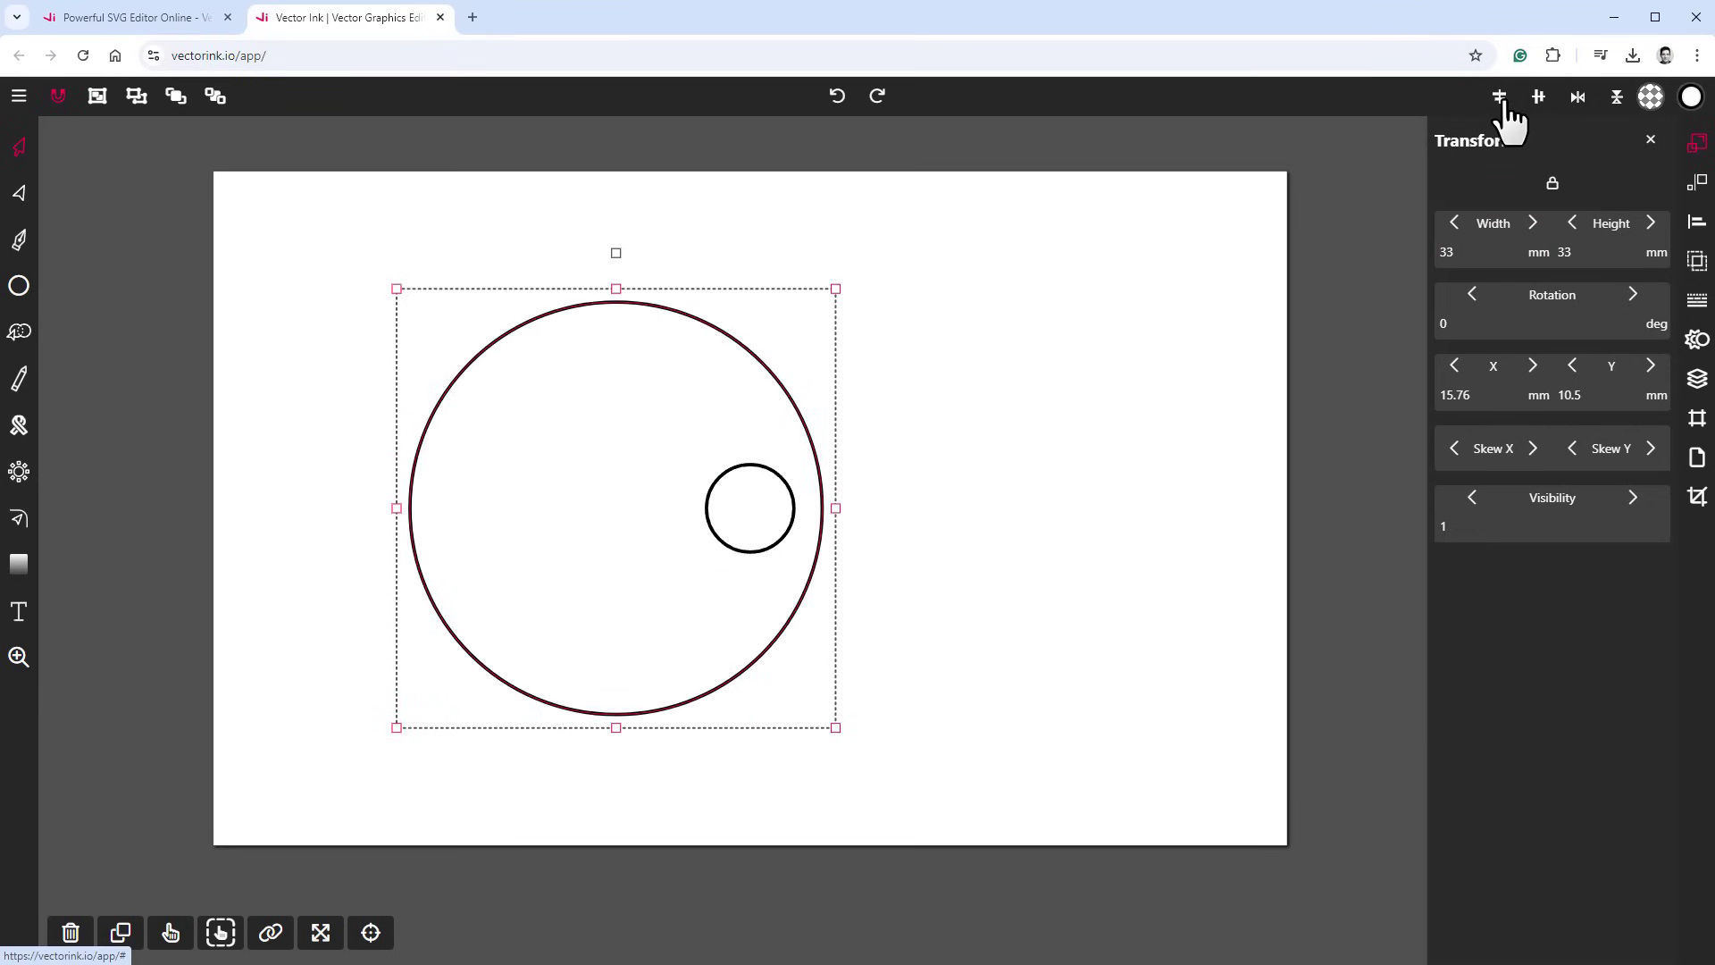
pyautogui.click(1500, 97)
pyautogui.click(577, 348)
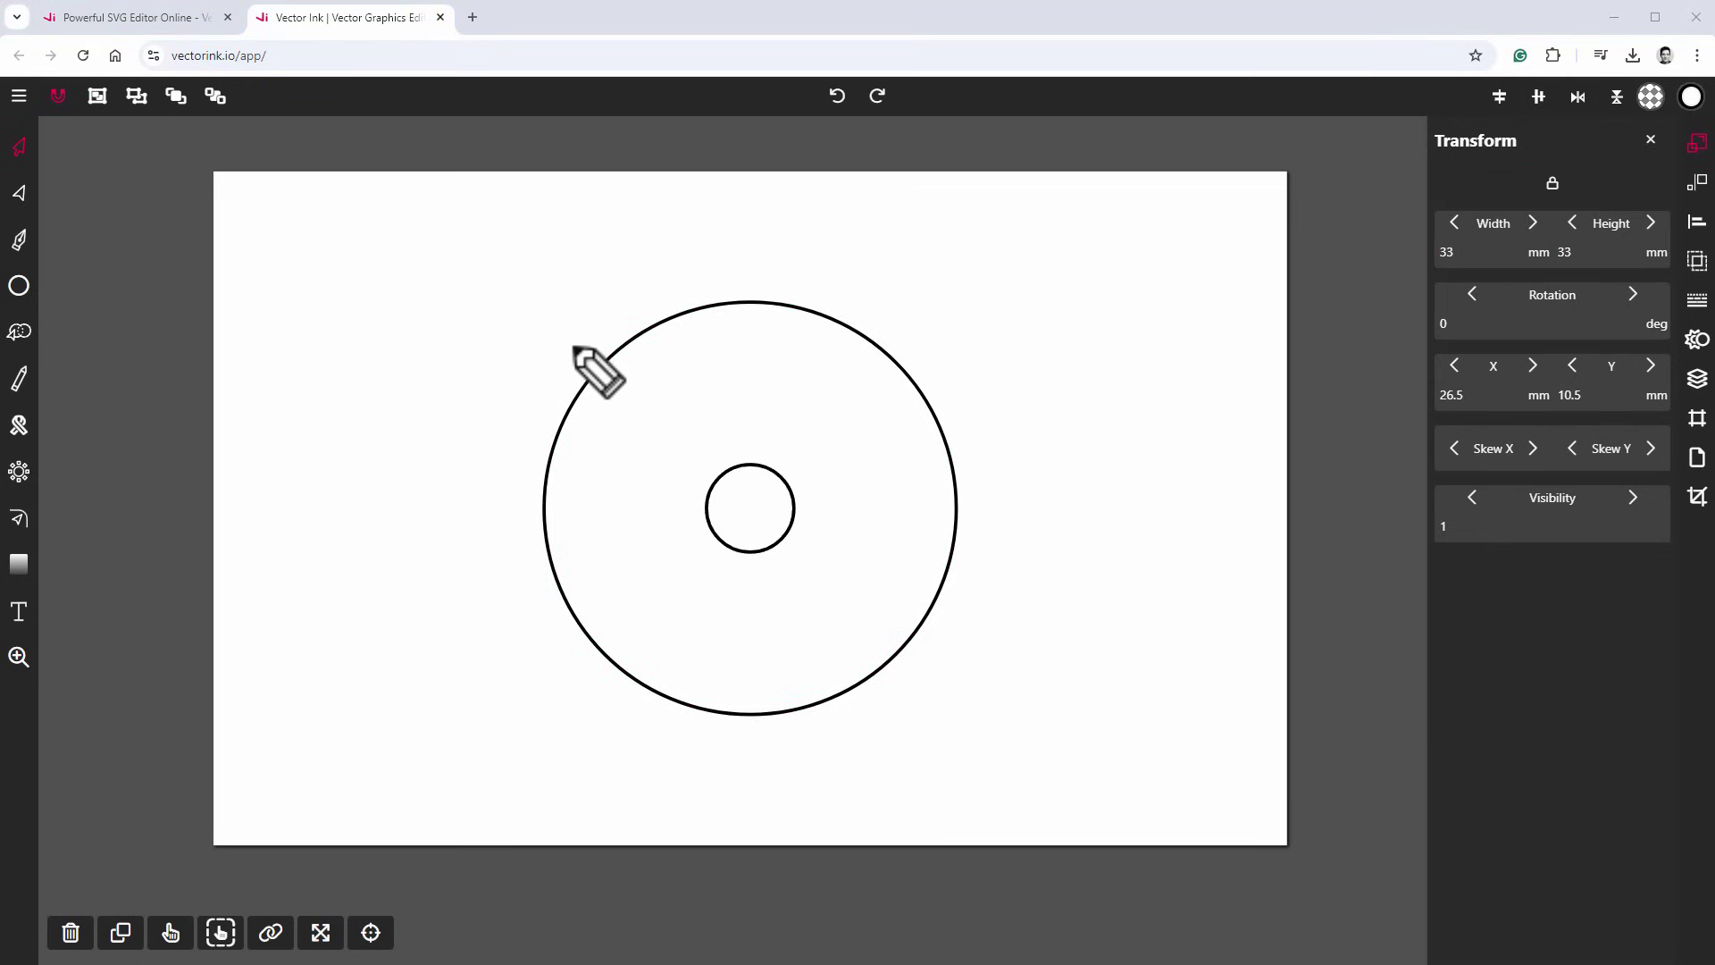
pyautogui.moveTo(574, 348)
pyautogui.mouseDown()
pyautogui.moveTo(645, 303)
pyautogui.moveTo(736, 283)
pyautogui.moveTo(809, 280)
pyautogui.moveTo(913, 314)
pyautogui.moveTo(983, 422)
pyautogui.moveTo(995, 517)
pyautogui.mouseUp()
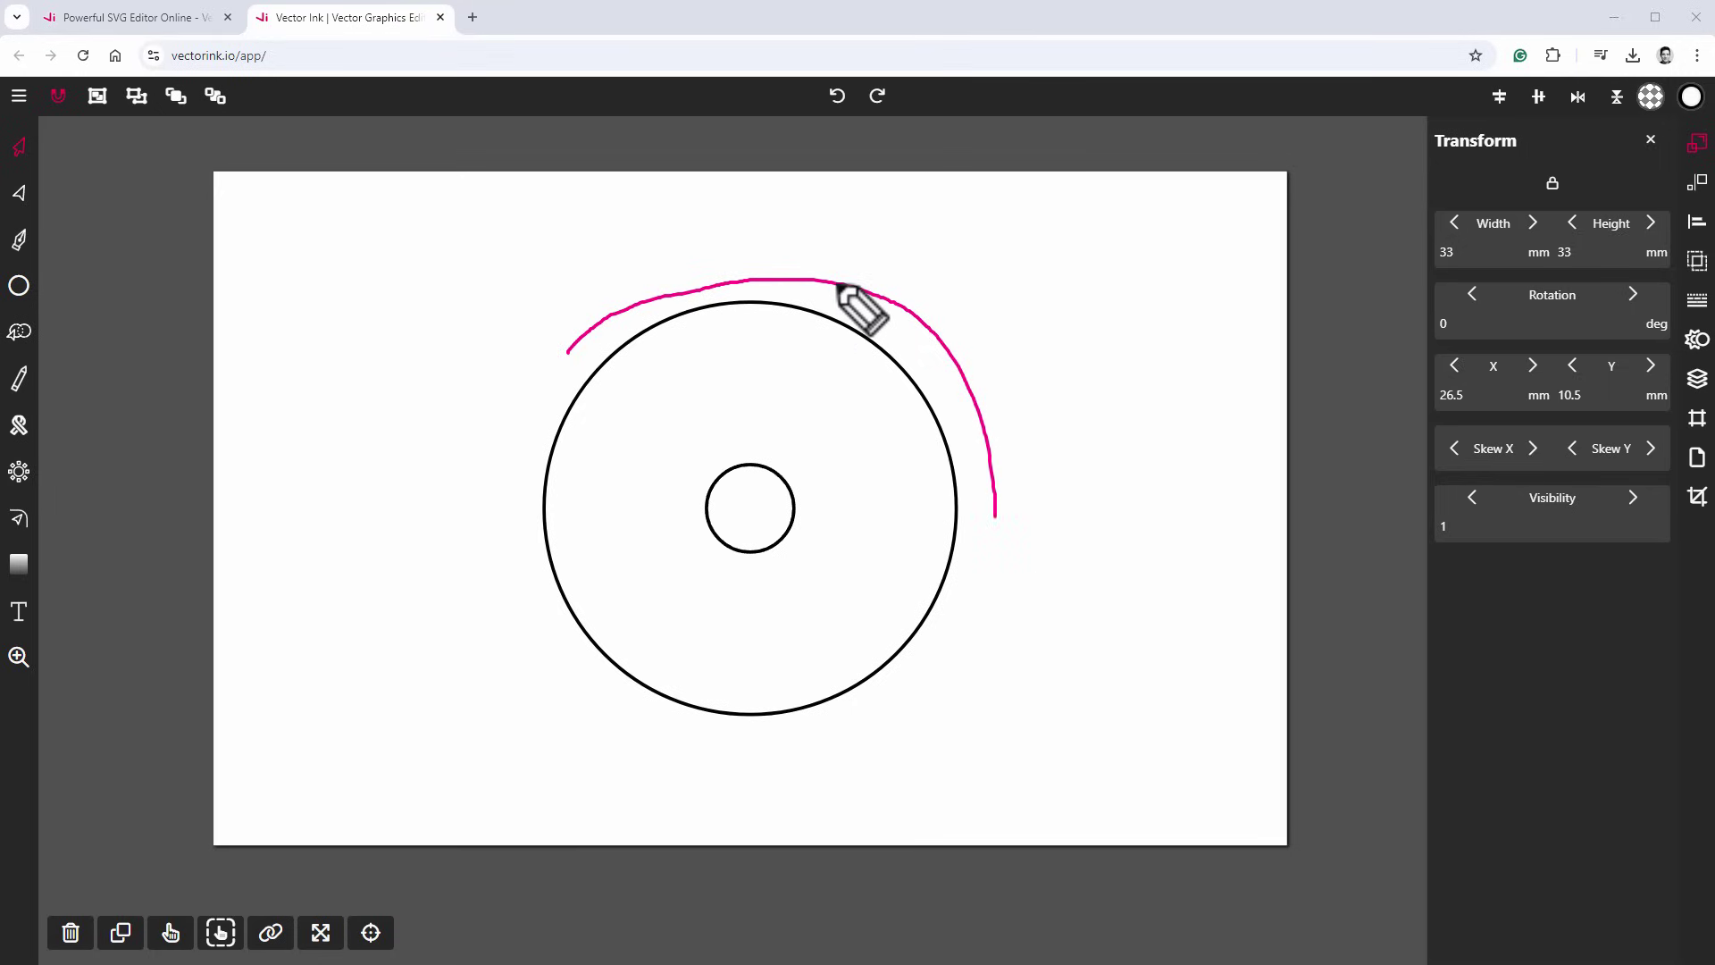
pyautogui.moveTo(829, 288)
pyautogui.mouseDown()
pyautogui.moveTo(815, 314)
pyautogui.moveTo(885, 337)
pyautogui.mouseUp()
pyautogui.moveTo(937, 360)
pyautogui.mouseDown()
pyautogui.moveTo(914, 378)
pyautogui.moveTo(956, 458)
pyautogui.mouseUp()
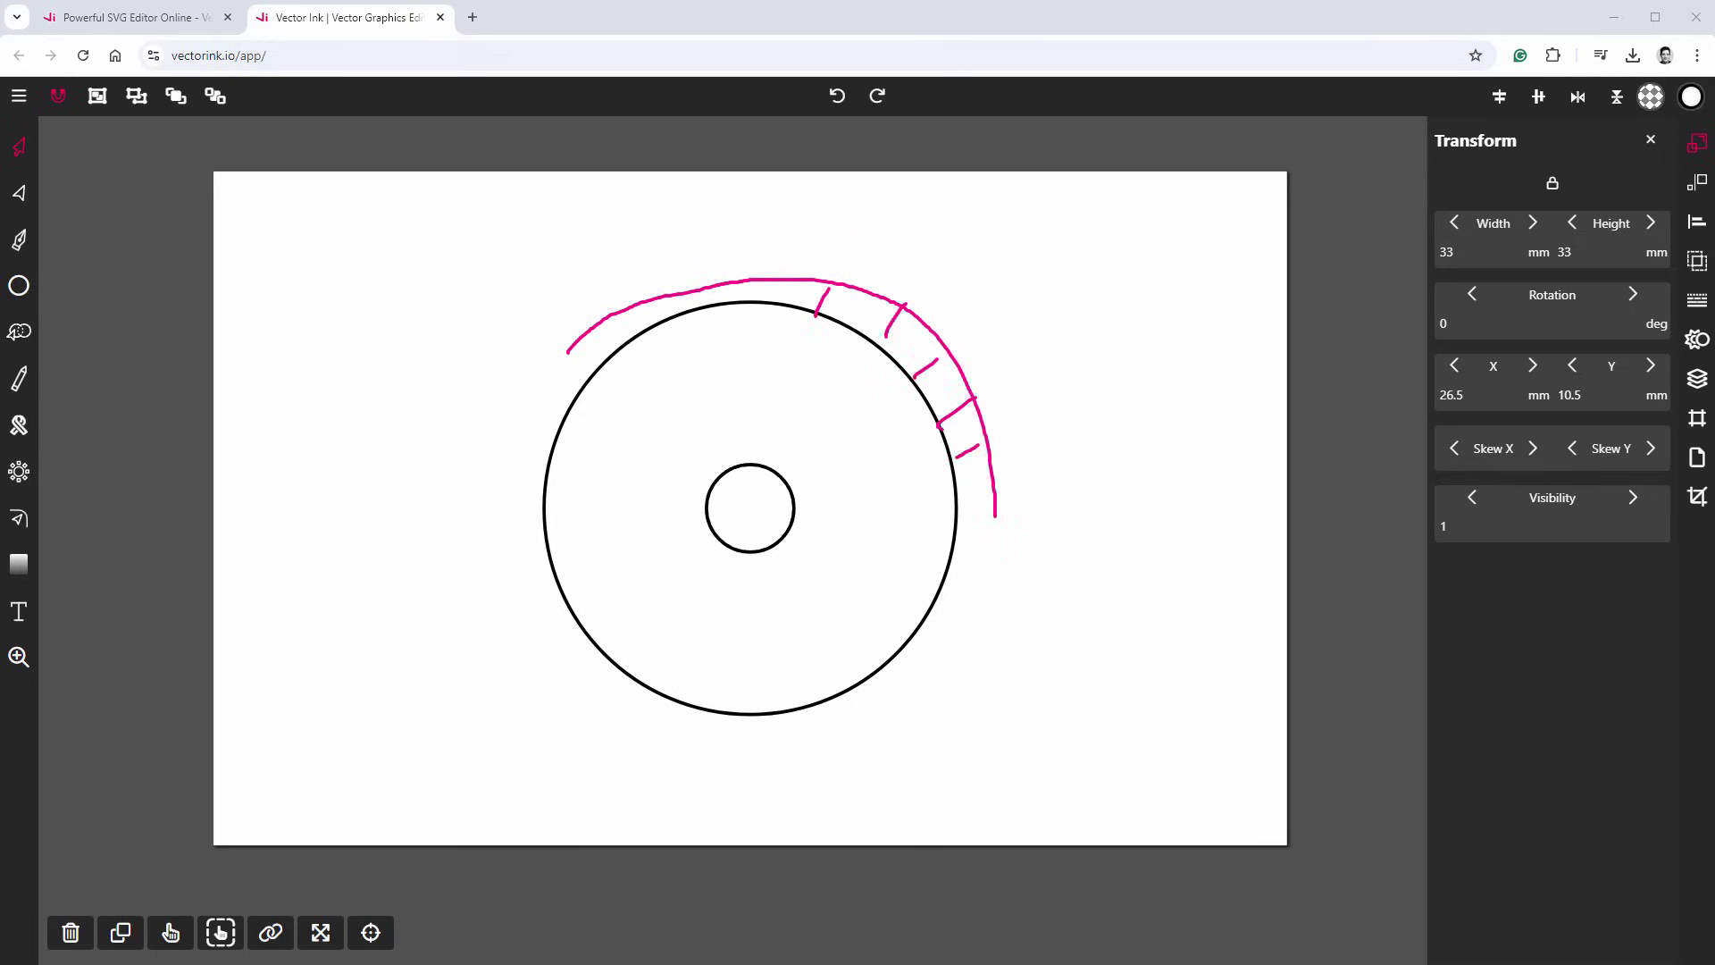
pyautogui.press('Escape')
# Draw a third circle about 40 mm across around the 33 mm circle and center it horizontally and vertically on the artboard.
pyautogui.click(19, 286)
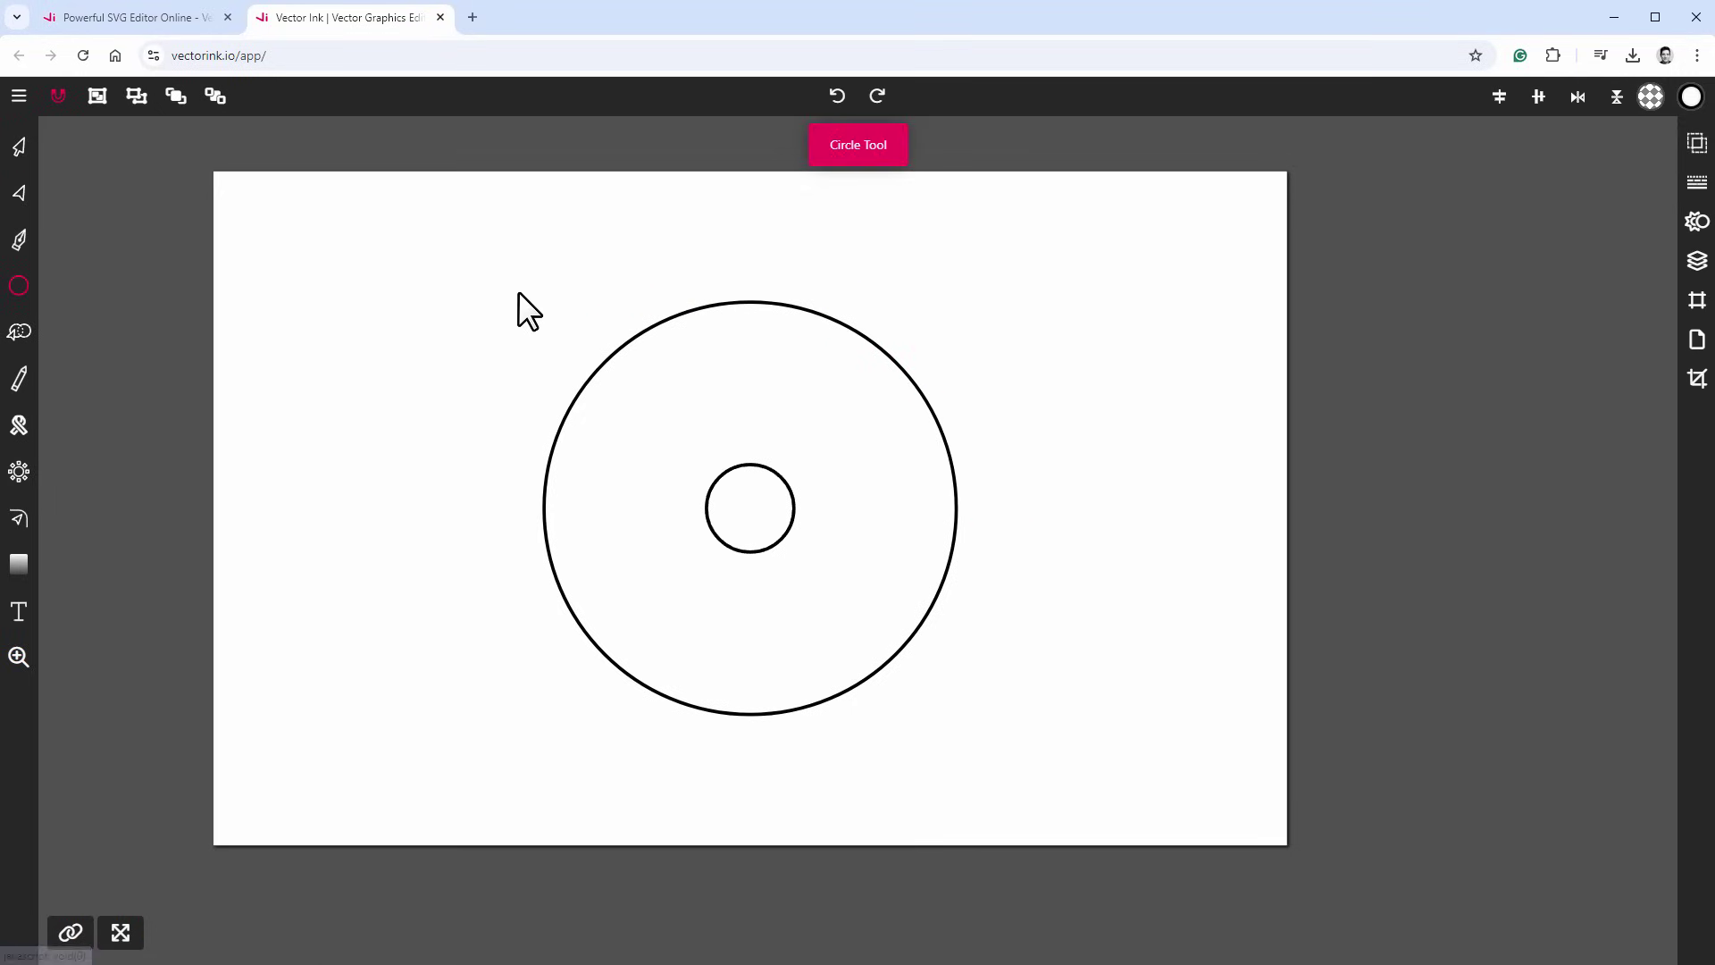
pyautogui.moveTo(498, 268); pyautogui.dragTo(1030, 738)
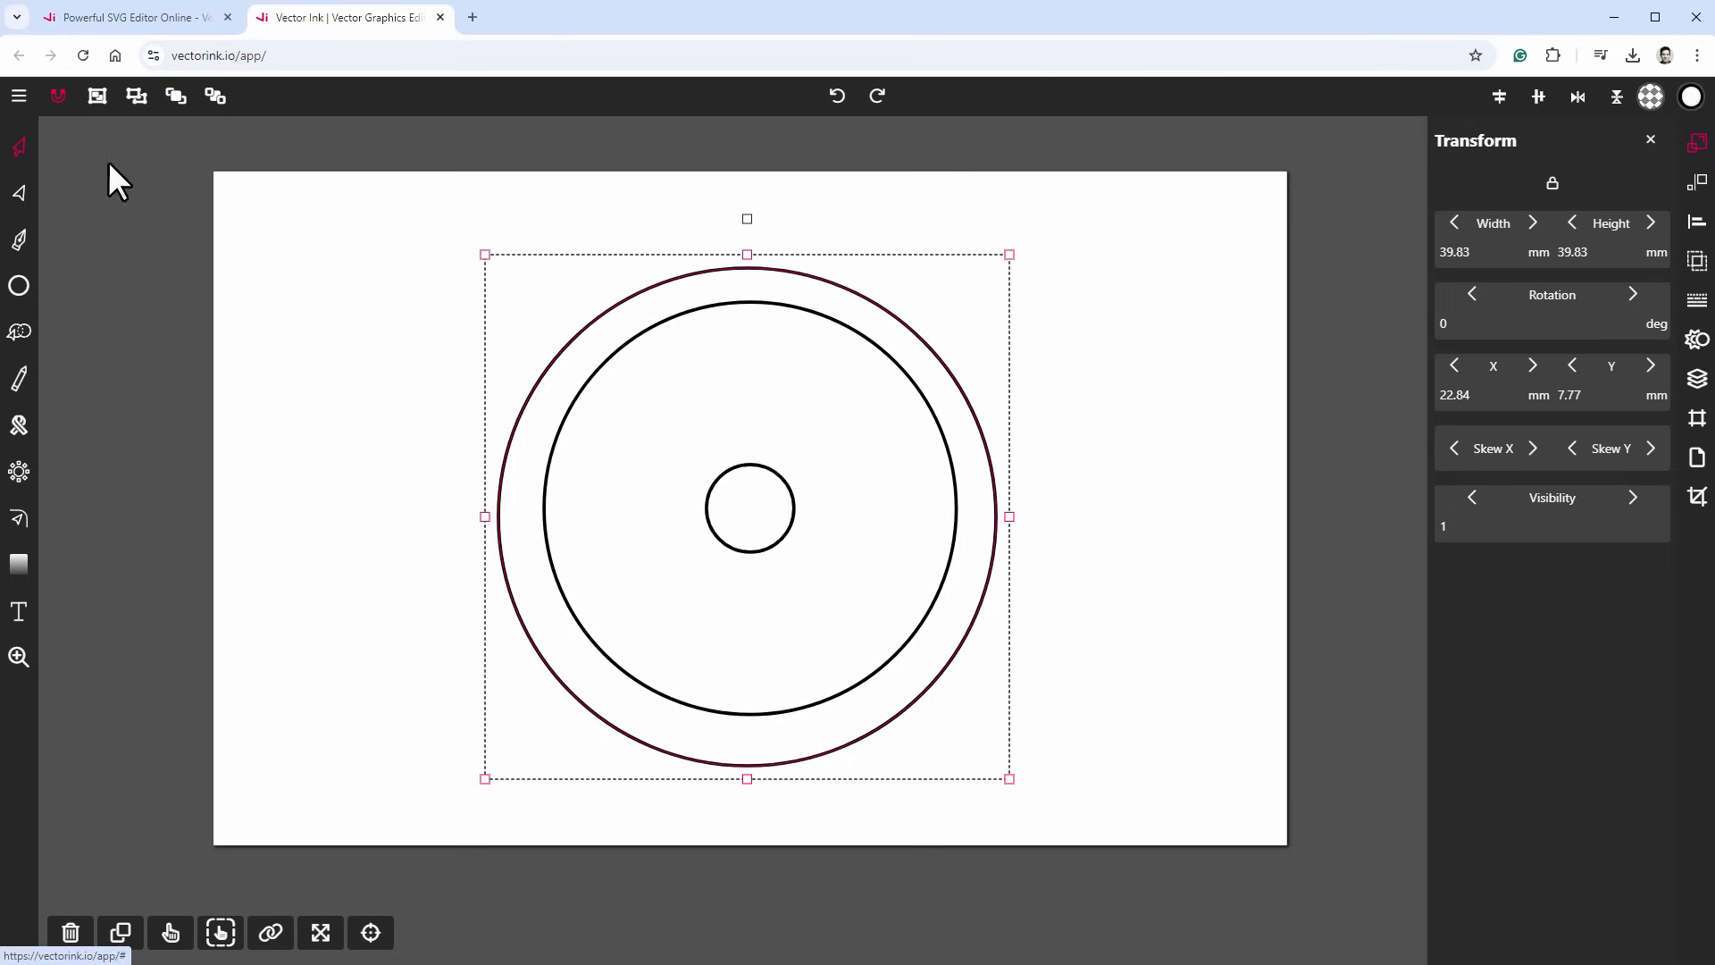
pyautogui.click(1538, 97)
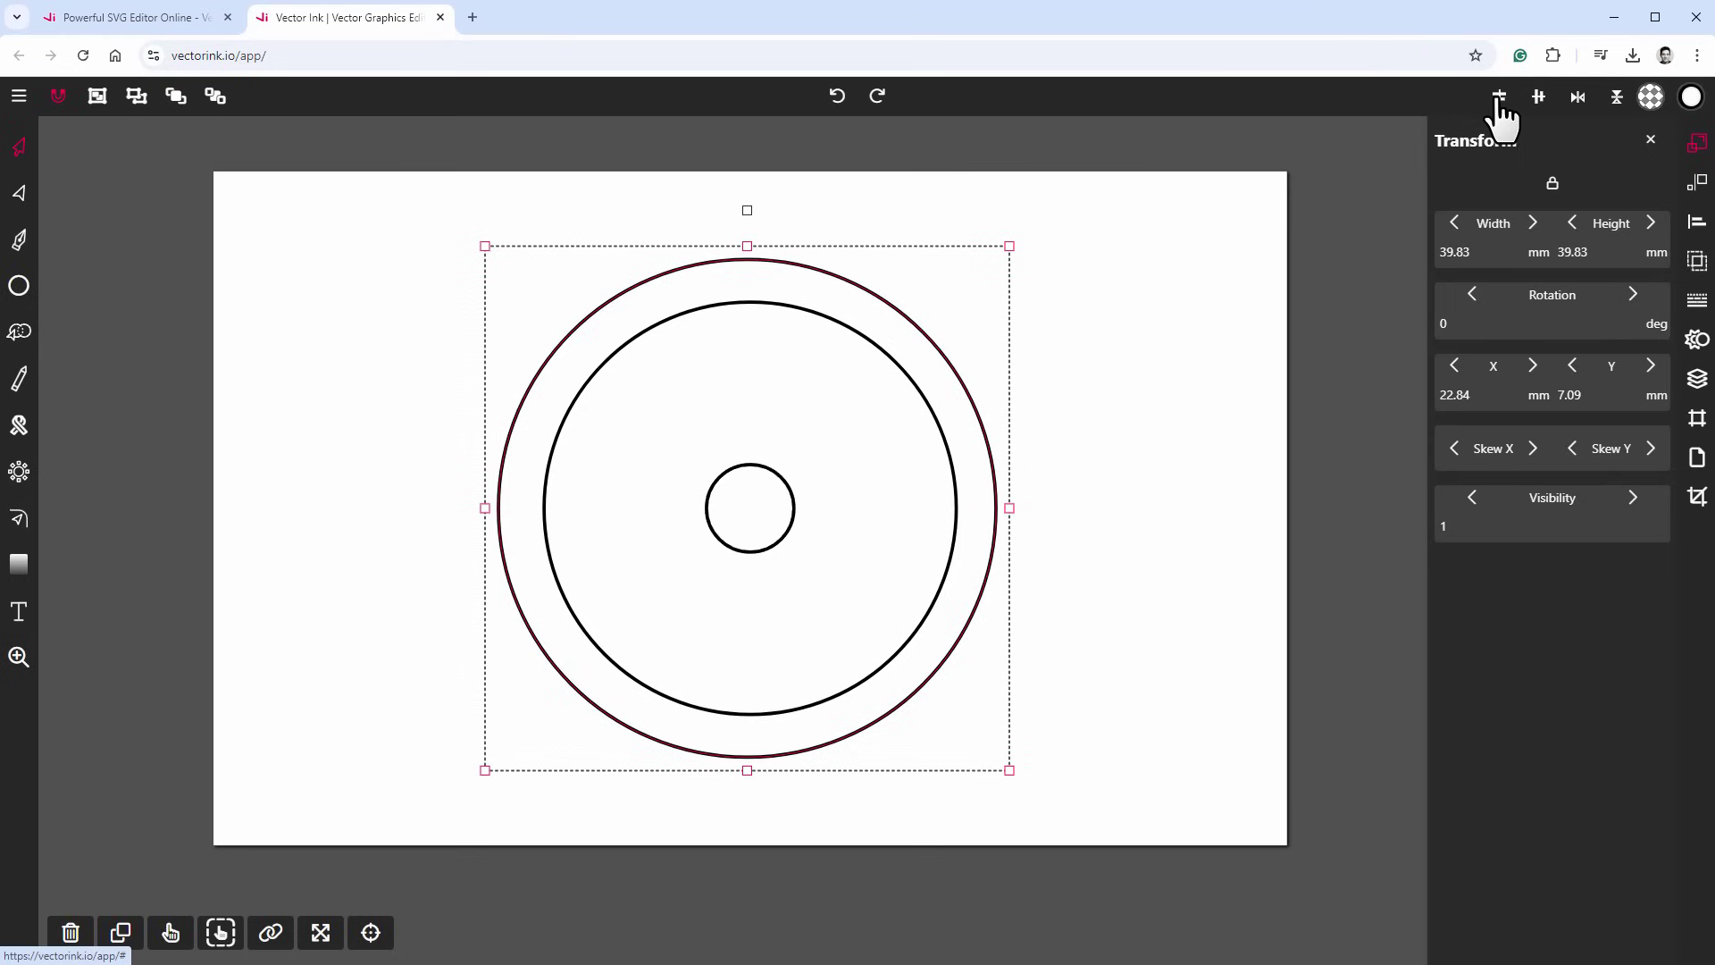
pyautogui.click(1499, 99)
# Enable scaling from the center and set the outer circle's width to 39 mm with locked proportions.
pyautogui.click(320, 936)
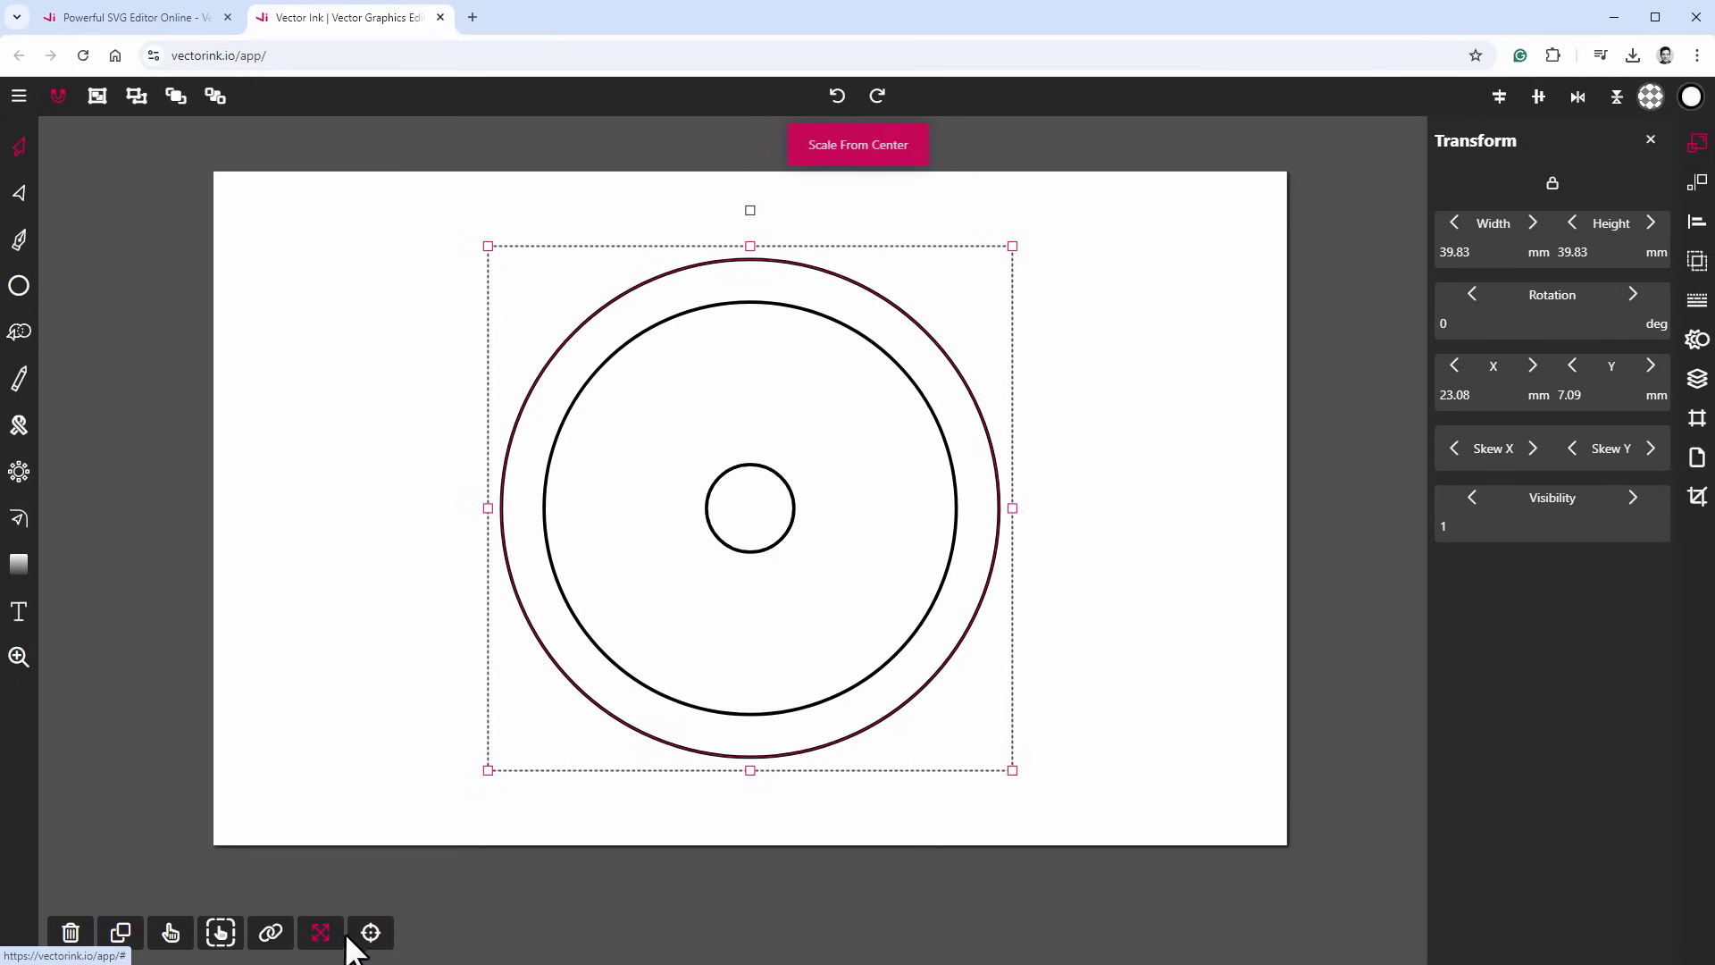
pyautogui.click(371, 936)
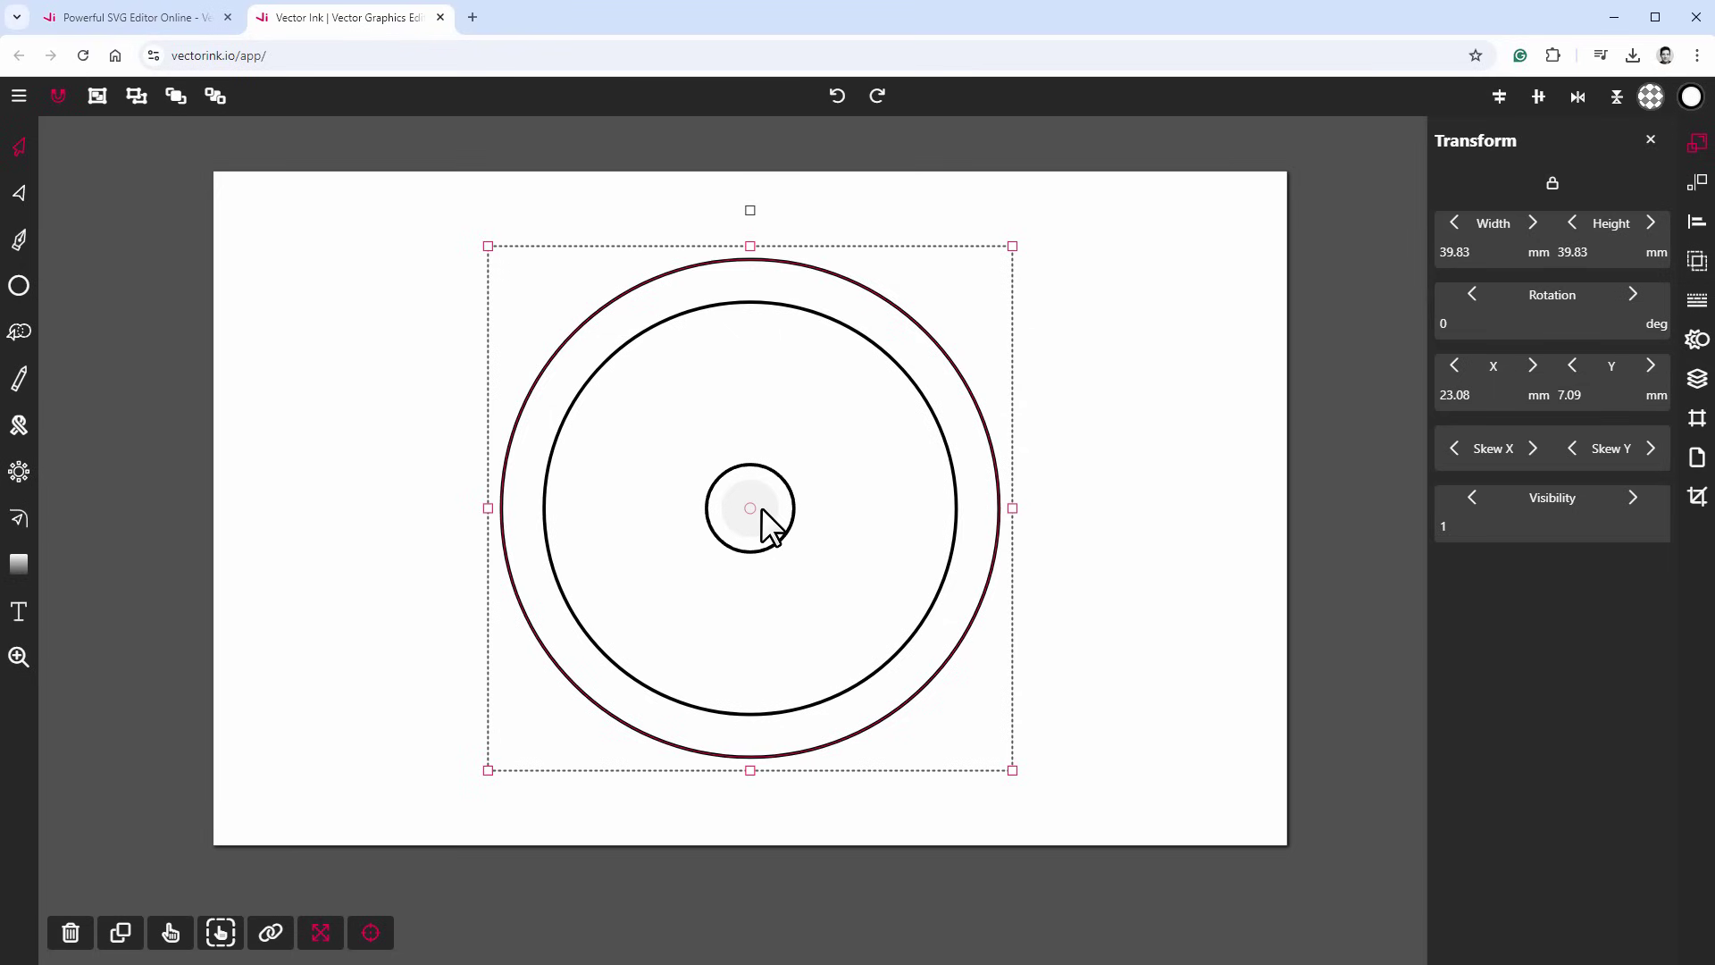
pyautogui.click(1485, 255)
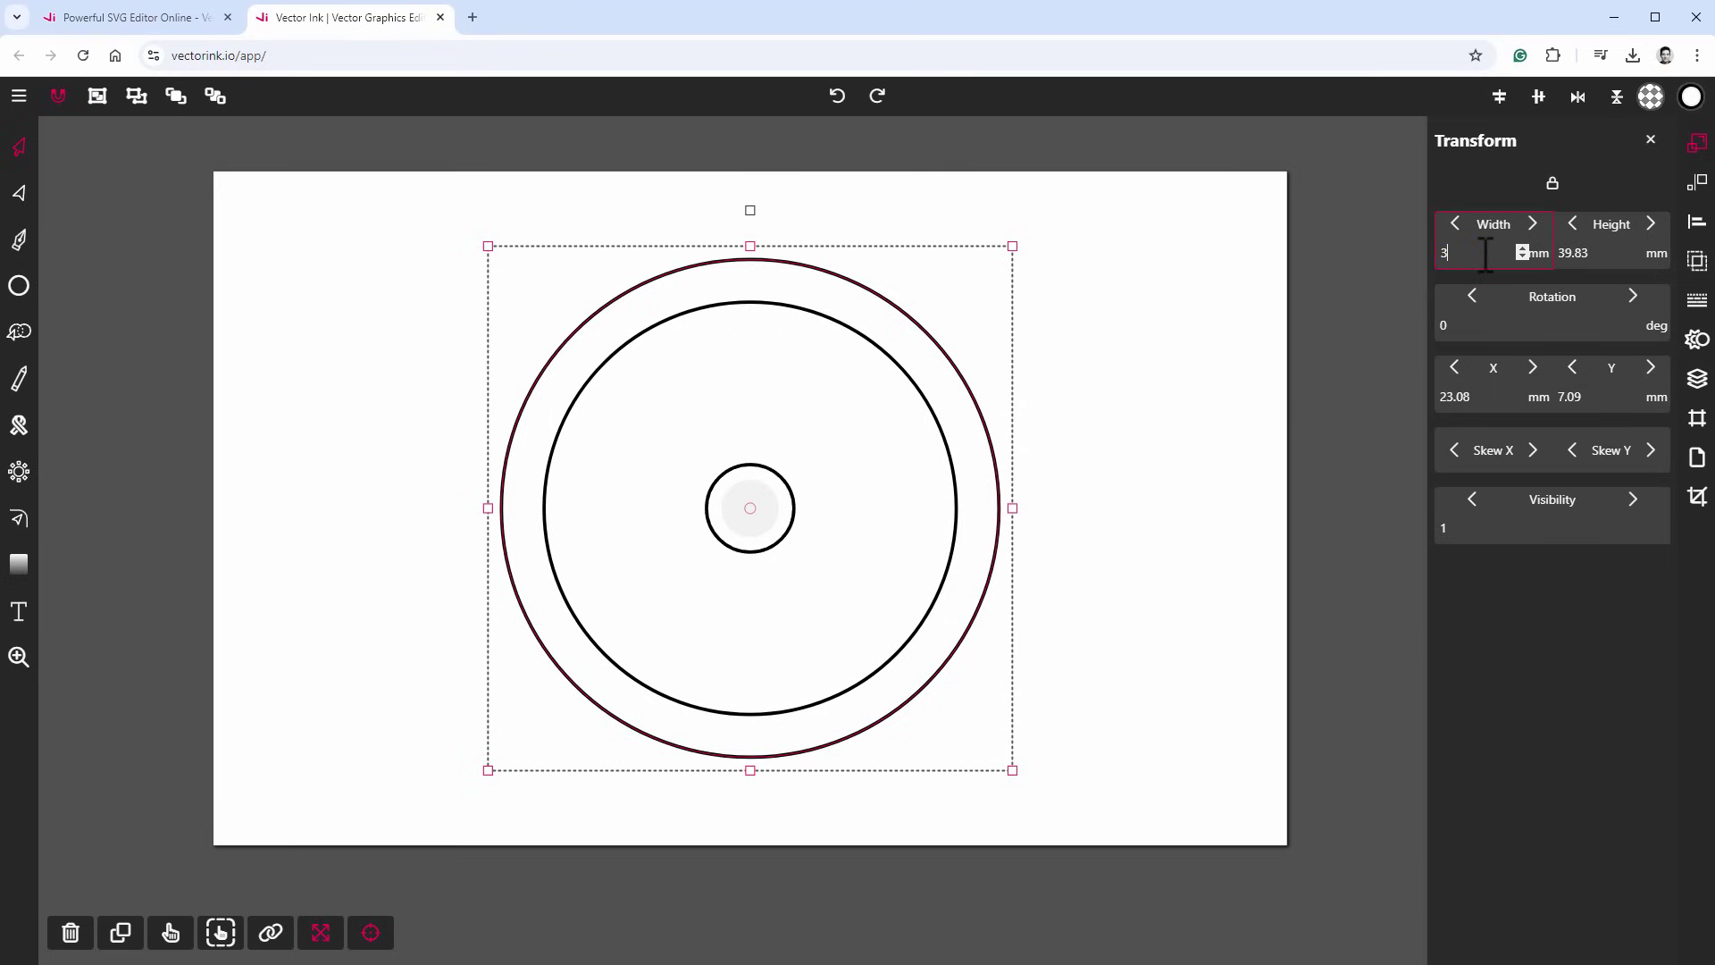
pyautogui.press('Return')
pyautogui.click(750, 387)
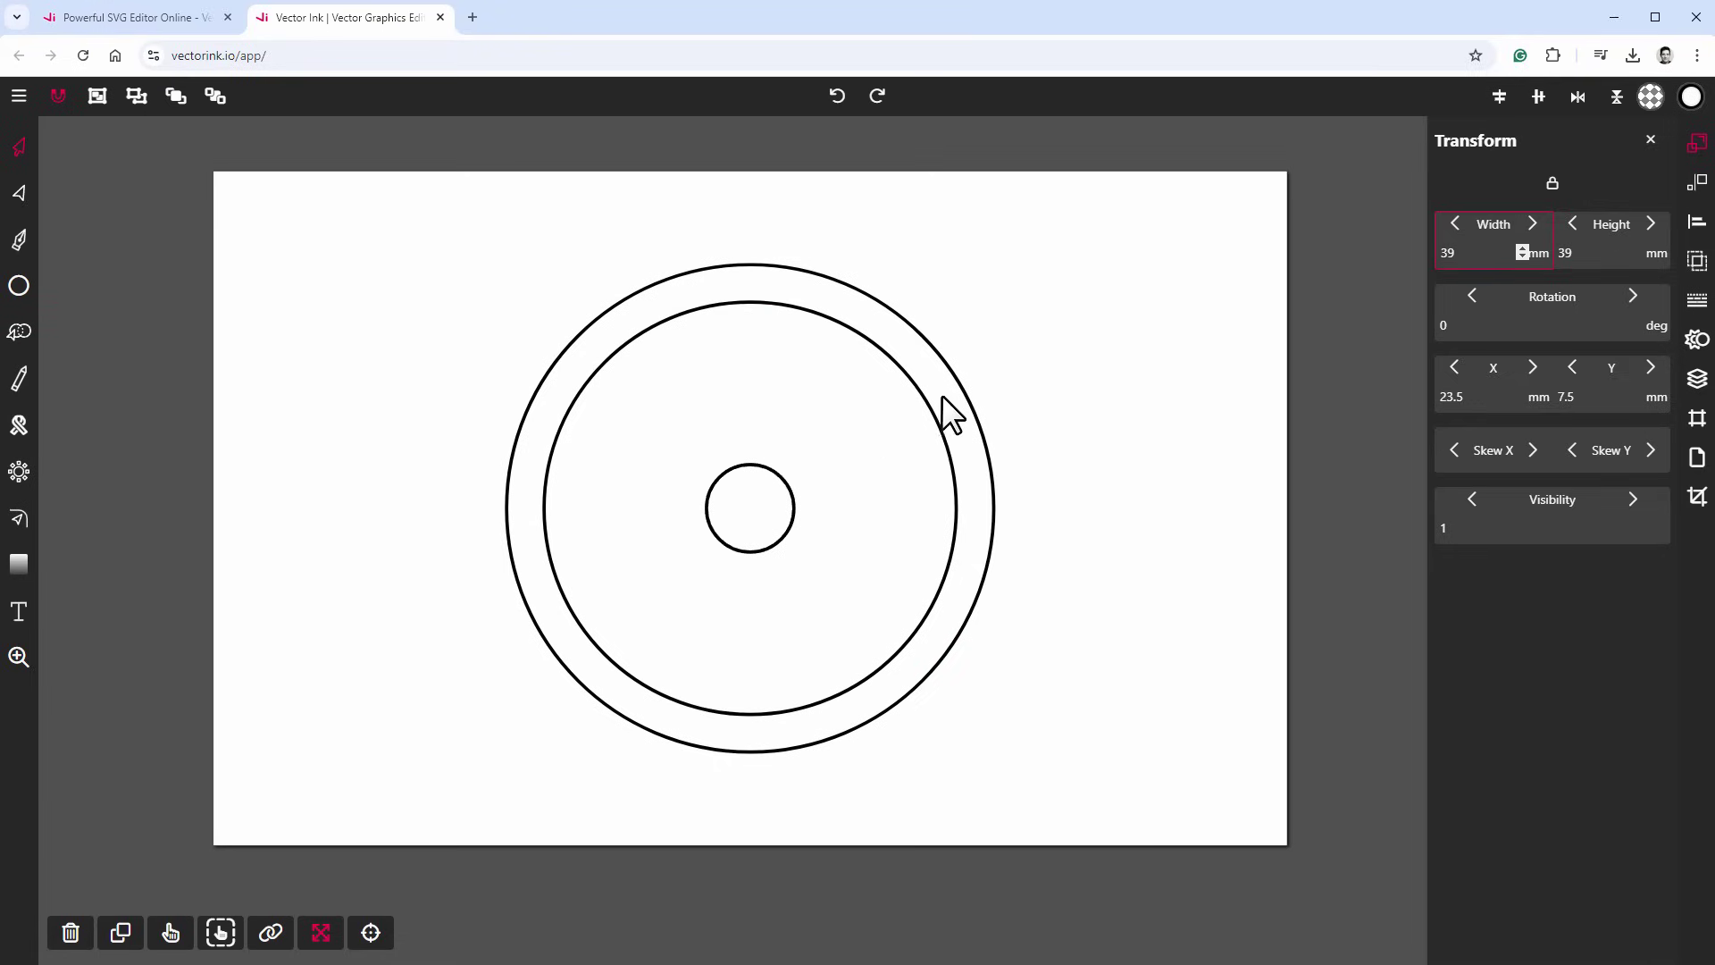
# Draw a vertical line about 2.8 mm long with the Line tool, joining the two outer circles at their top.
pyautogui.click(20, 288)
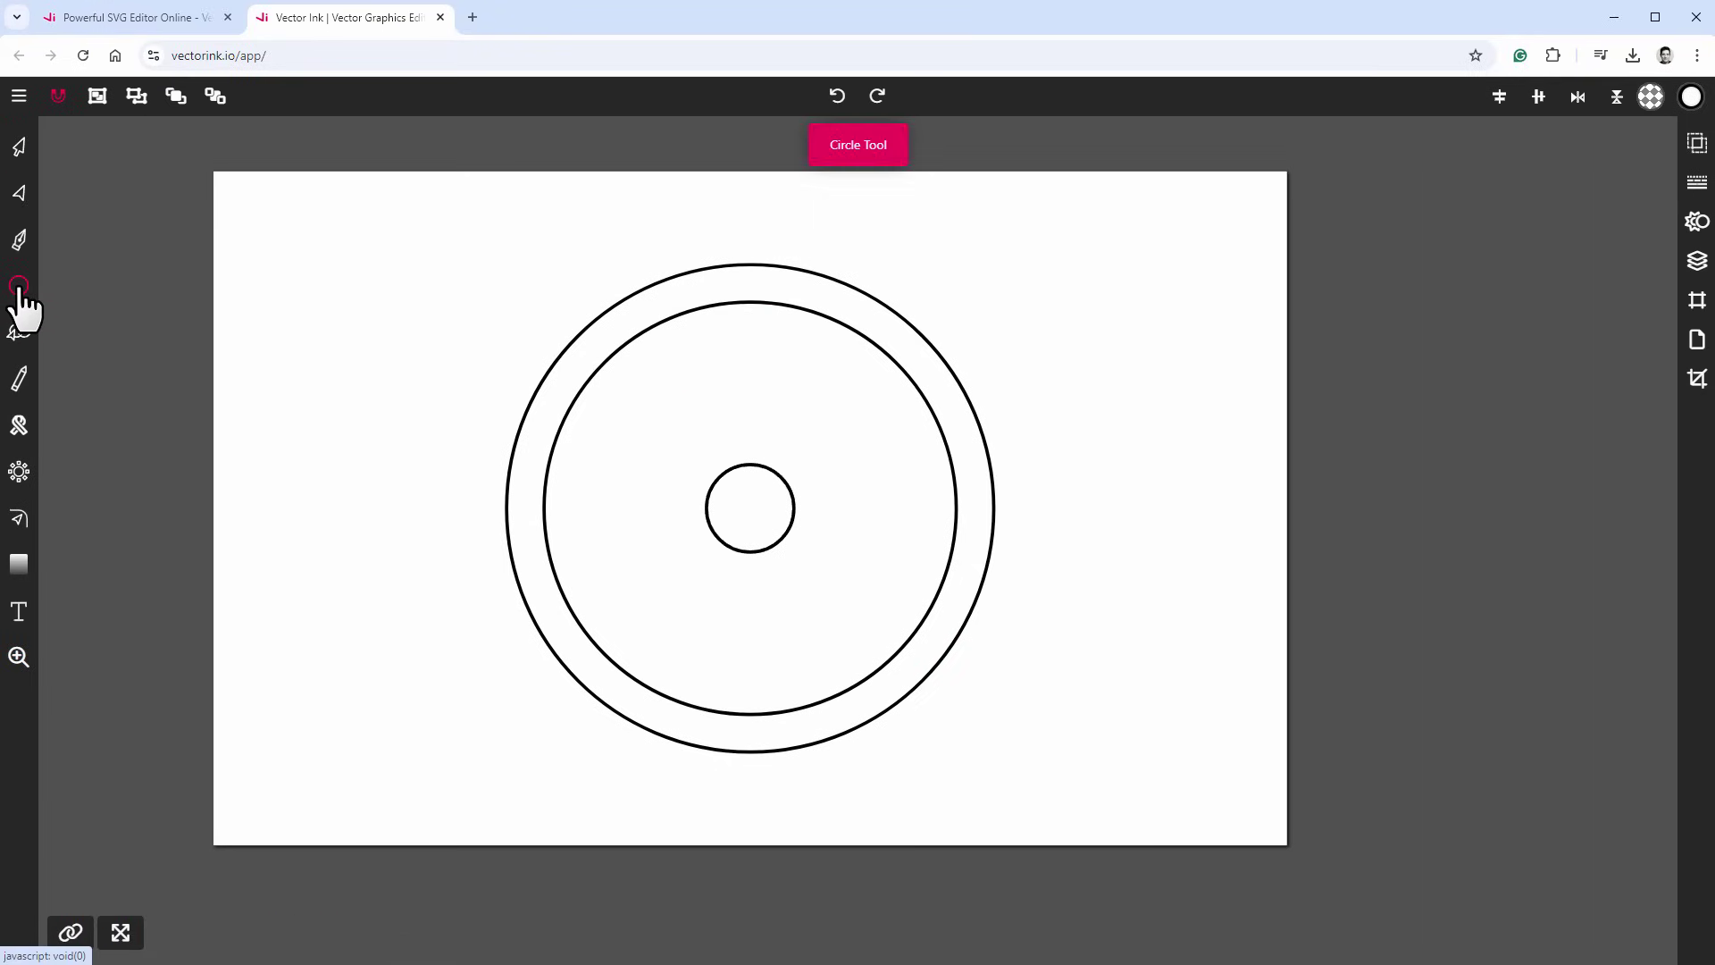
pyautogui.moveTo(22, 303)
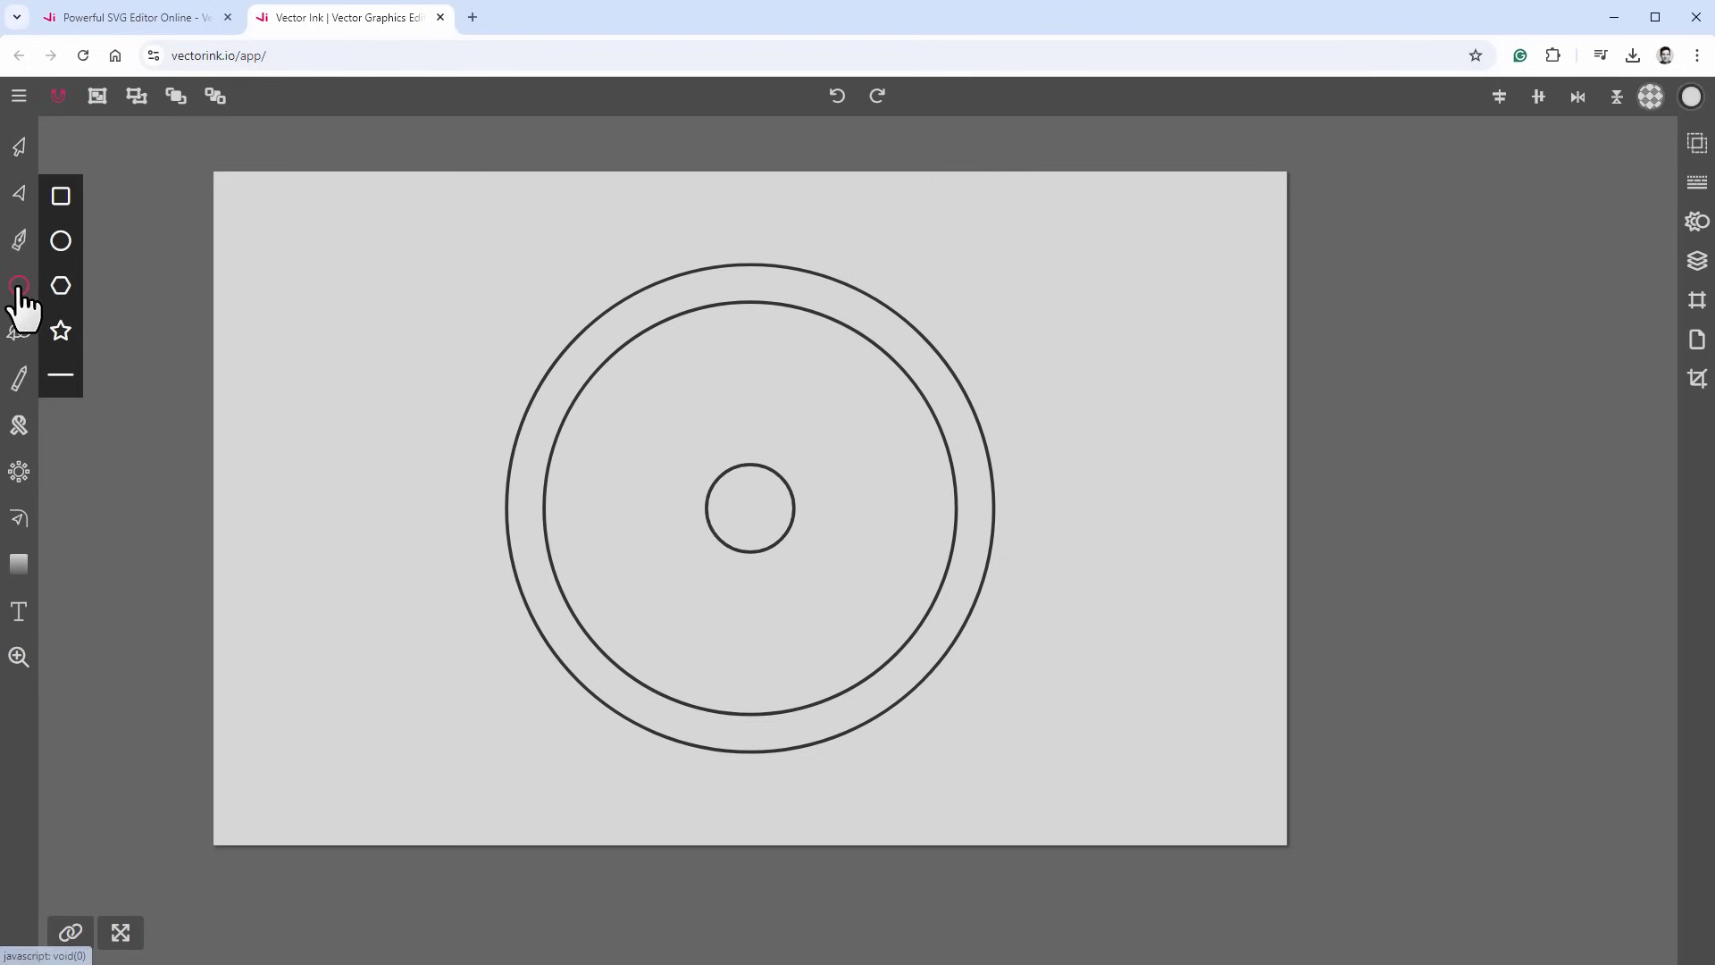
pyautogui.click(59, 374)
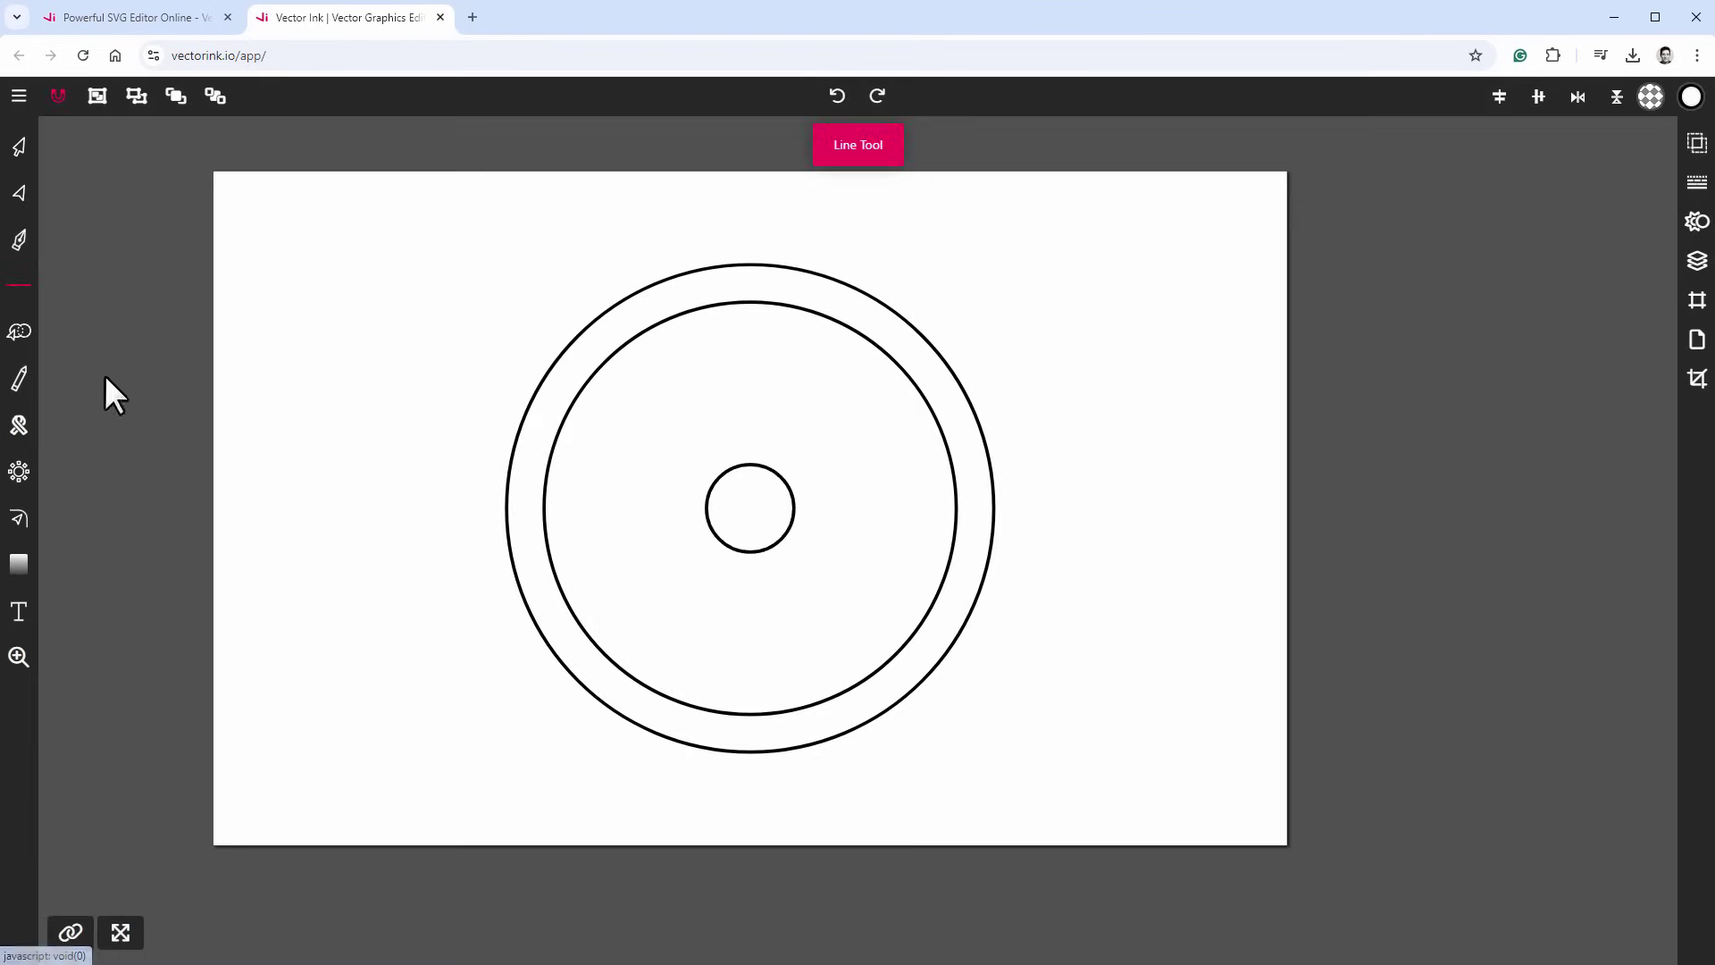
pyautogui.click(749, 267)
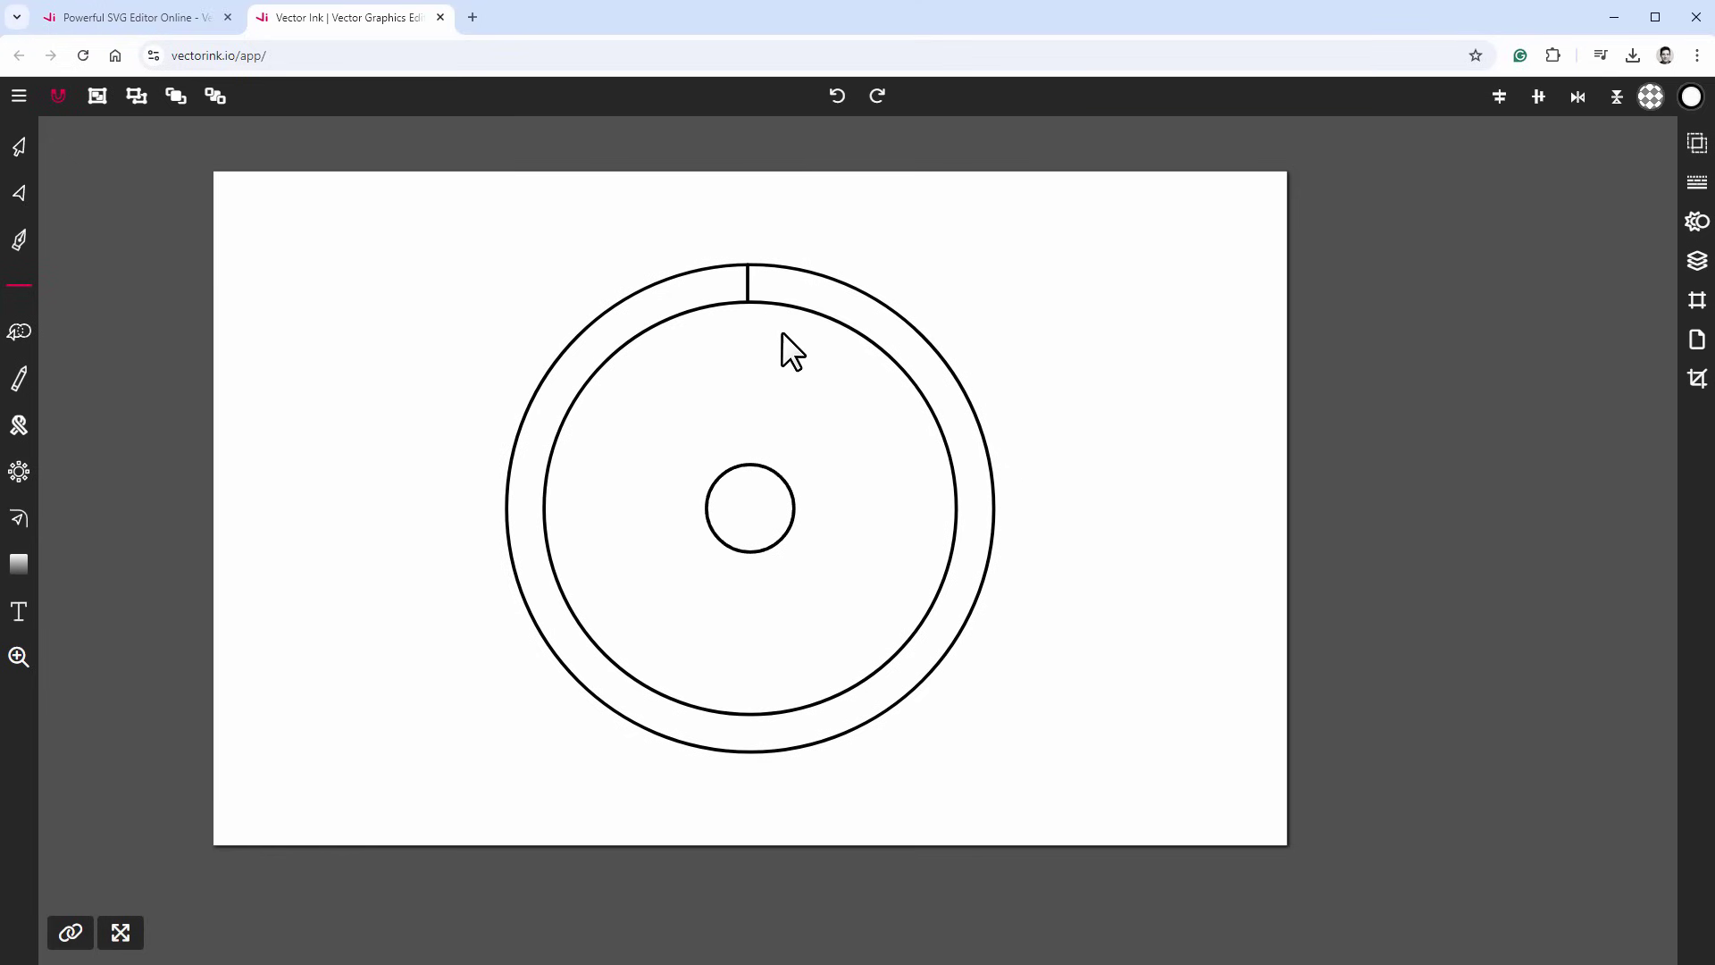
pyautogui.press('Escape')
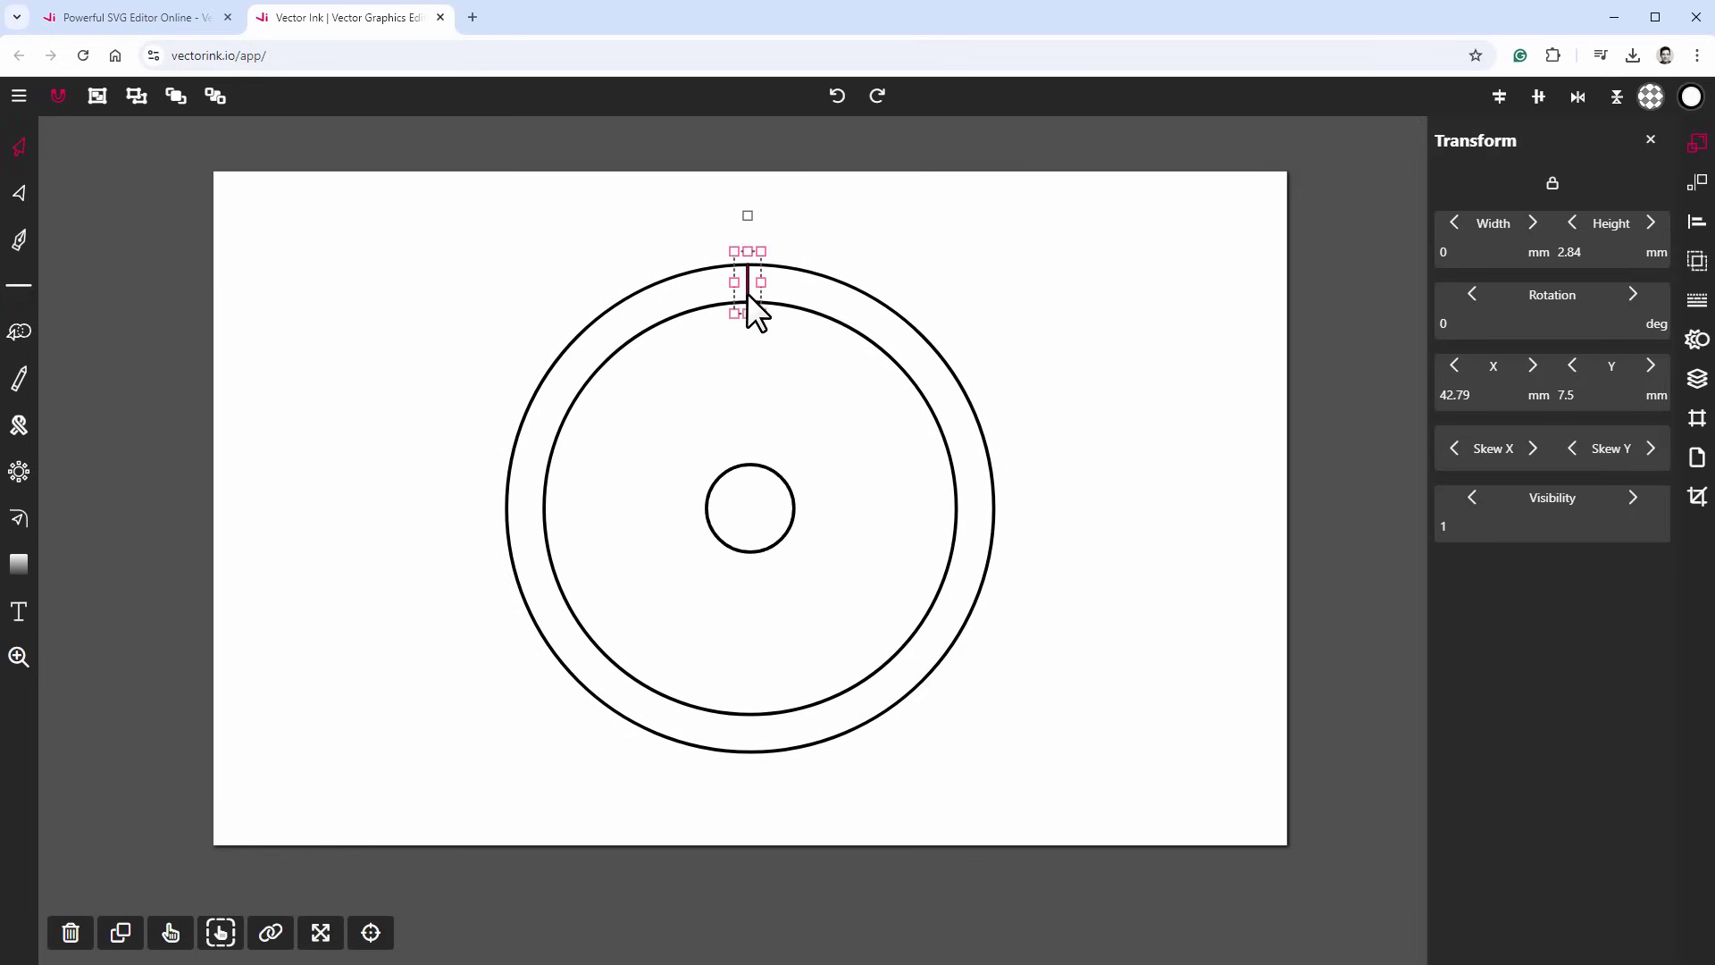
# Copy the short line around a point with the Copy tool, placing the rotation point at the circles' common center.
pyautogui.click(19, 473)
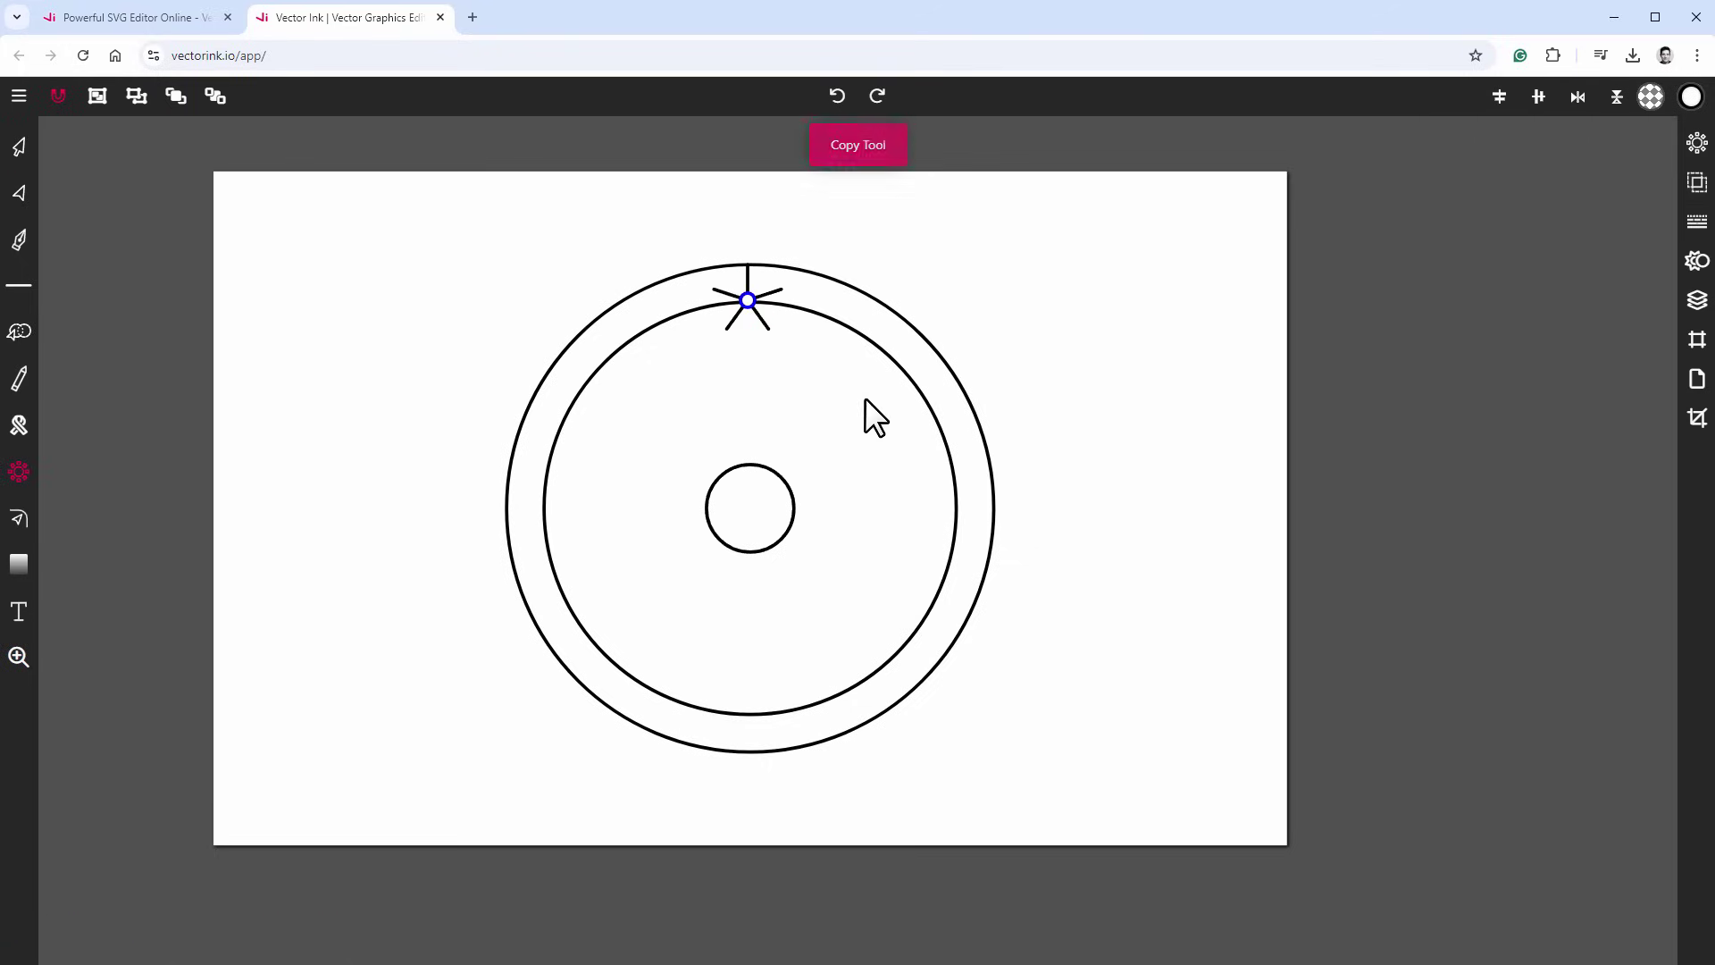
pyautogui.moveTo(746, 300); pyautogui.dragTo(746, 357)
pyautogui.moveTo(753, 505); pyautogui.dragTo(750, 511)
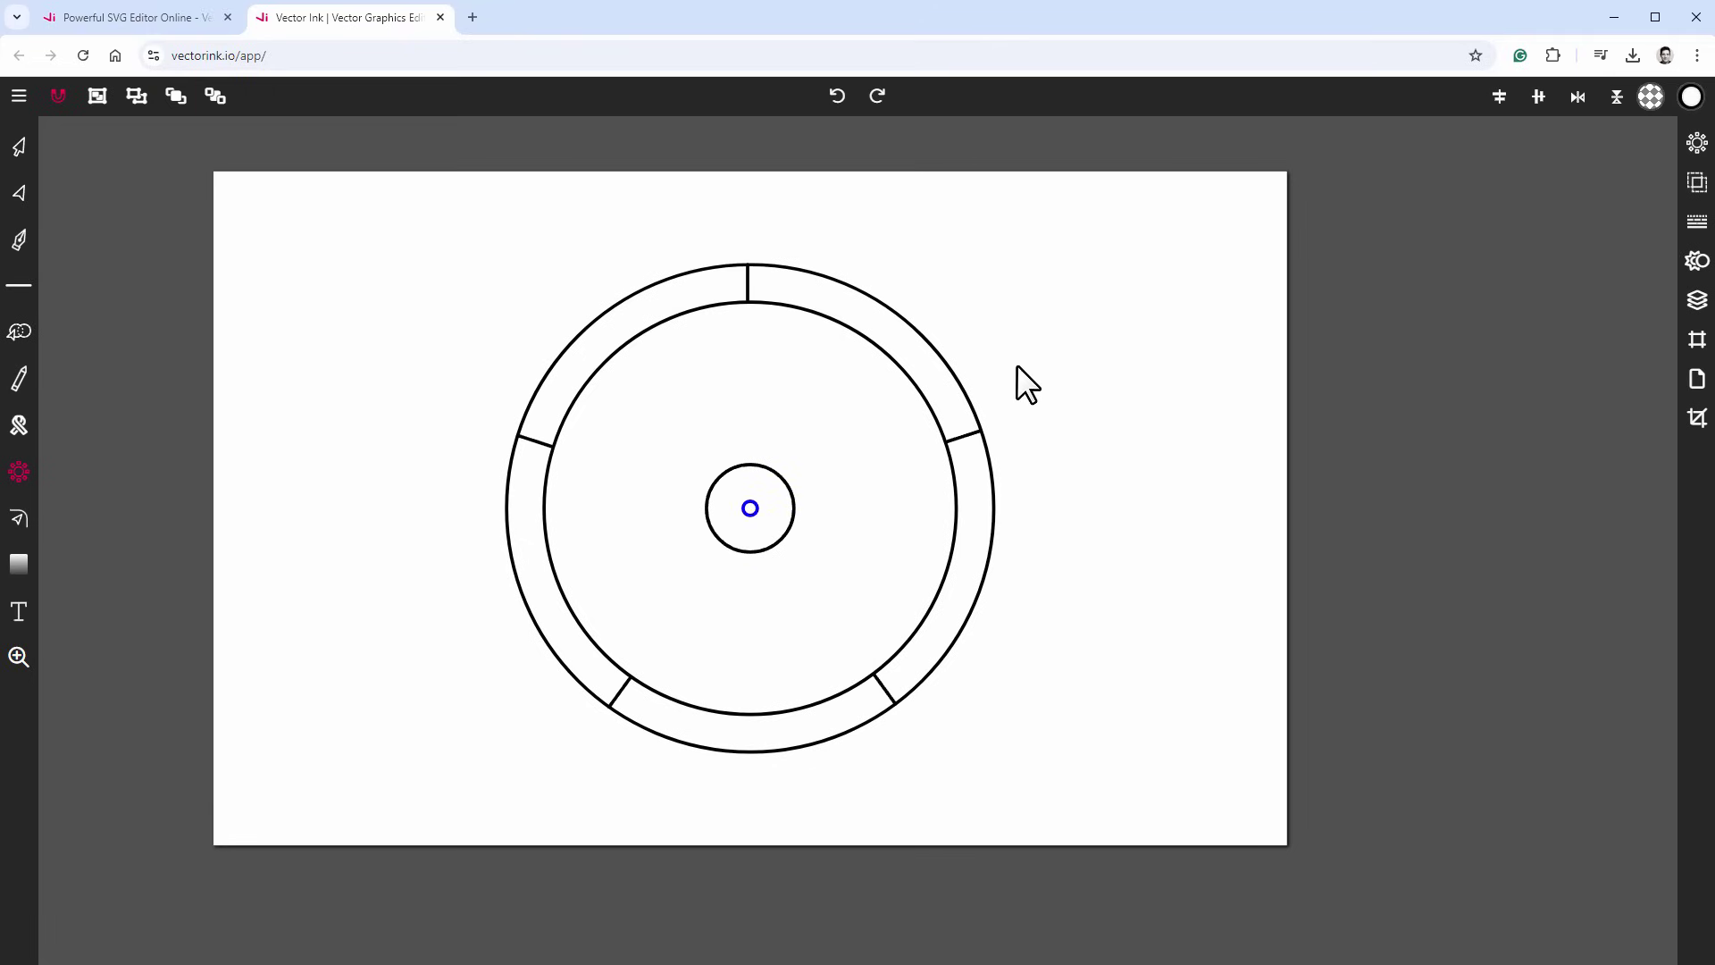
# Set the number of copies of the short line around the ring to 11.
pyautogui.click(1697, 144)
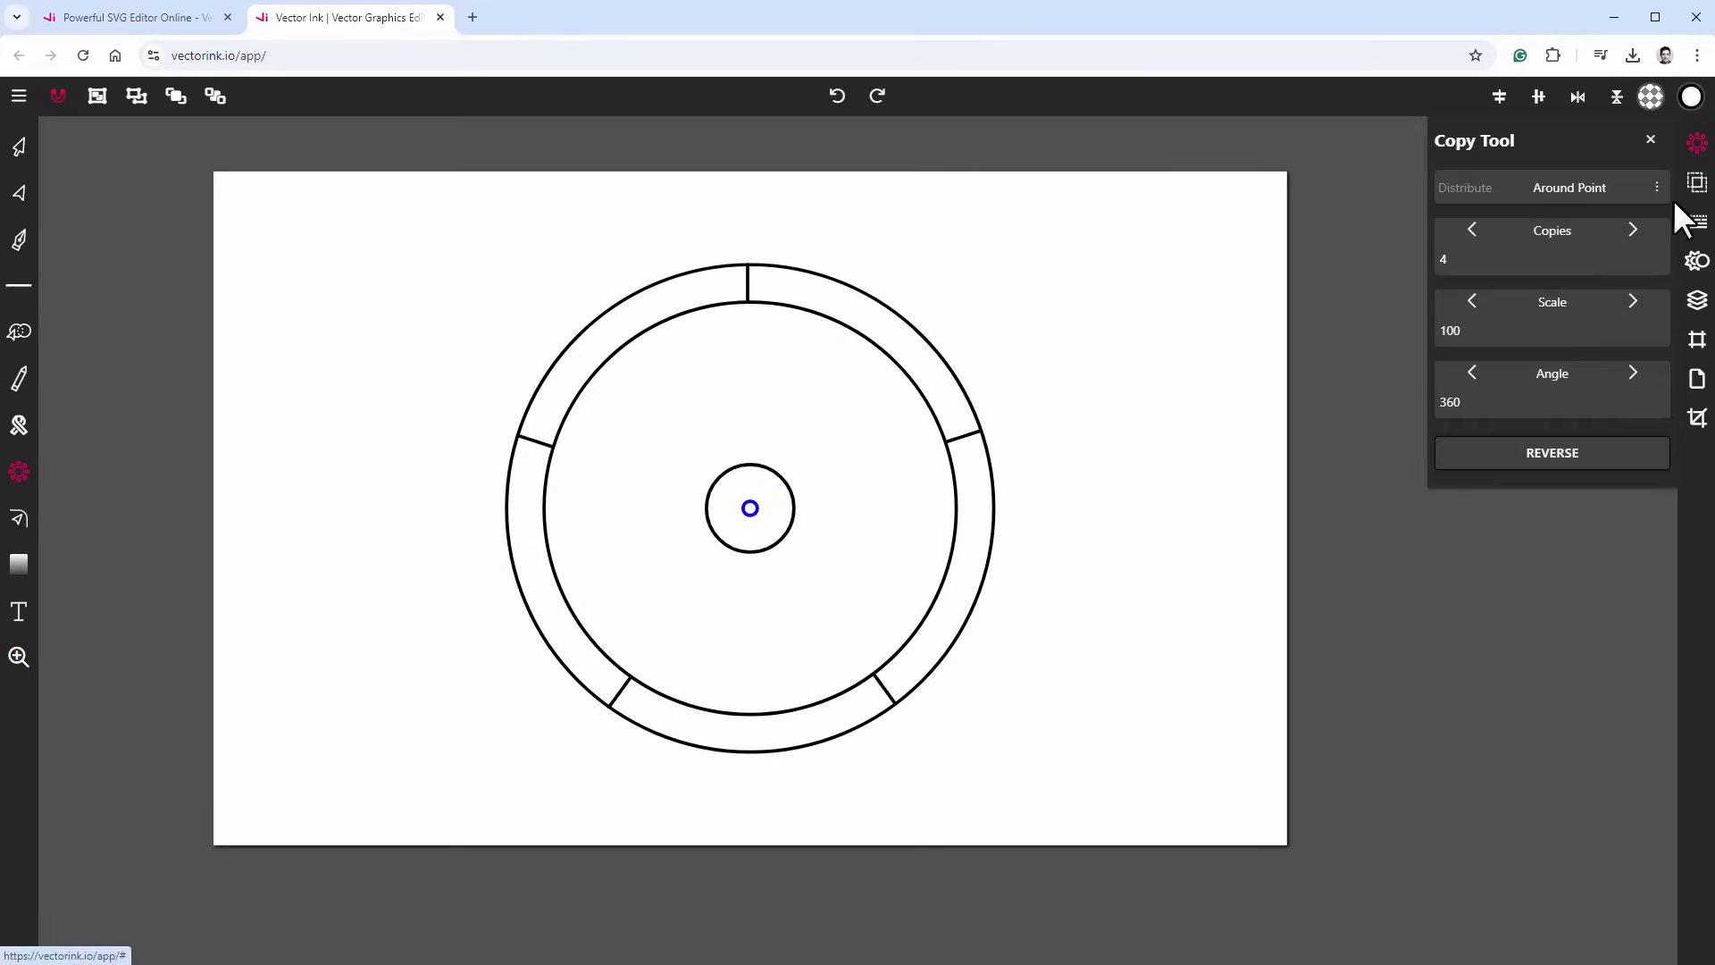
pyautogui.click(1633, 230)
pyautogui.click(1633, 231)
pyautogui.click(1633, 230)
pyautogui.click(1633, 230)
pyautogui.click(1632, 230)
pyautogui.click(1633, 231)
pyautogui.click(1633, 230)
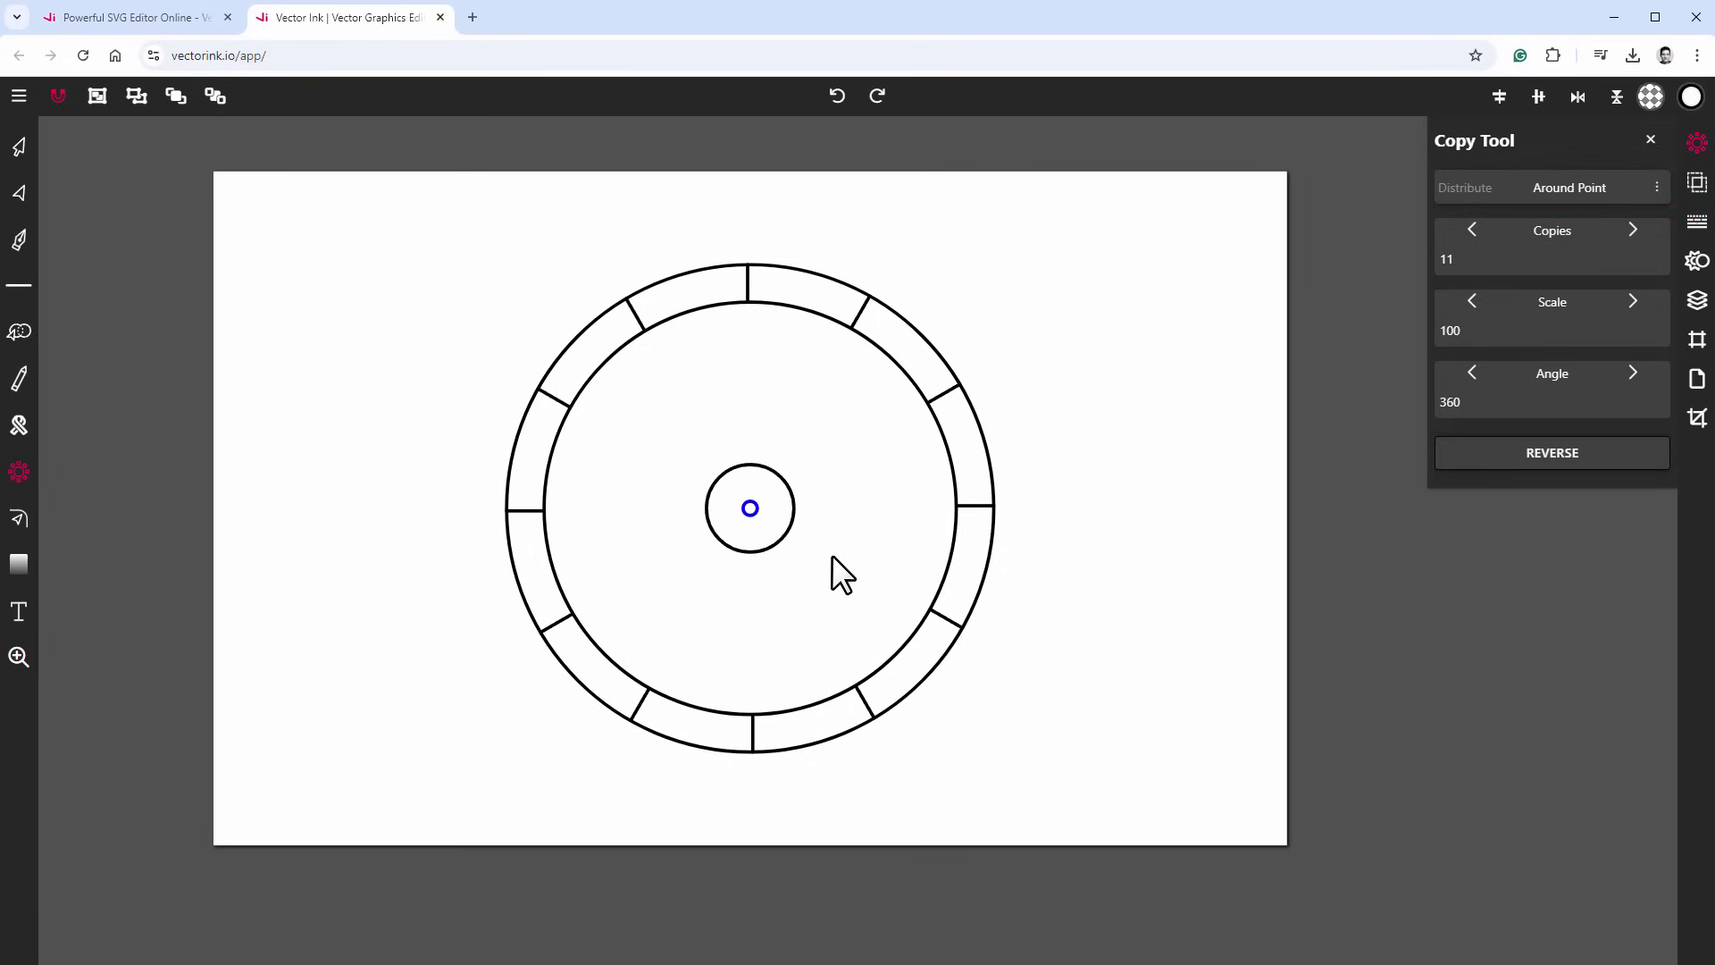
# Draw an angled leader line with the Pen tool from the ring's lower-left division, slanting down and then running left.
pyautogui.click(18, 146)
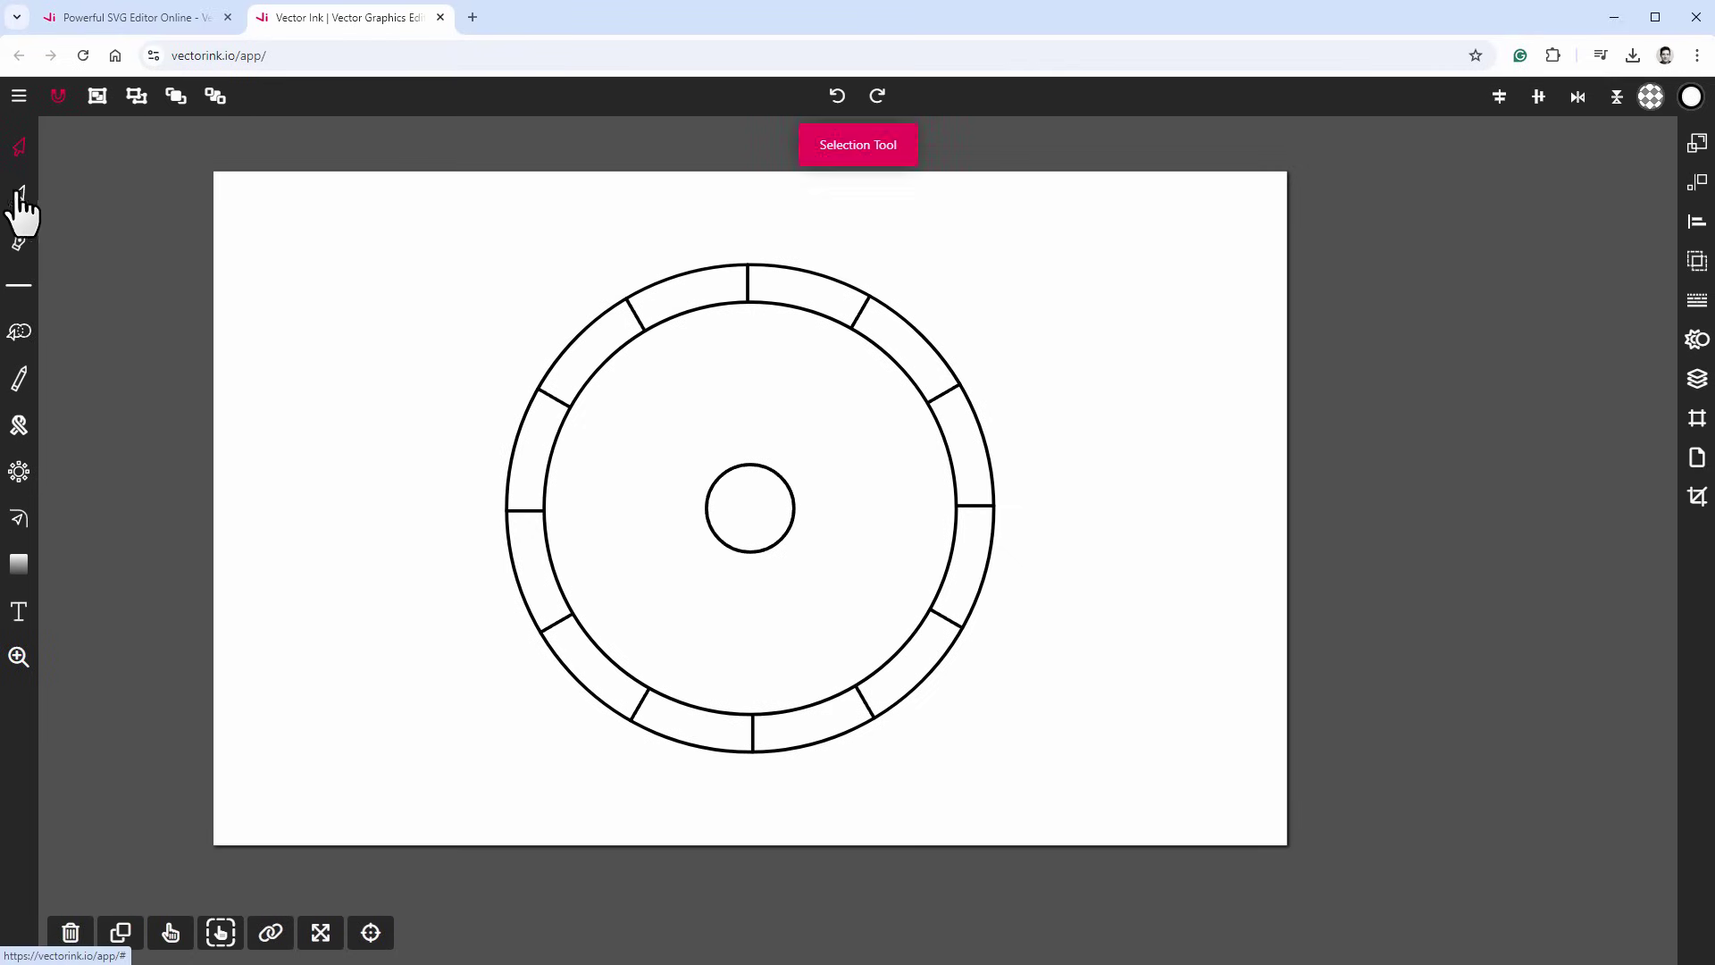
pyautogui.click(19, 239)
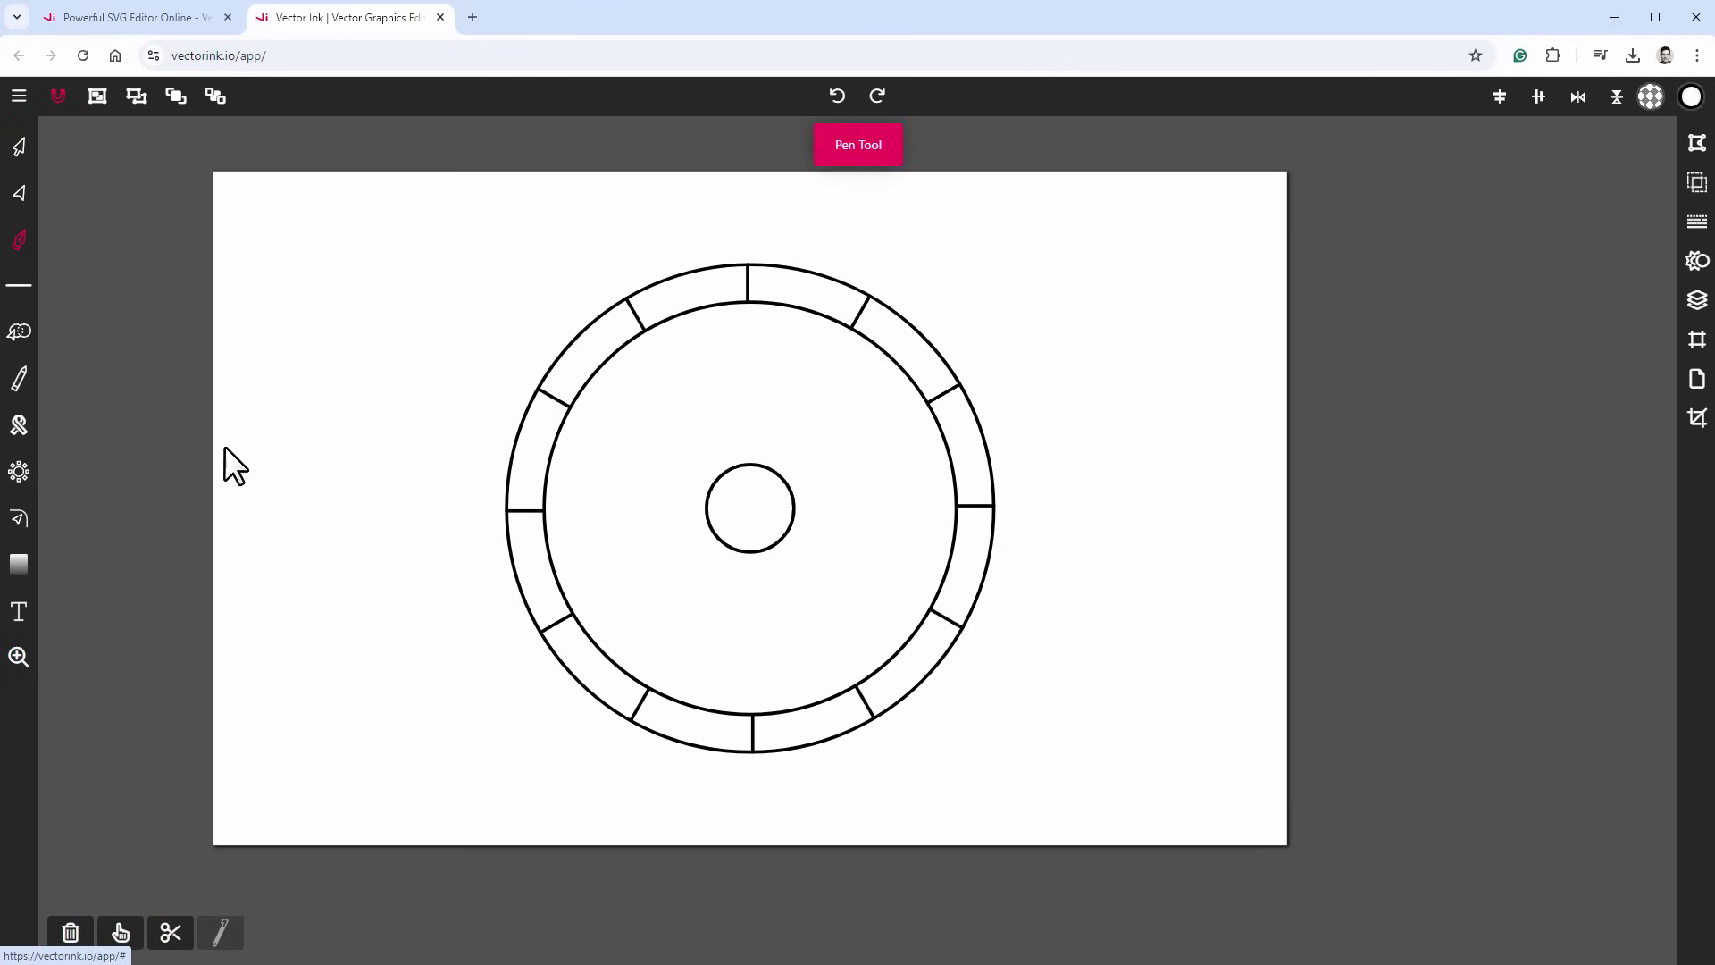
pyautogui.click(630, 718)
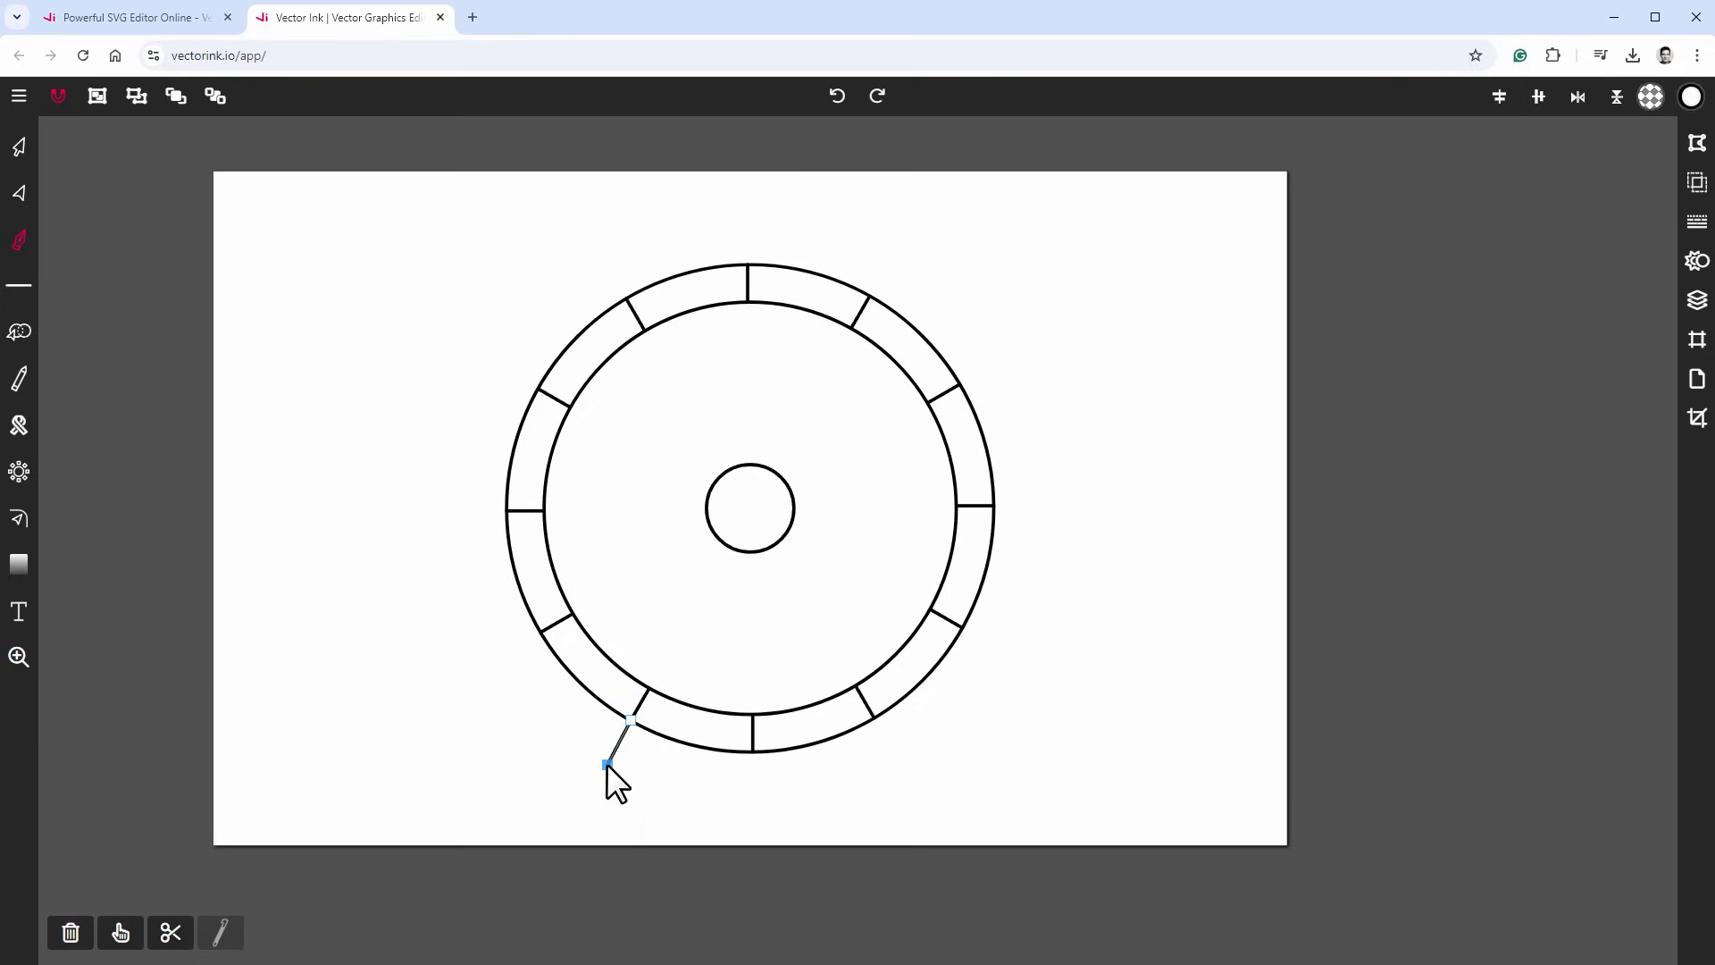
pyautogui.click(484, 766)
pyautogui.click(21, 150)
# Move the leader line's corner node slightly left so its slanted segment aligns with the adjoining division line.
pyautogui.scroll(3, 657, 786)
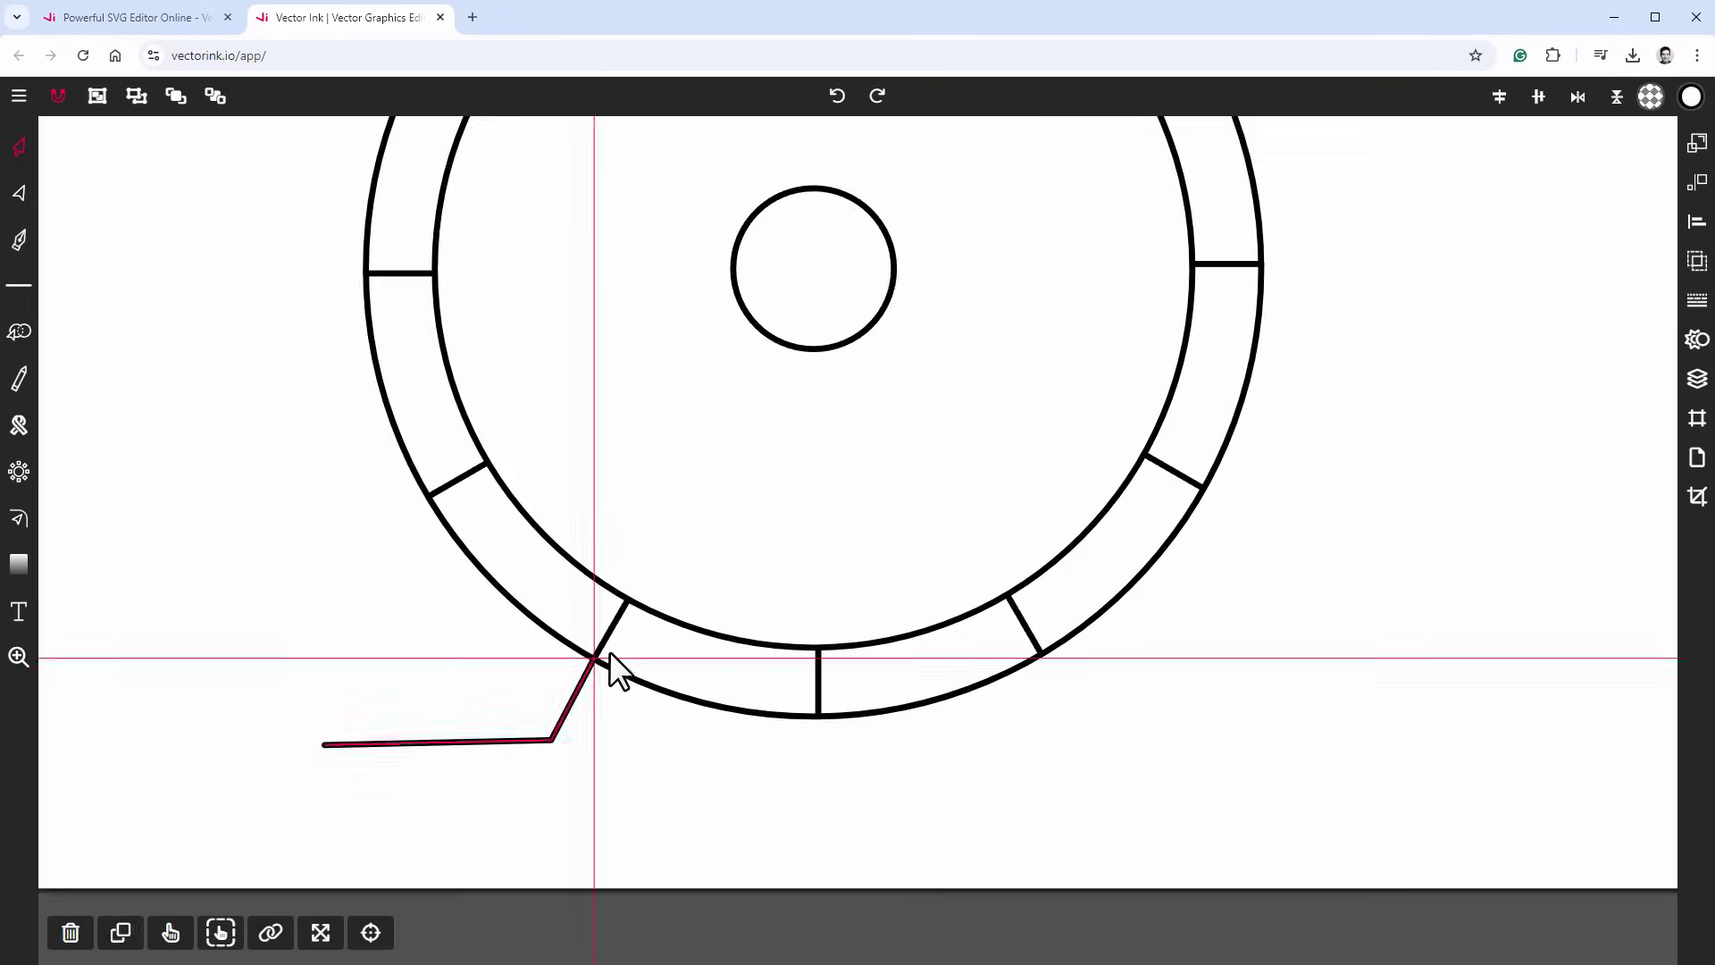
pyautogui.click(19, 193)
pyautogui.click(549, 738)
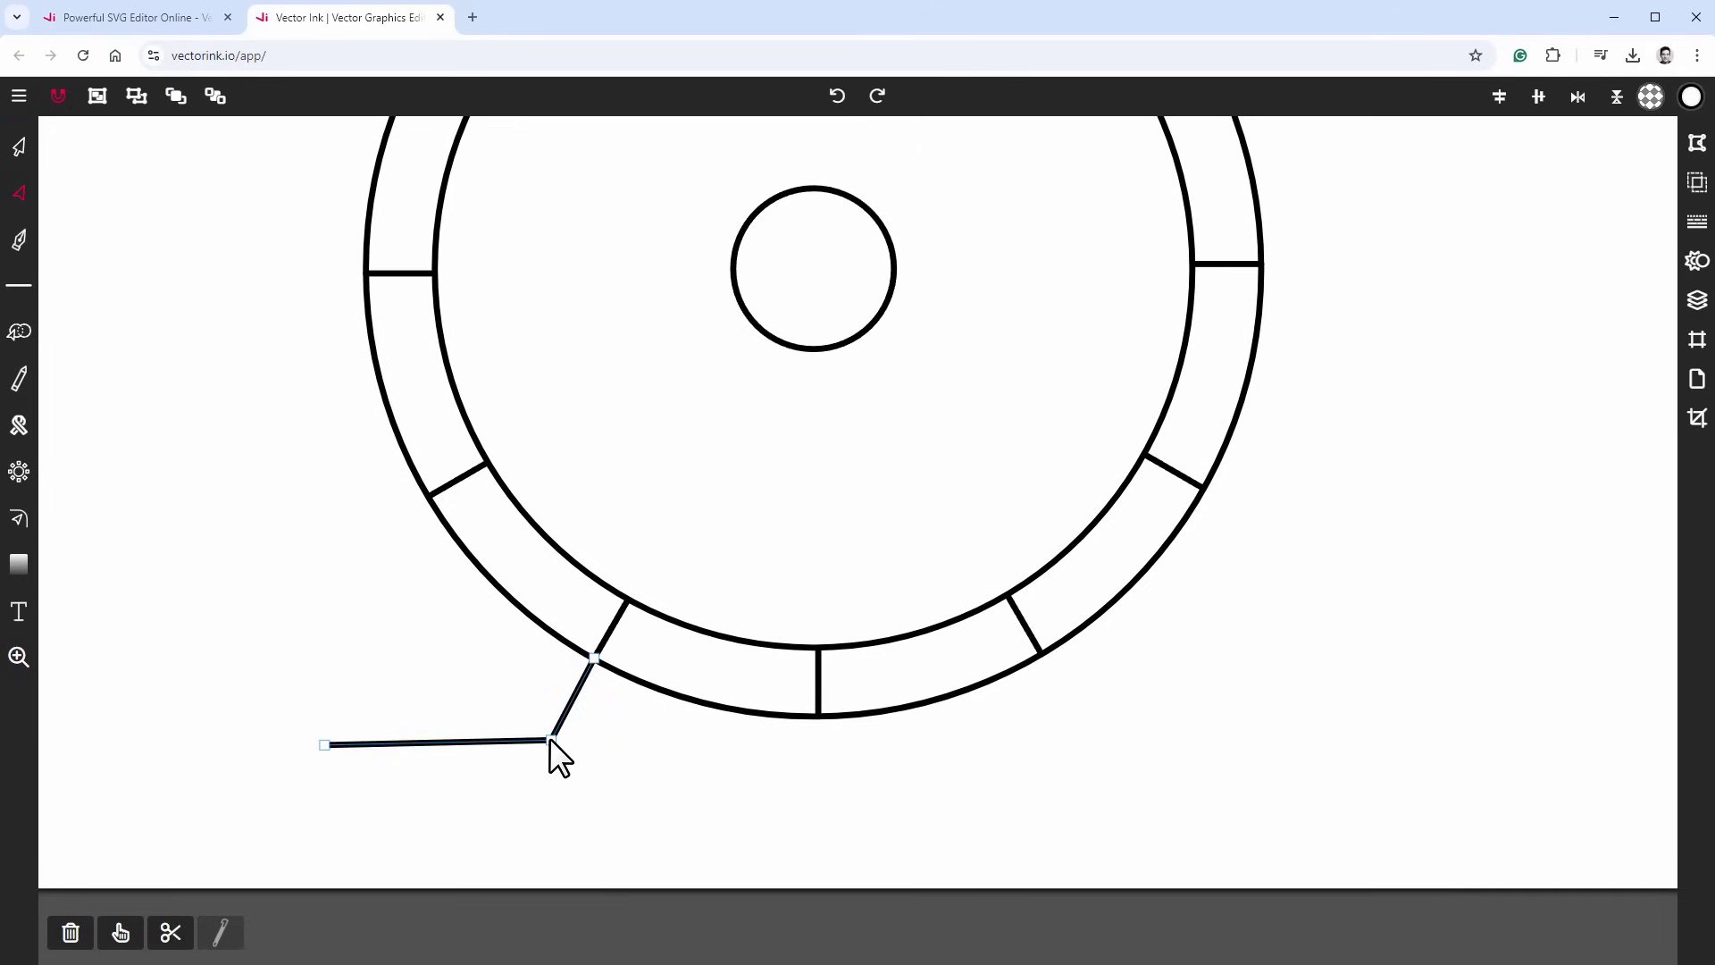
pyautogui.click(549, 739)
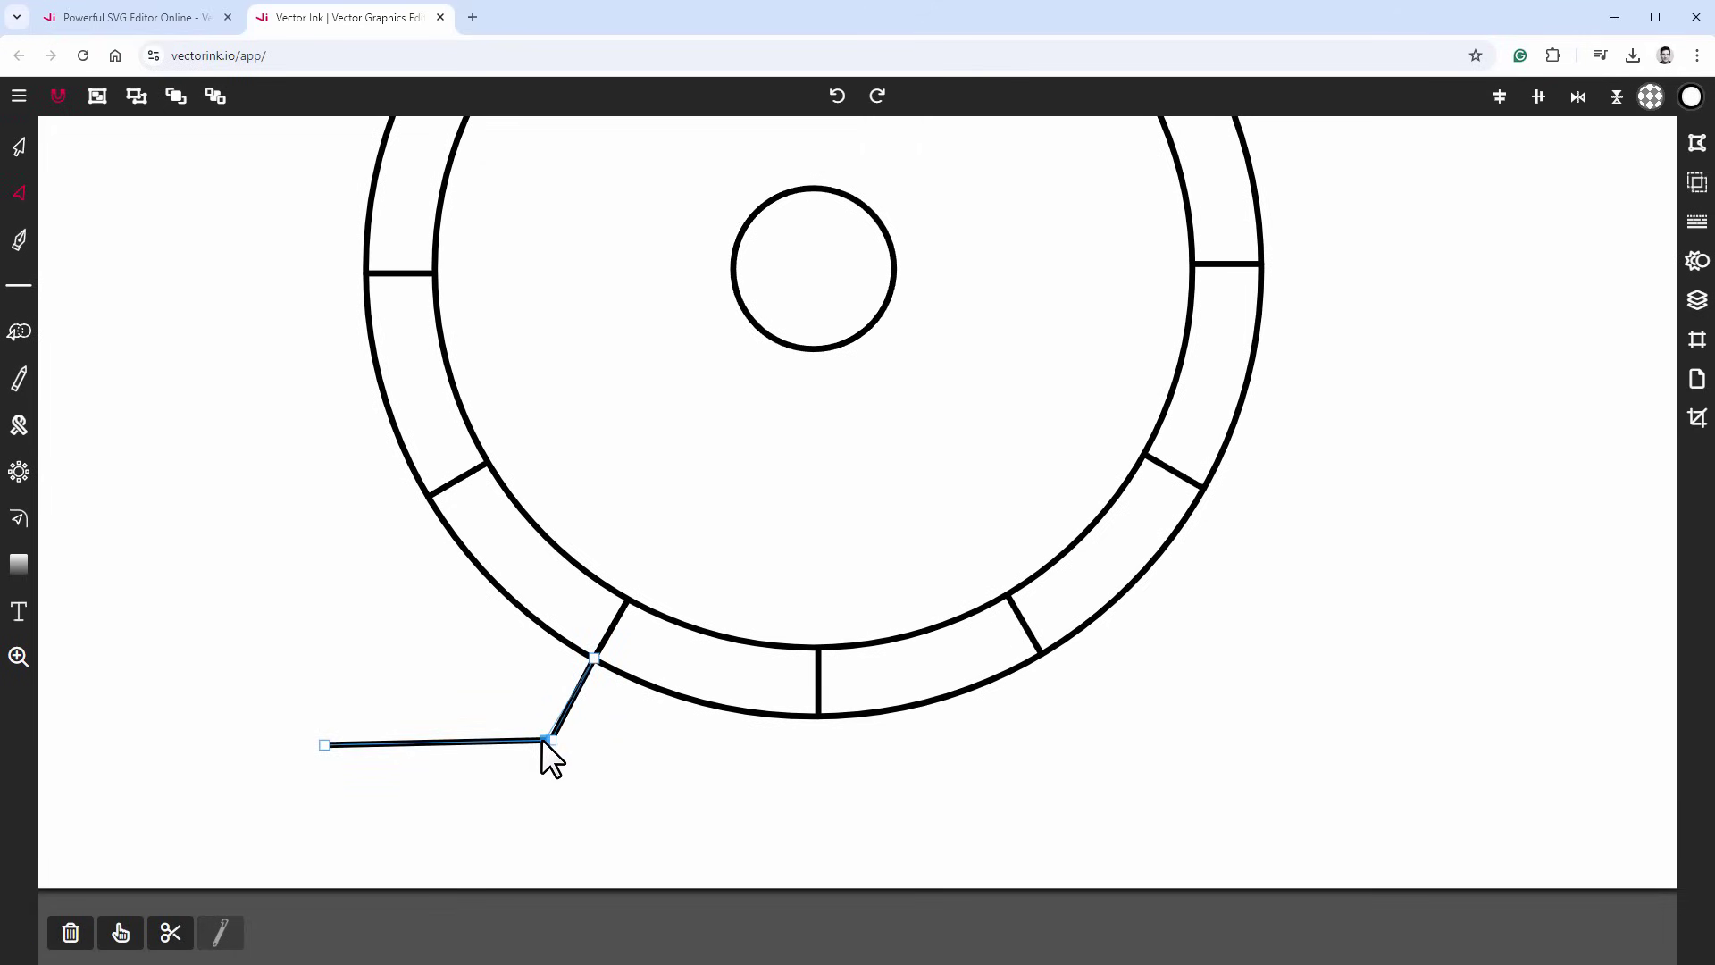
pyautogui.click(613, 682)
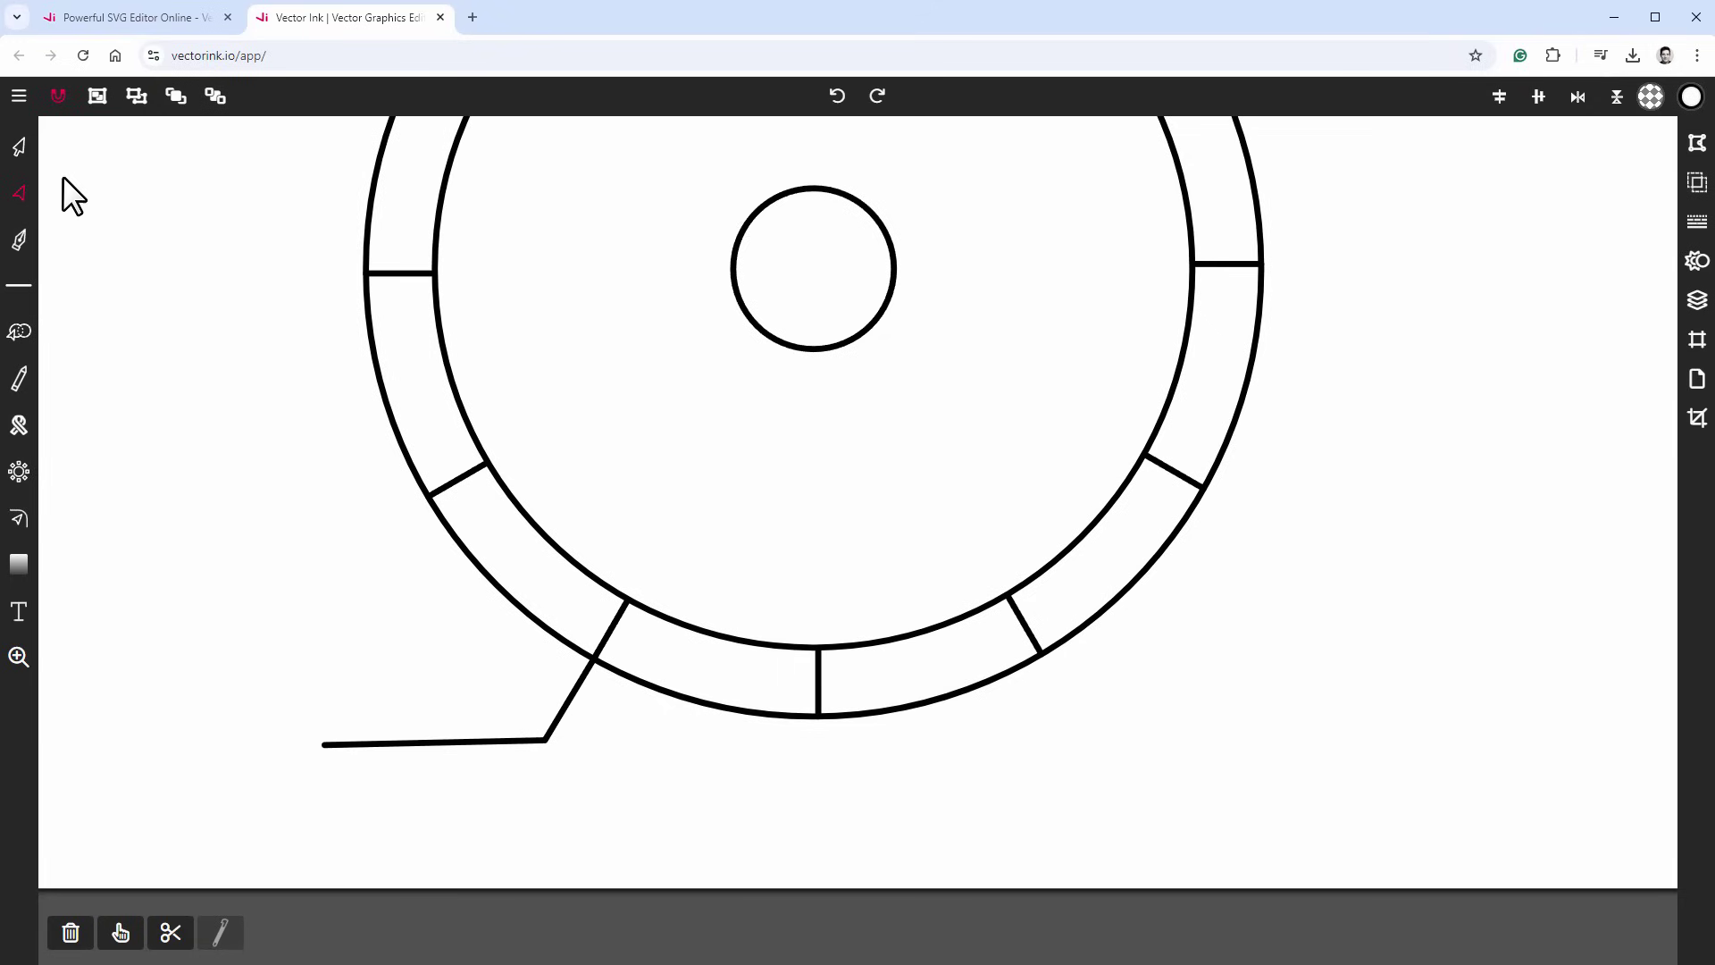
# Round the leader line's bend with the Corner tool.
pyautogui.click(19, 146)
pyautogui.click(543, 742)
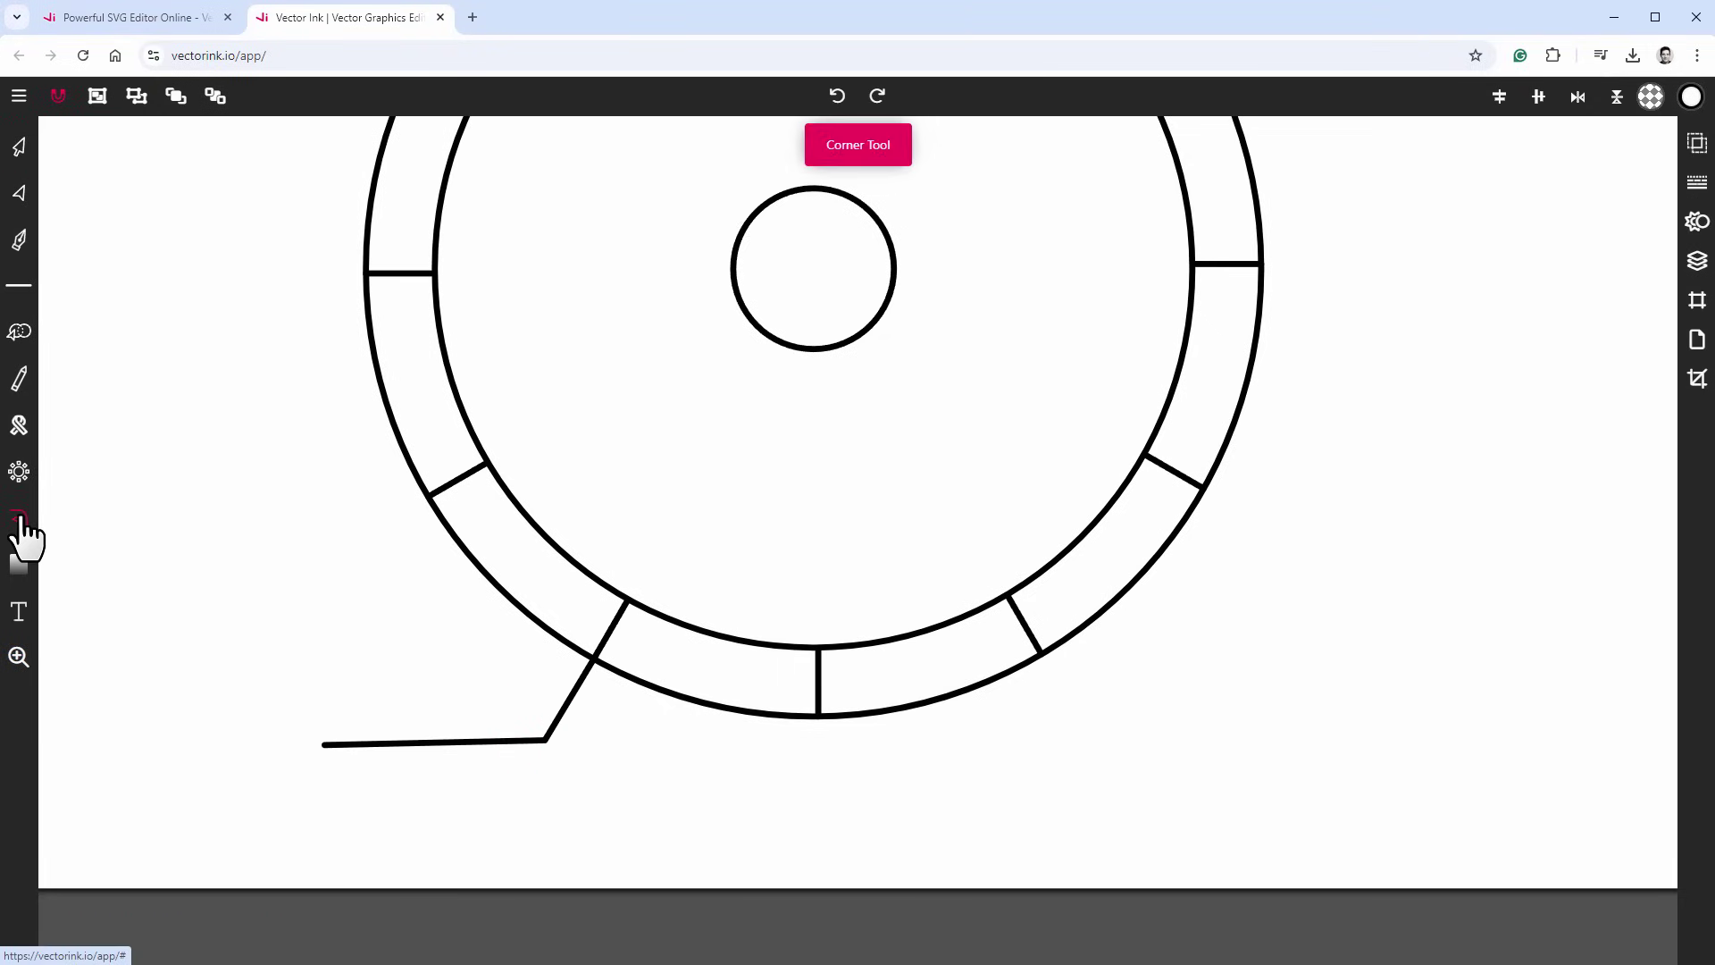
pyautogui.click(544, 739)
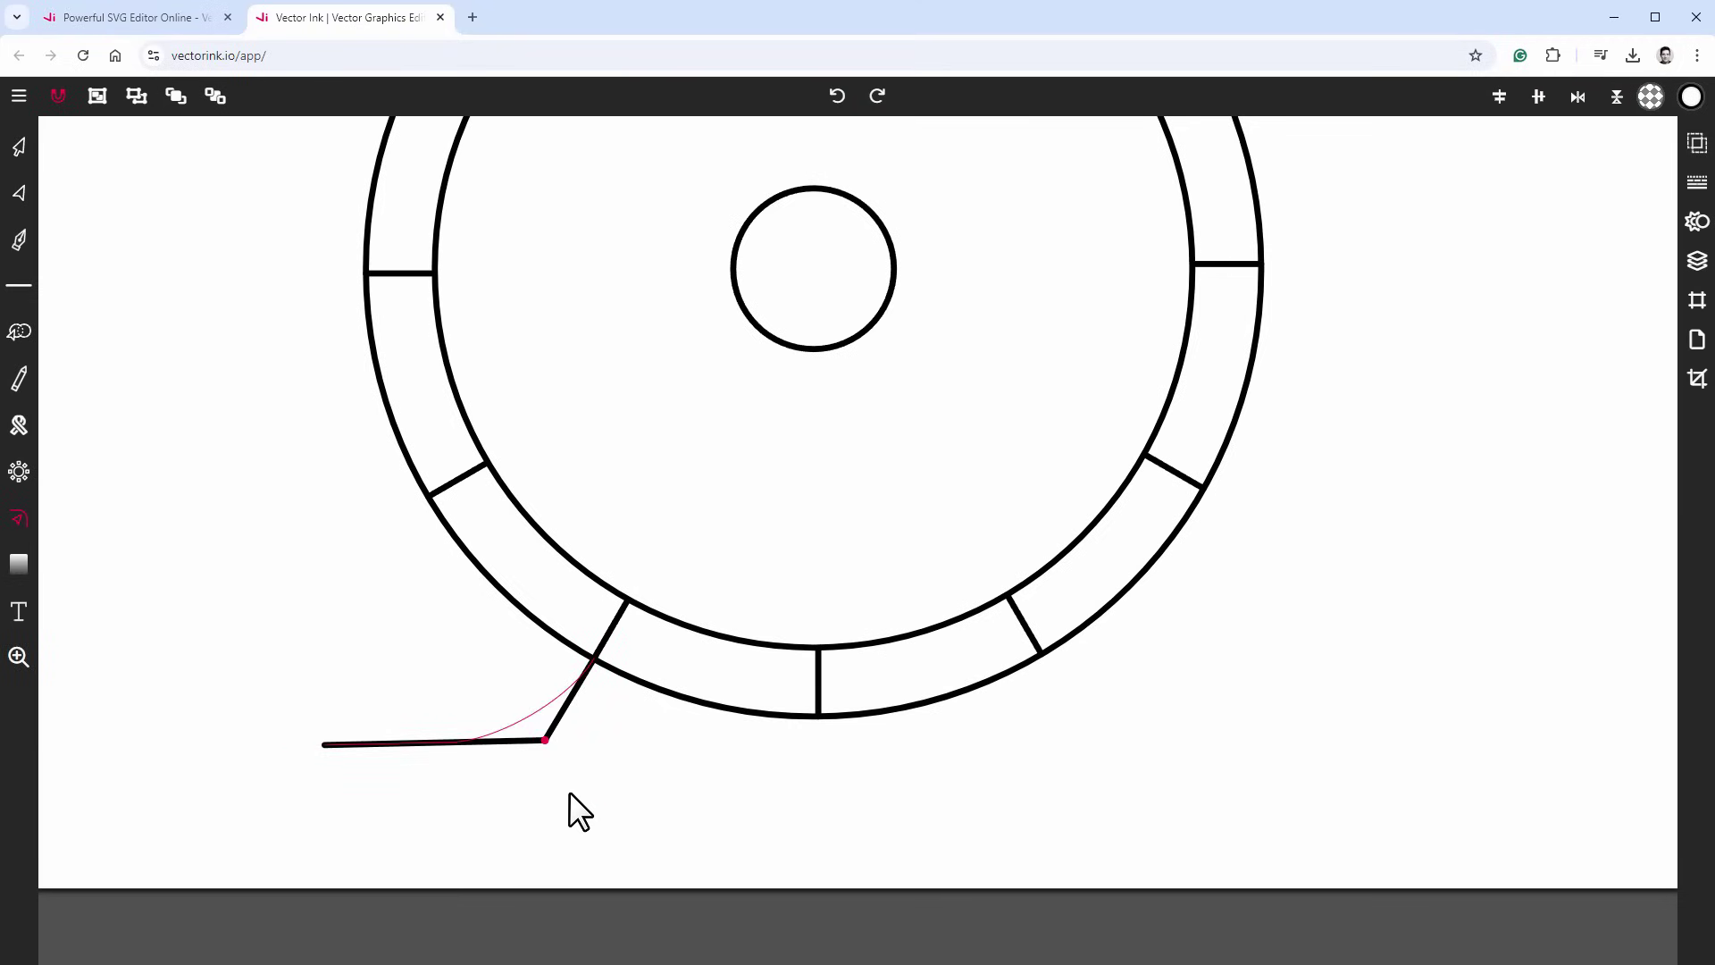
pyautogui.click(573, 731)
# Duplicate the rounded leader line, flip the copy horizontally, and attach it to the ring's lower-right division.
pyautogui.click(20, 144)
pyautogui.click(391, 730)
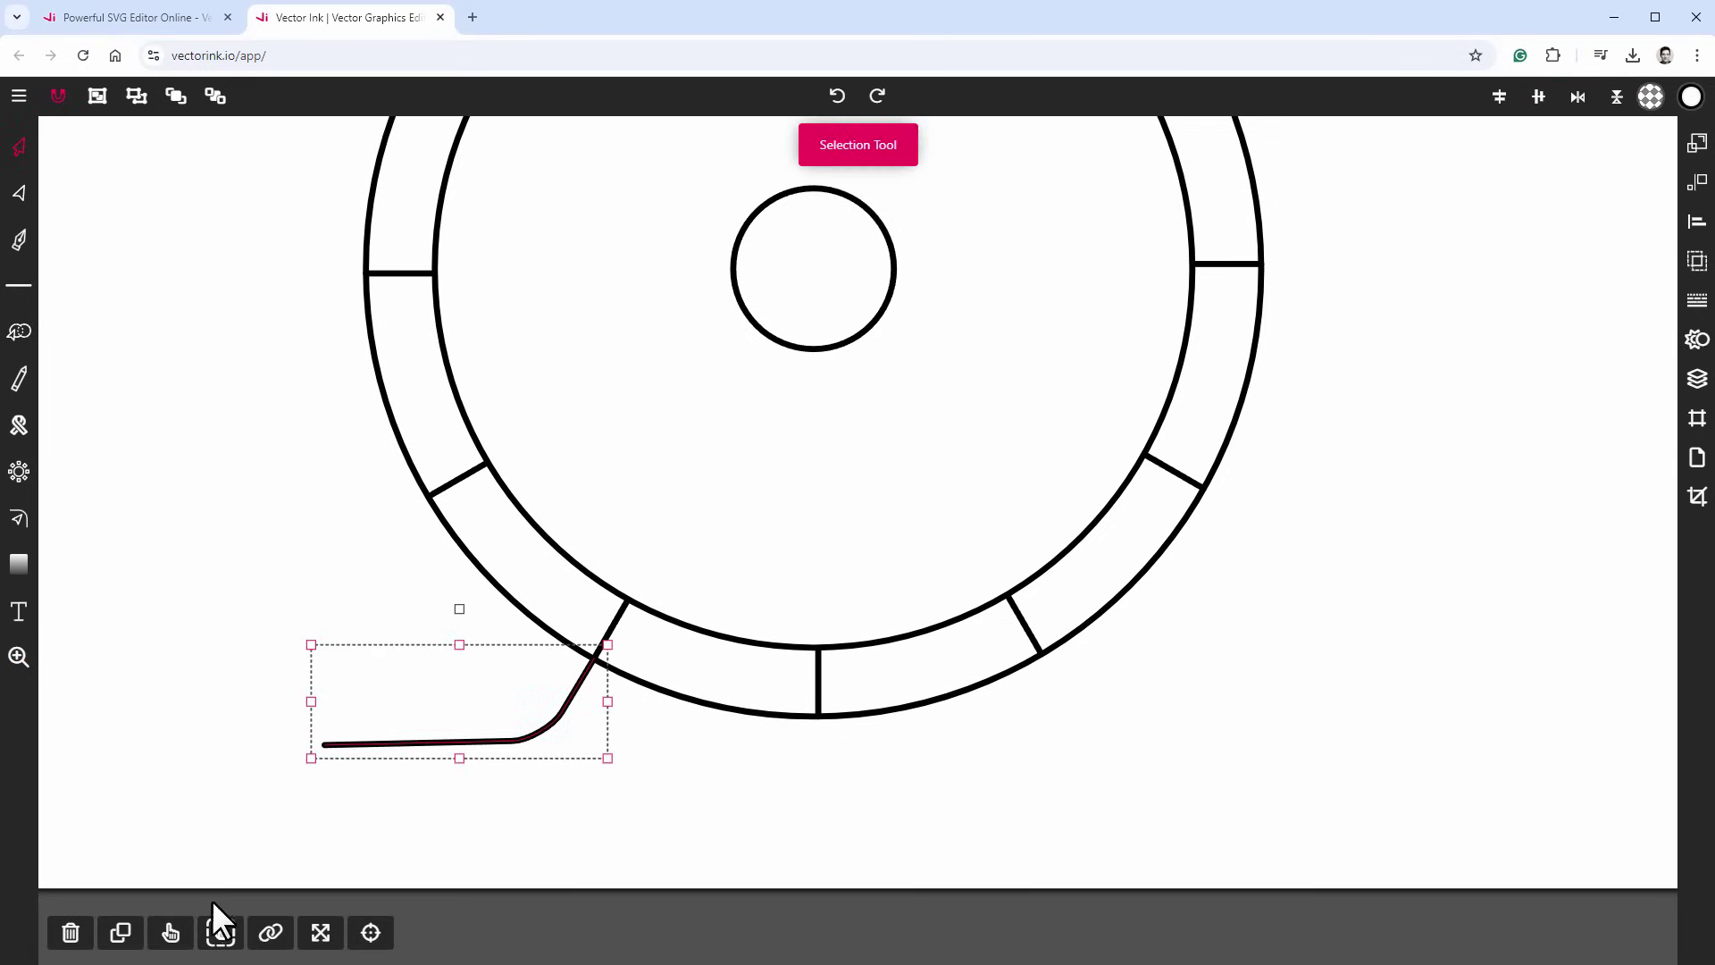
pyautogui.click(121, 933)
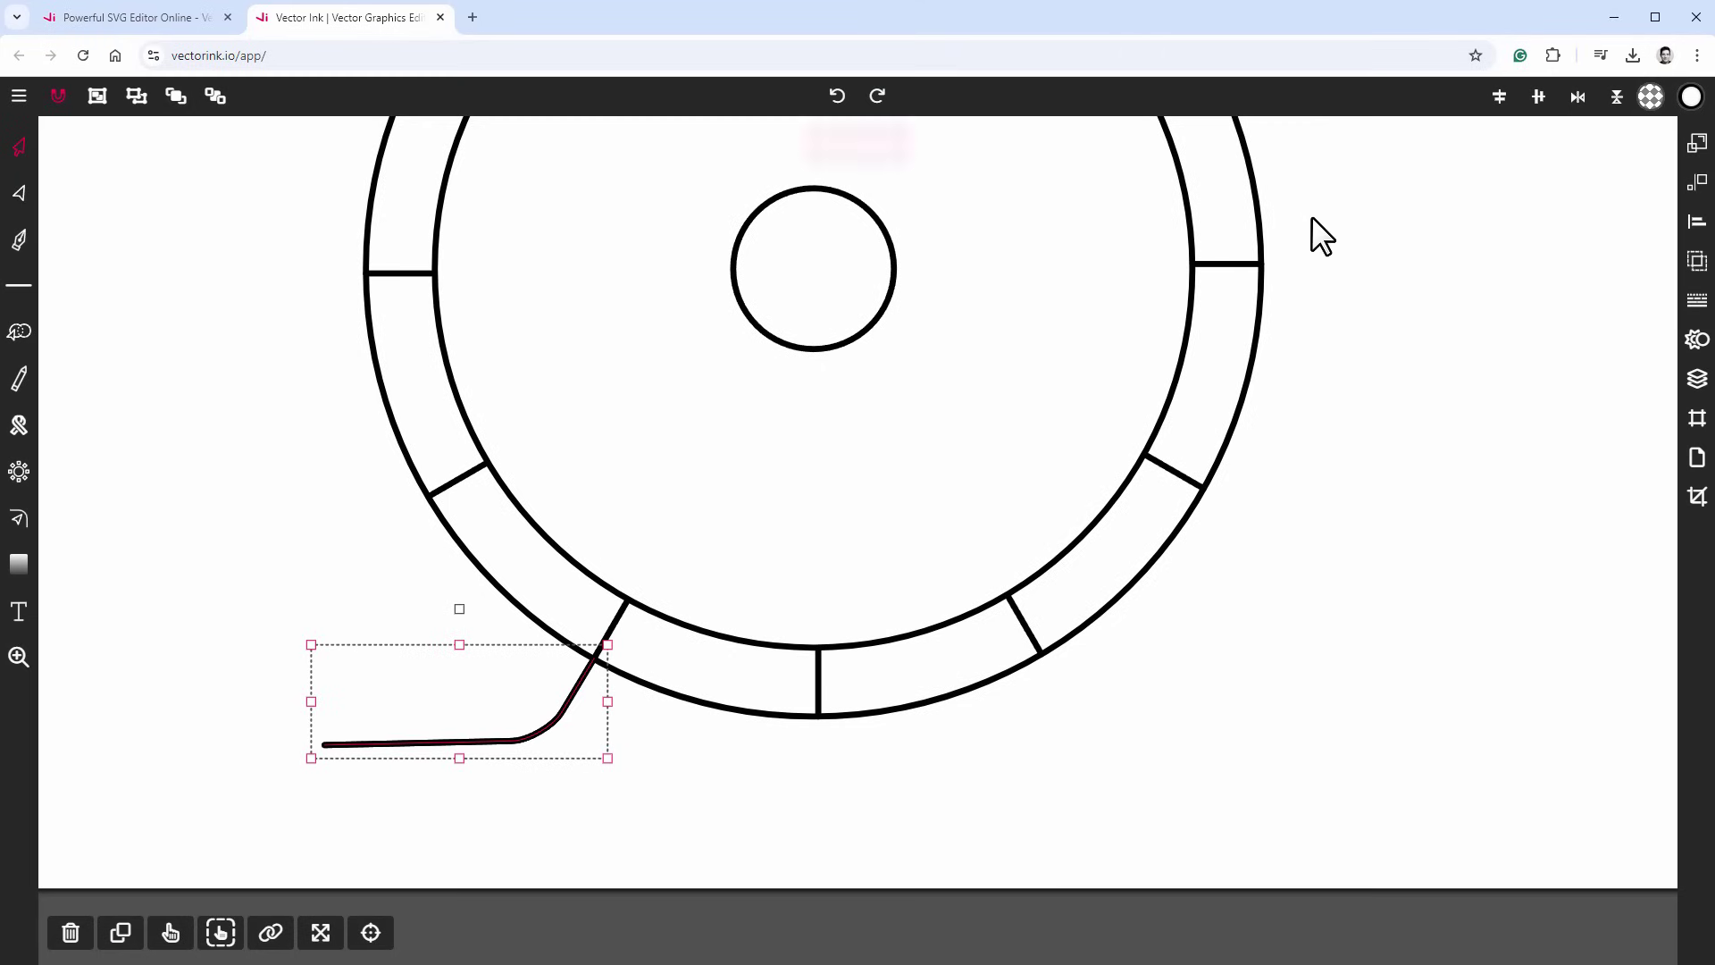
pyautogui.click(1577, 96)
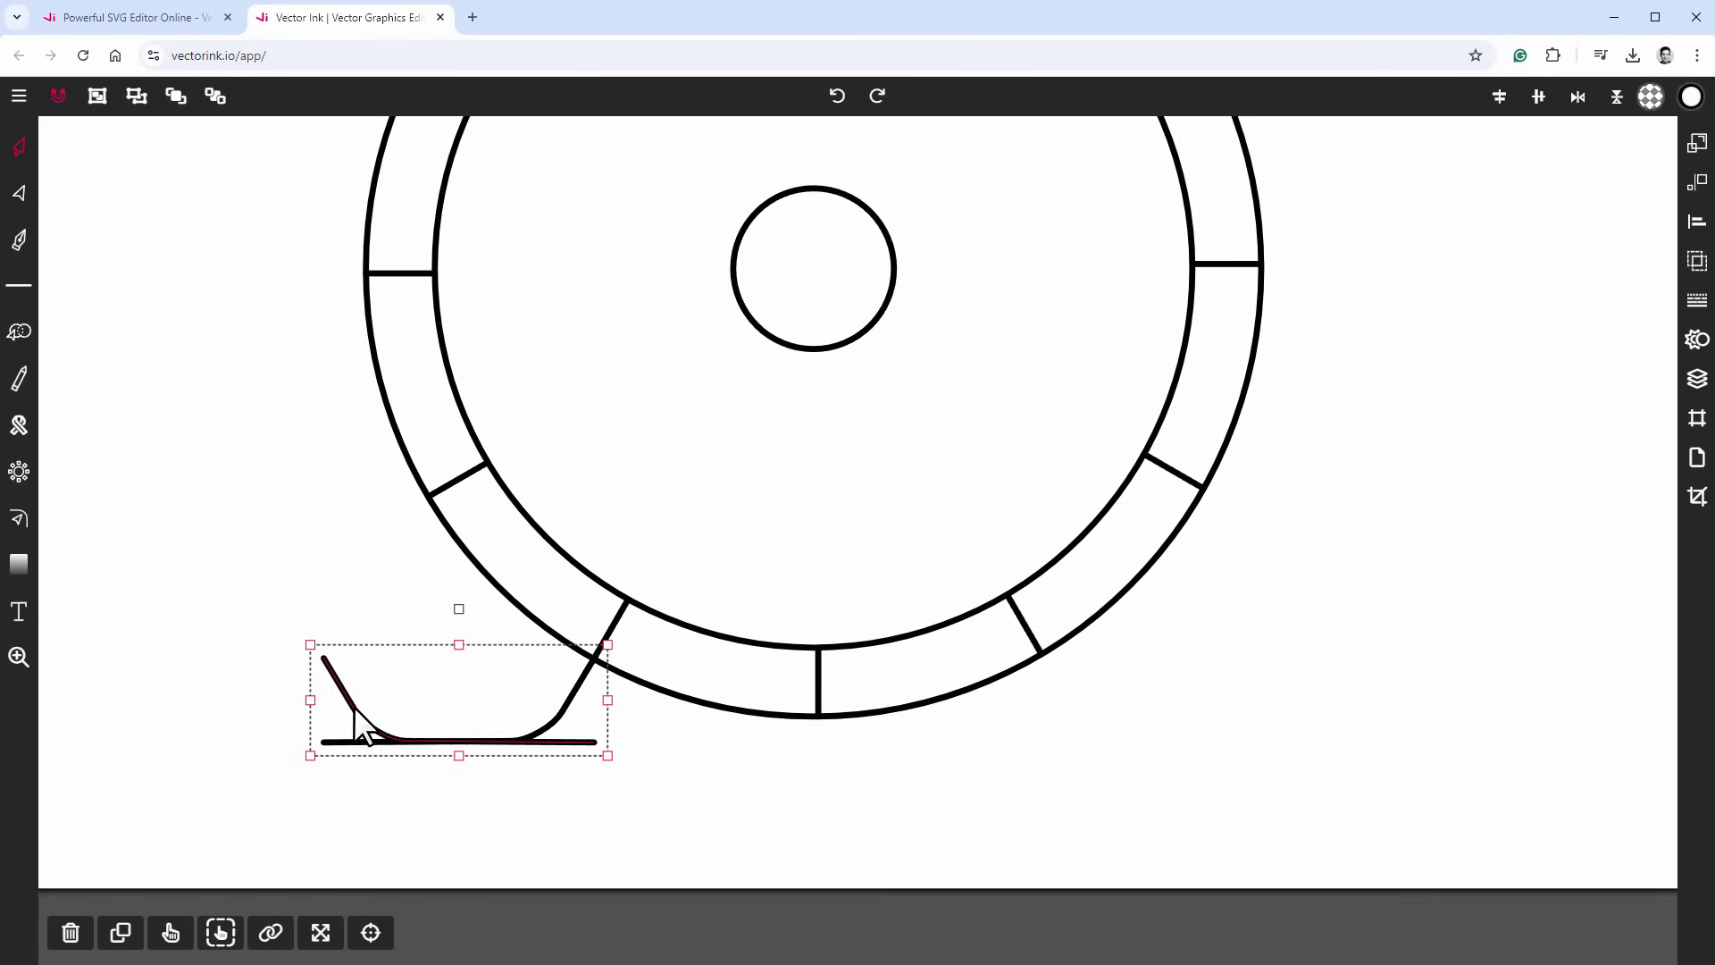
pyautogui.moveTo(354, 706); pyautogui.dragTo(1106, 677)
# Add the text "min" to the artboard in the RobotoMono-Regular font.
pyautogui.scroll(-2, 940, 646)
pyautogui.scroll(-3, 517, 268)
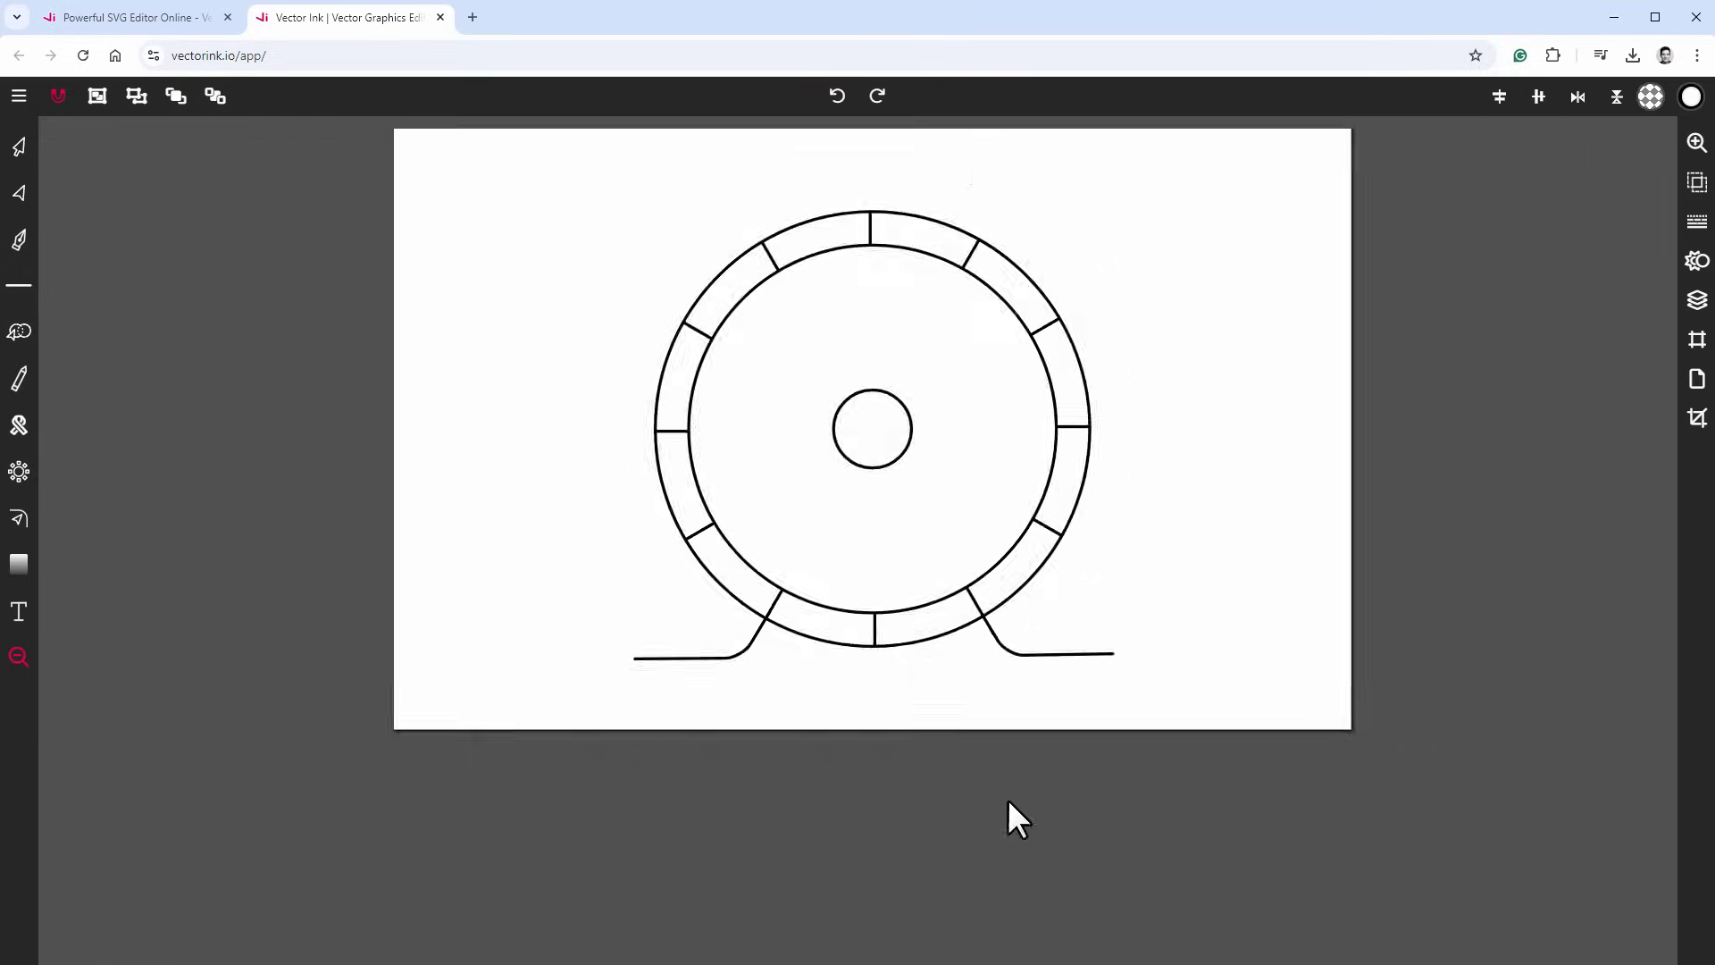
pyautogui.scroll(2, 714, 372)
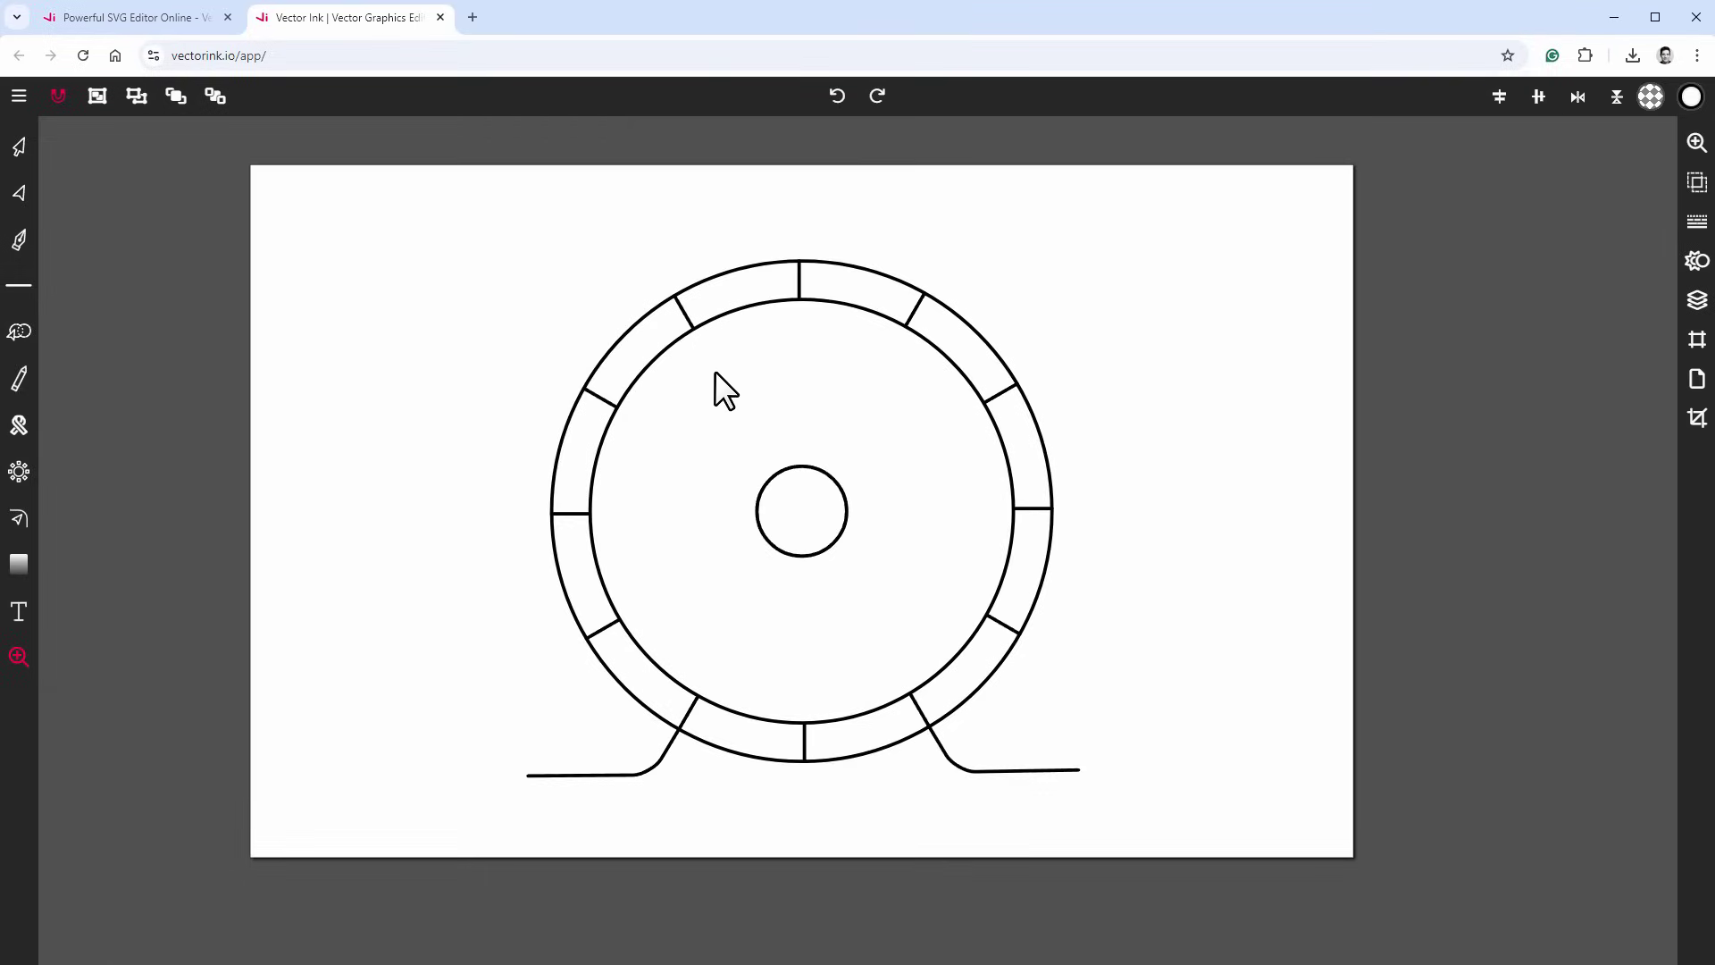
pyautogui.click(18, 611)
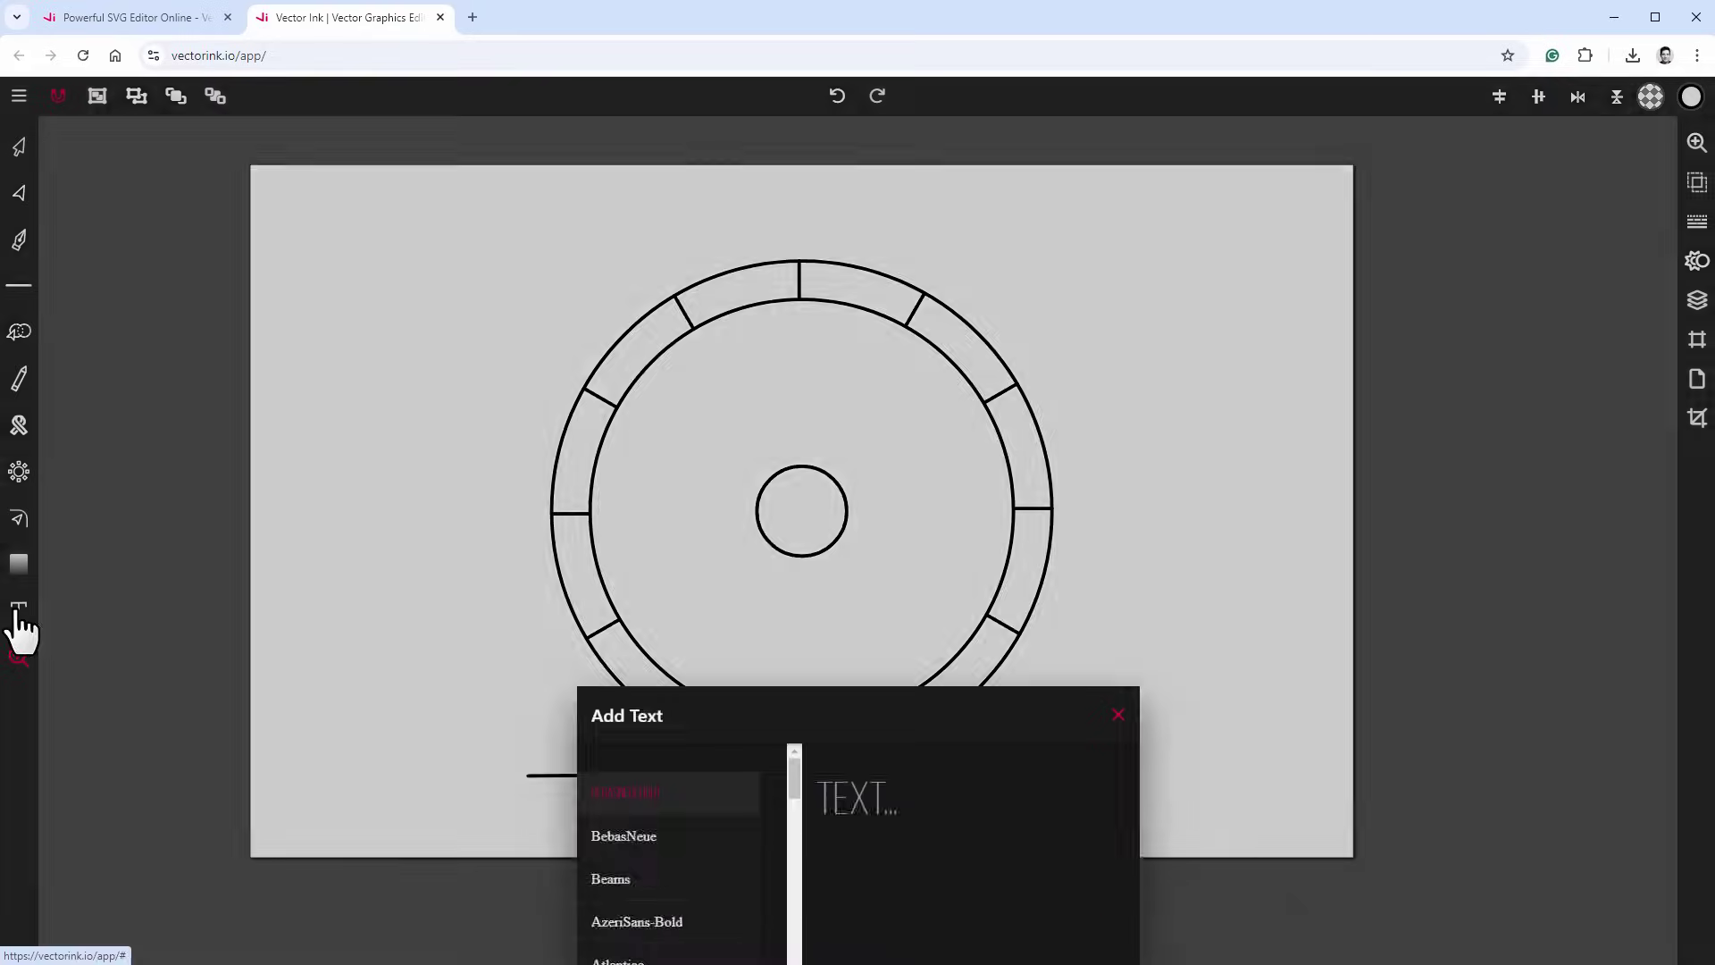
pyautogui.moveTo(795, 352); pyautogui.dragTo(794, 487)
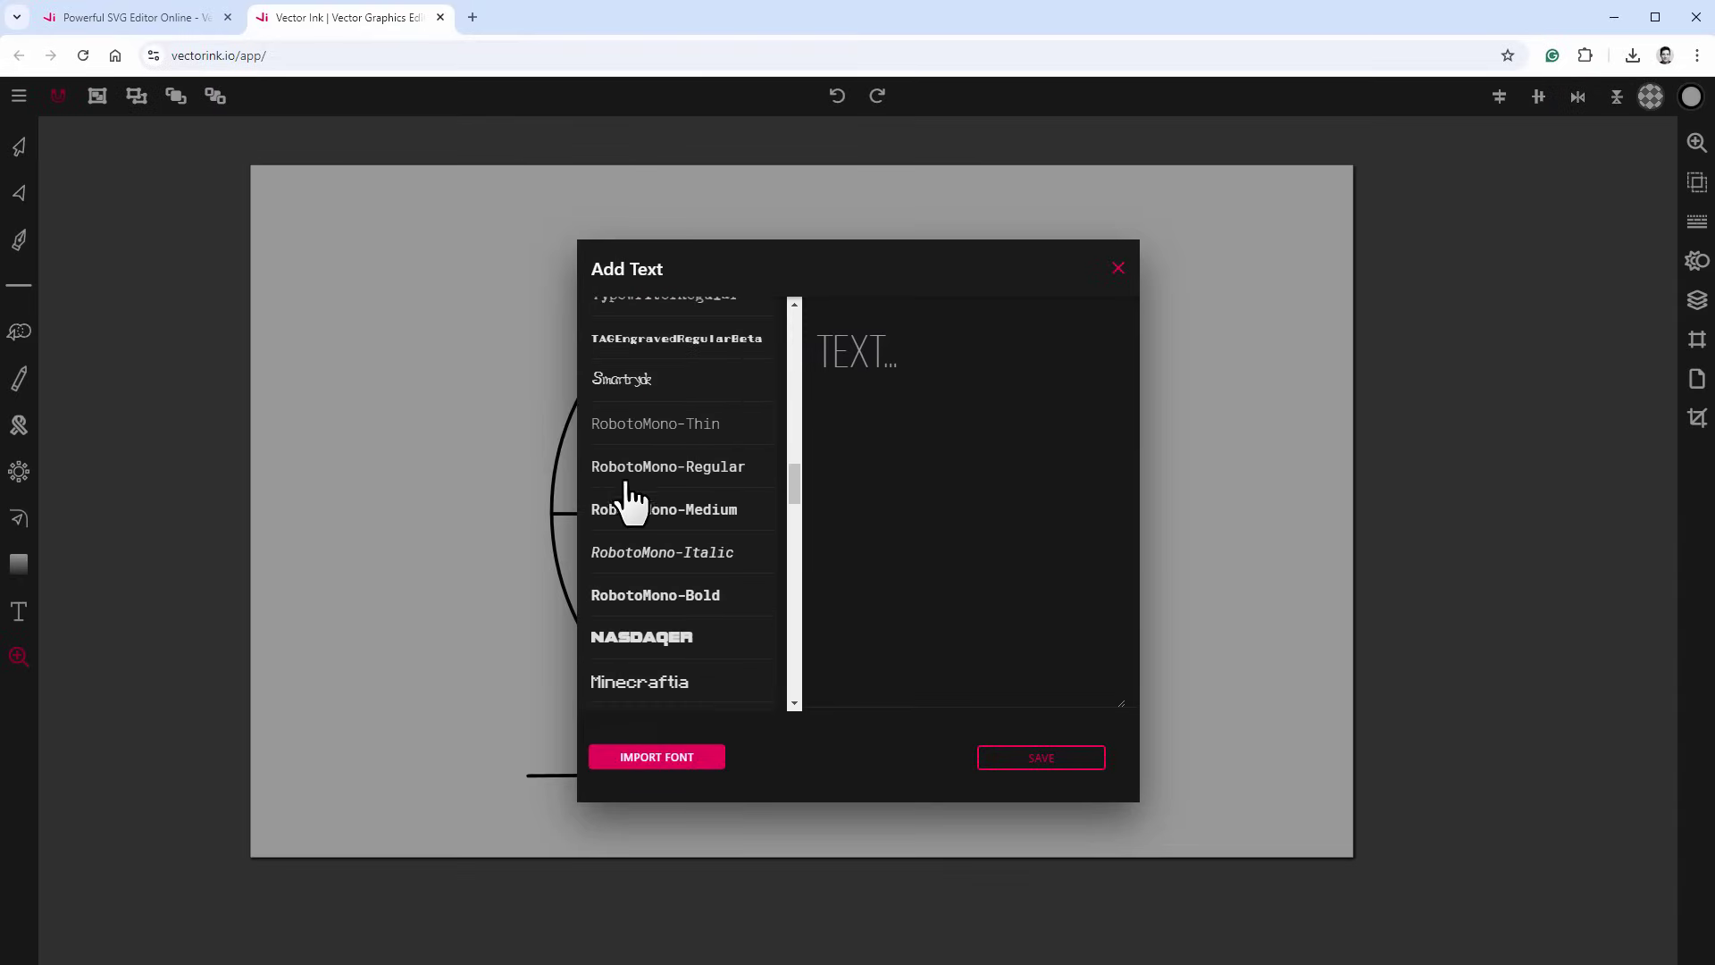
pyautogui.click(624, 478)
pyautogui.click(942, 368)
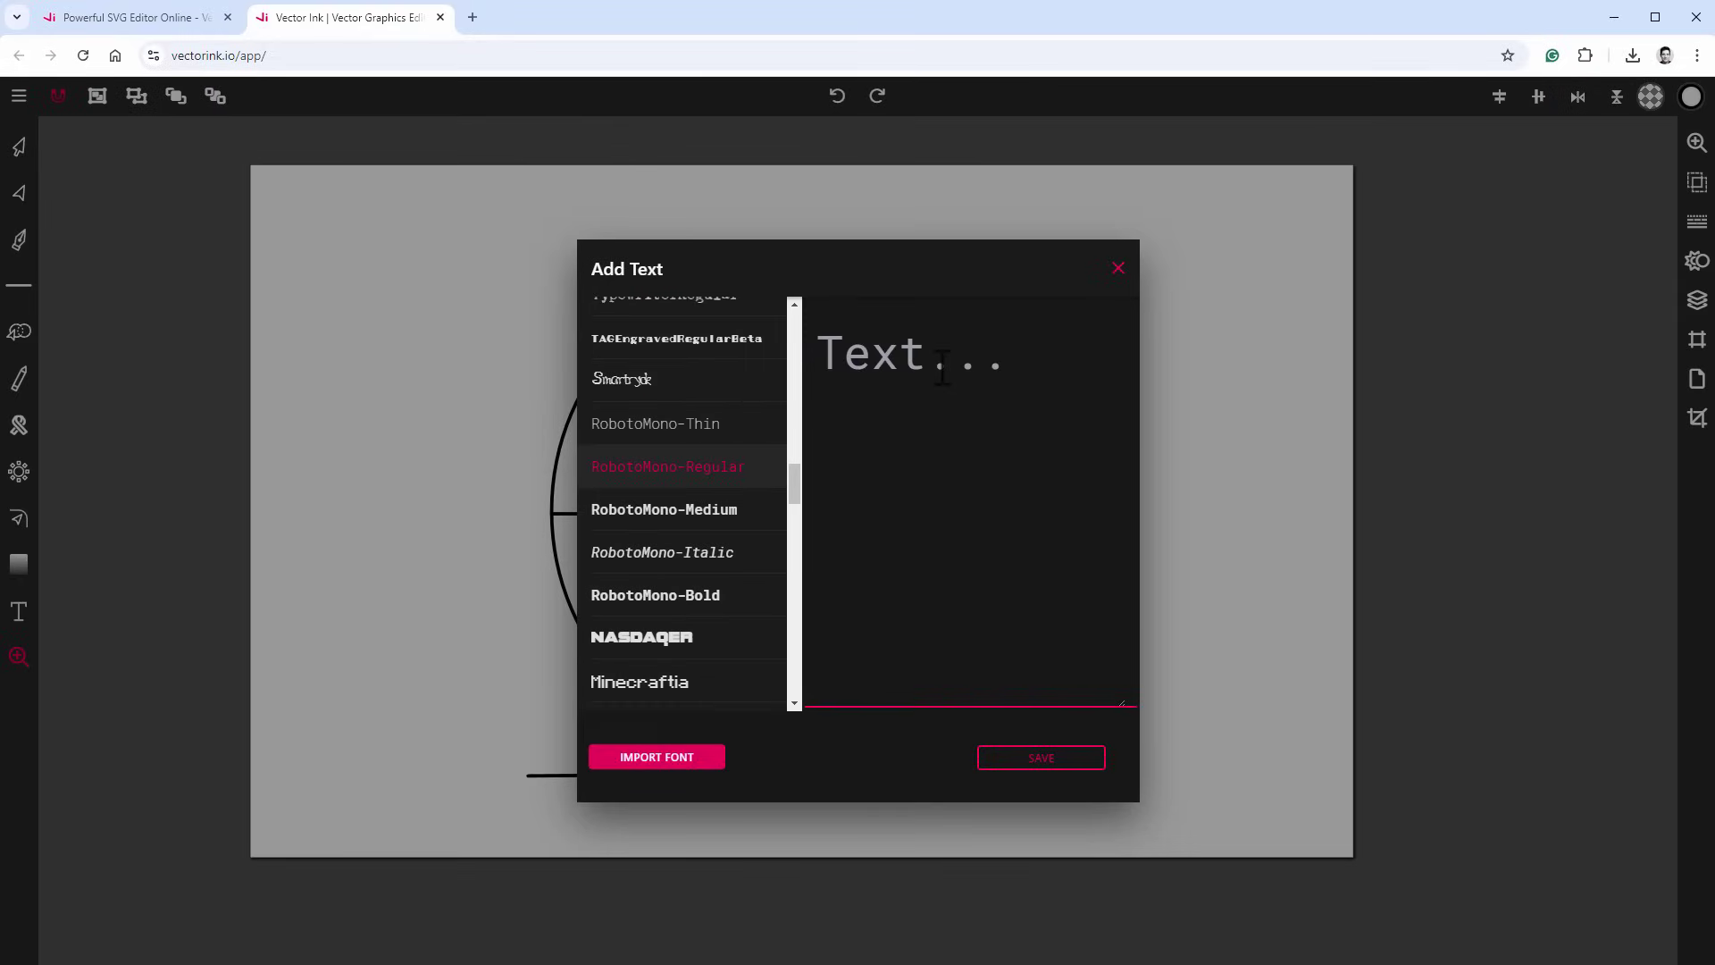
pyautogui.write('min')
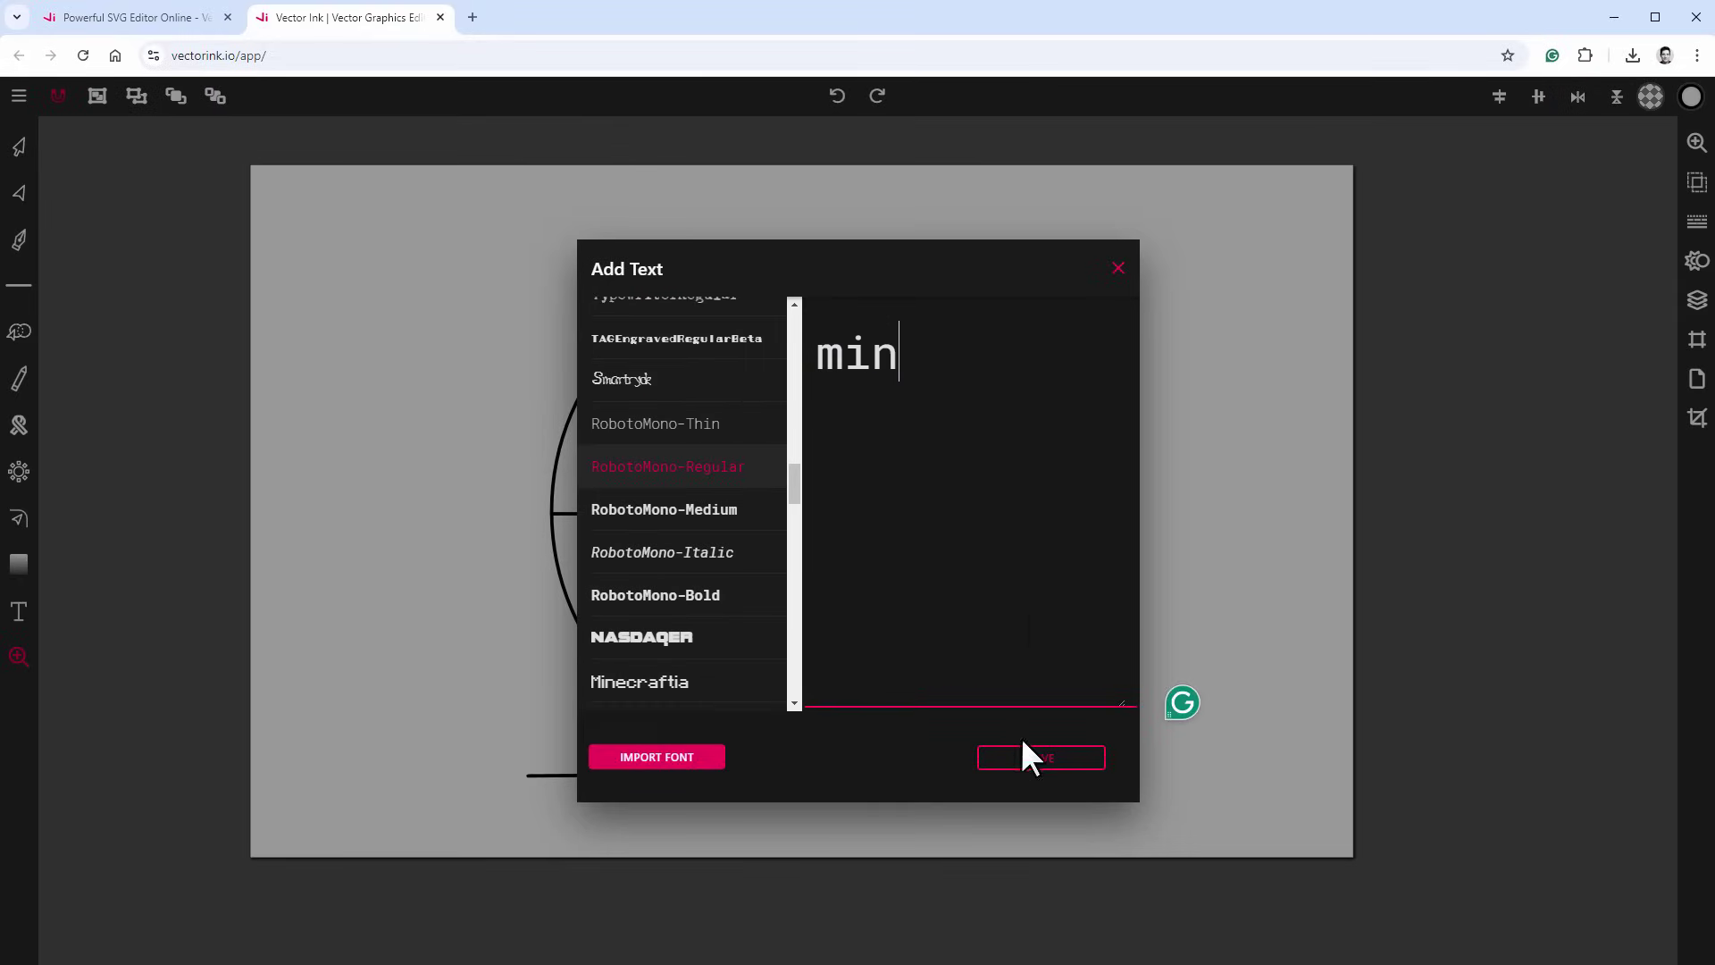
pyautogui.click(1027, 767)
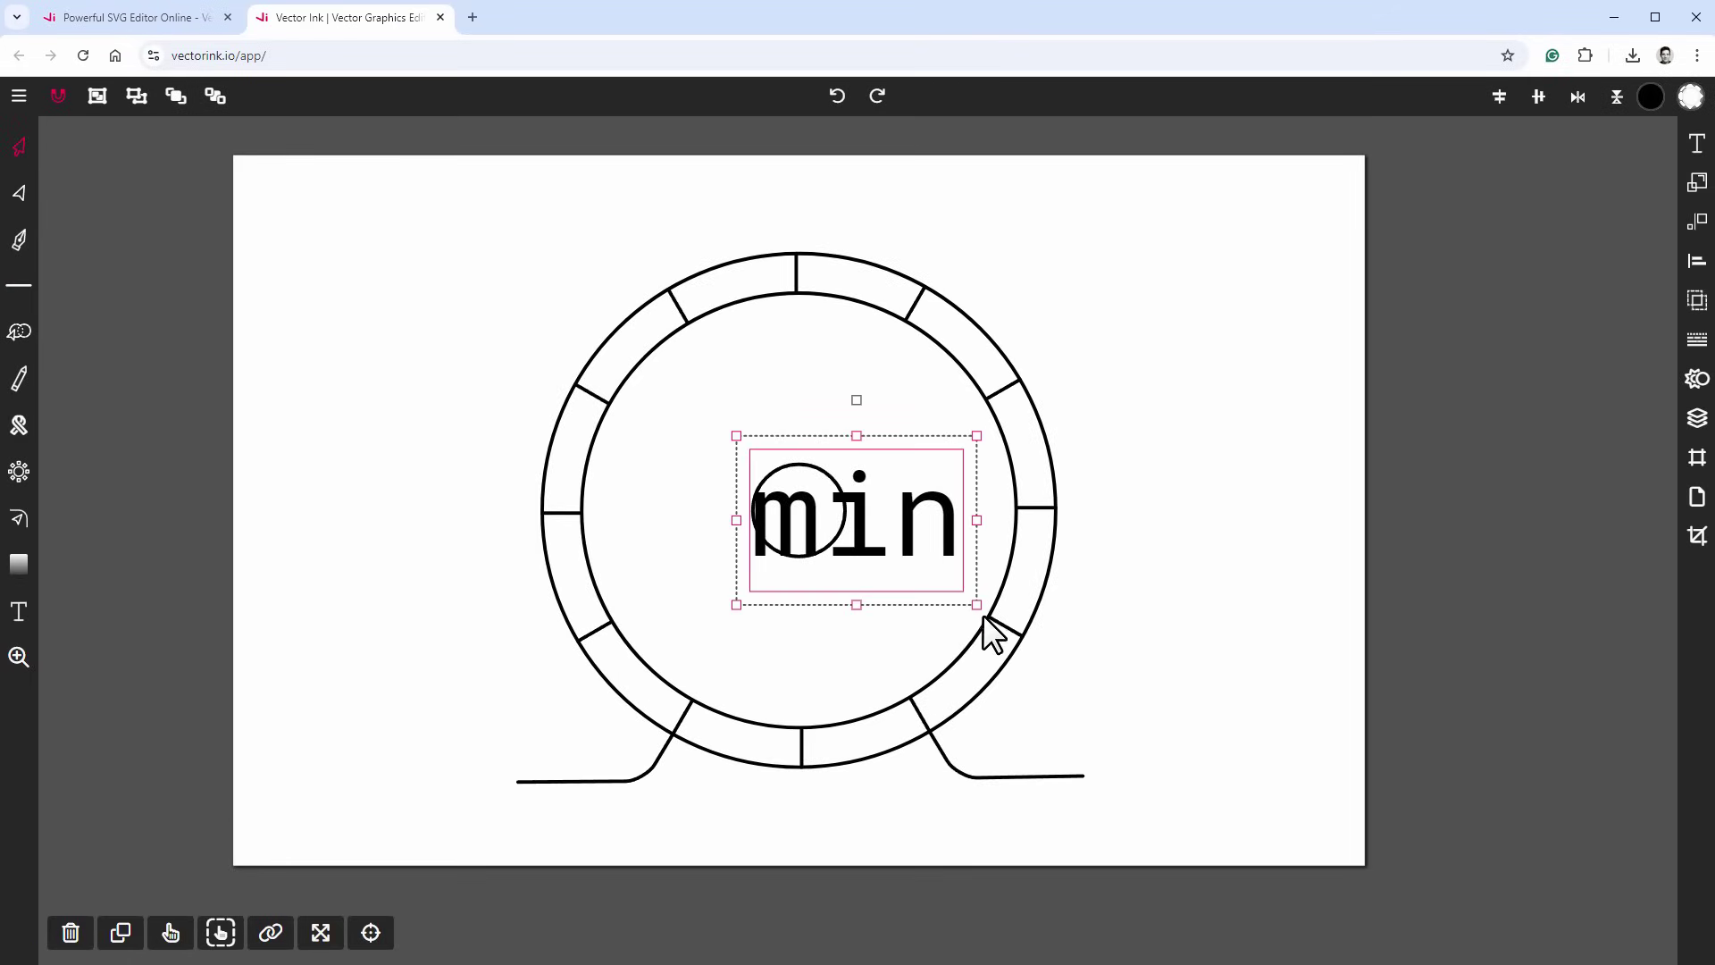
# Scale the "min" label down onto the left leader line and place a duplicate reading "max" over the right leader line.
pyautogui.moveTo(977, 604); pyautogui.dragTo(858, 534)
pyautogui.moveTo(759, 594); pyautogui.dragTo(621, 752)
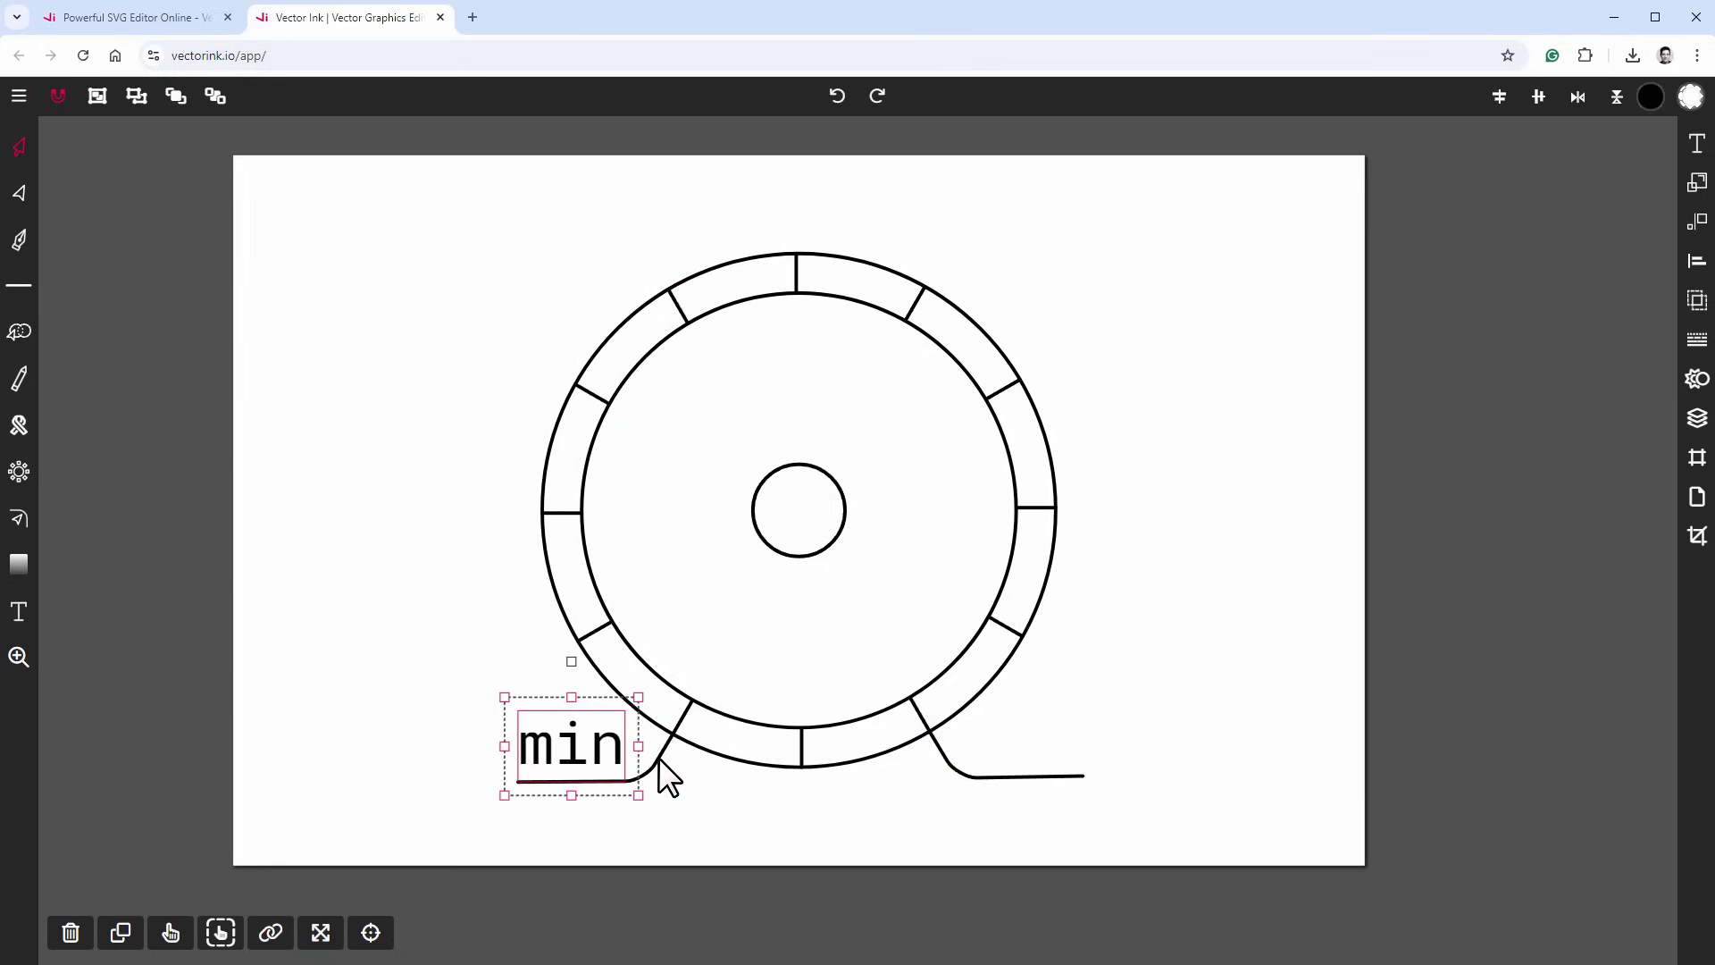
pyautogui.click(122, 938)
pyautogui.moveTo(572, 747); pyautogui.dragTo(1070, 740)
pyautogui.doubleClick(1071, 739)
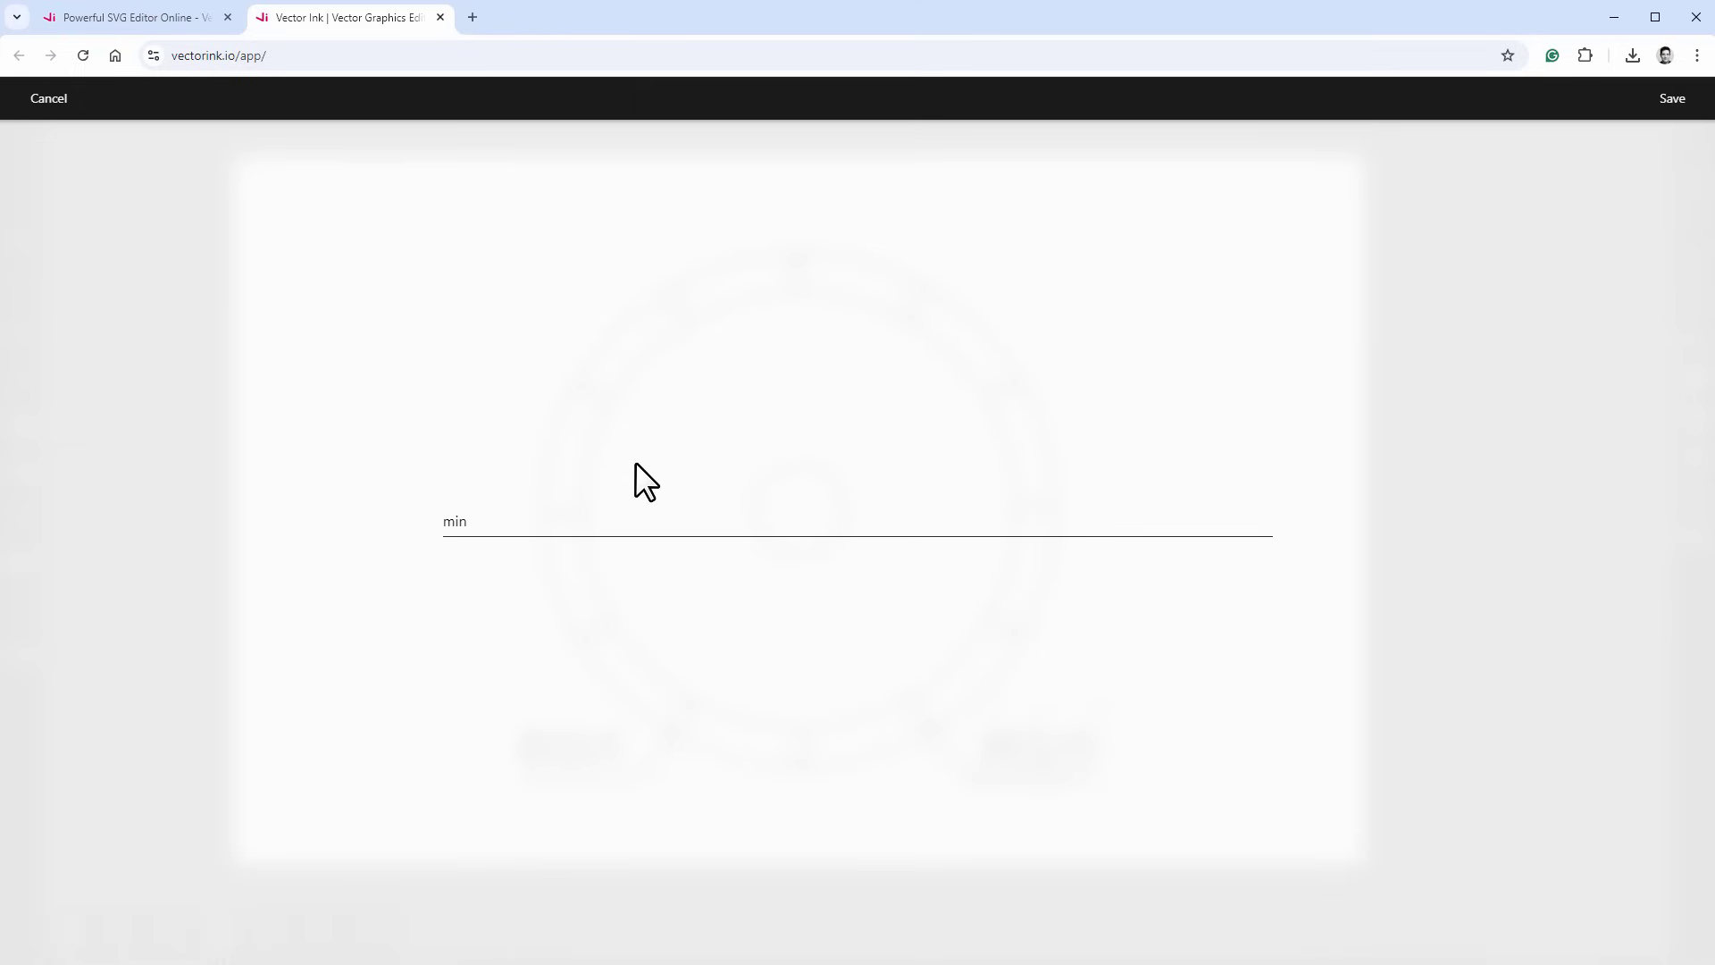
pyautogui.moveTo(527, 518); pyautogui.dragTo(373, 524)
pyautogui.write('max')
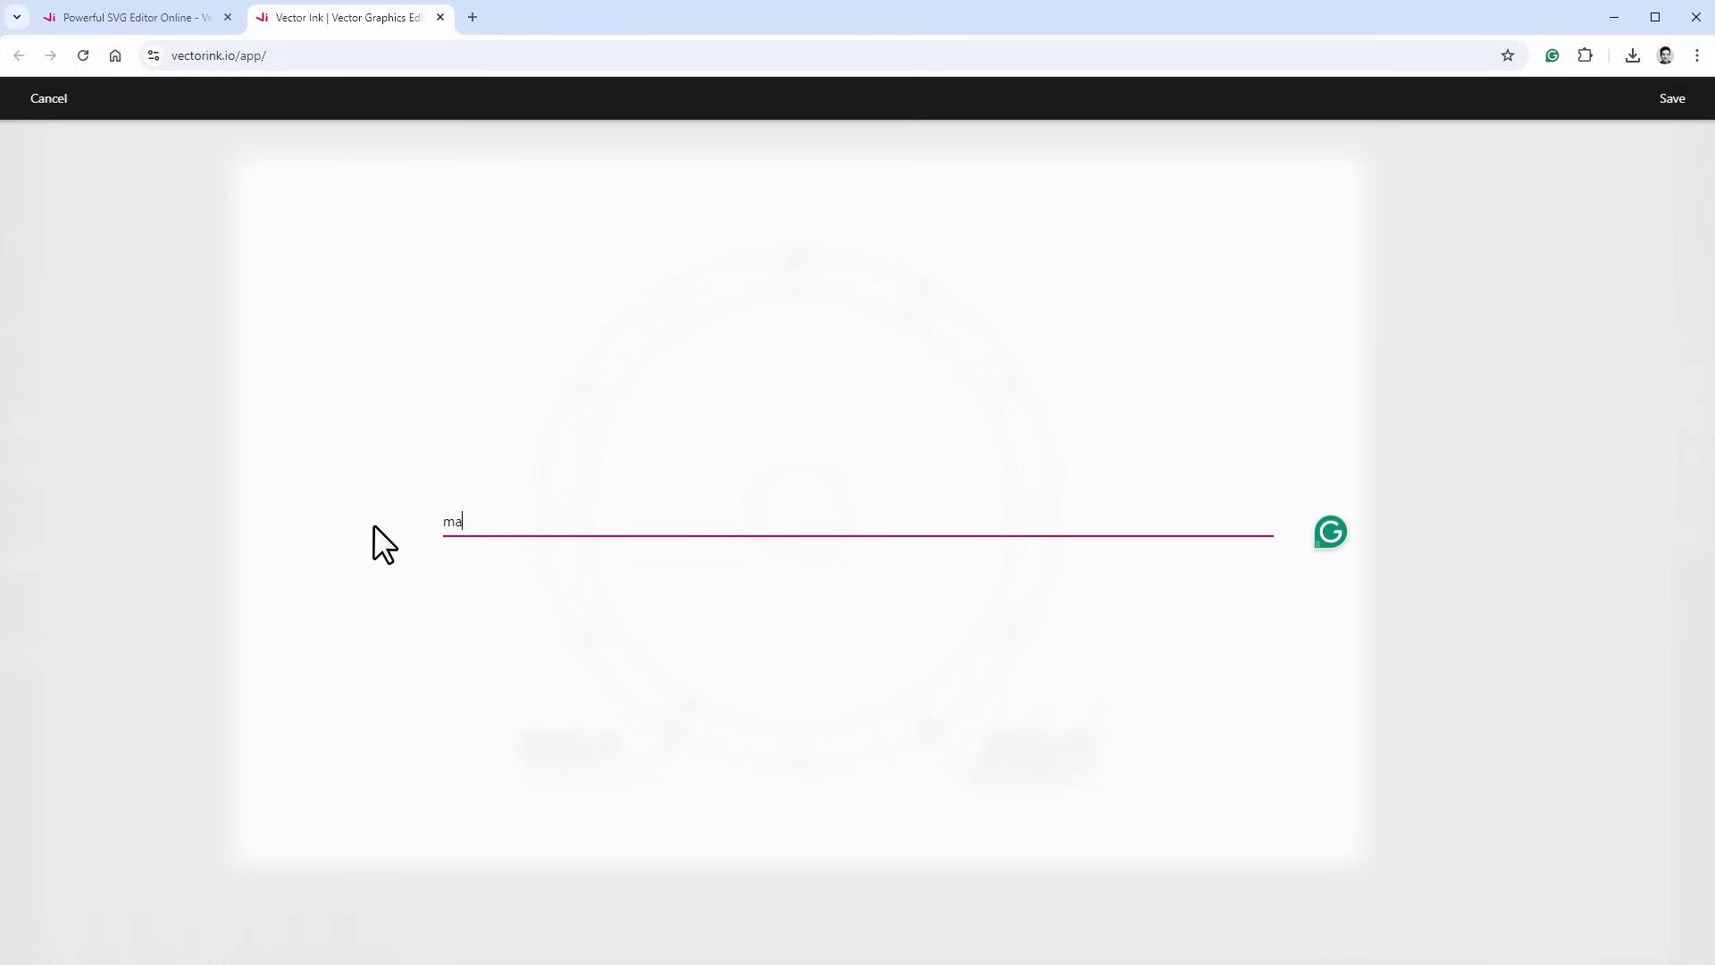
pyautogui.click(1672, 100)
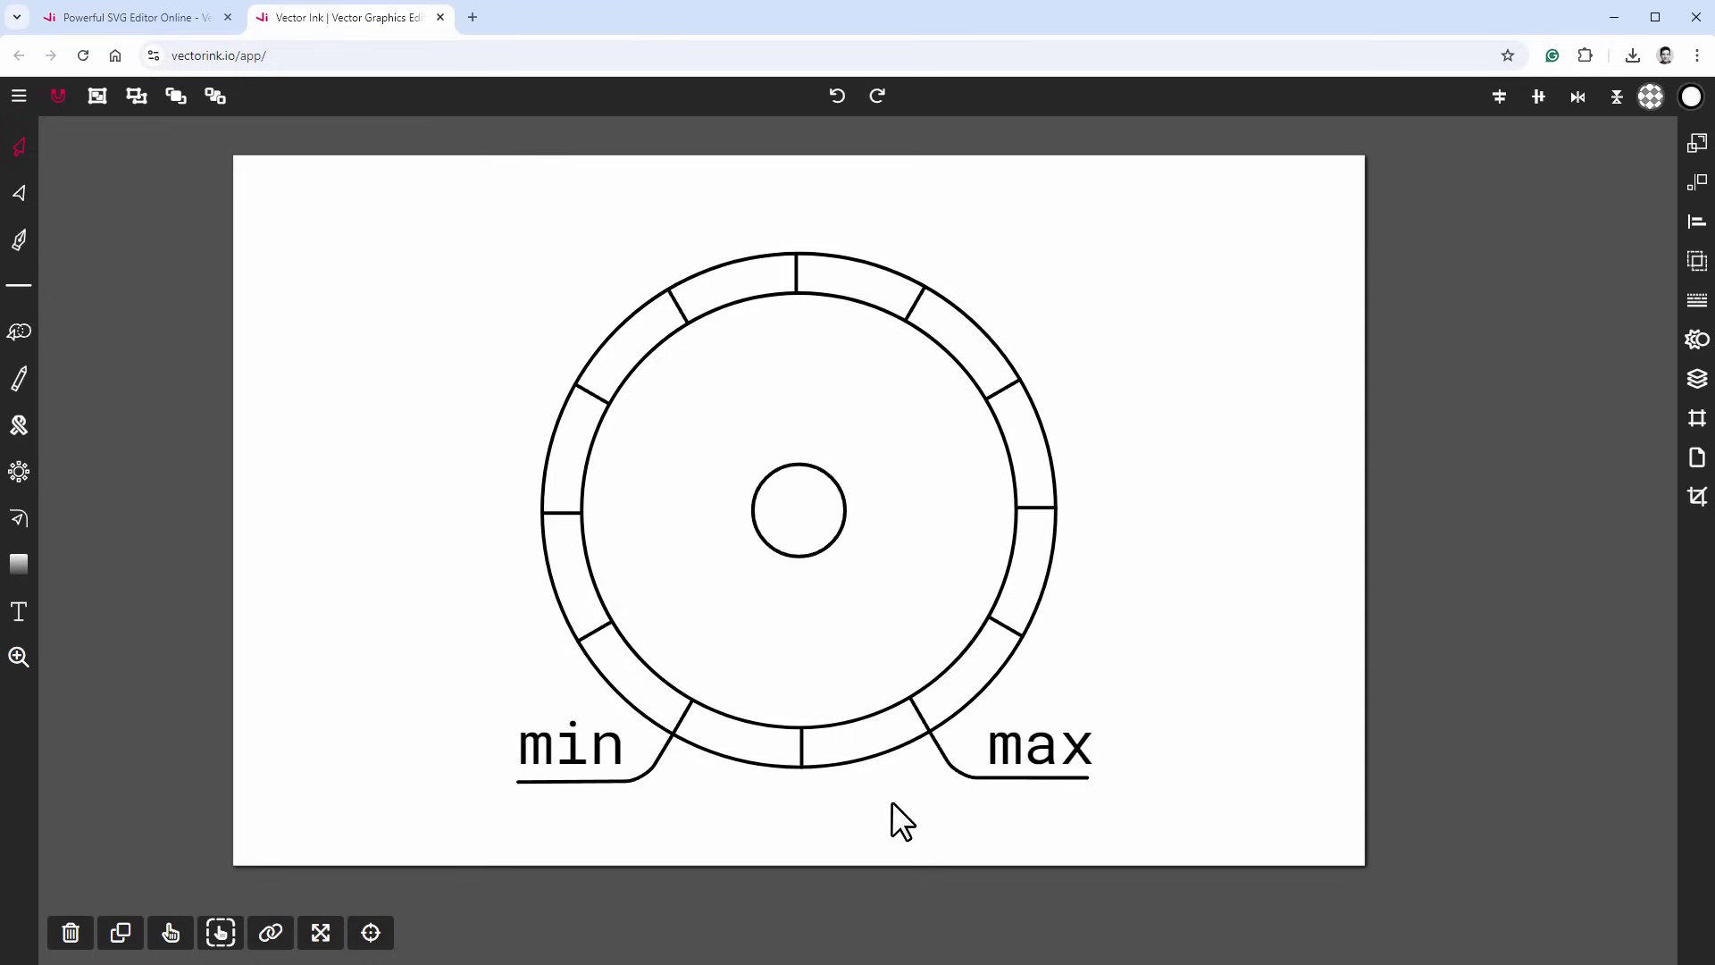
# Delete the vertical division line at the bottom of the ring.
pyautogui.click(801, 747)
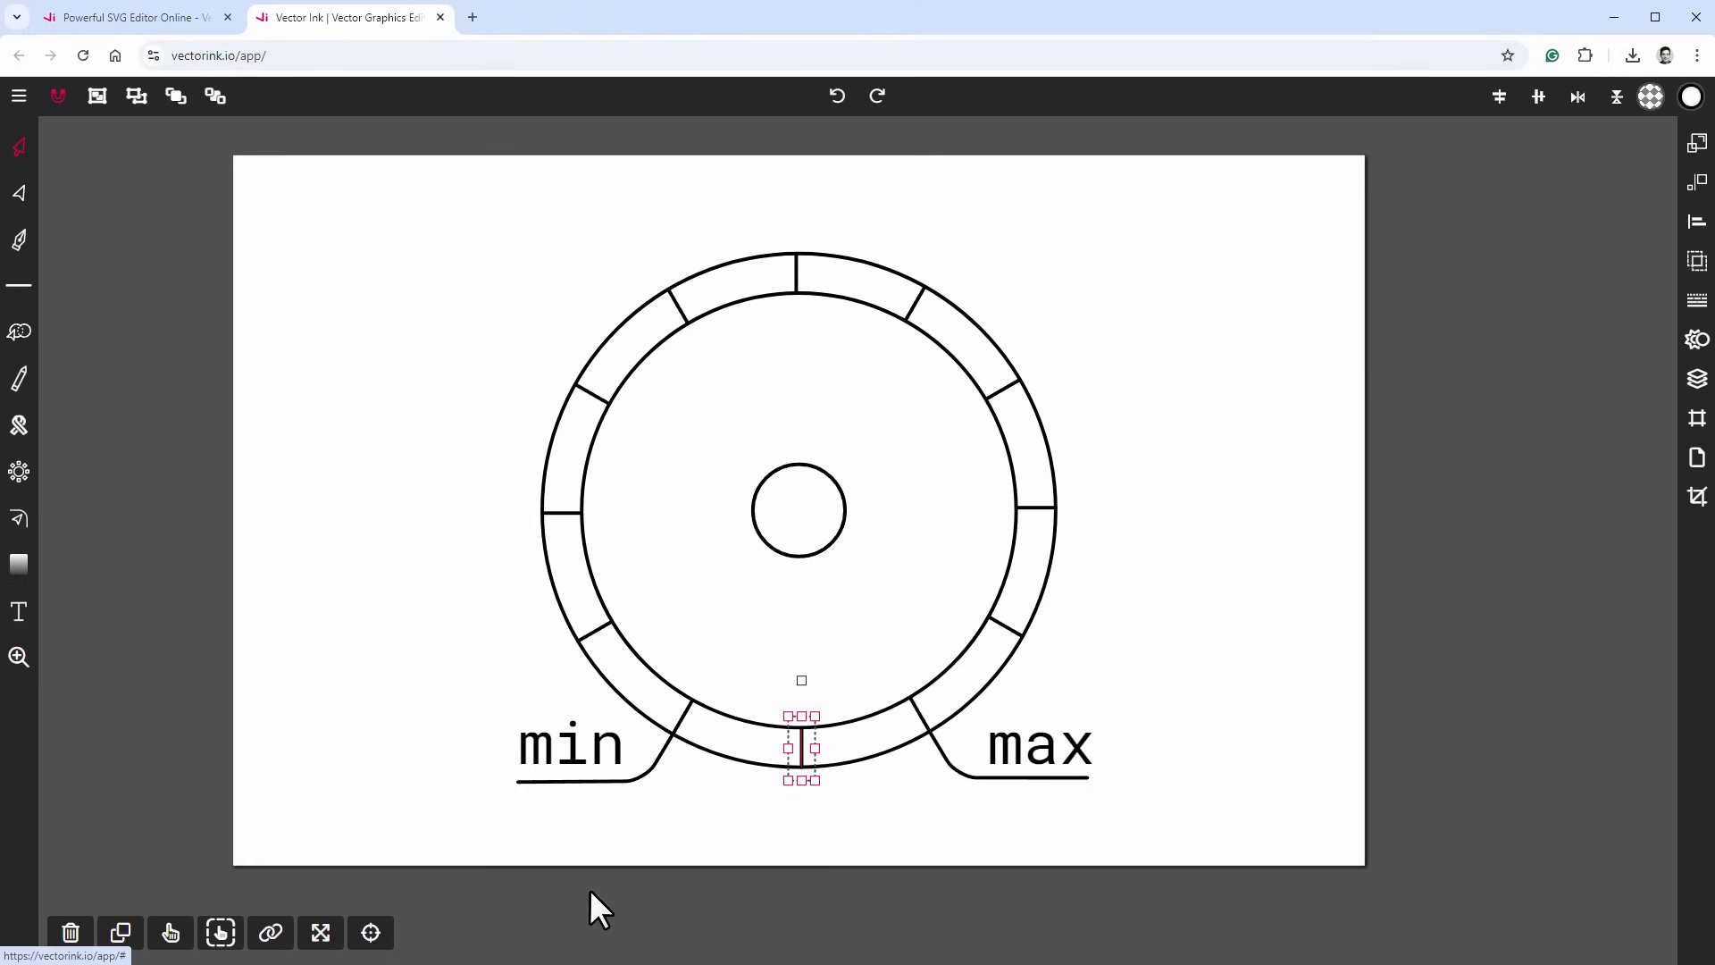
pyautogui.press('Delete')
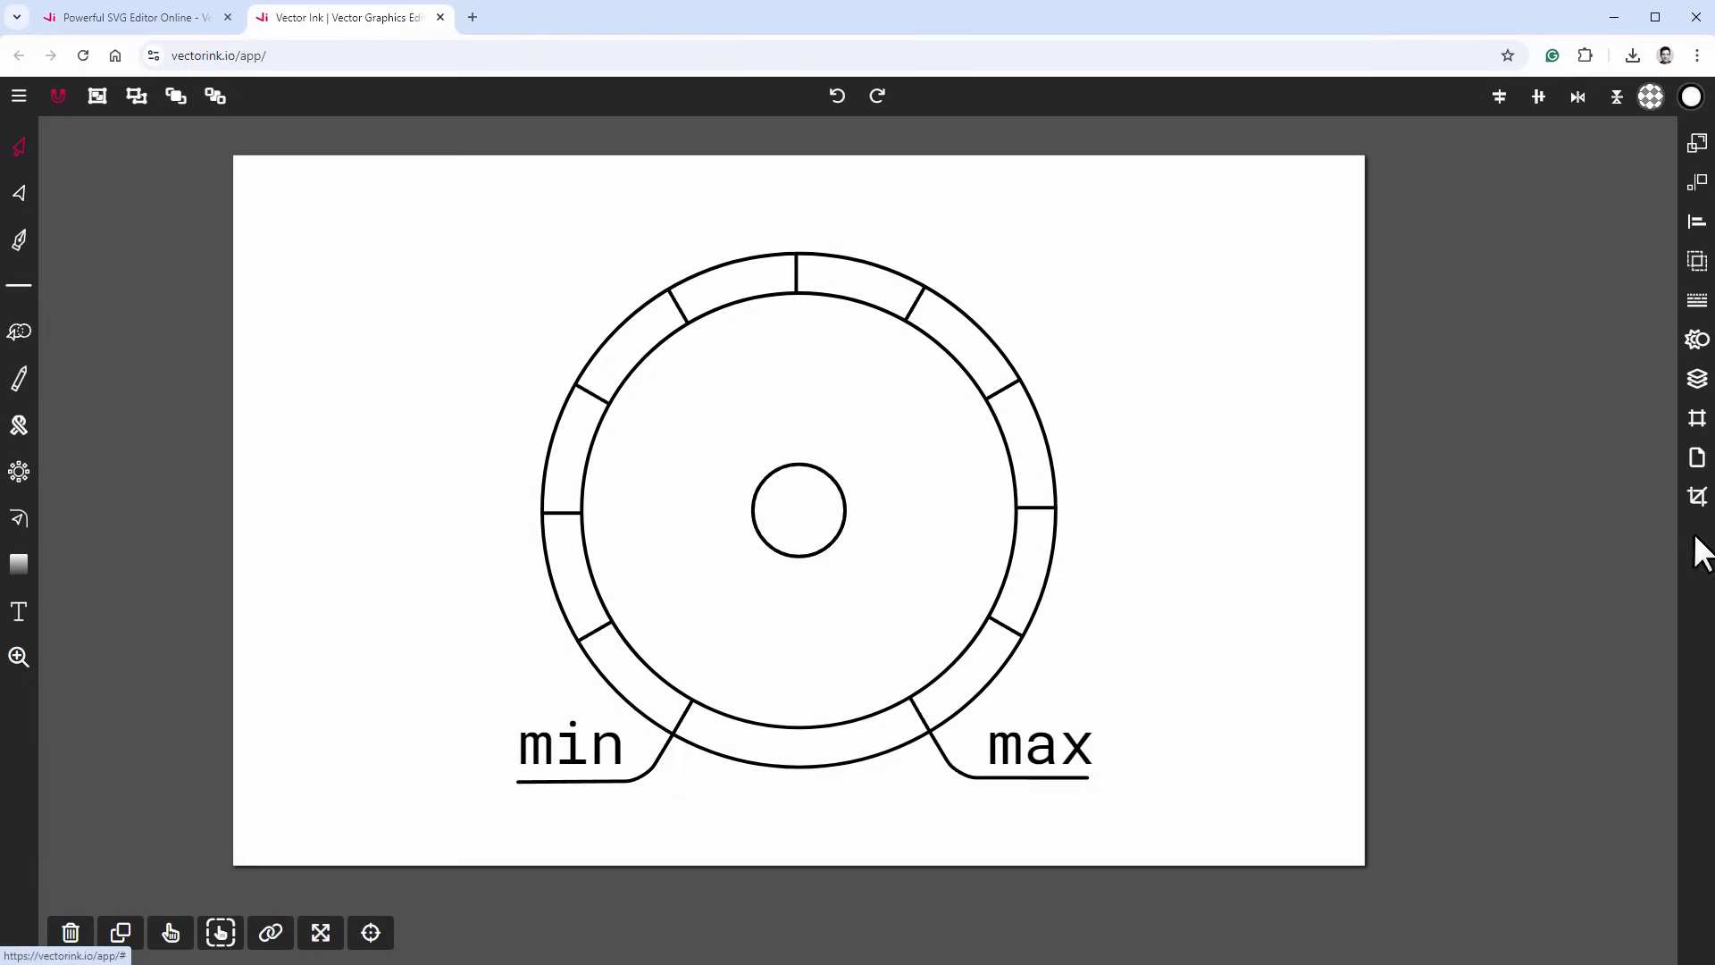
# Export the document as a PNG without transparency and inspect the exported image.
pyautogui.click(1696, 498)
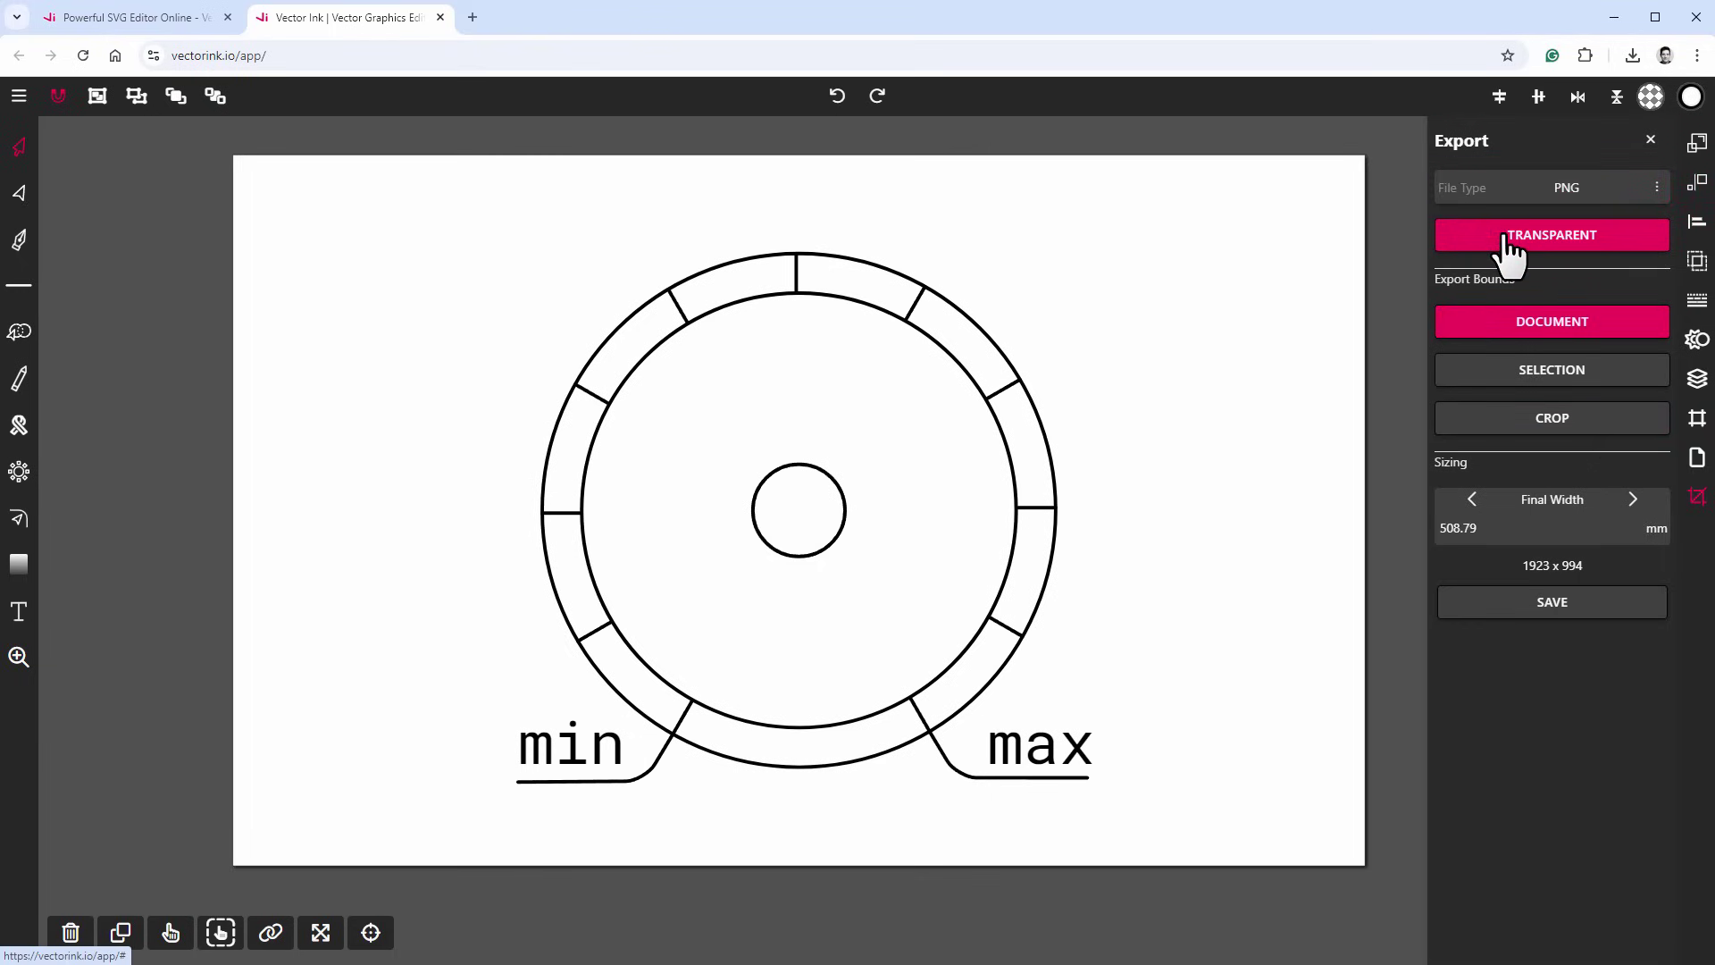
pyautogui.click(1518, 605)
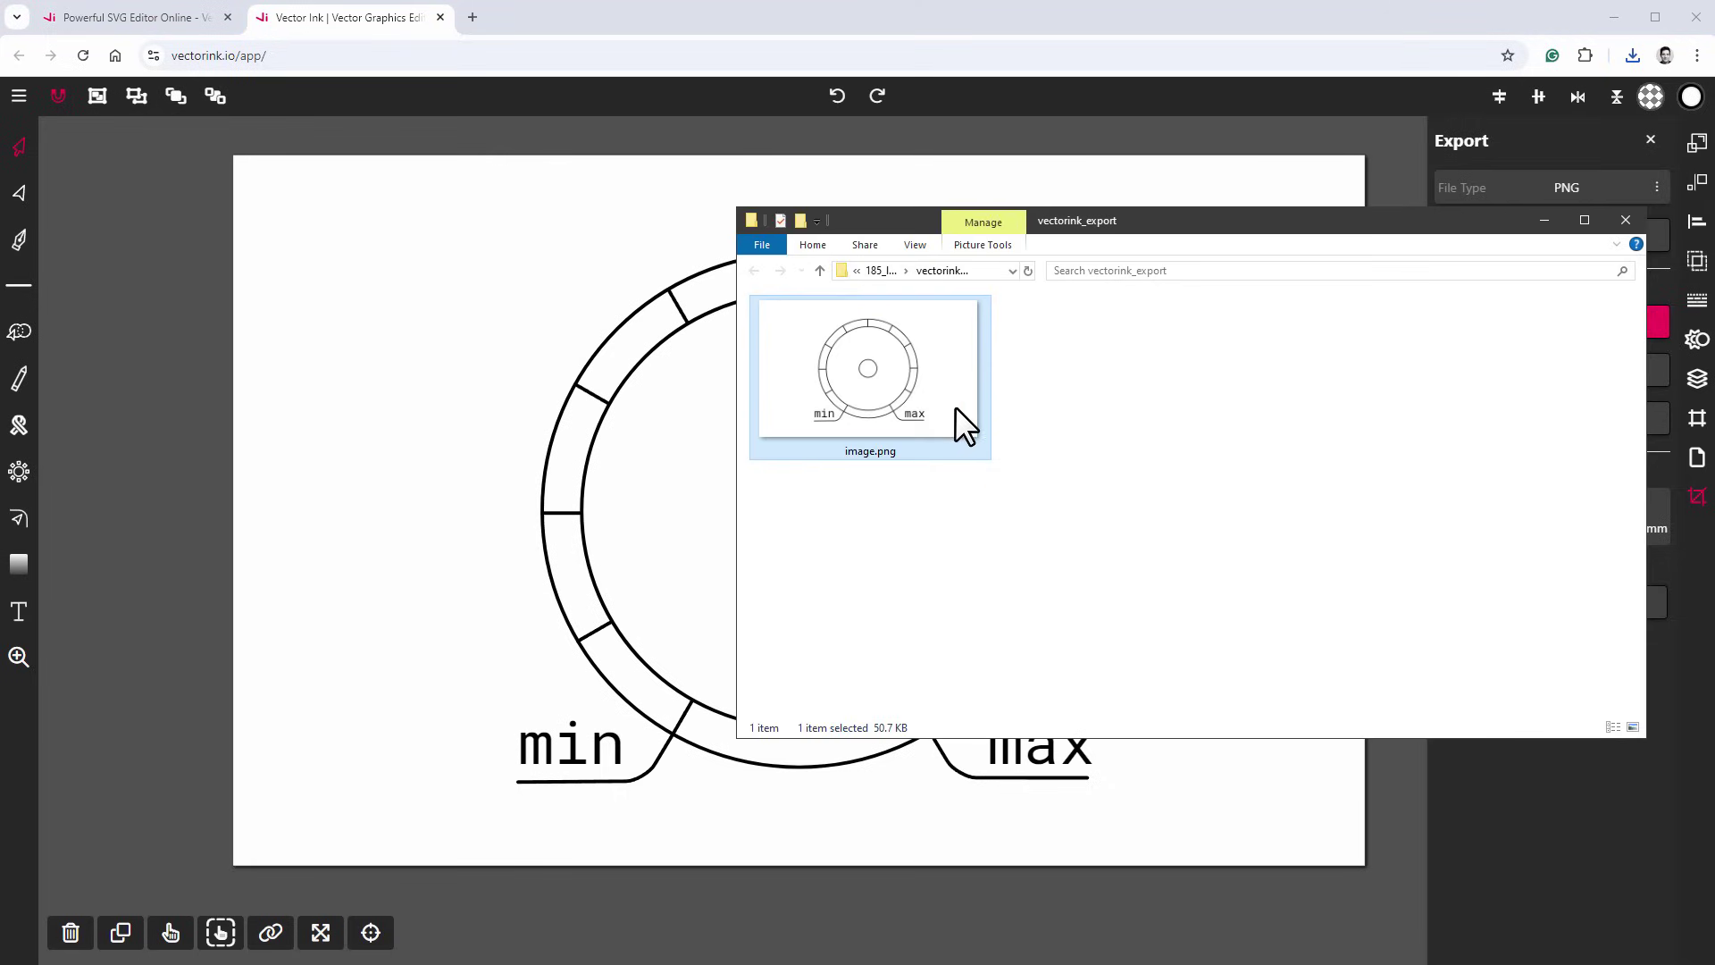
pyautogui.doubleClick(955, 406)
pyautogui.click(918, 120)
pyautogui.click(940, 29)
# Set the final export width to 500 mm and save the PNG again.
pyautogui.click(1495, 522)
pyautogui.write('250')
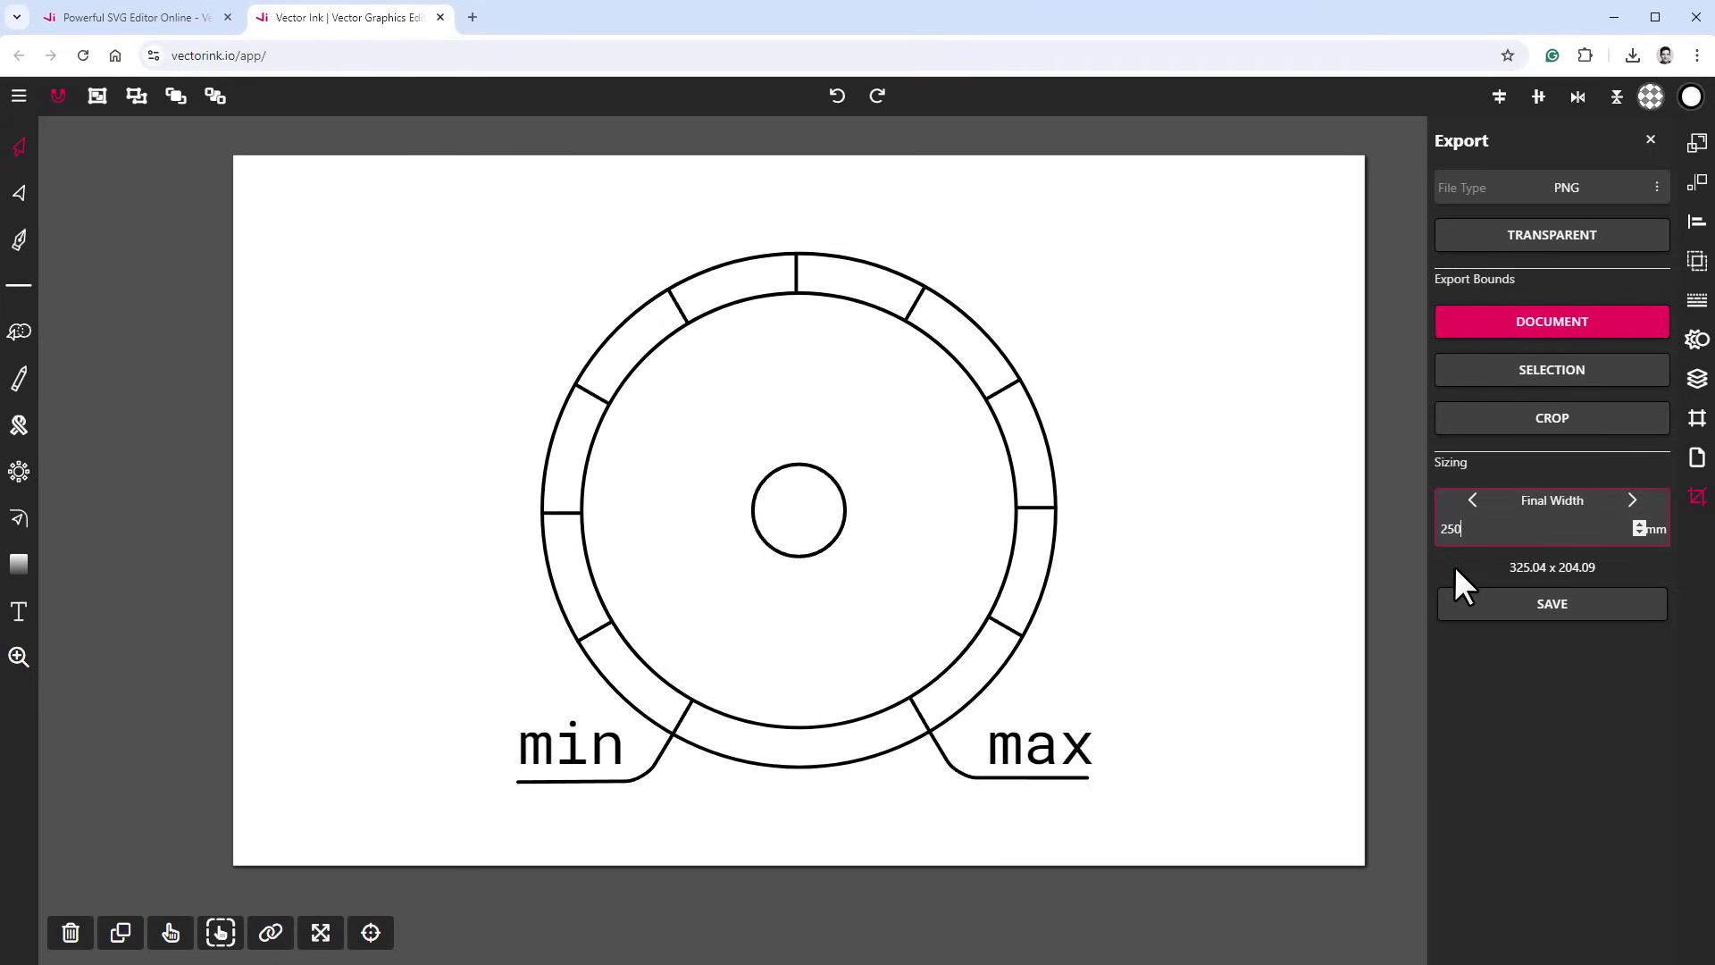
pyautogui.moveTo(1494, 543); pyautogui.dragTo(1416, 533)
pyautogui.write('500')
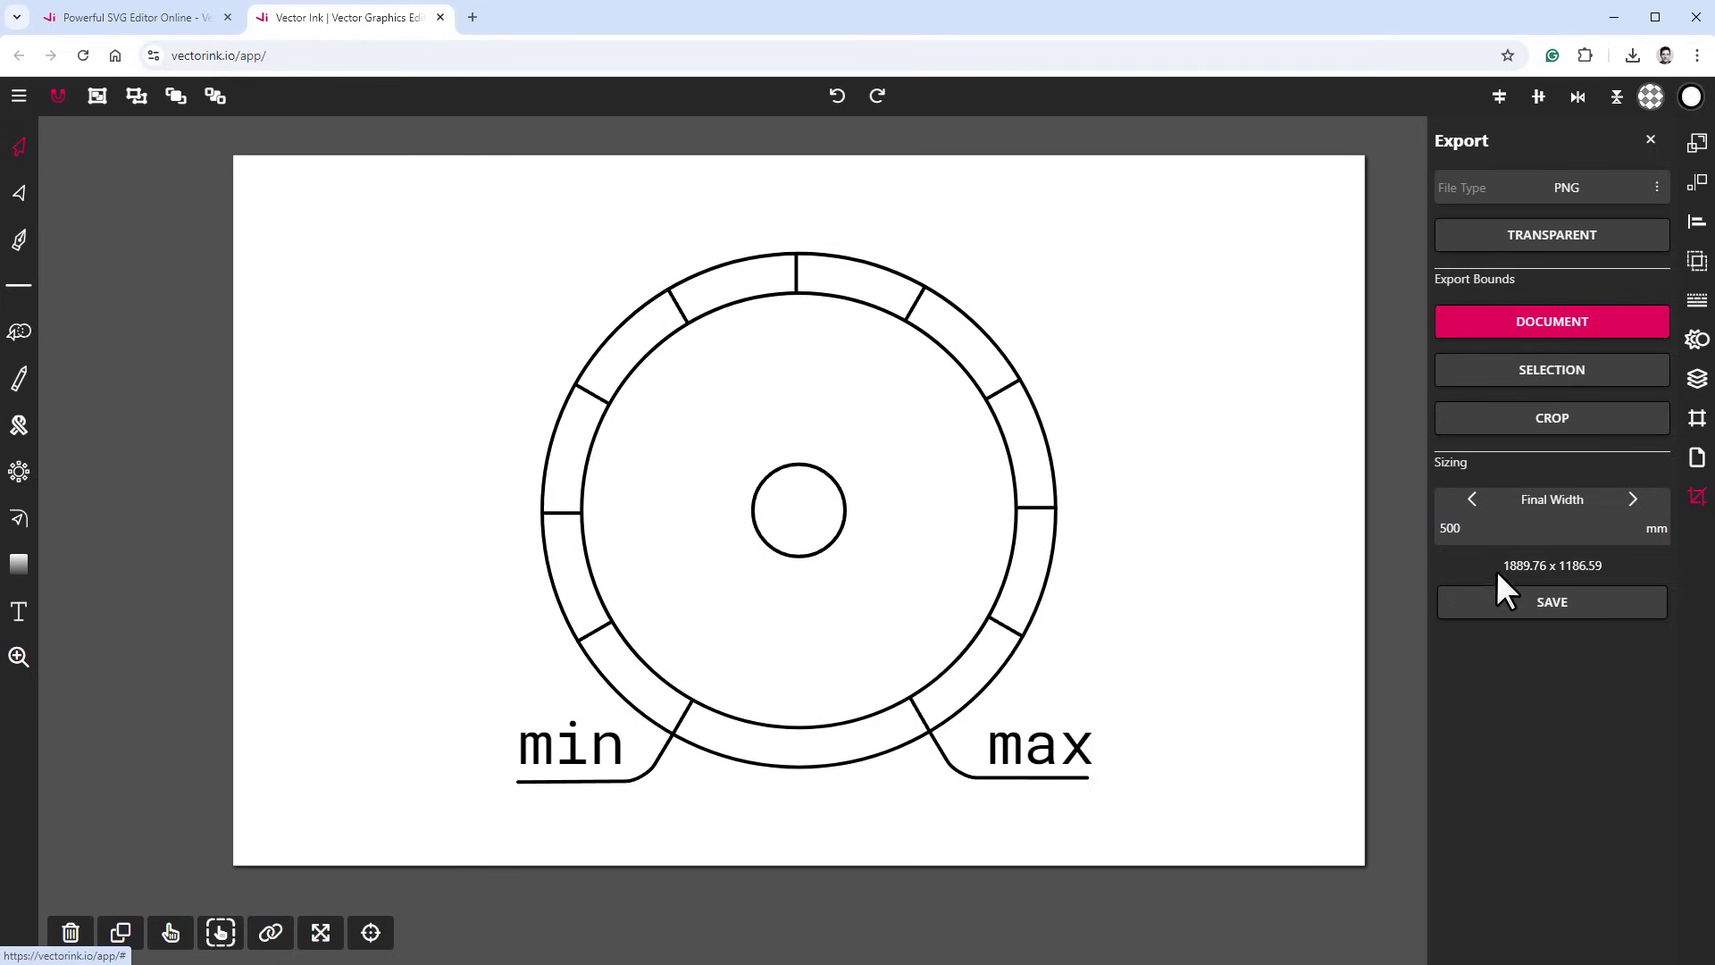
pyautogui.click(1506, 603)
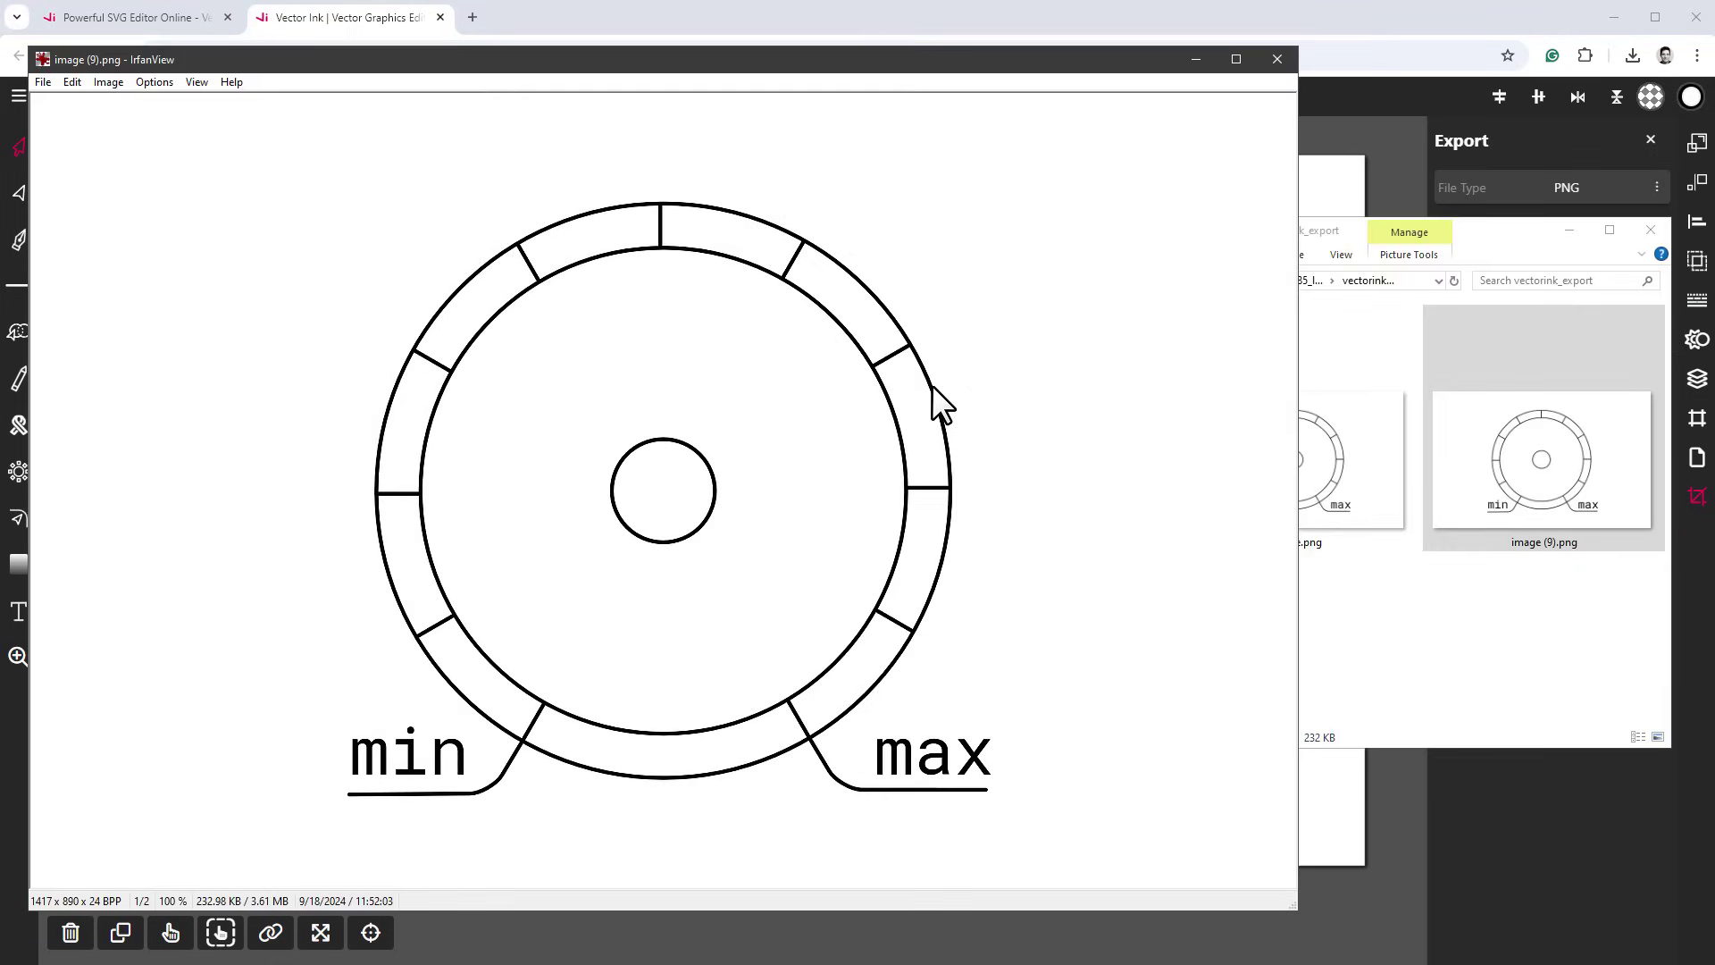
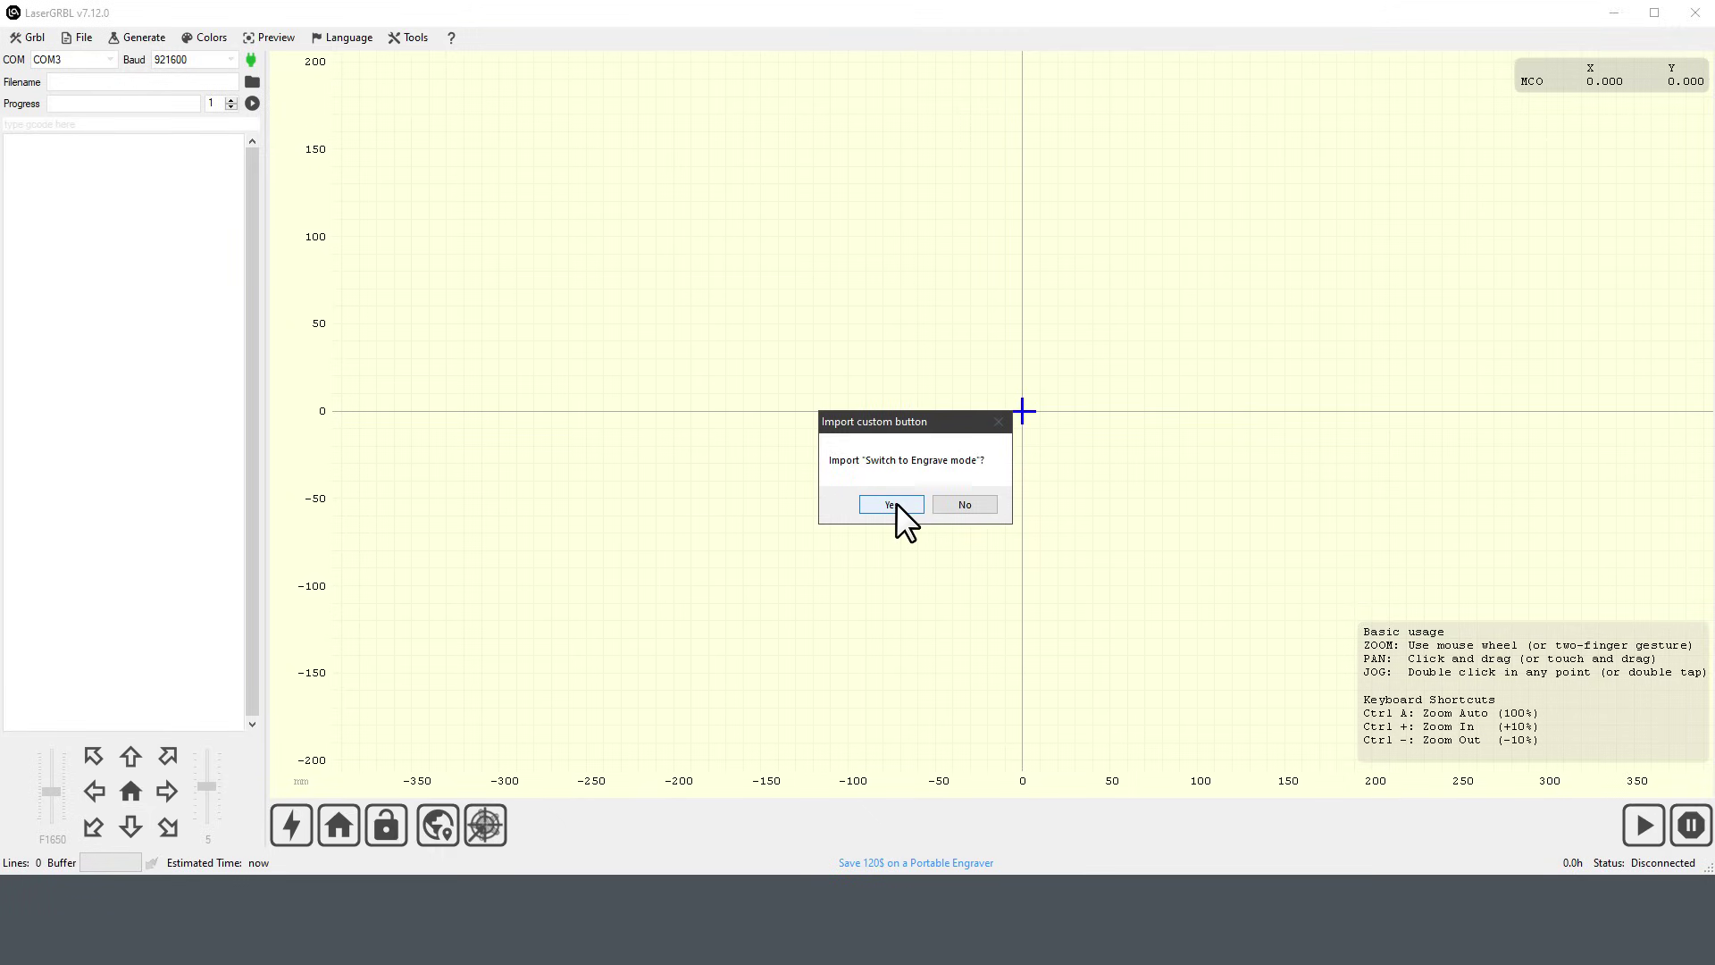
# Switch to LaserGRBL, accept importing the custom buttons, including "Switch to Engrave mode" and "Wifi reset", and enlarge the window.
pyautogui.click(897, 502)
pyautogui.click(897, 502)
pyautogui.click(897, 502)
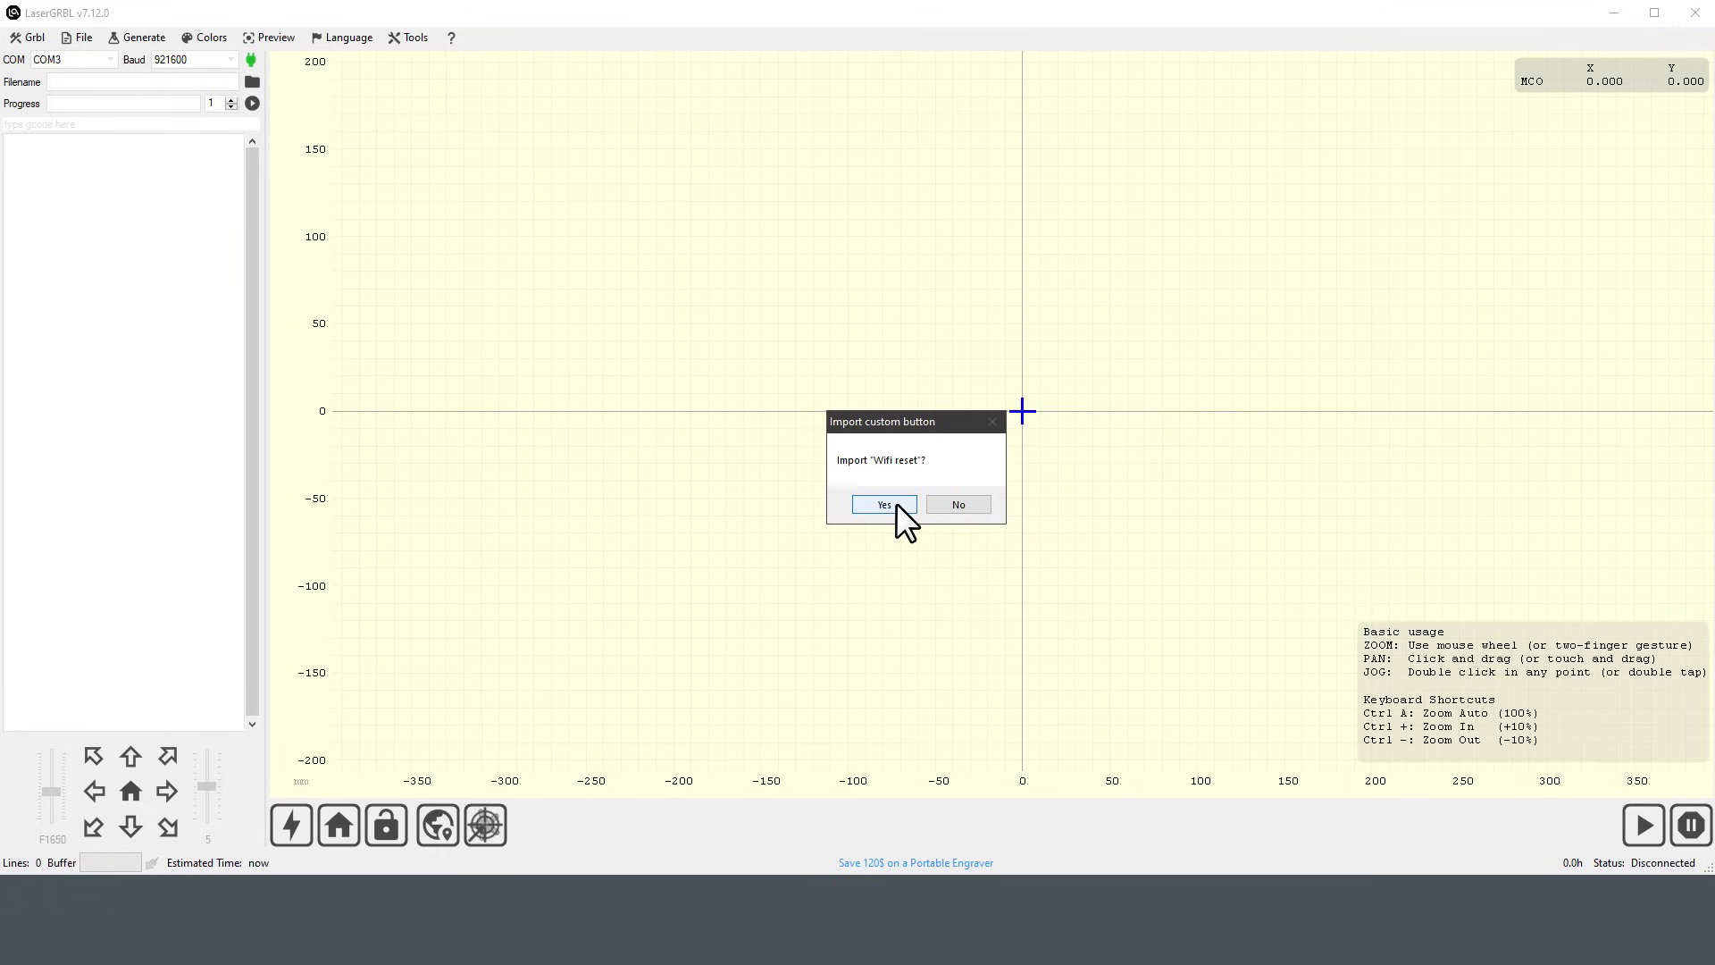
pyautogui.click(897, 502)
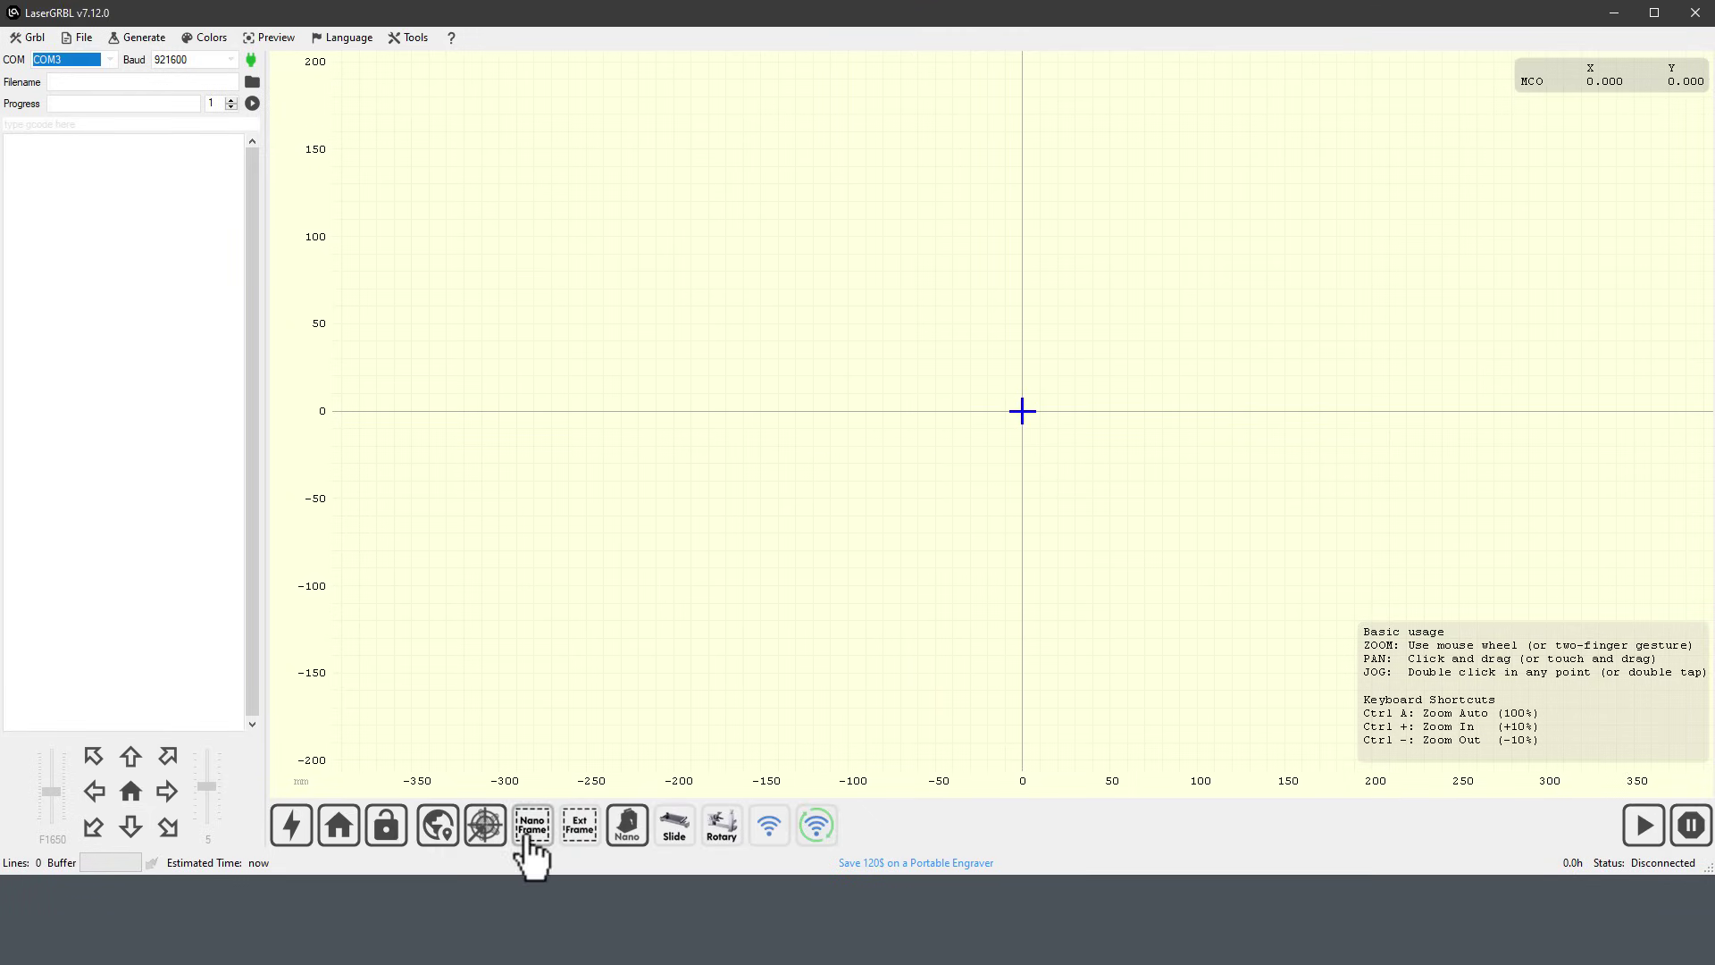
pyautogui.moveTo(810, 877); pyautogui.dragTo(802, 957)
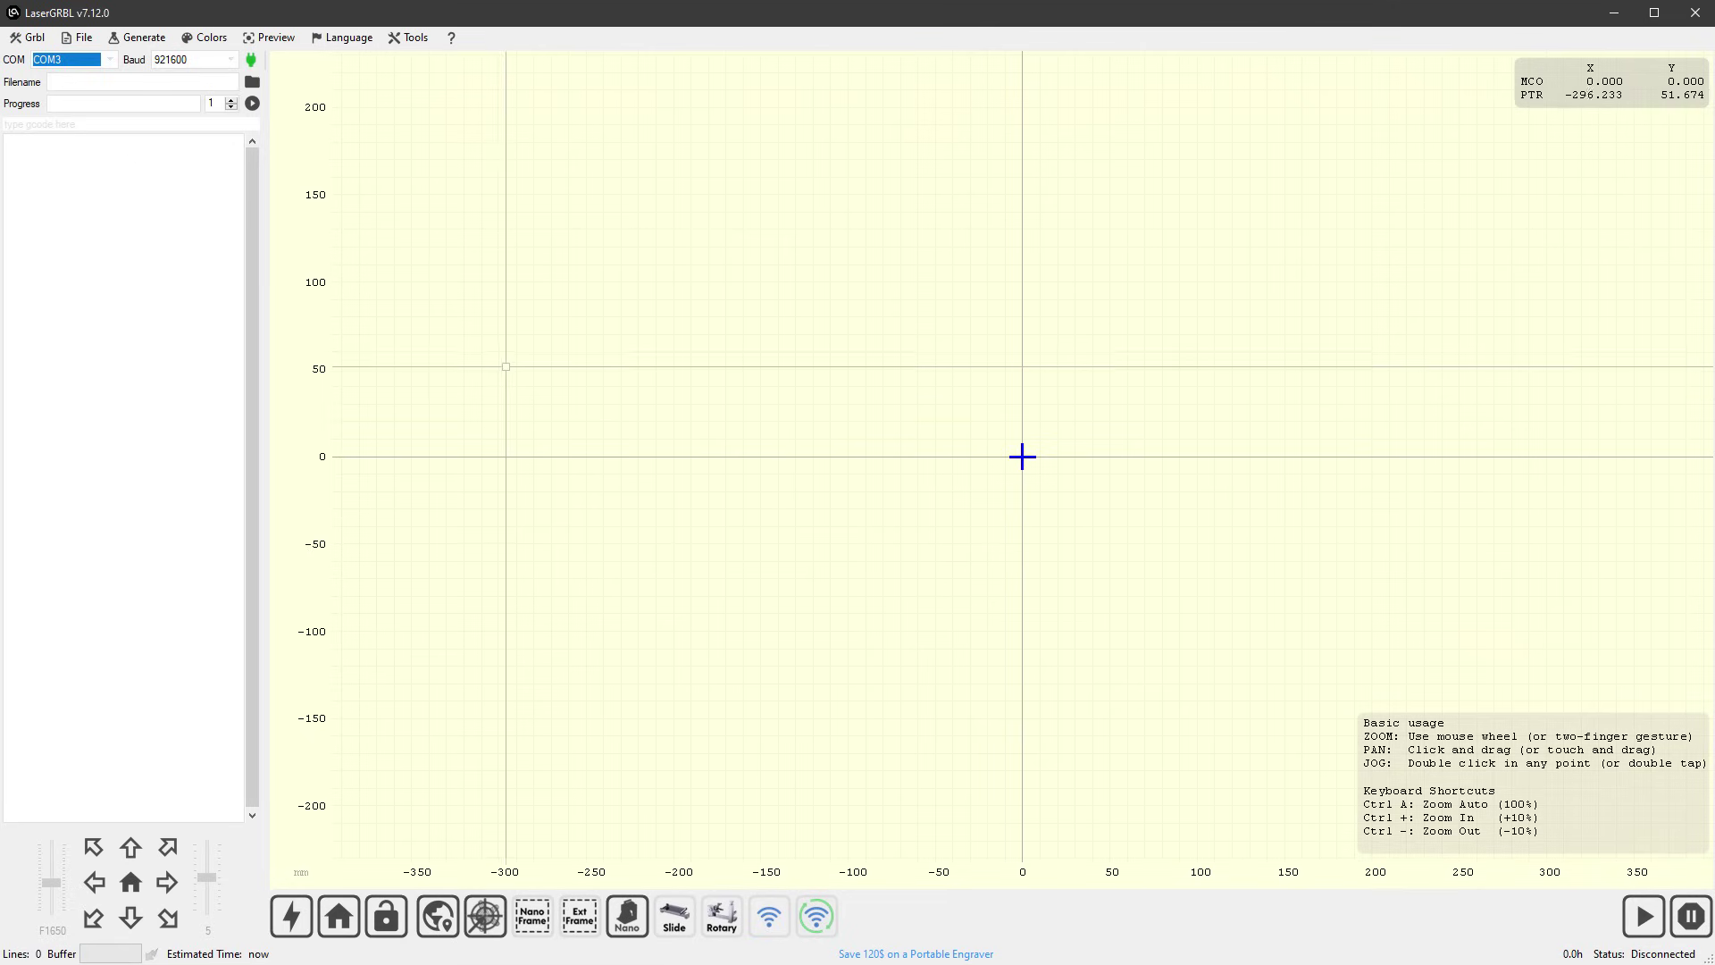
# Open image_tickmarks_from_vectorink.png for raster import.
pyautogui.click(80, 37)
pyautogui.click(98, 56)
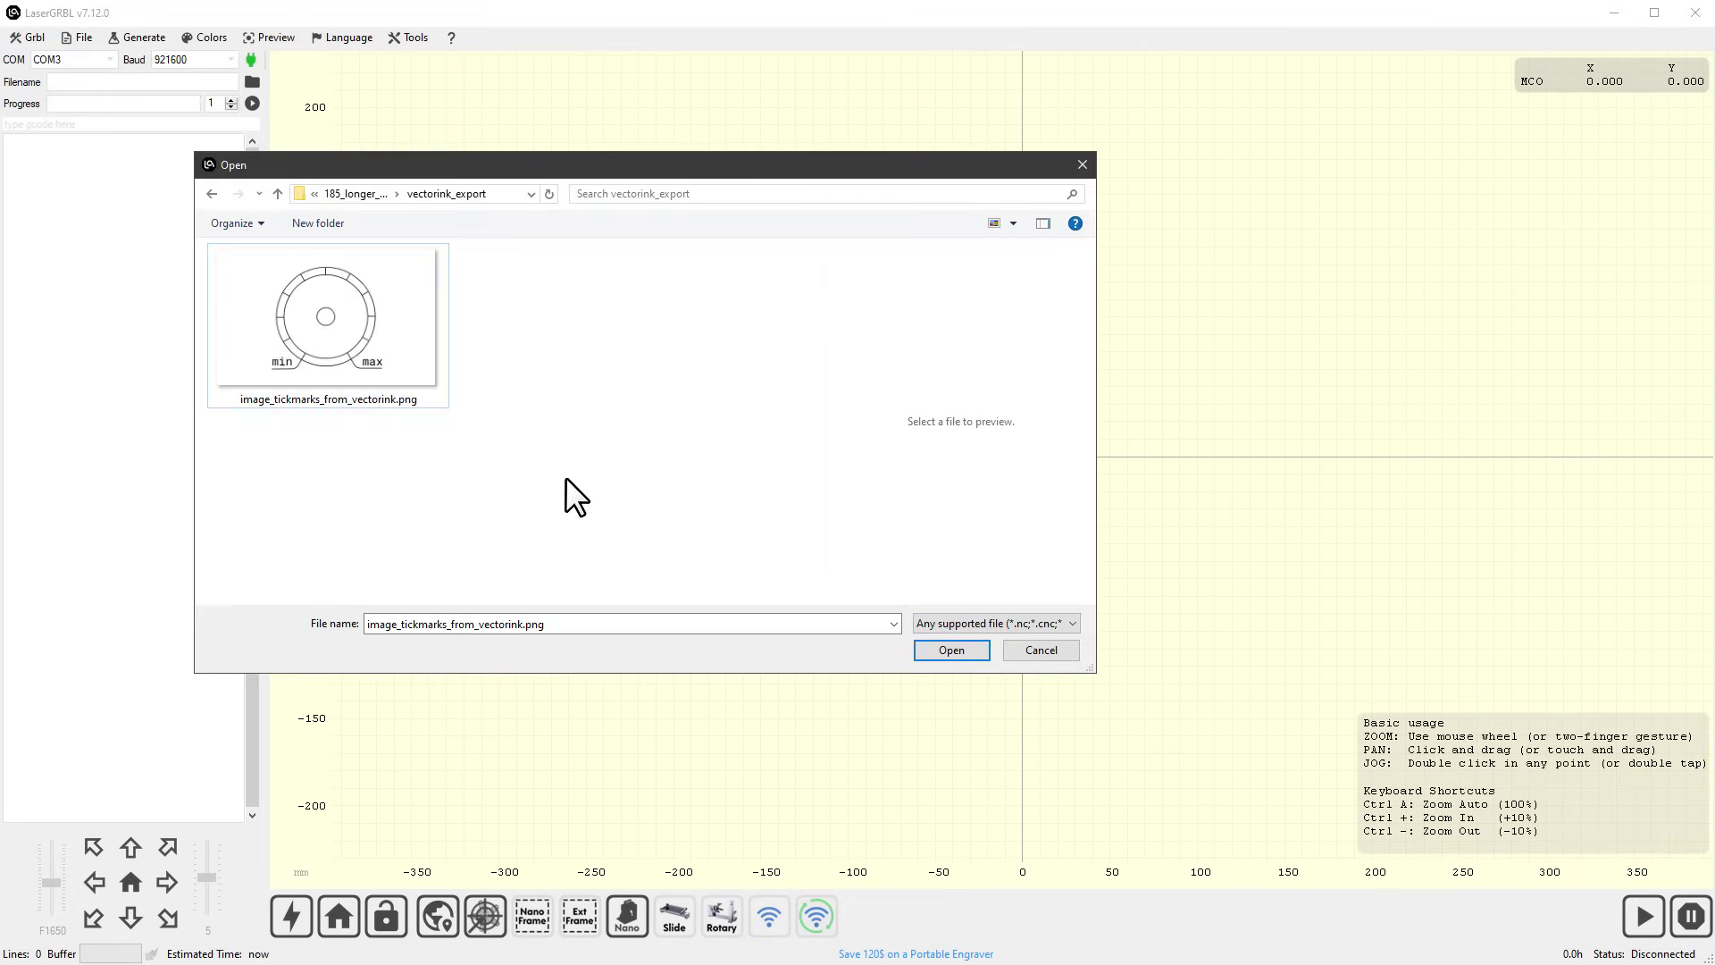
pyautogui.click(943, 649)
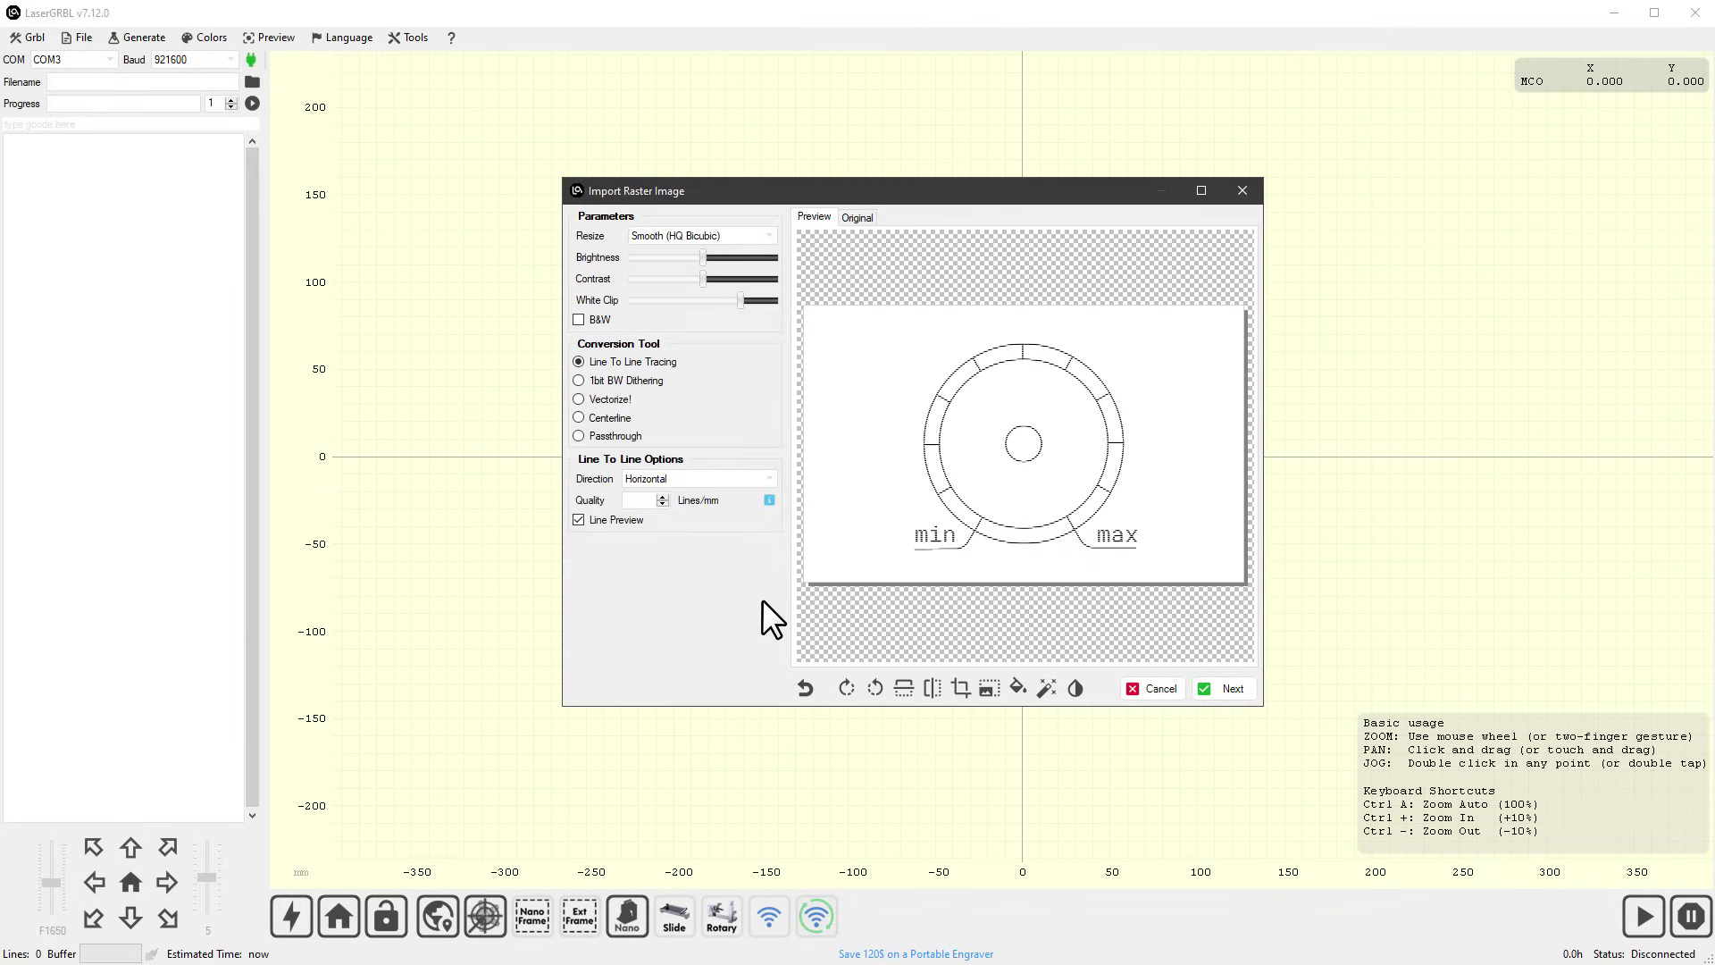
# Set line-to-line tracing to 16.67 lines/mm quality in the Horizontal direction and proceed to the target image settings.
pyautogui.write('16.67')
pyautogui.click(666, 475)
pyautogui.click(666, 475)
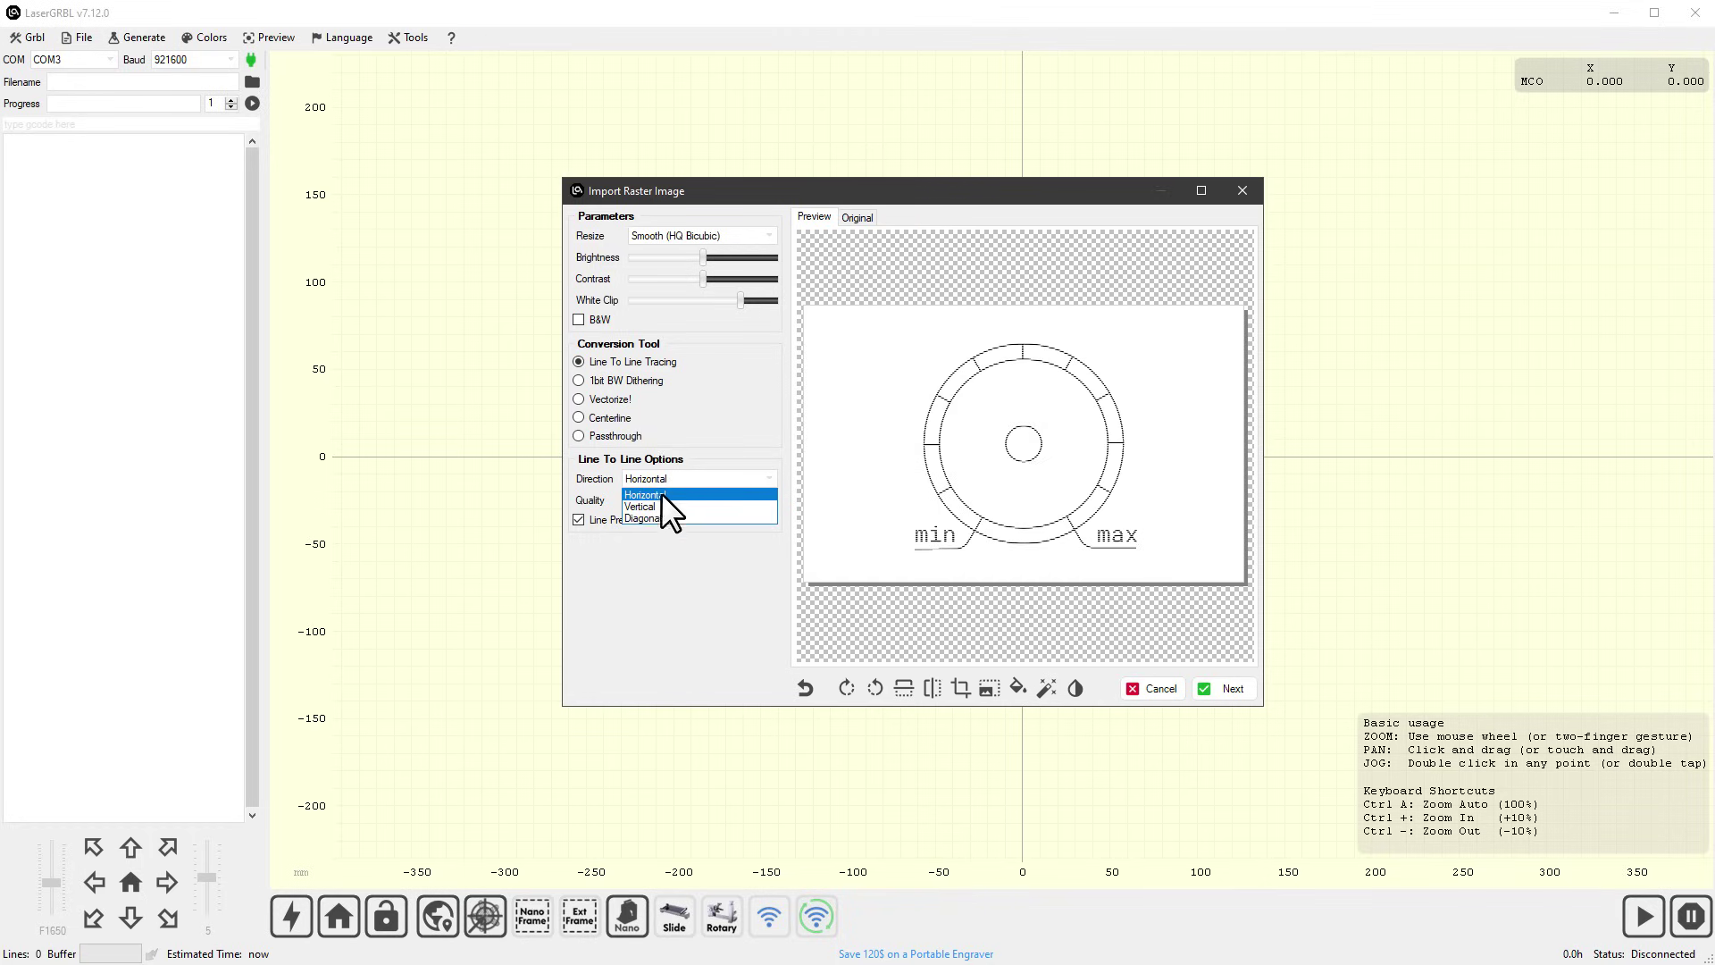
pyautogui.click(661, 491)
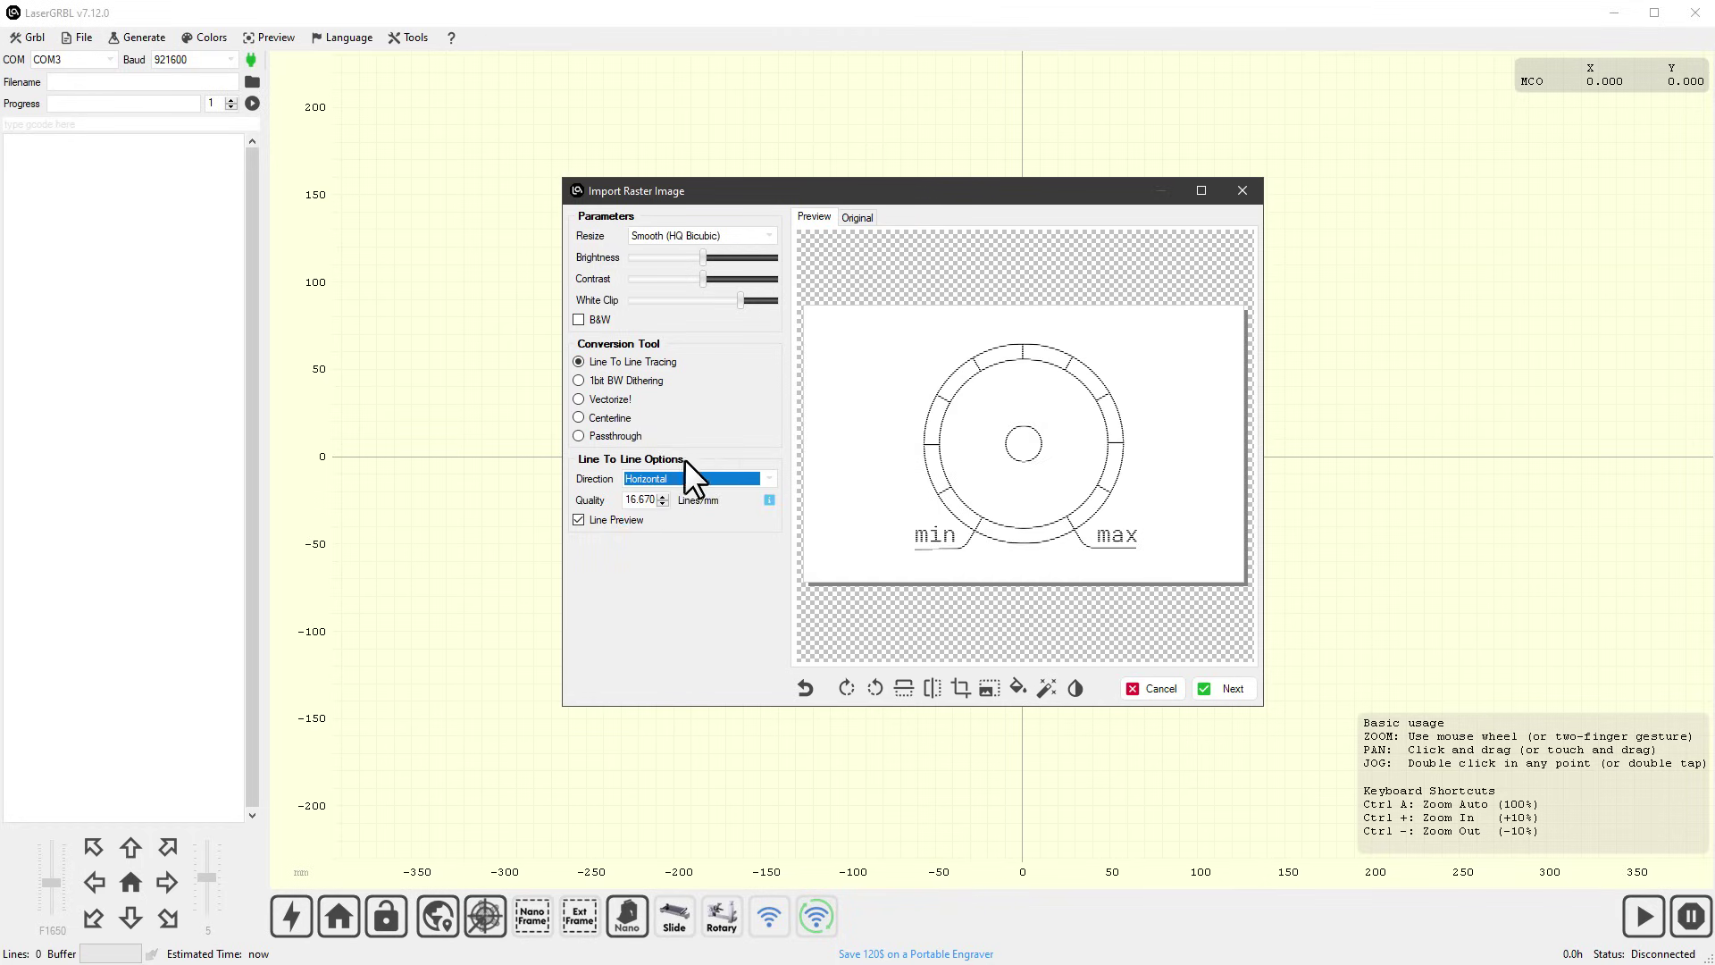
pyautogui.click(674, 257)
pyautogui.click(1209, 685)
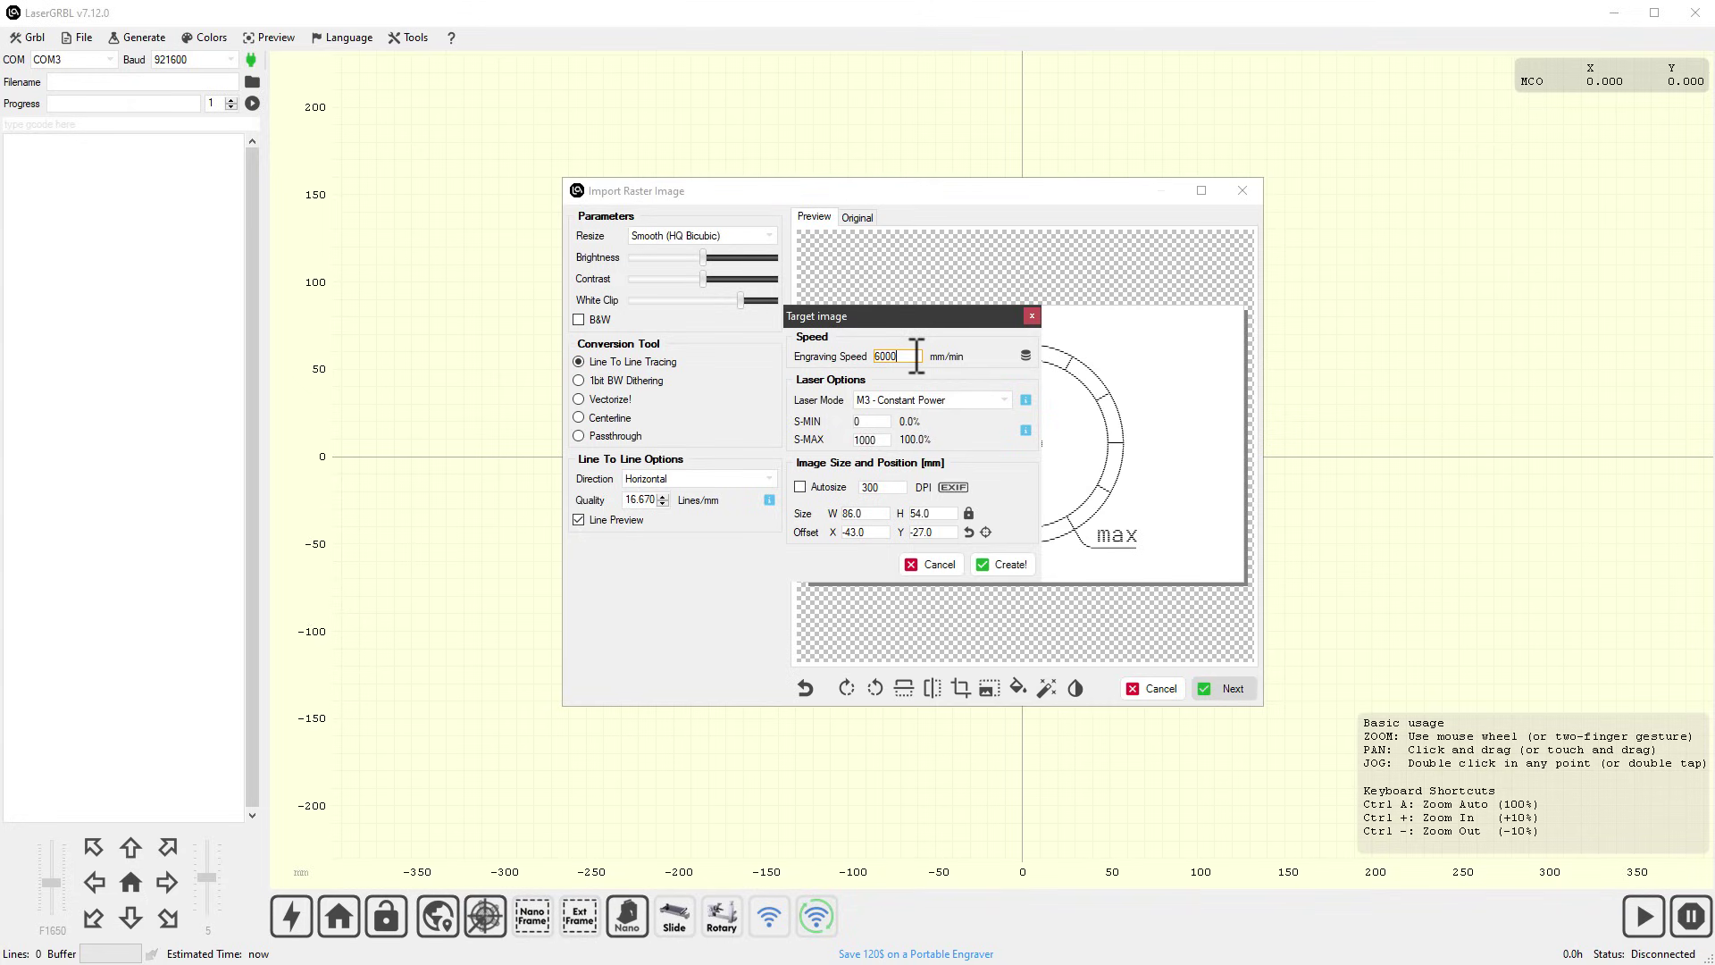
# Configure an engraving speed of 6000 mm/min, the M3 - Constant Power laser mode and an S-MAX of 1000.
pyautogui.doubleClick(915, 355)
pyautogui.click(881, 400)
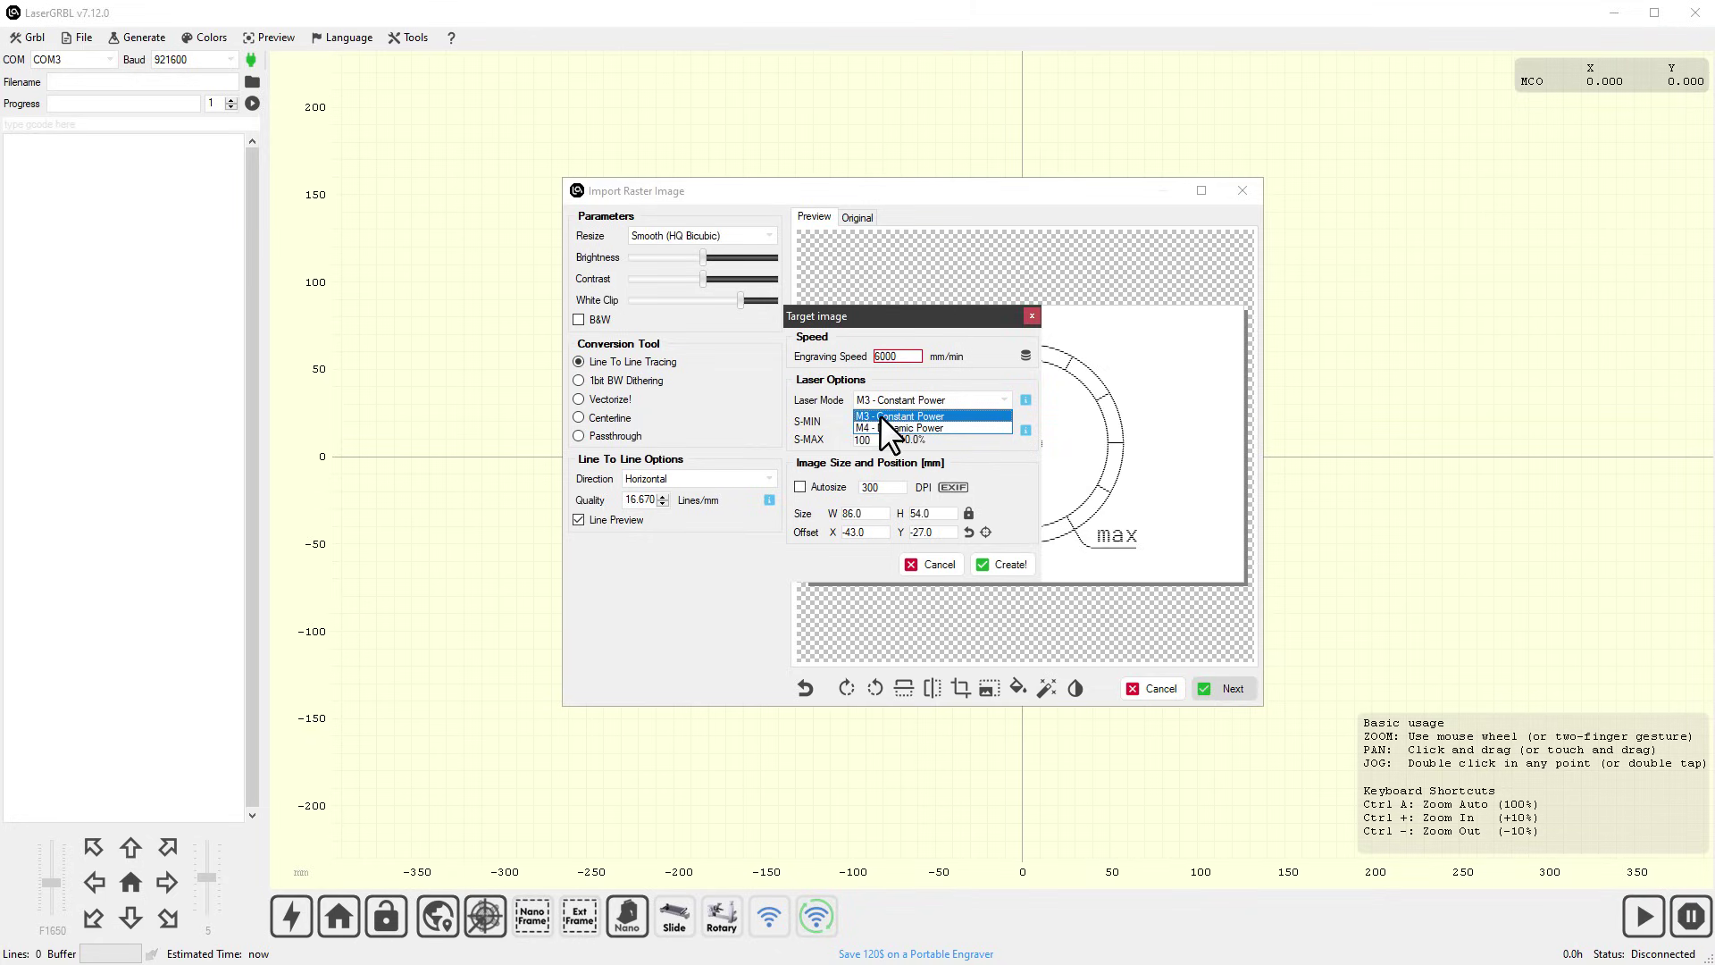
pyautogui.click(881, 414)
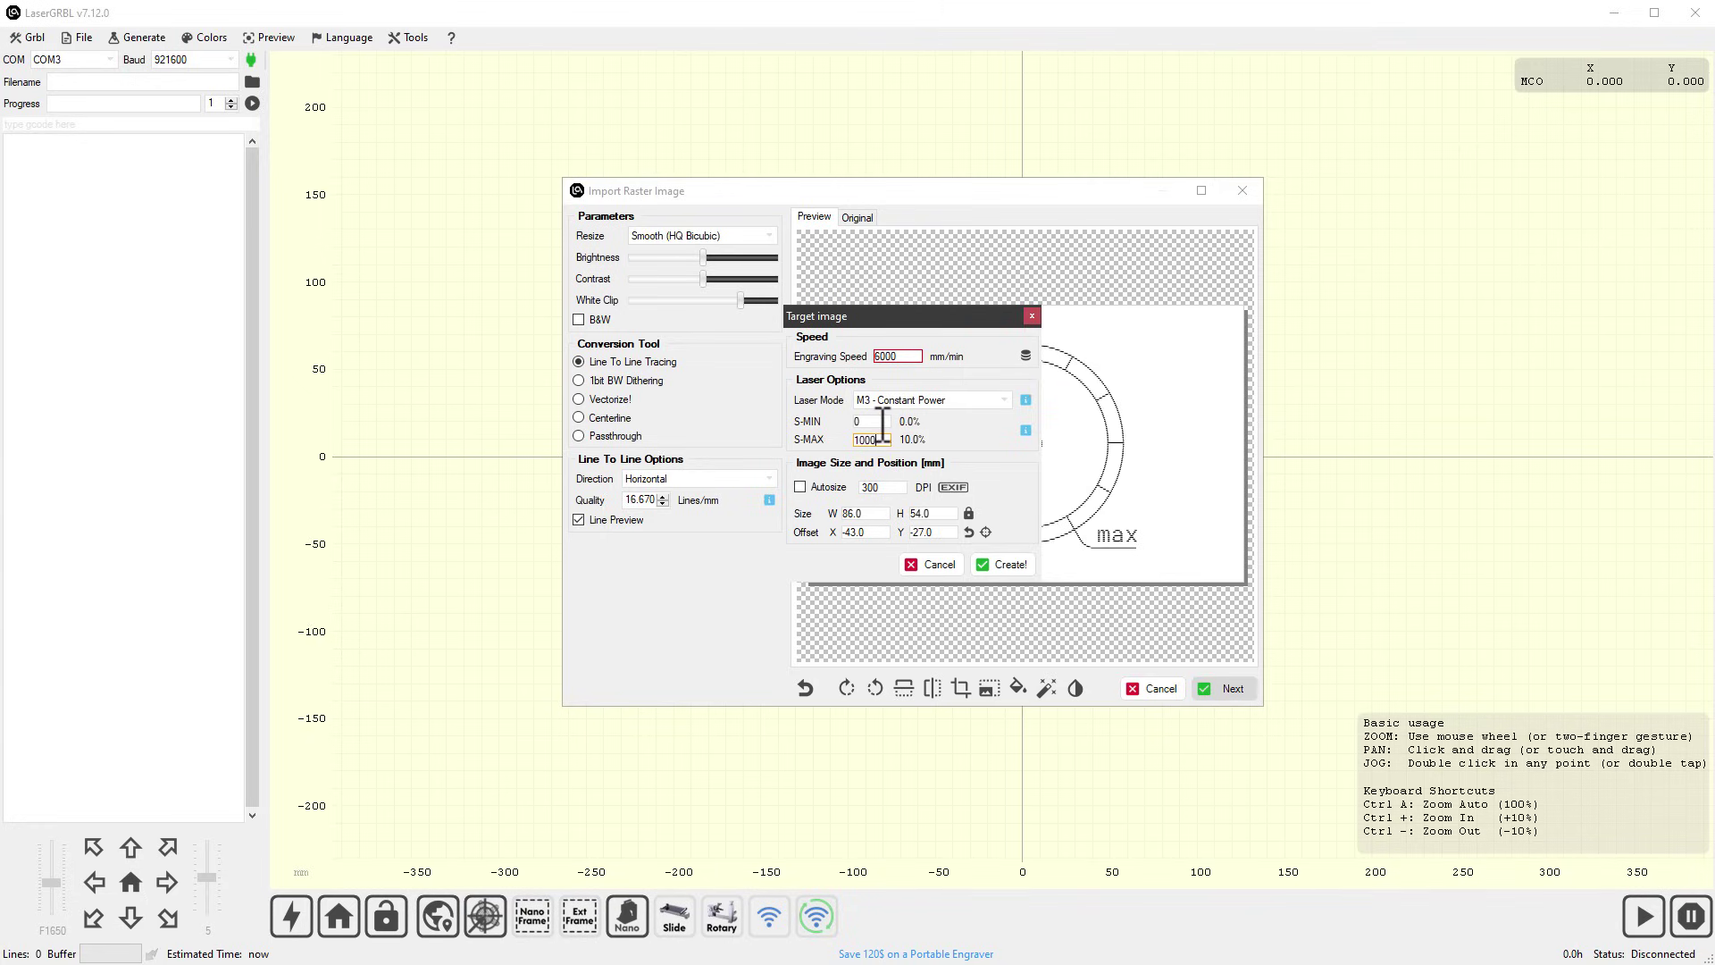
pyautogui.click(882, 423)
# Set the image width to 86 mm, center its offset on the origin and create the engraving toolpath.
pyautogui.click(871, 514)
pyautogui.press('BackSpace')
pyautogui.press('BackSpace')
pyautogui.press('BackSpace')
pyautogui.press('BackSpace')
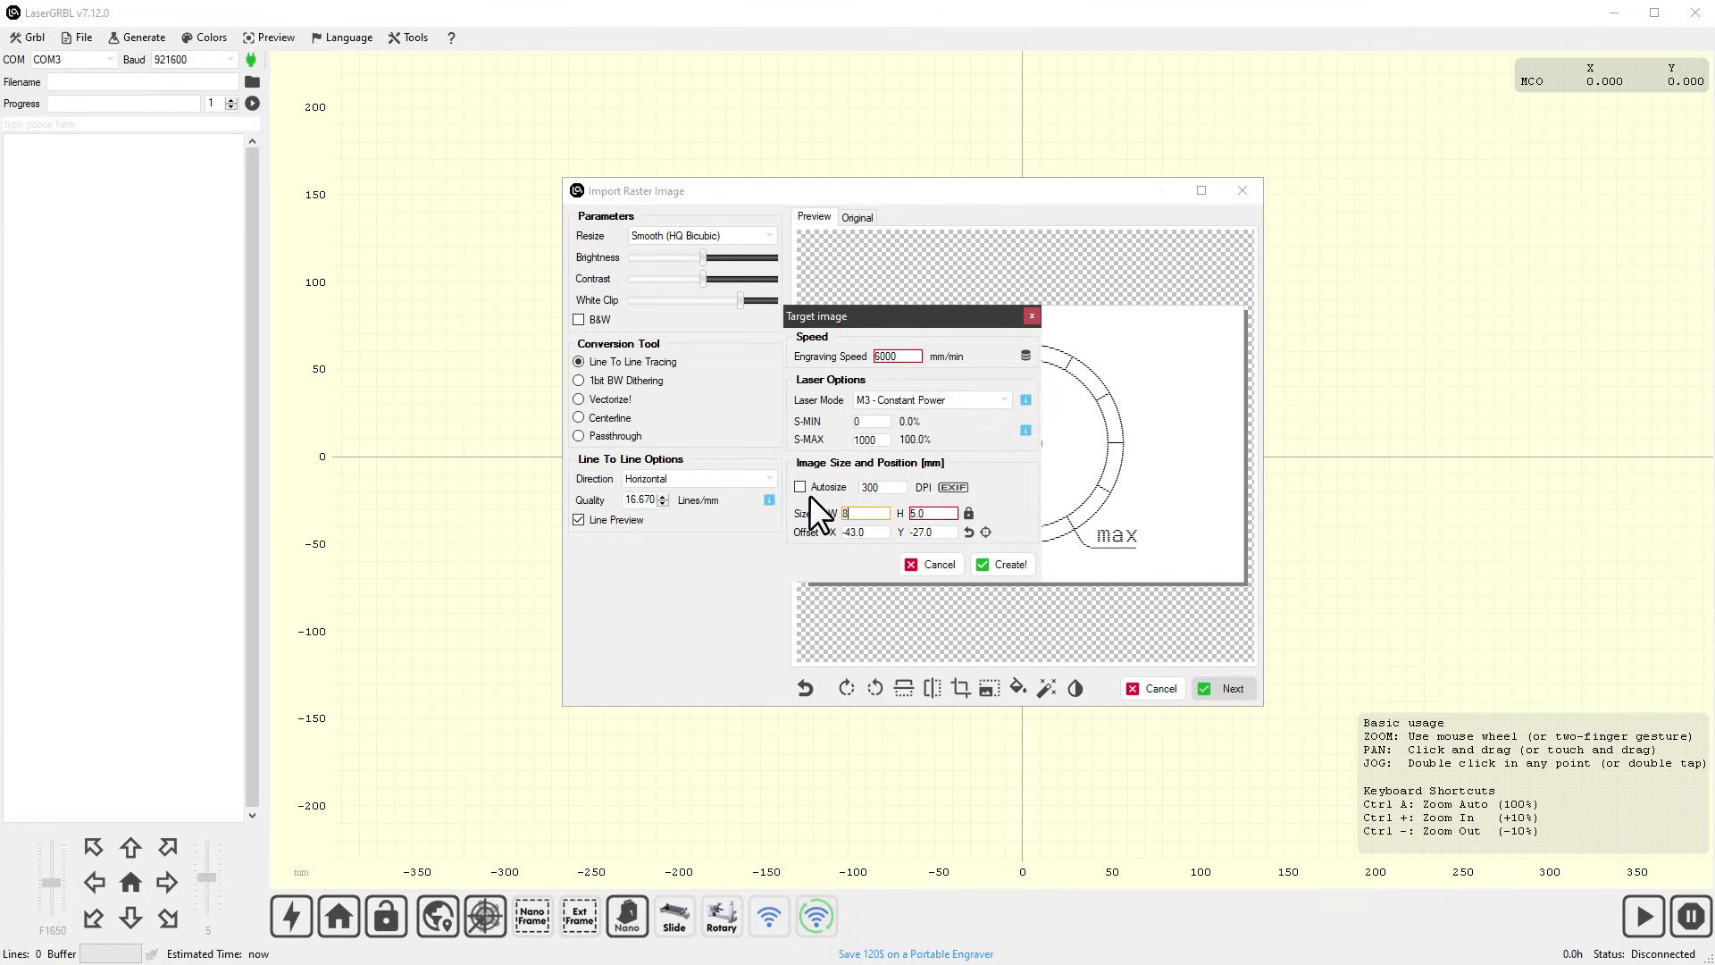
pyautogui.write('86')
pyautogui.click(986, 533)
pyautogui.click(1015, 561)
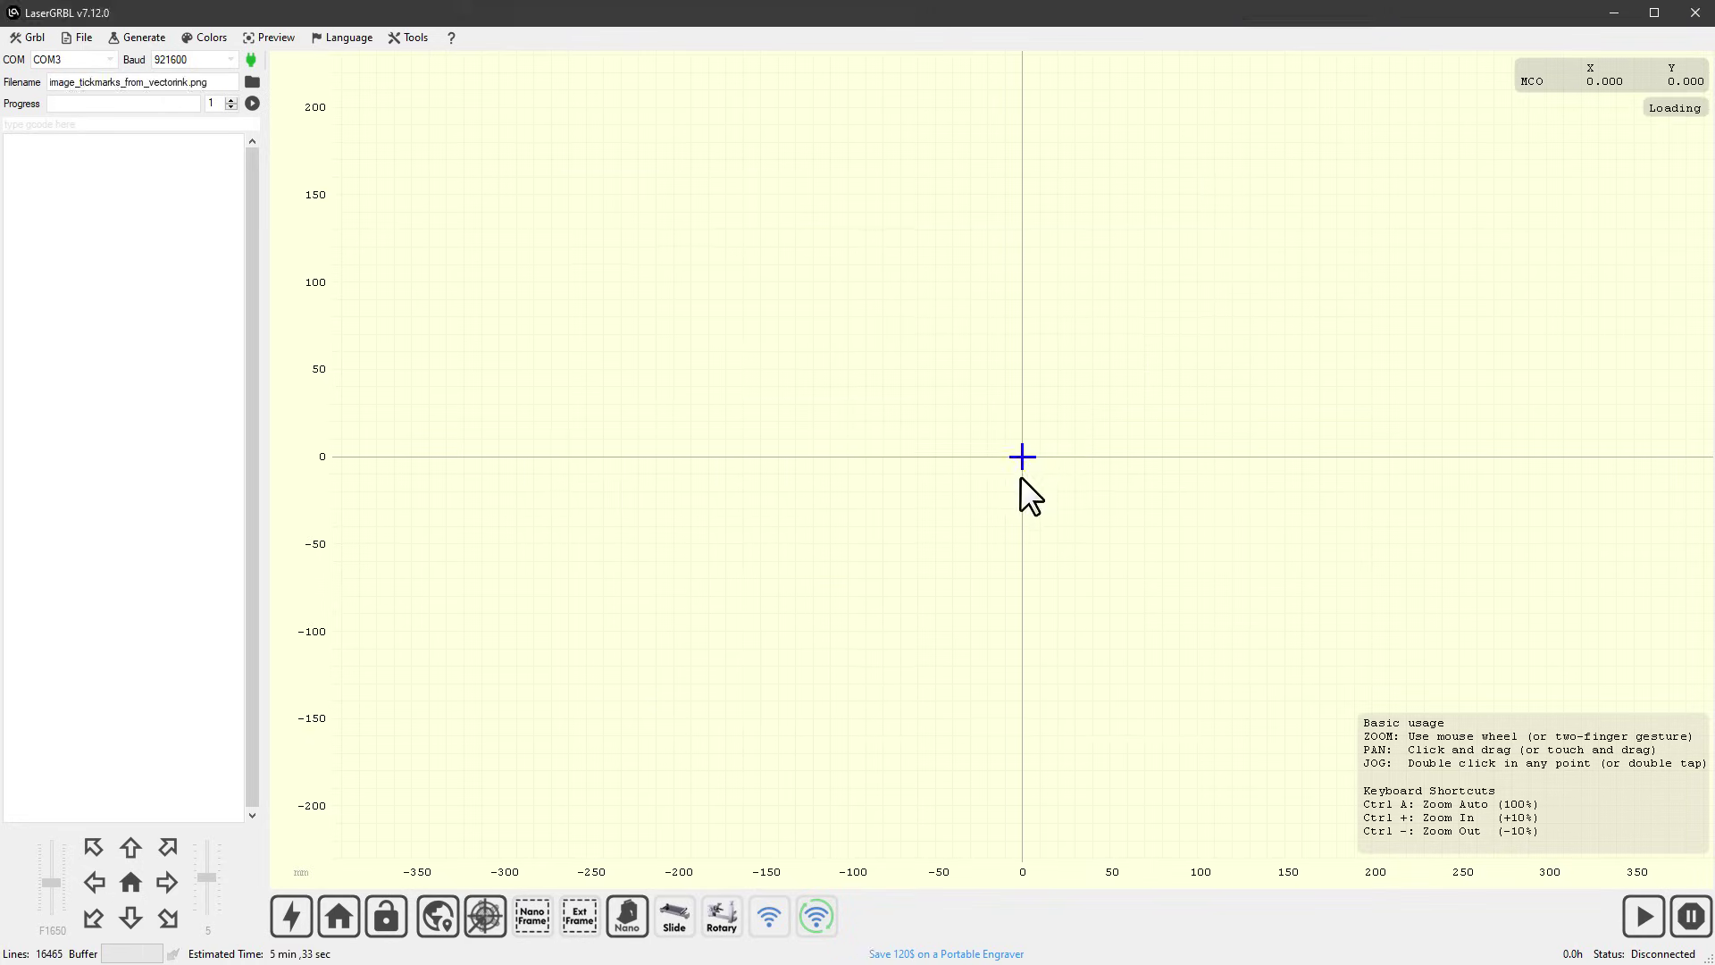
pyautogui.scroll(-2, 1130, 500)
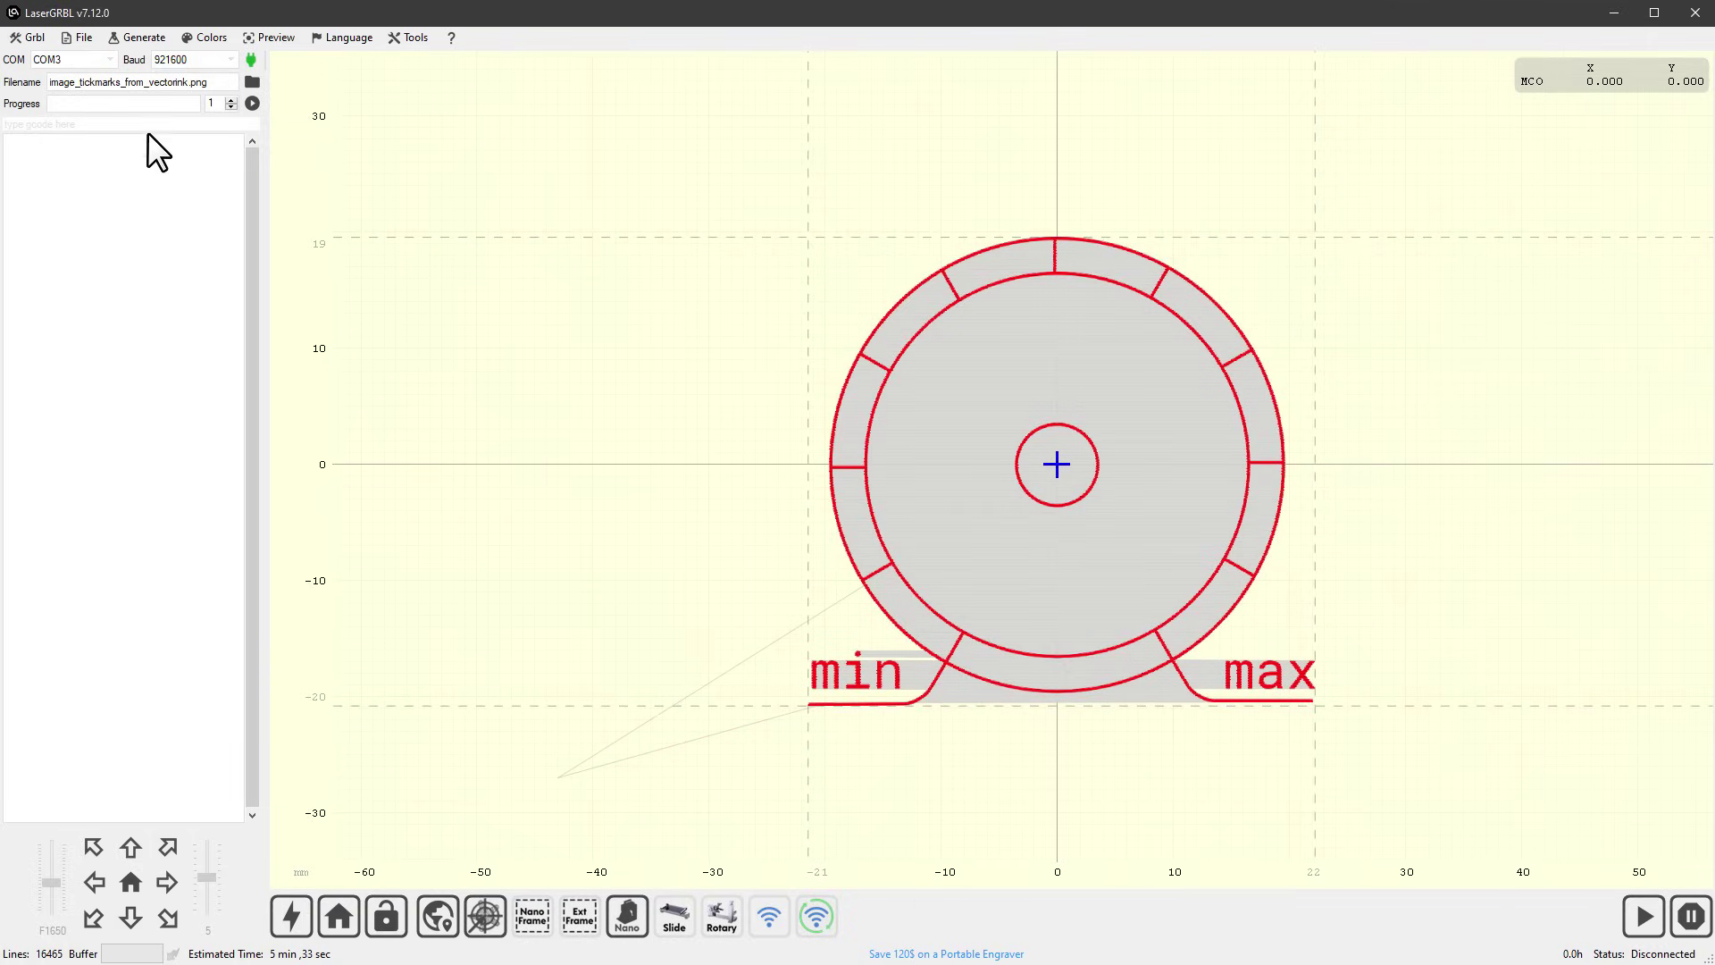
# Connect to the engraver on port COM18 at 921600 baud.
pyautogui.click(107, 60)
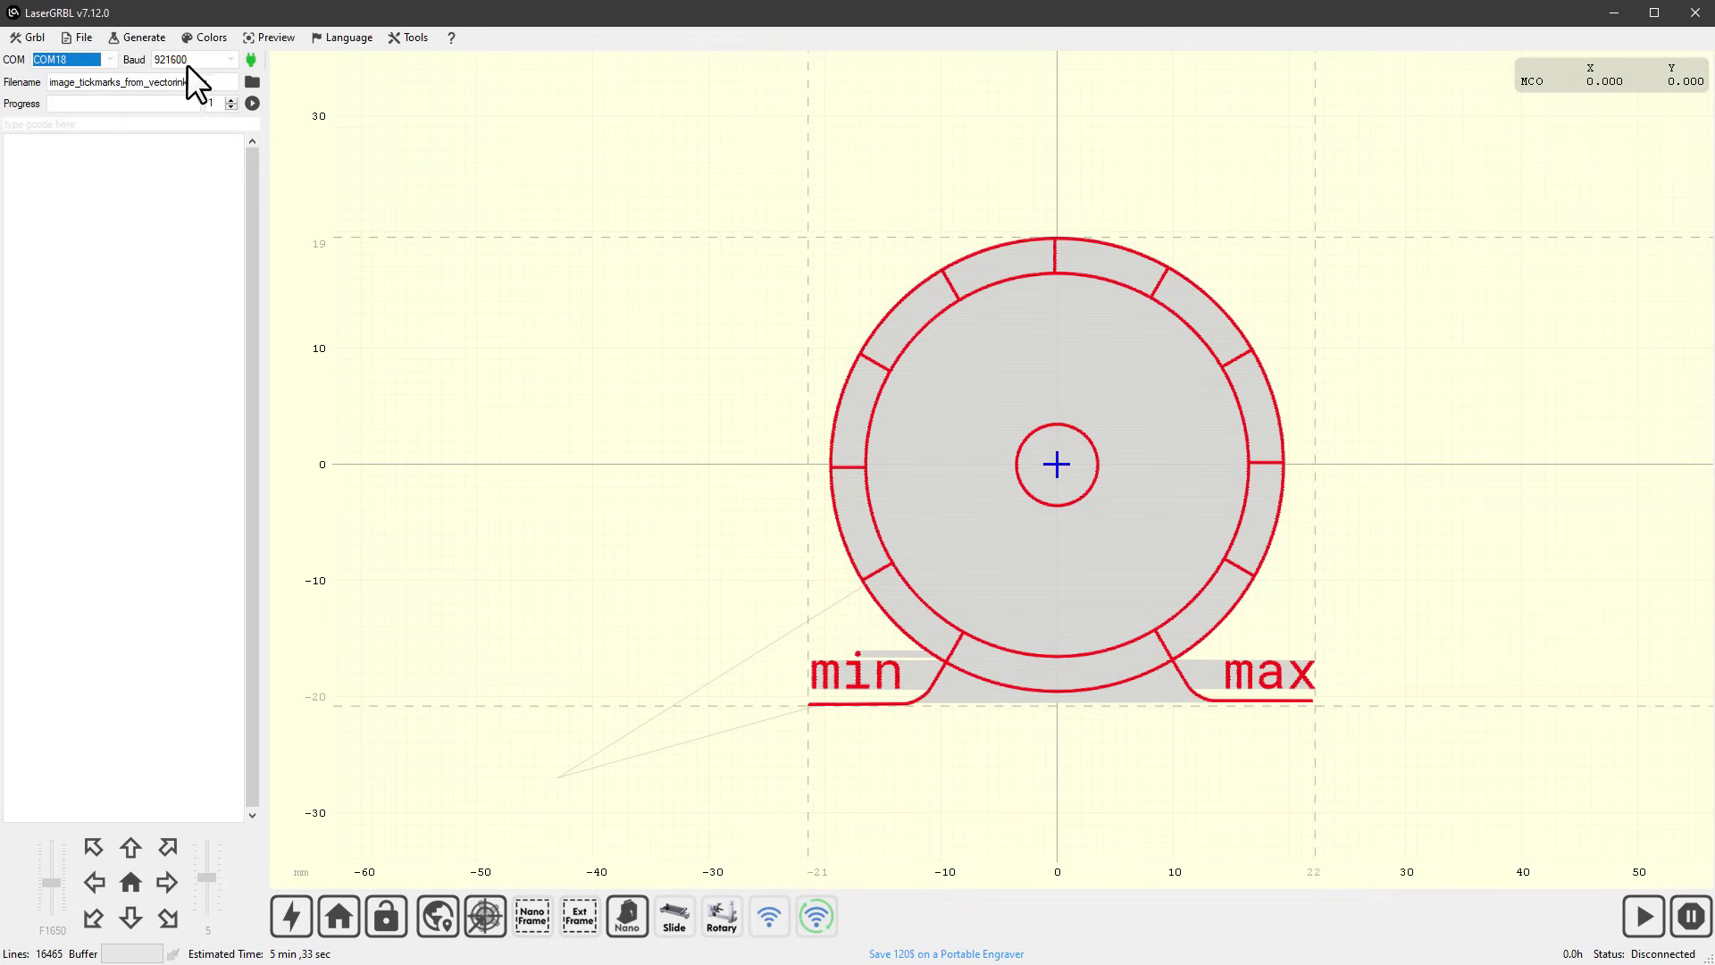
pyautogui.doubleClick(226, 57)
pyautogui.click(226, 56)
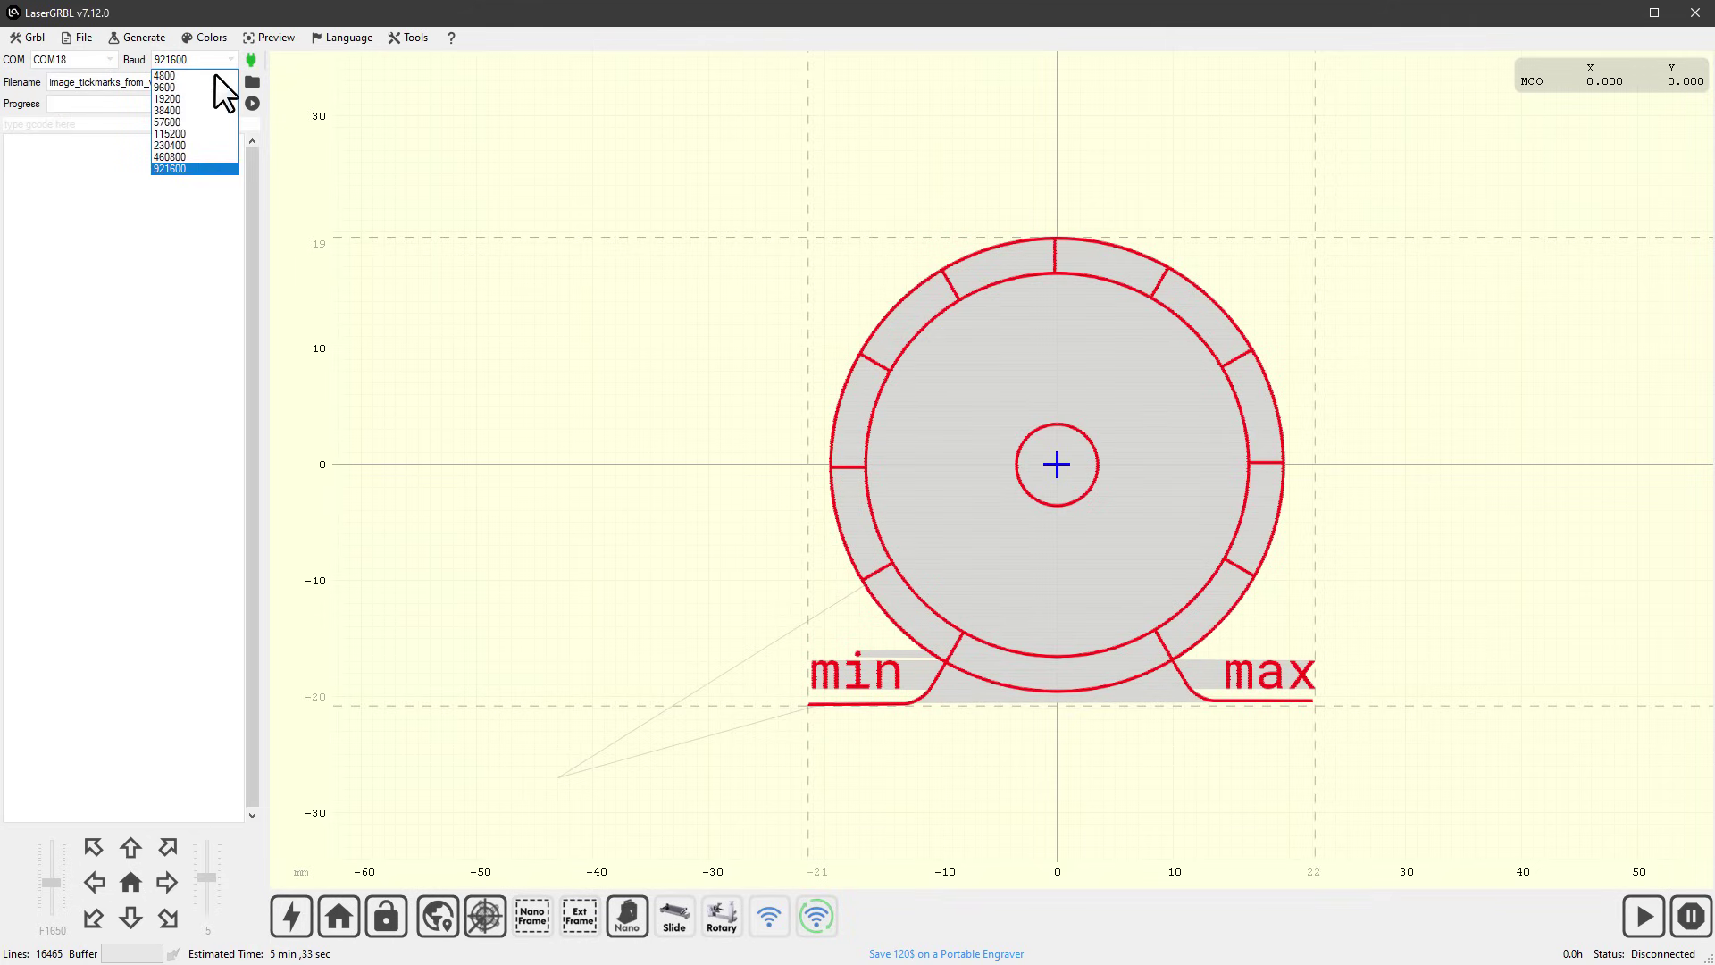
pyautogui.click(171, 169)
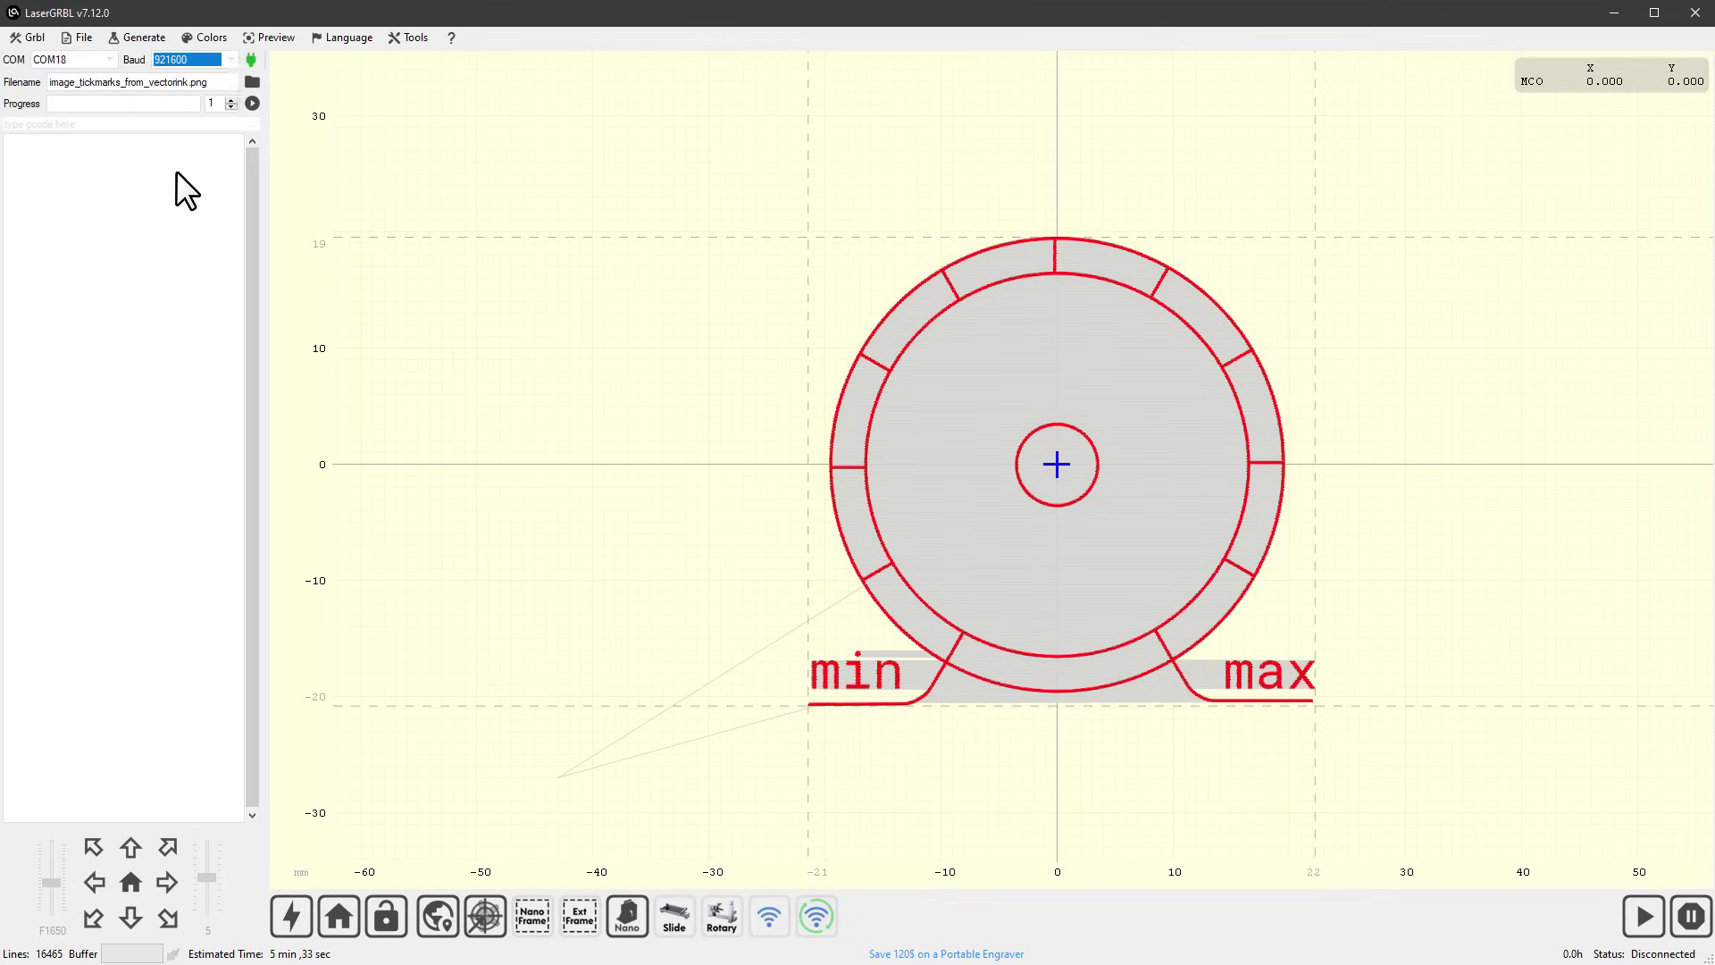
pyautogui.click(251, 60)
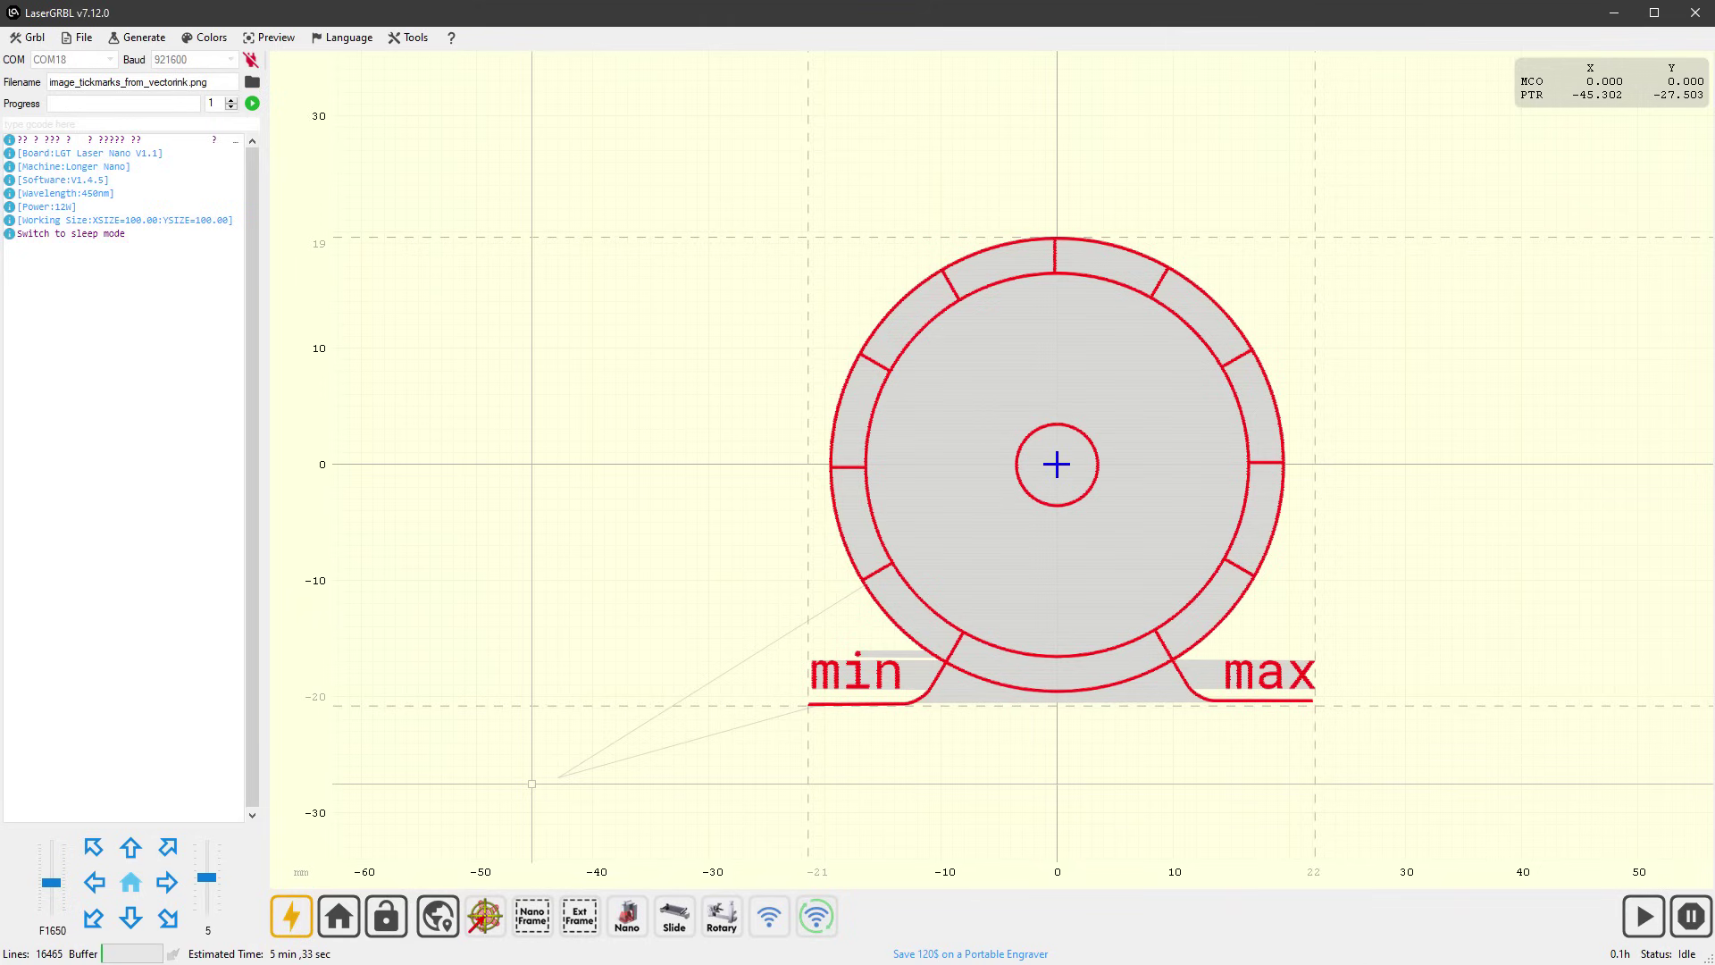
# Run the Nano frame preview for positioning and set the jog step to 10.
pyautogui.click(533, 917)
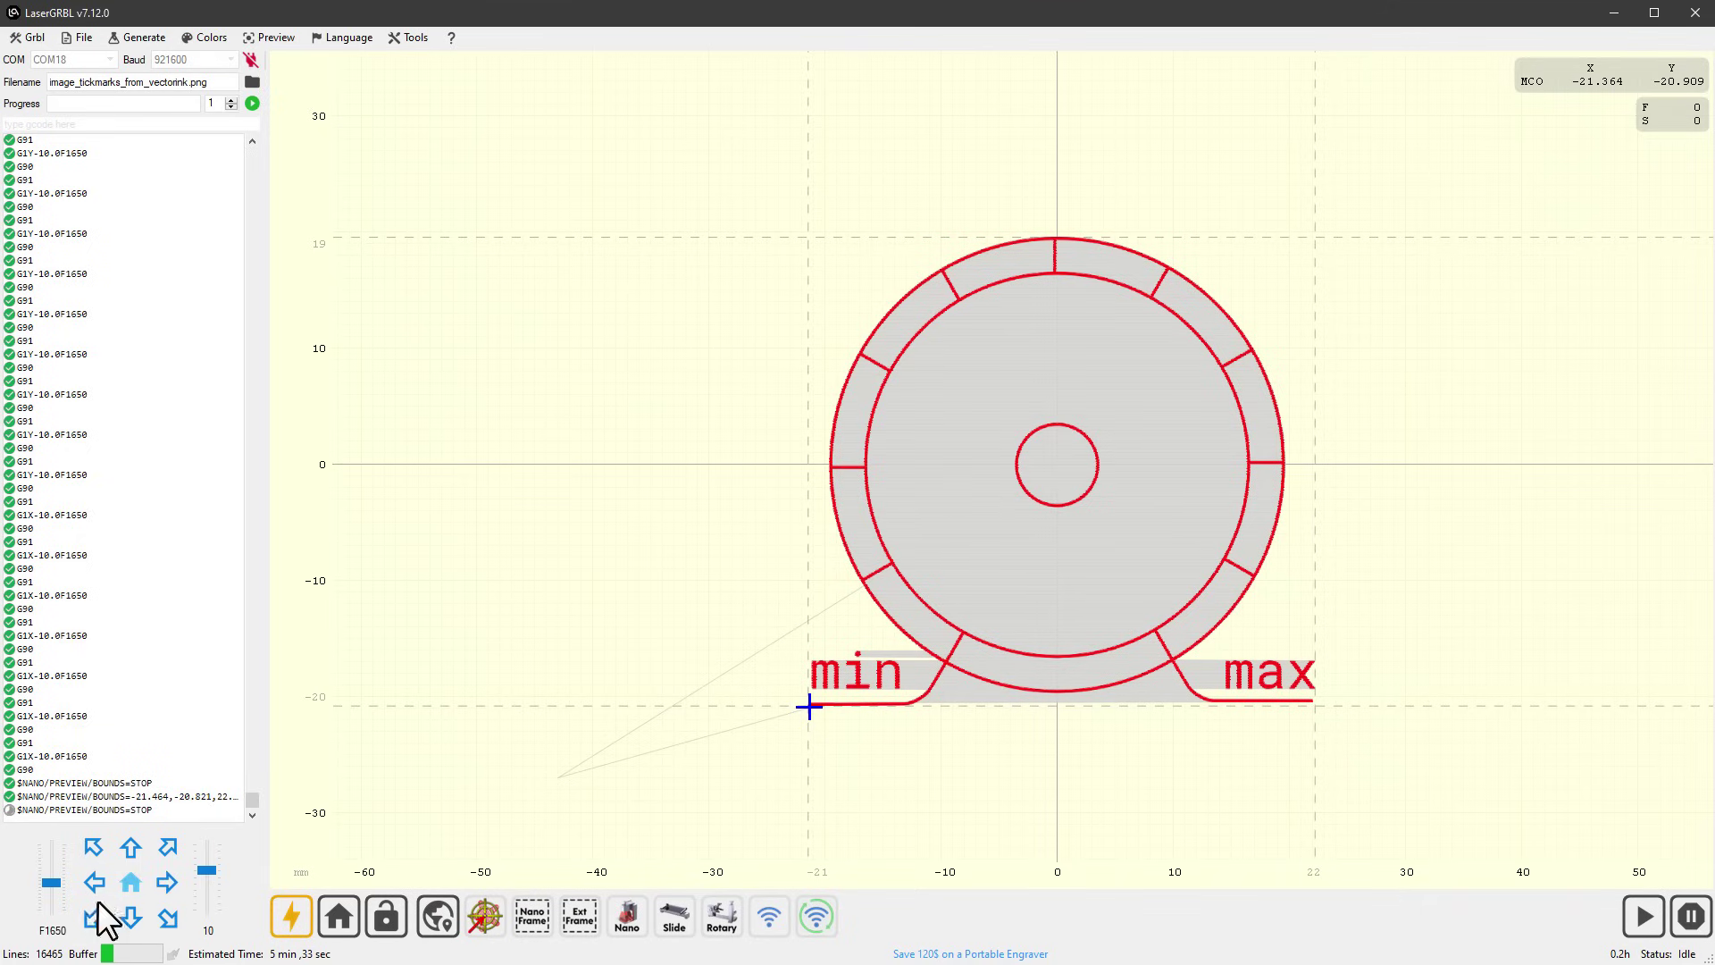
pyautogui.click(206, 875)
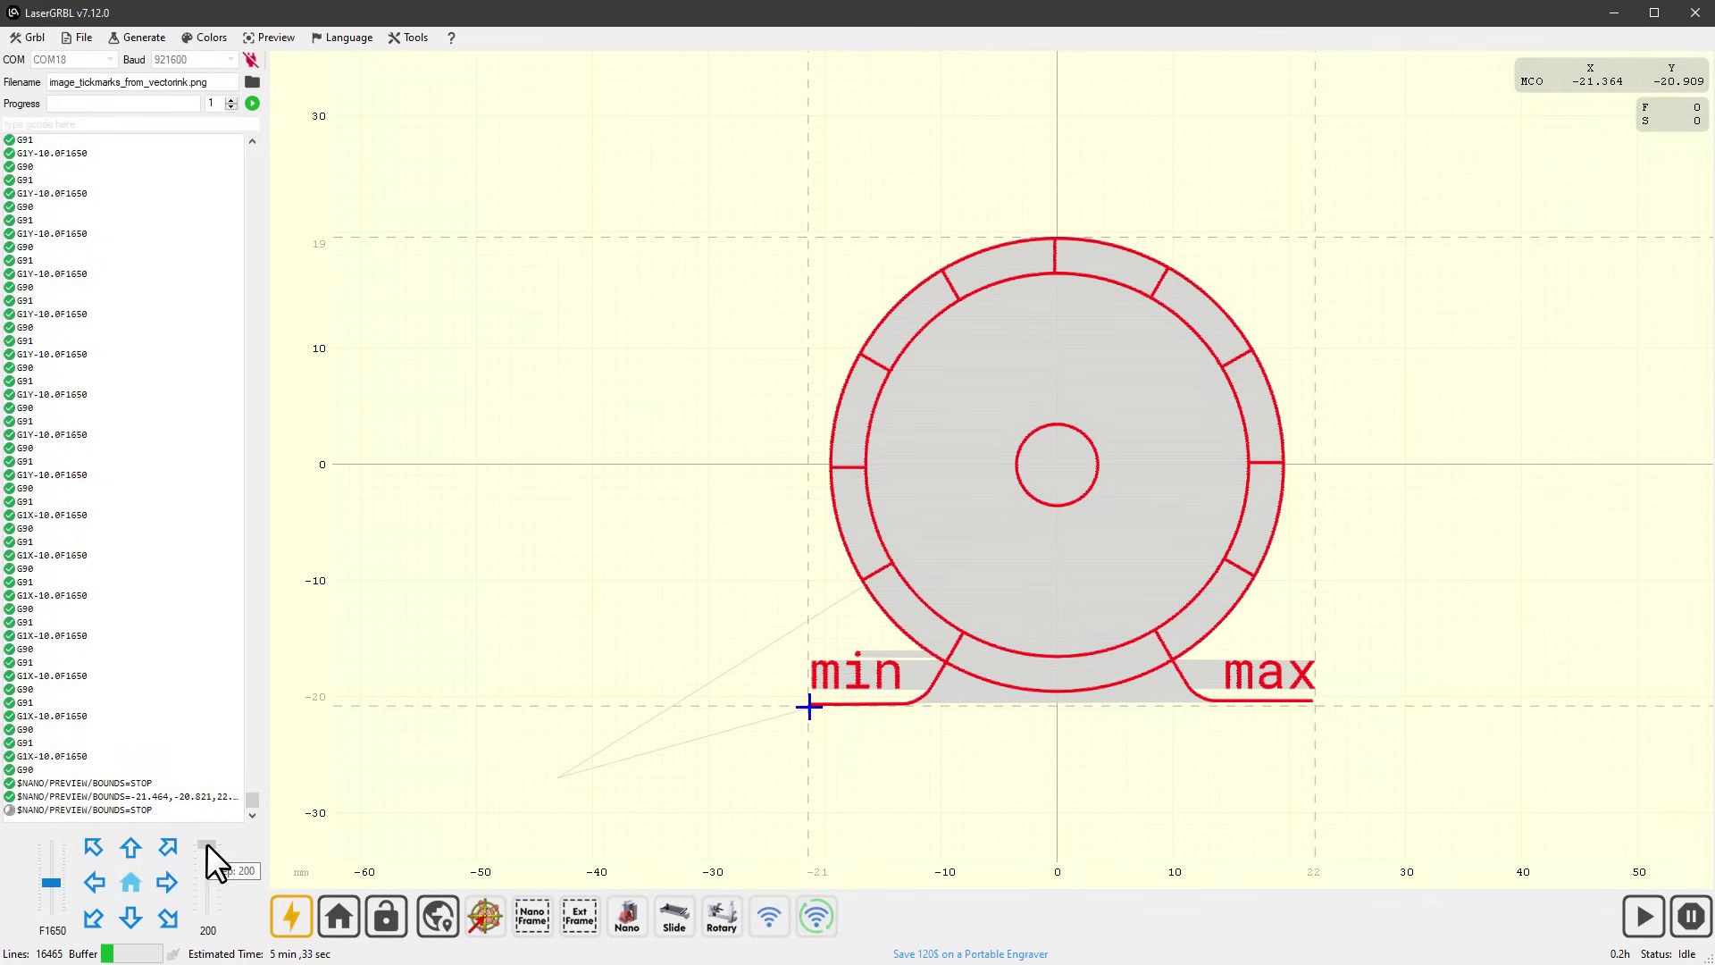
pyautogui.moveTo(206, 850); pyautogui.dragTo(206, 891)
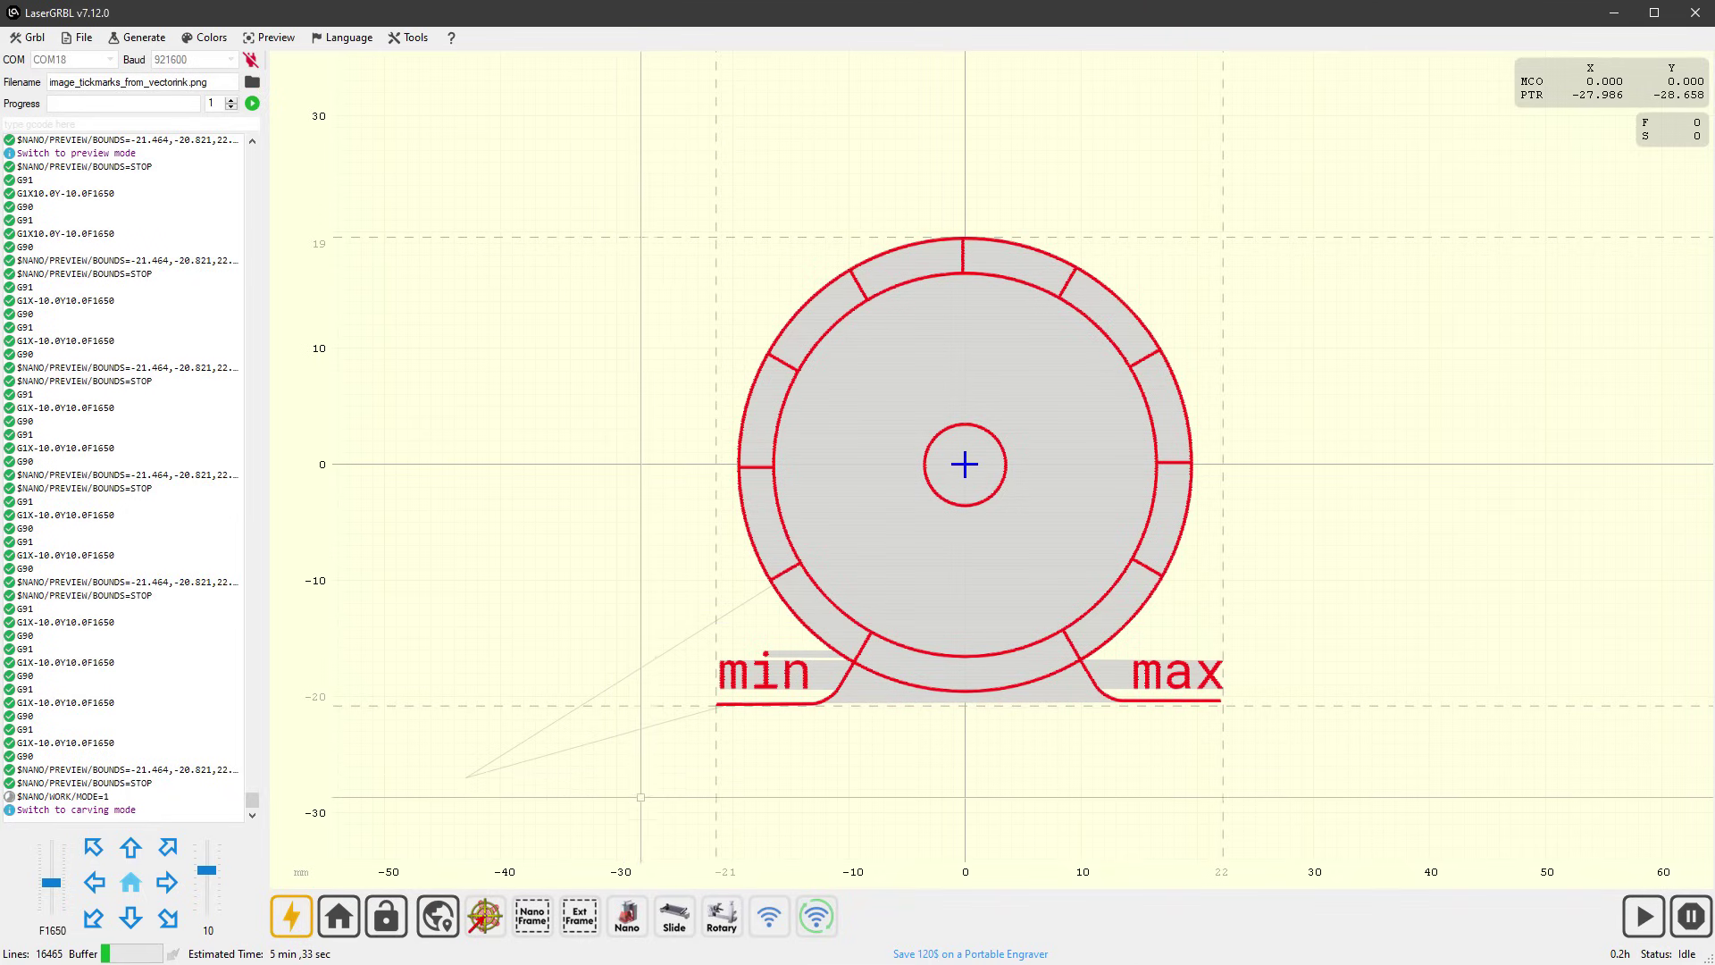
# Switch the Nano to engraving mode and start the engraving job, accepting the safety goggles reminder.
pyautogui.click(629, 920)
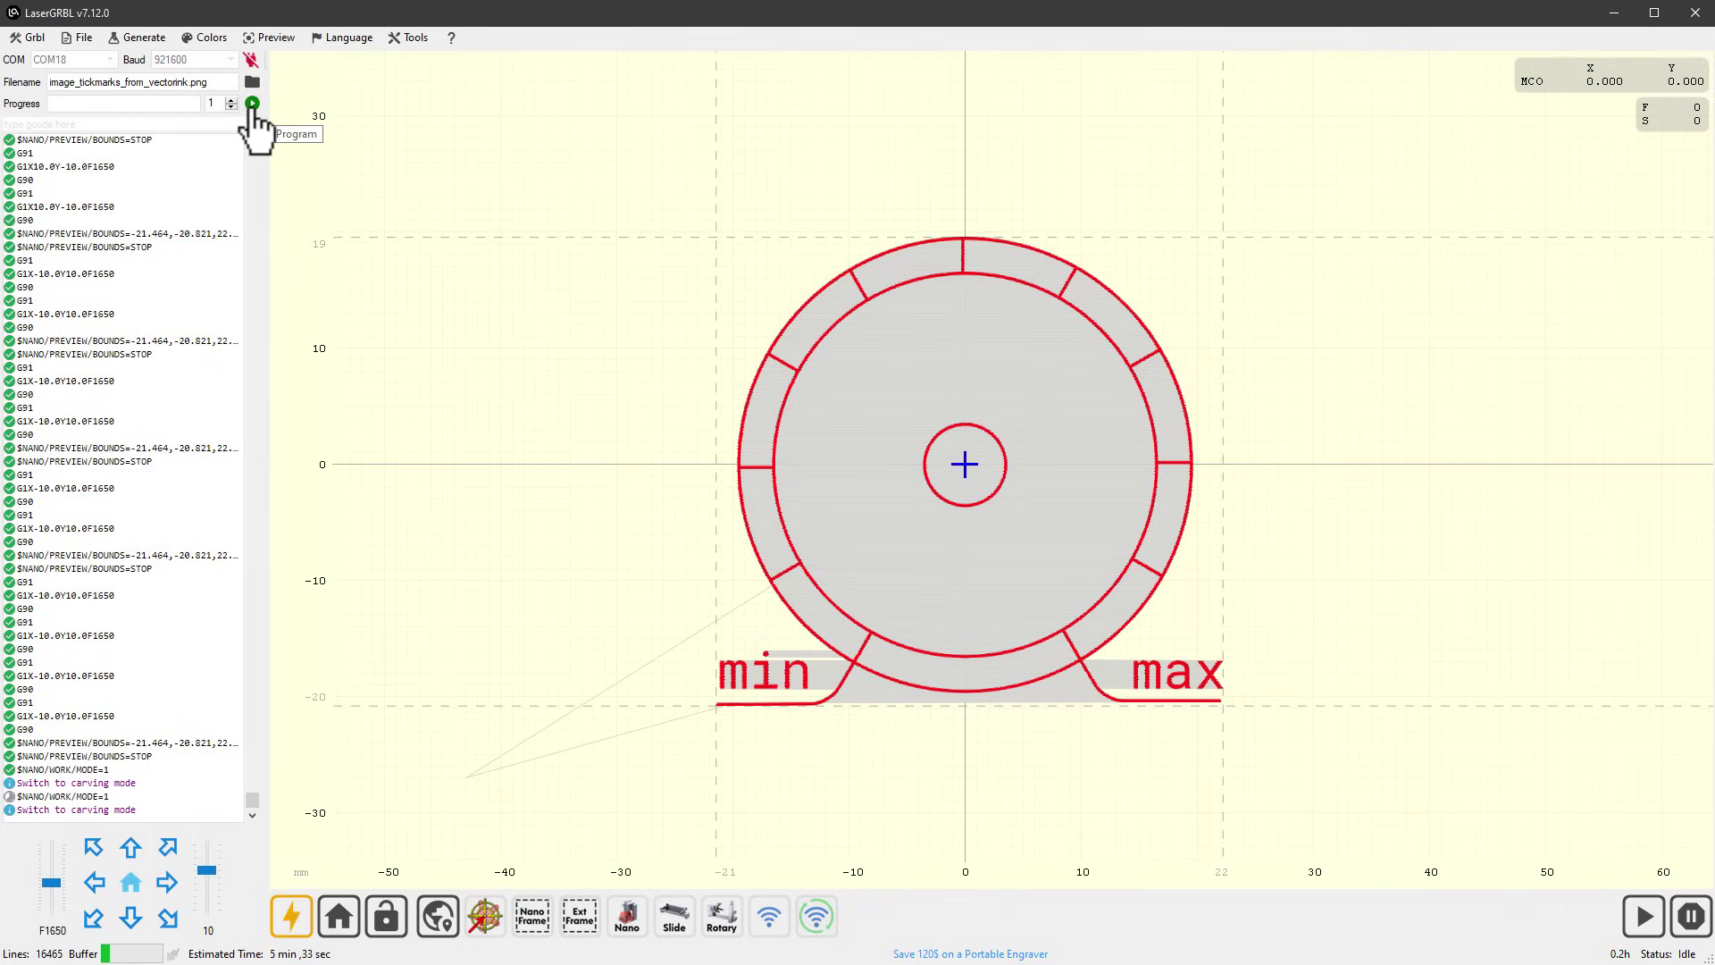
pyautogui.click(253, 104)
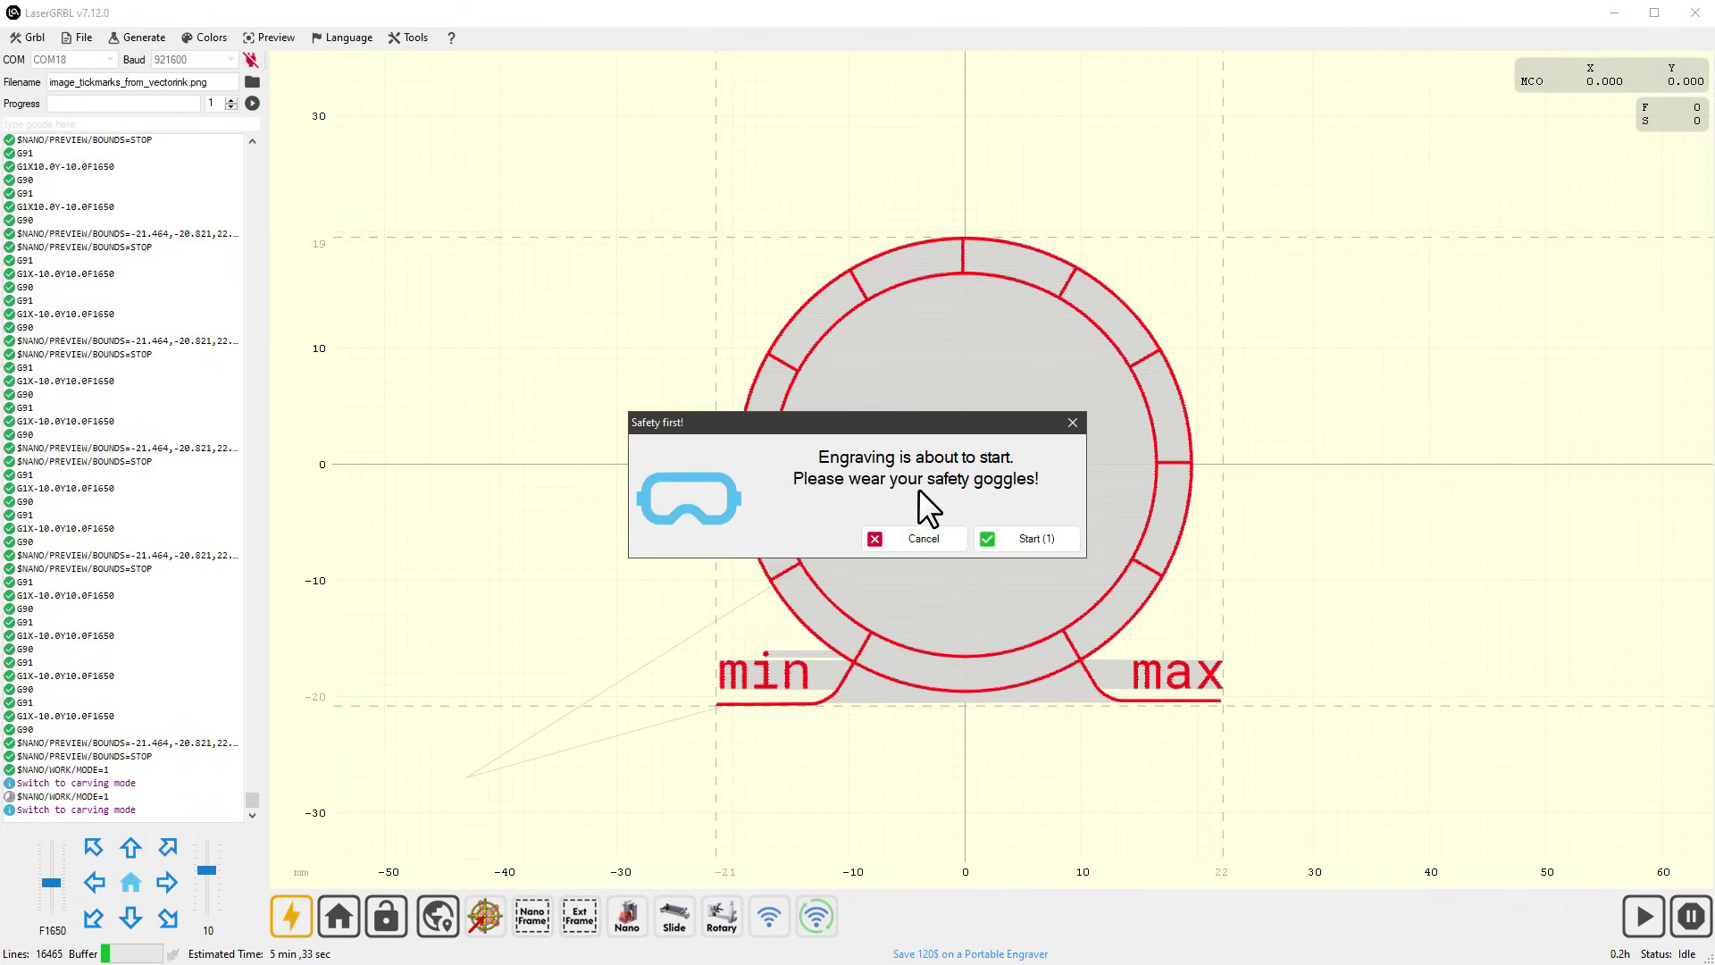
pyautogui.press('Return')
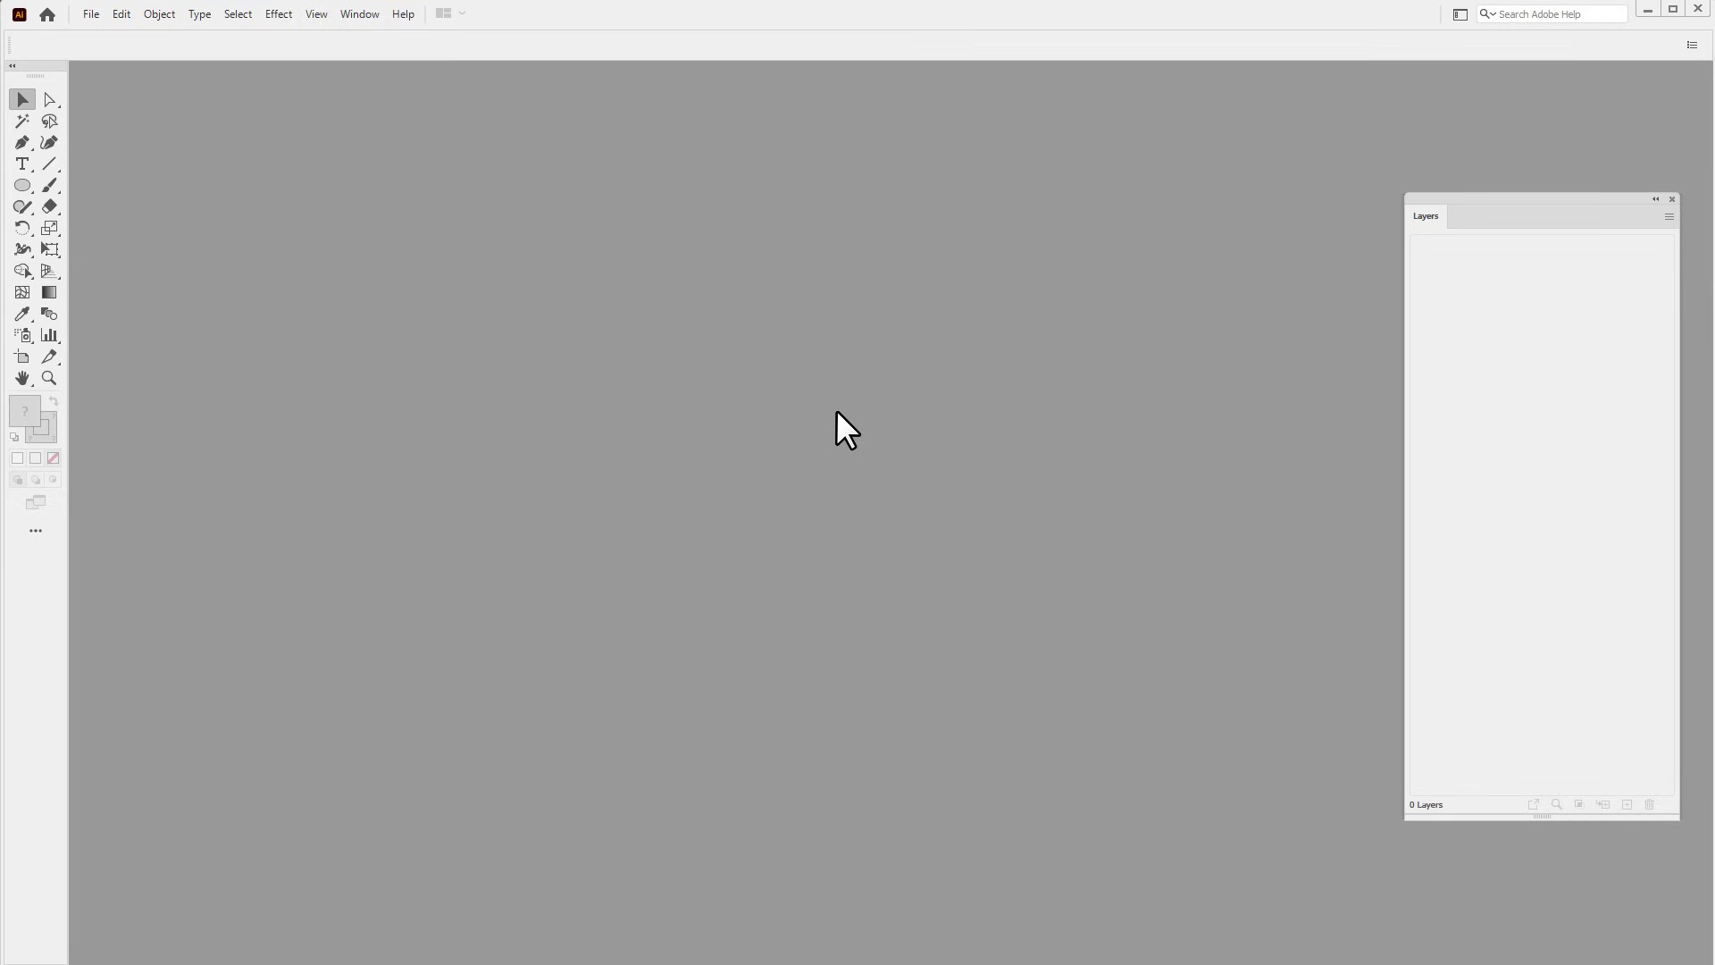
# Switch to Adobe Illustrator and create a new 86 x 54 mm landscape document in CMYK at 300 ppi.
pyautogui.click(89, 14)
pyautogui.click(107, 35)
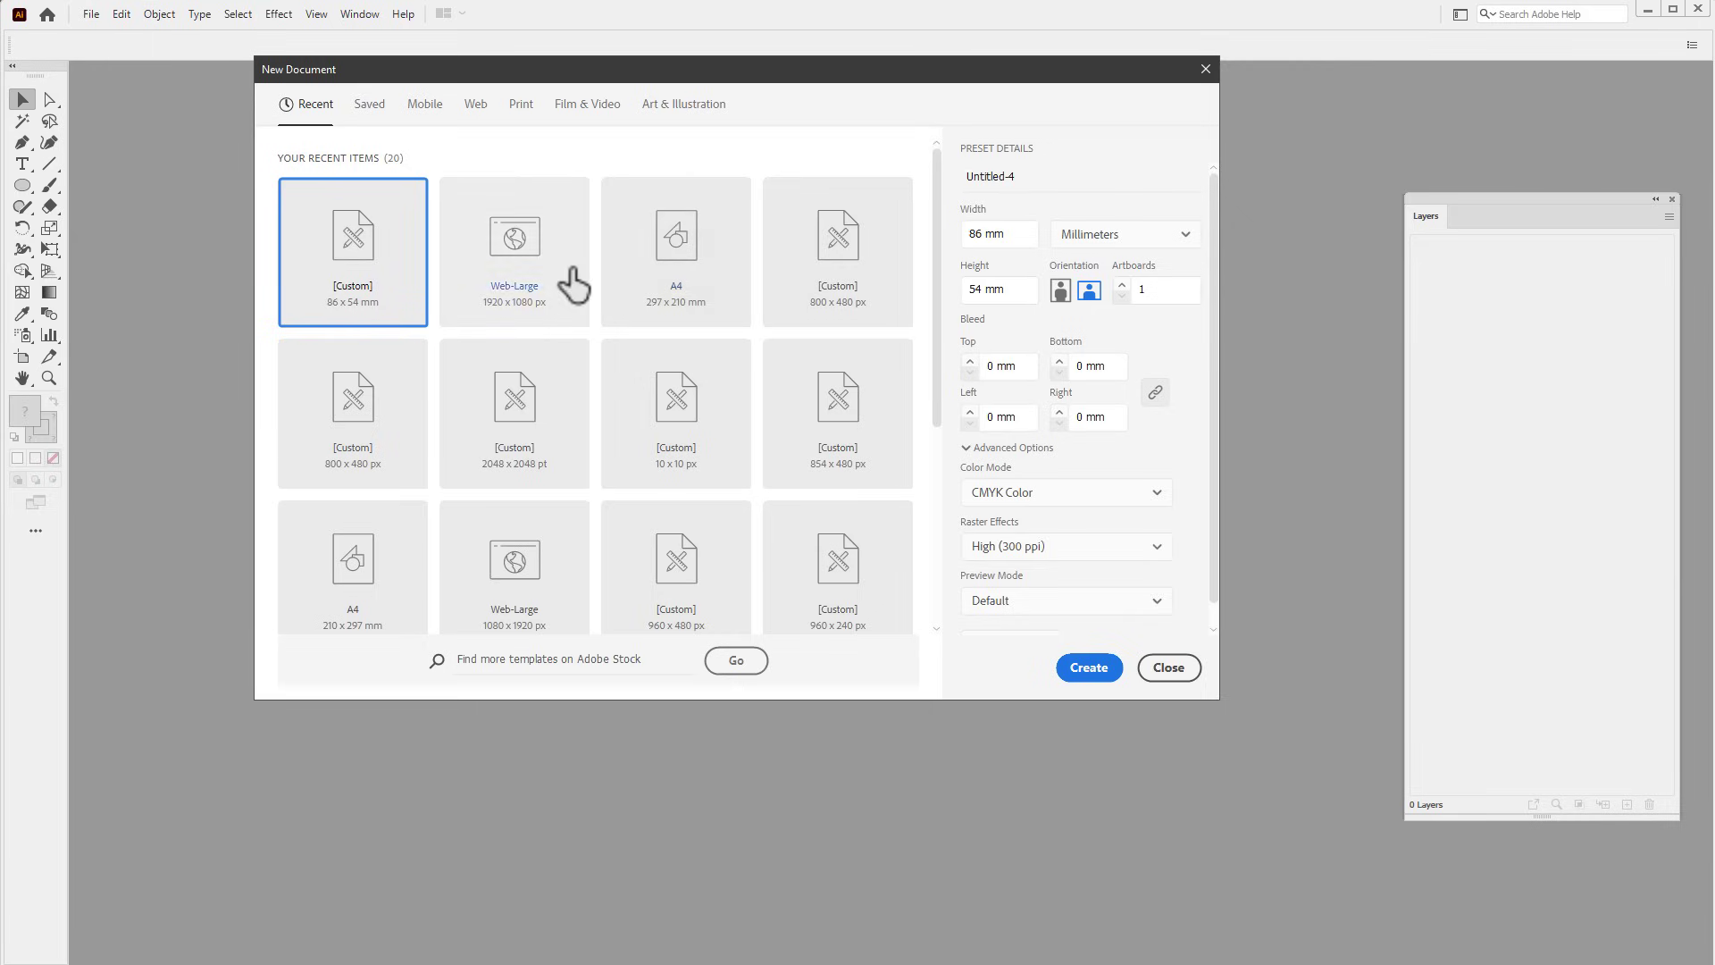
pyautogui.click(997, 233)
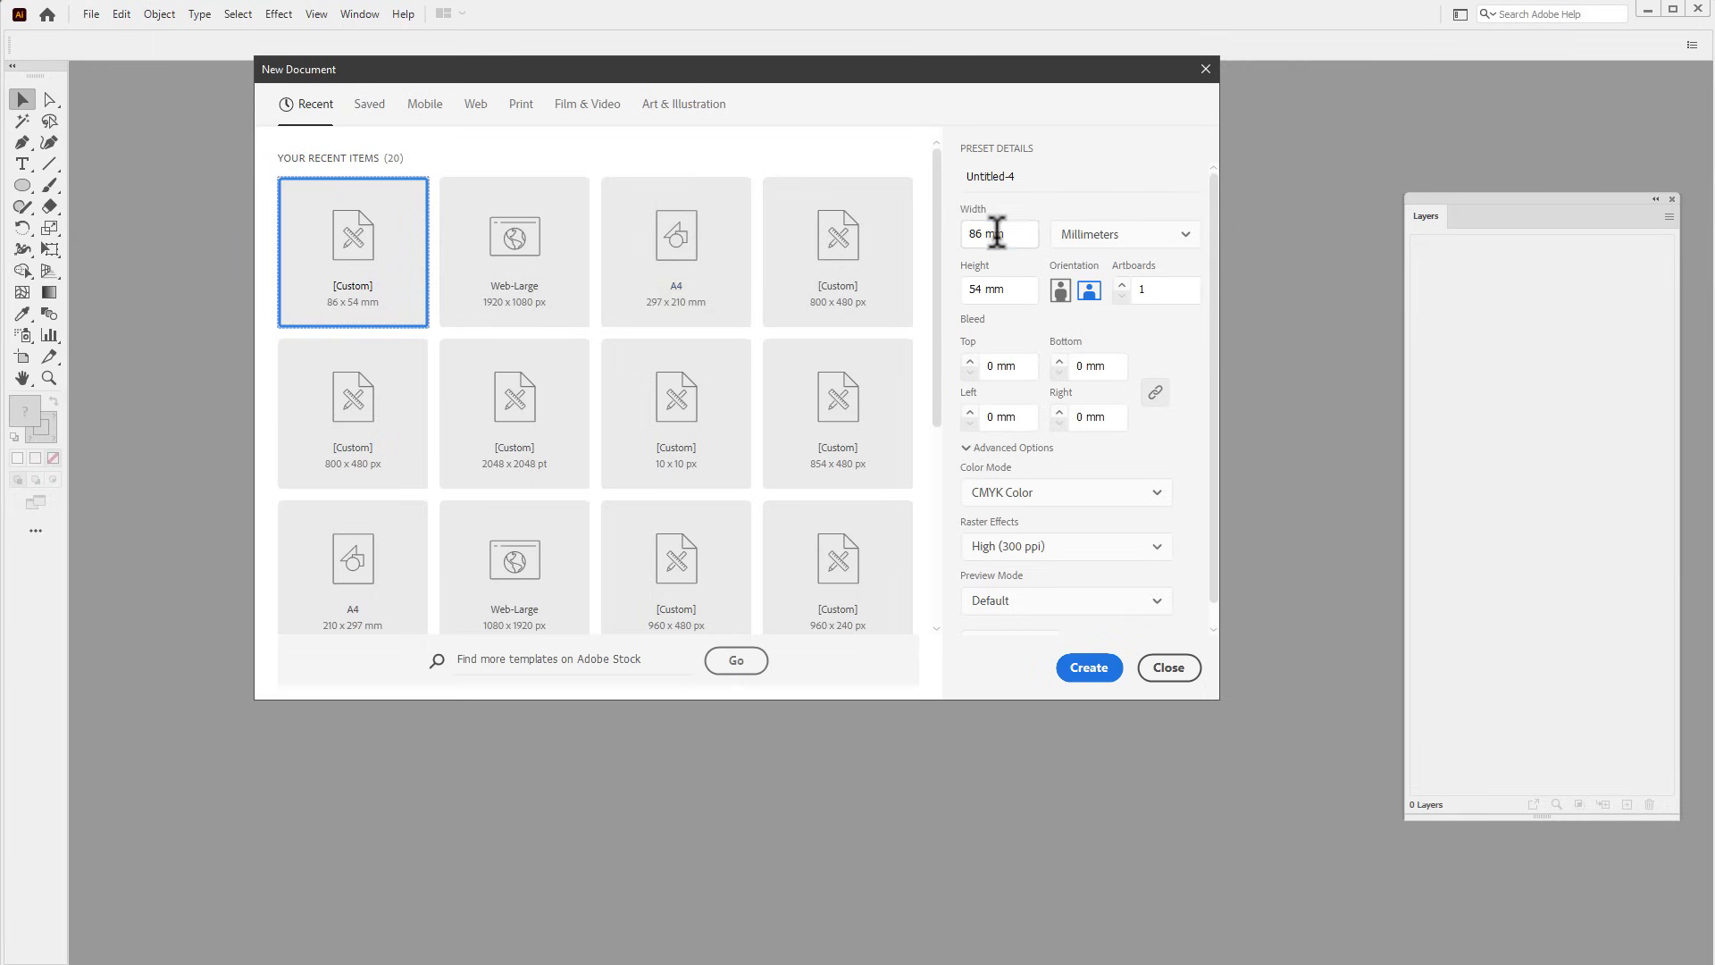
pyautogui.click(1086, 670)
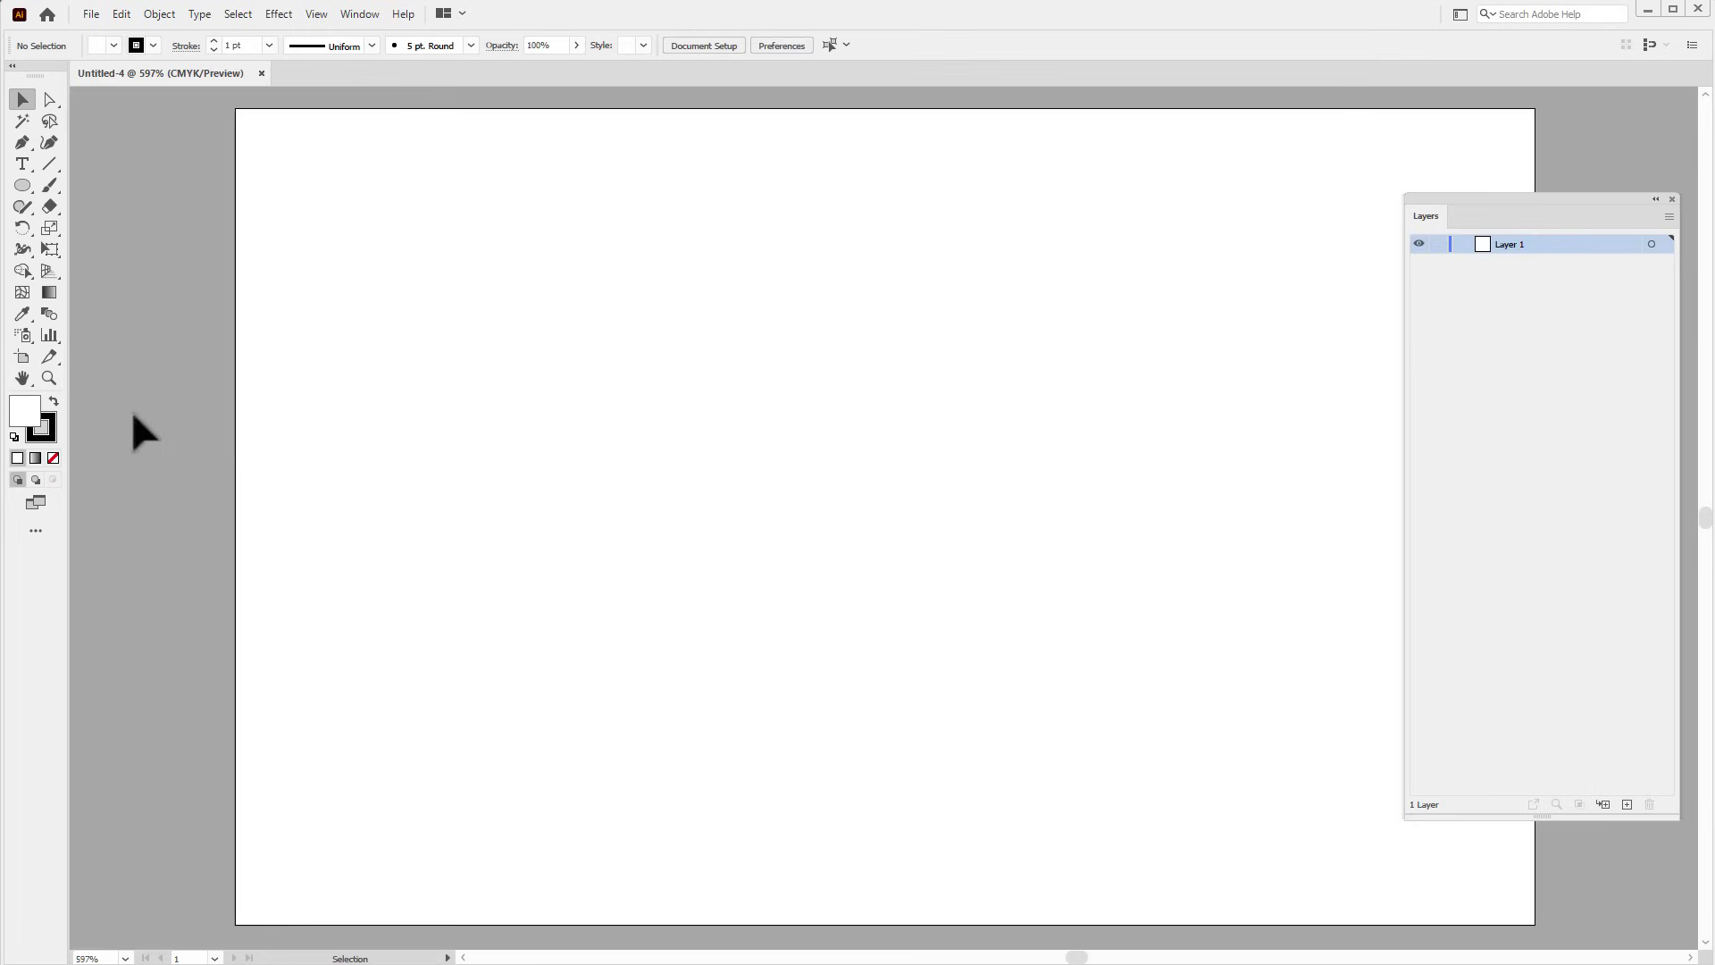
# Draw a 7 mm diameter circle and center it horizontally and vertically on the artboard.
pyautogui.click(23, 185)
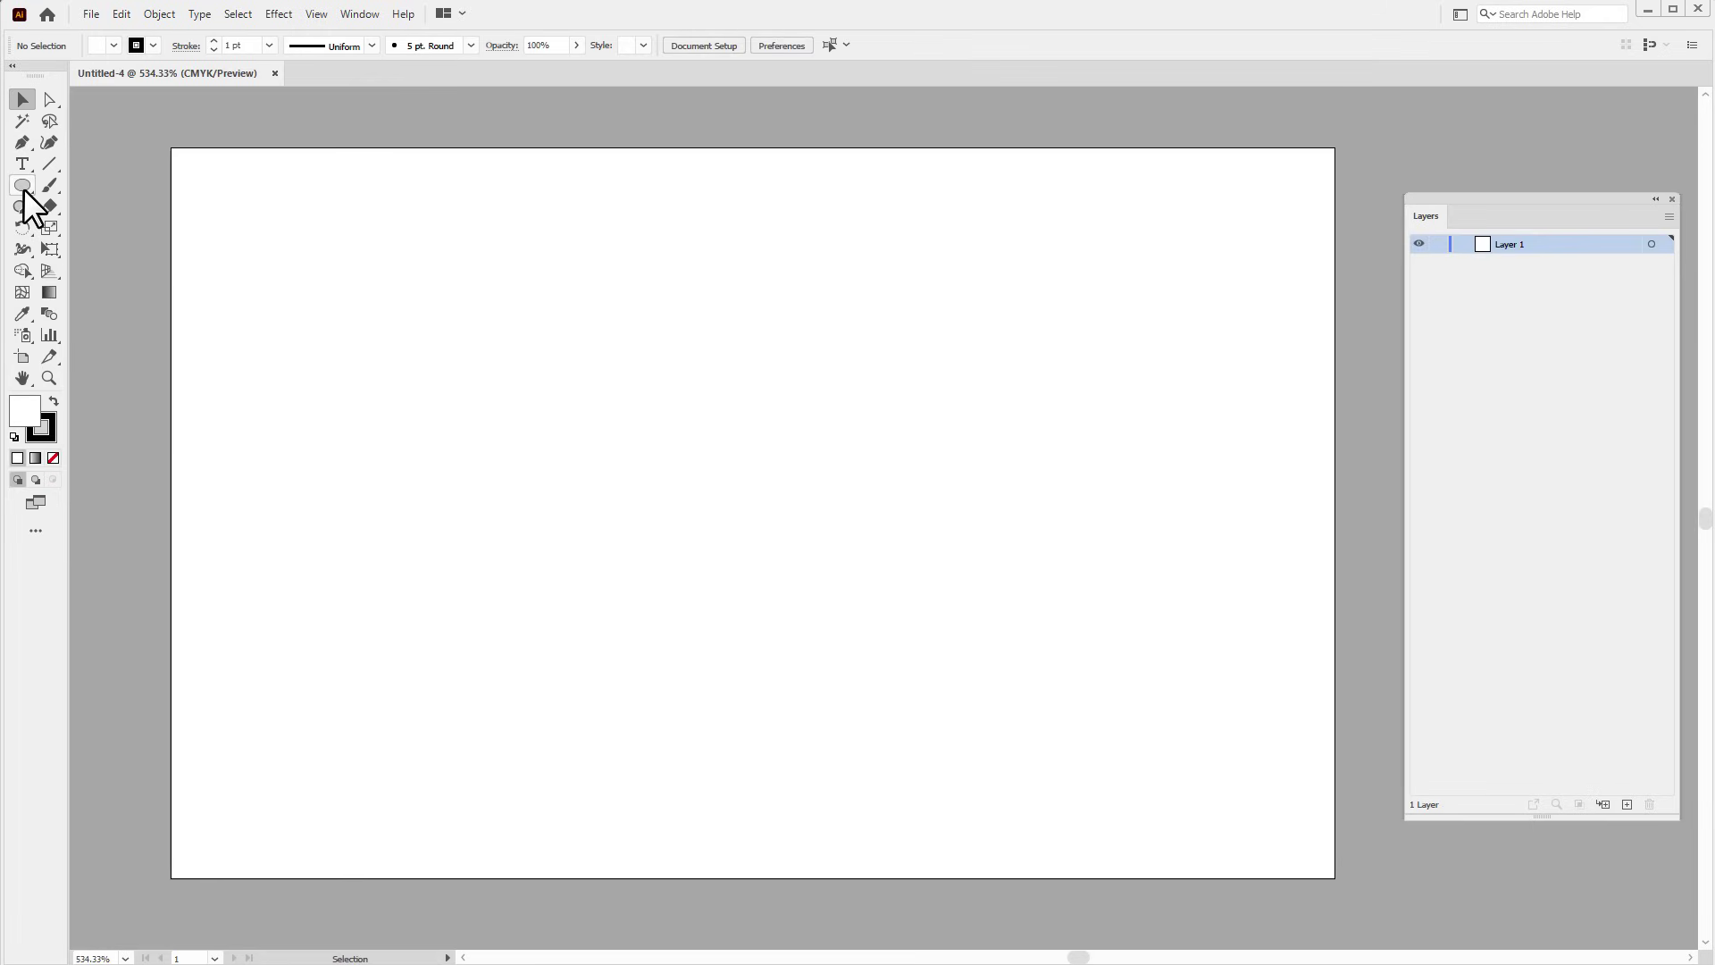
pyautogui.click(664, 401)
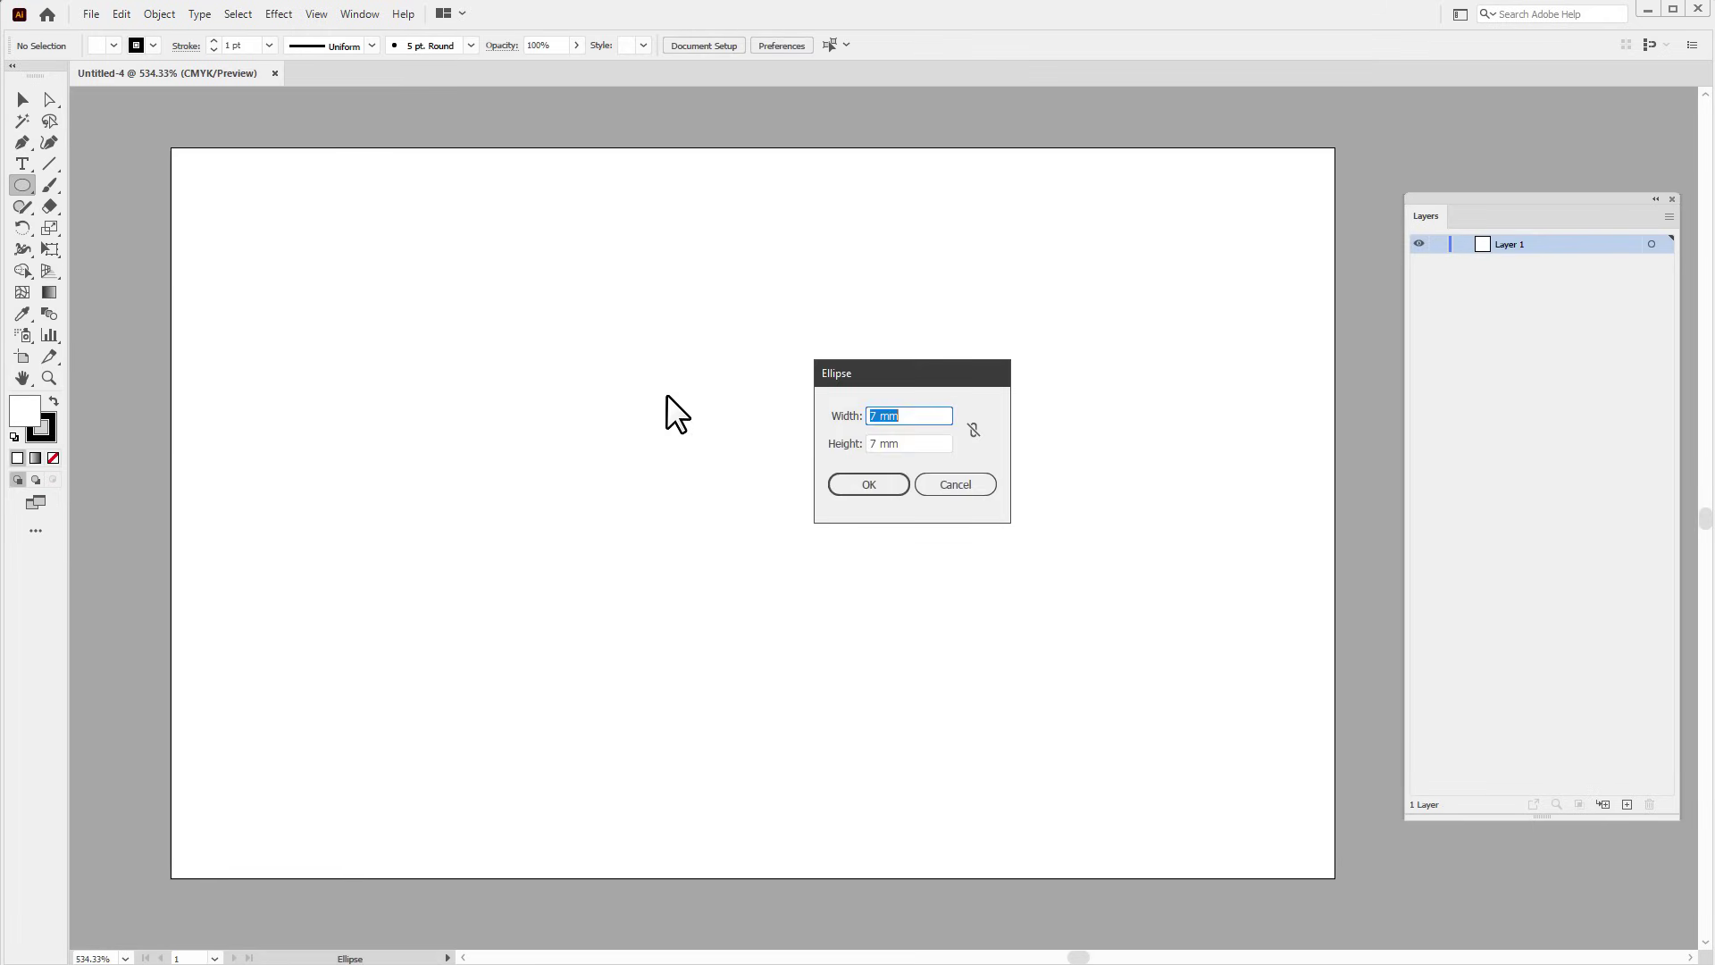
pyautogui.write('7')
pyautogui.press('Tab')
pyautogui.write('7')
pyautogui.press('Return')
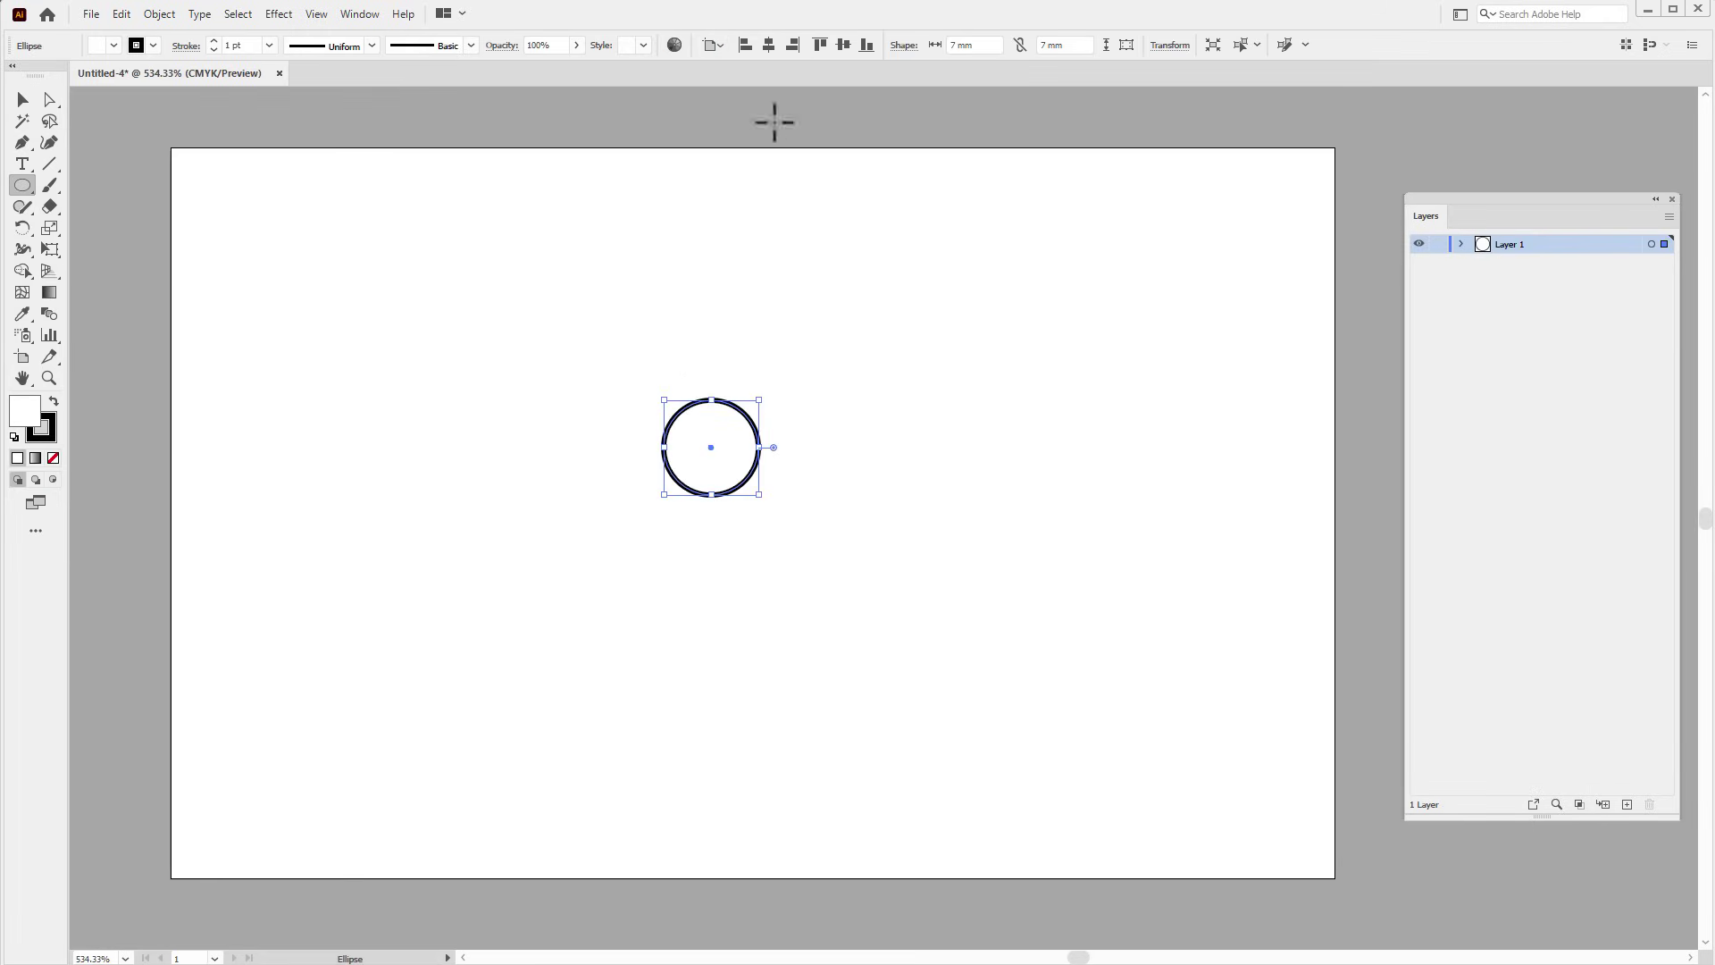
pyautogui.click(769, 48)
pyautogui.click(836, 50)
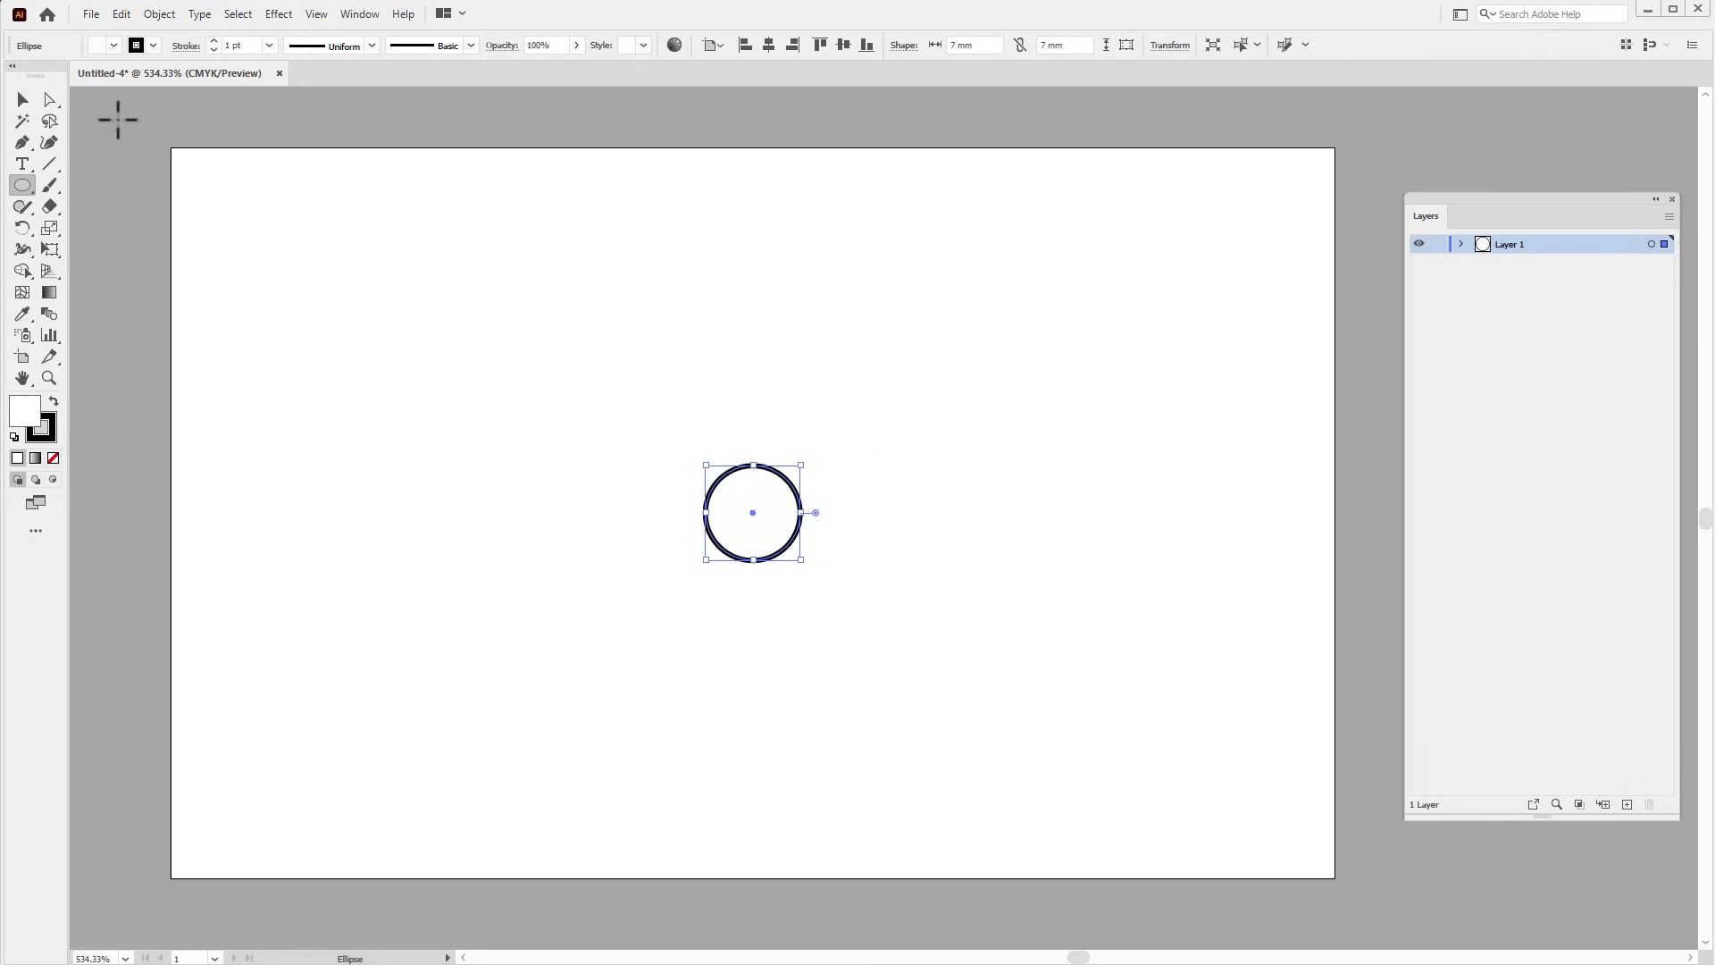
# Set the 7 mm circle's stroke weight to 0.5 pt and deselect it.
pyautogui.click(29, 96)
pyautogui.click(268, 45)
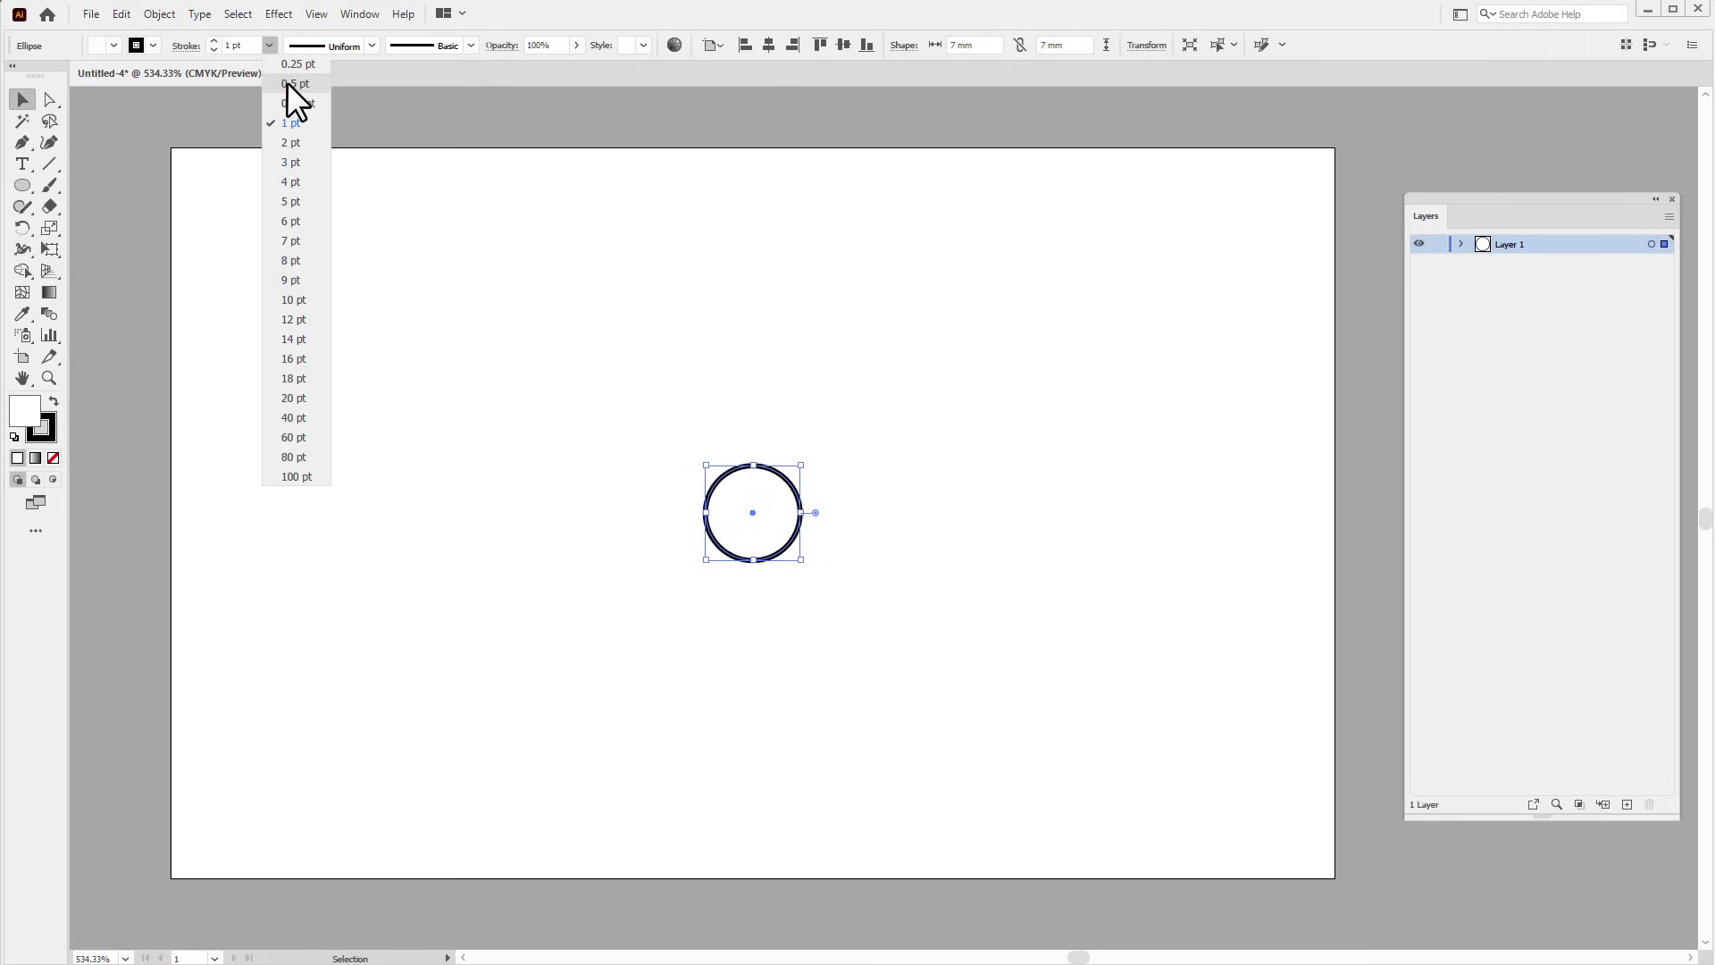
pyautogui.click(287, 83)
pyautogui.hotkey('ctrl', 'shift', 'a')
# Draw a 30 mm diameter circle and remove its fill.
pyautogui.click(24, 184)
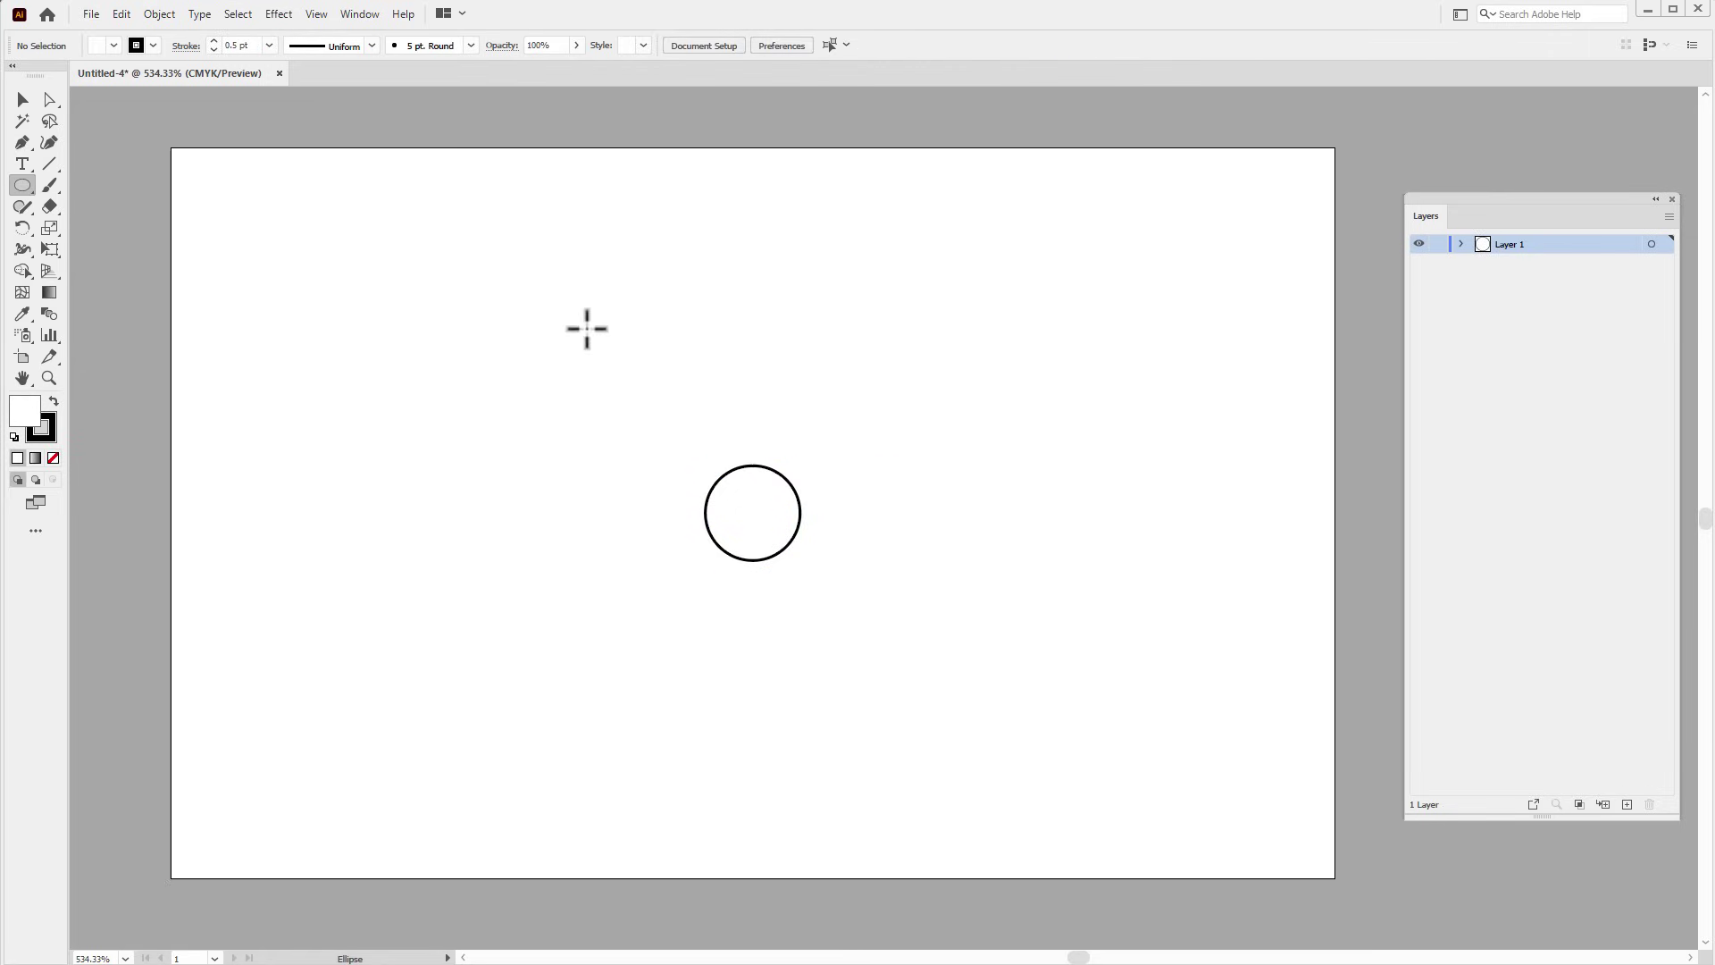
pyautogui.click(574, 319)
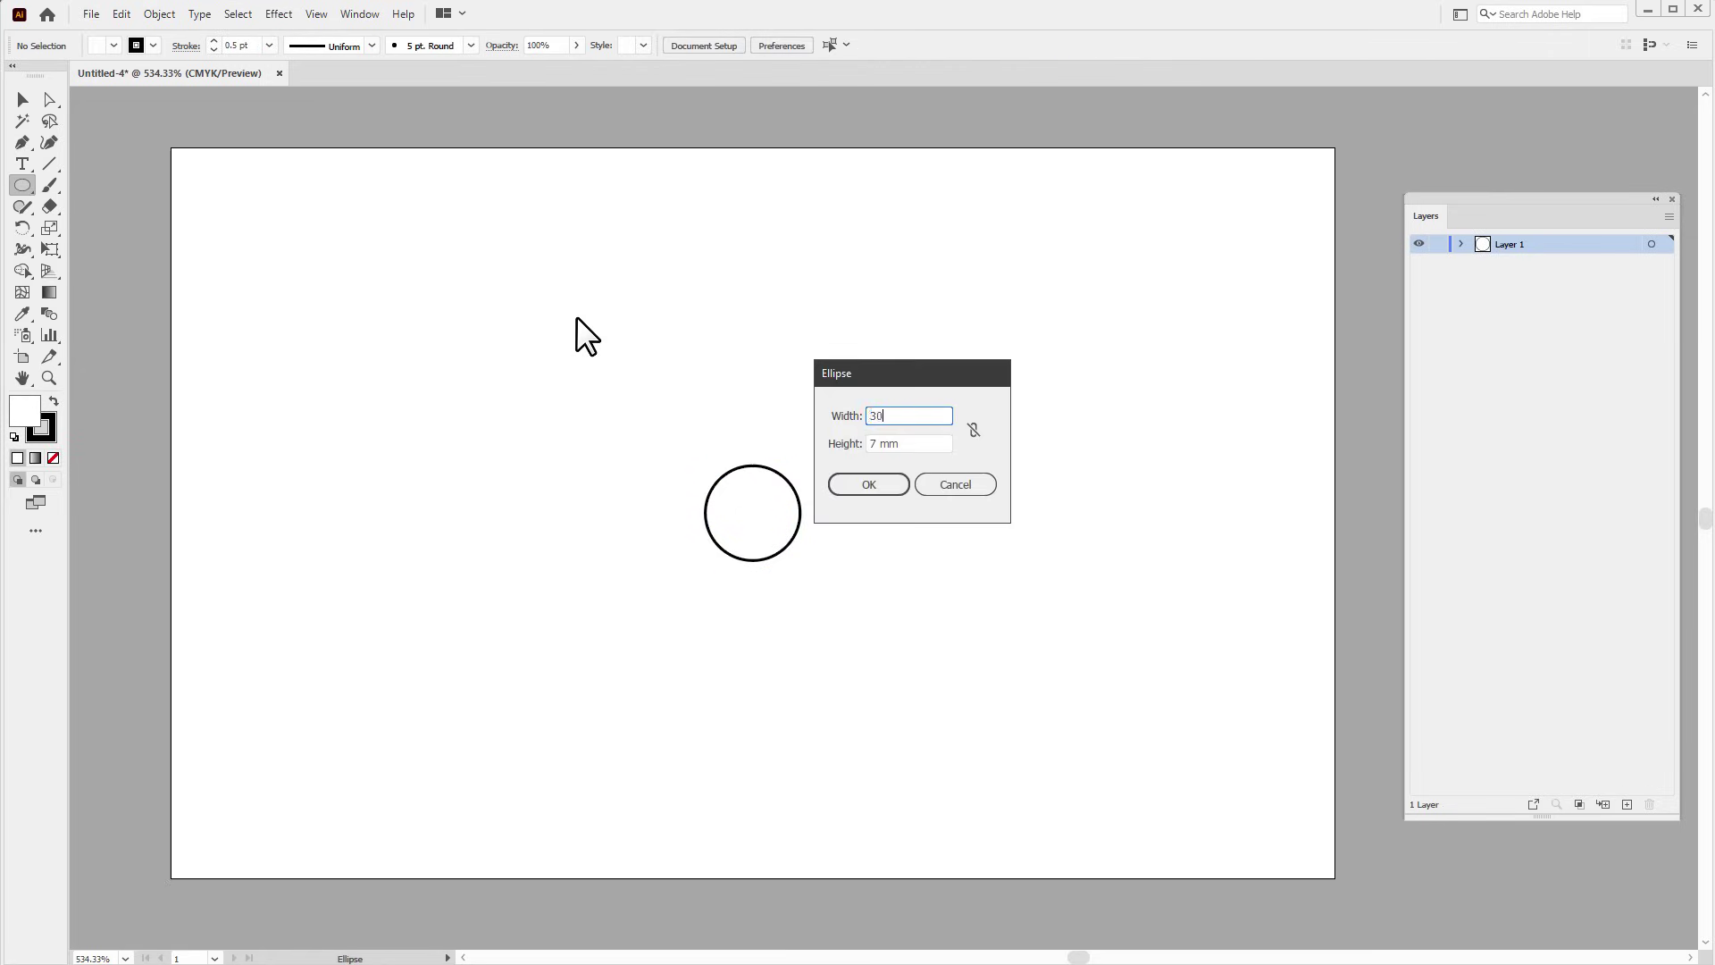
pyautogui.press('Tab')
pyautogui.write('30')
pyautogui.press('Return')
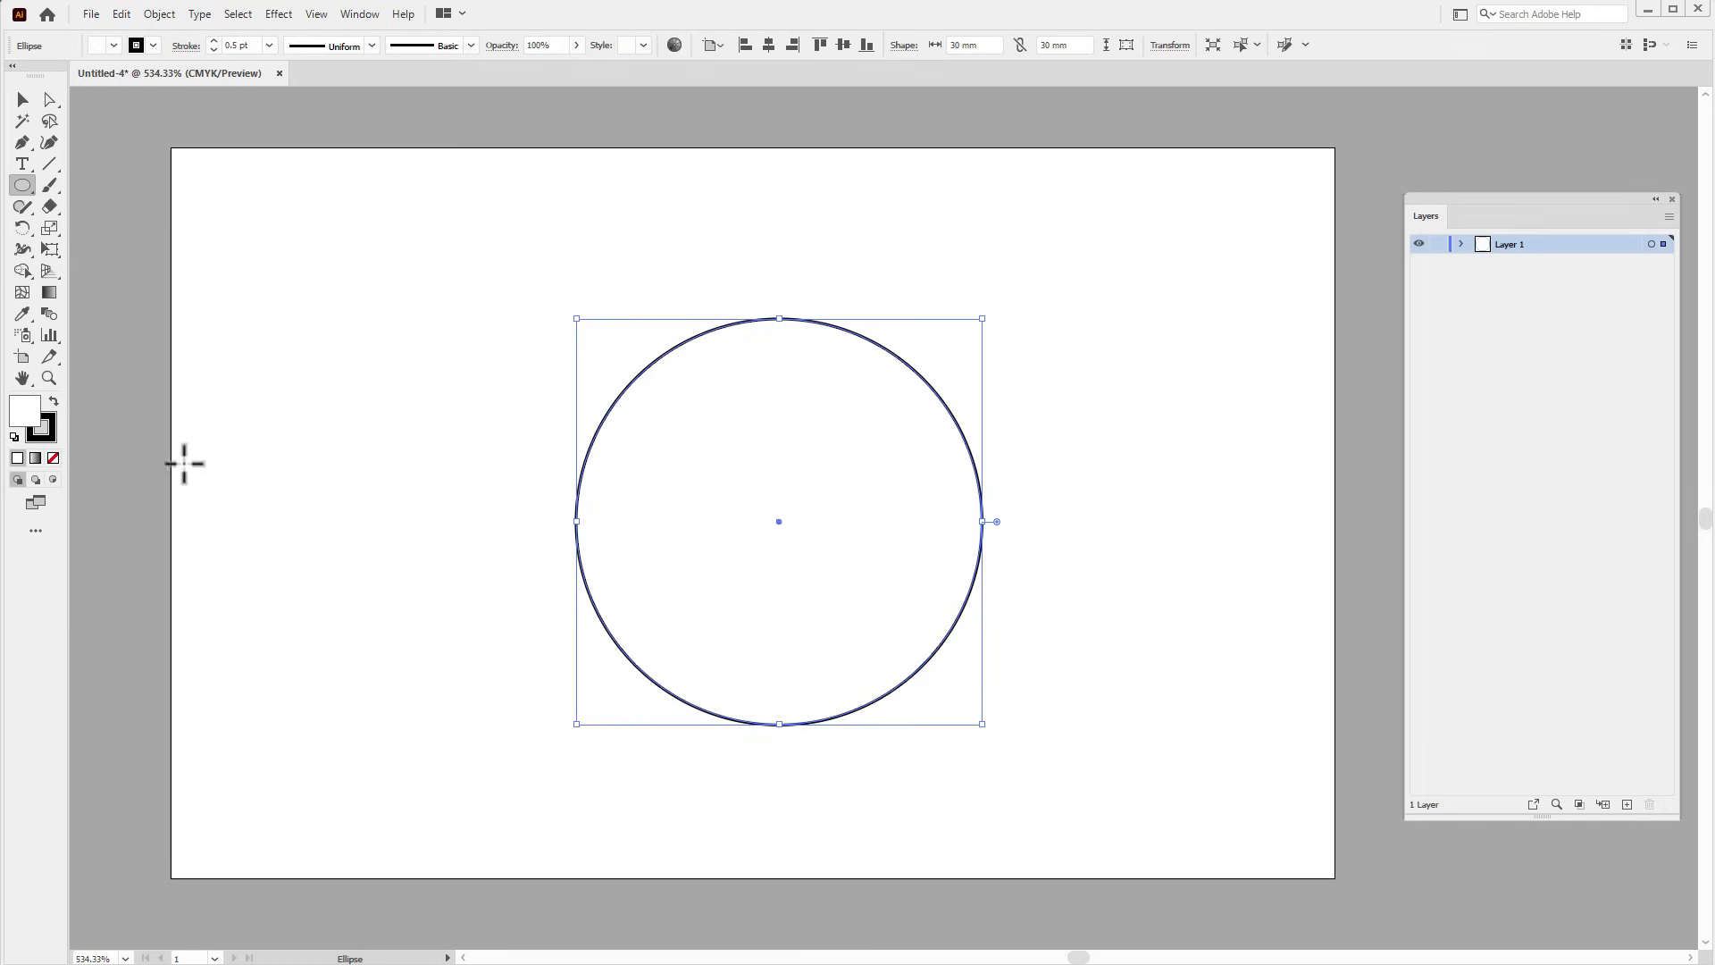
pyautogui.click(53, 457)
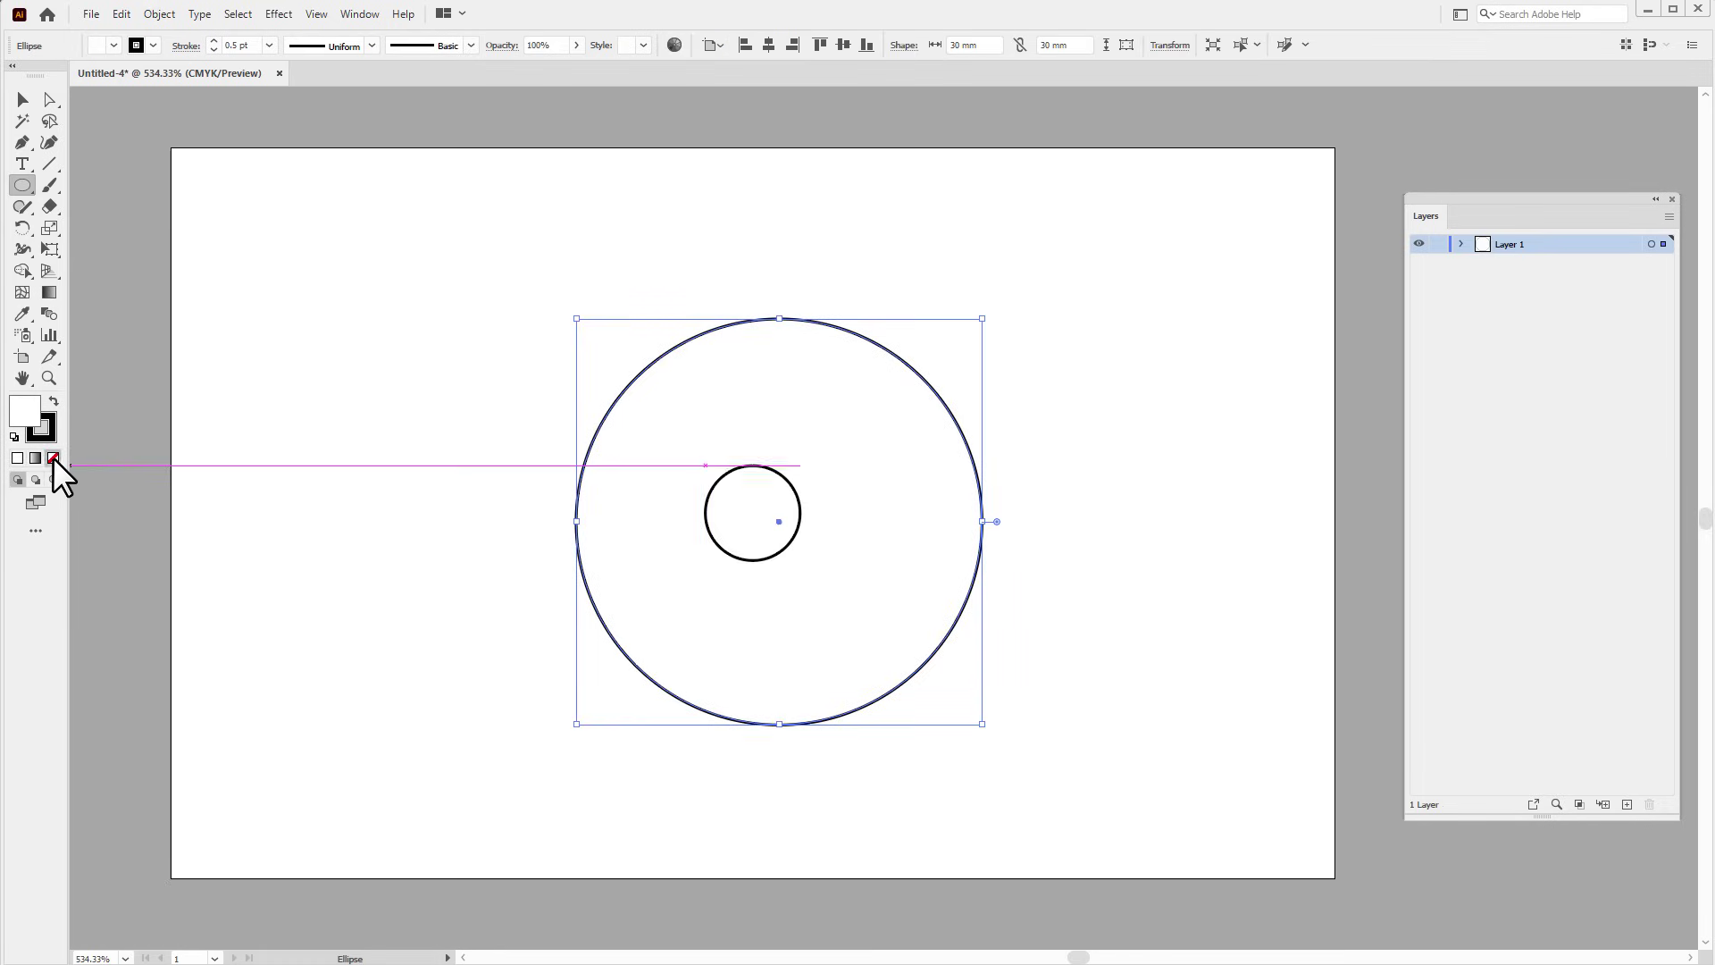
# Center the 30 mm circle on the artboard, set its opacity to 20% and deselect it.
pyautogui.click(775, 42)
pyautogui.click(844, 45)
pyautogui.press('v')
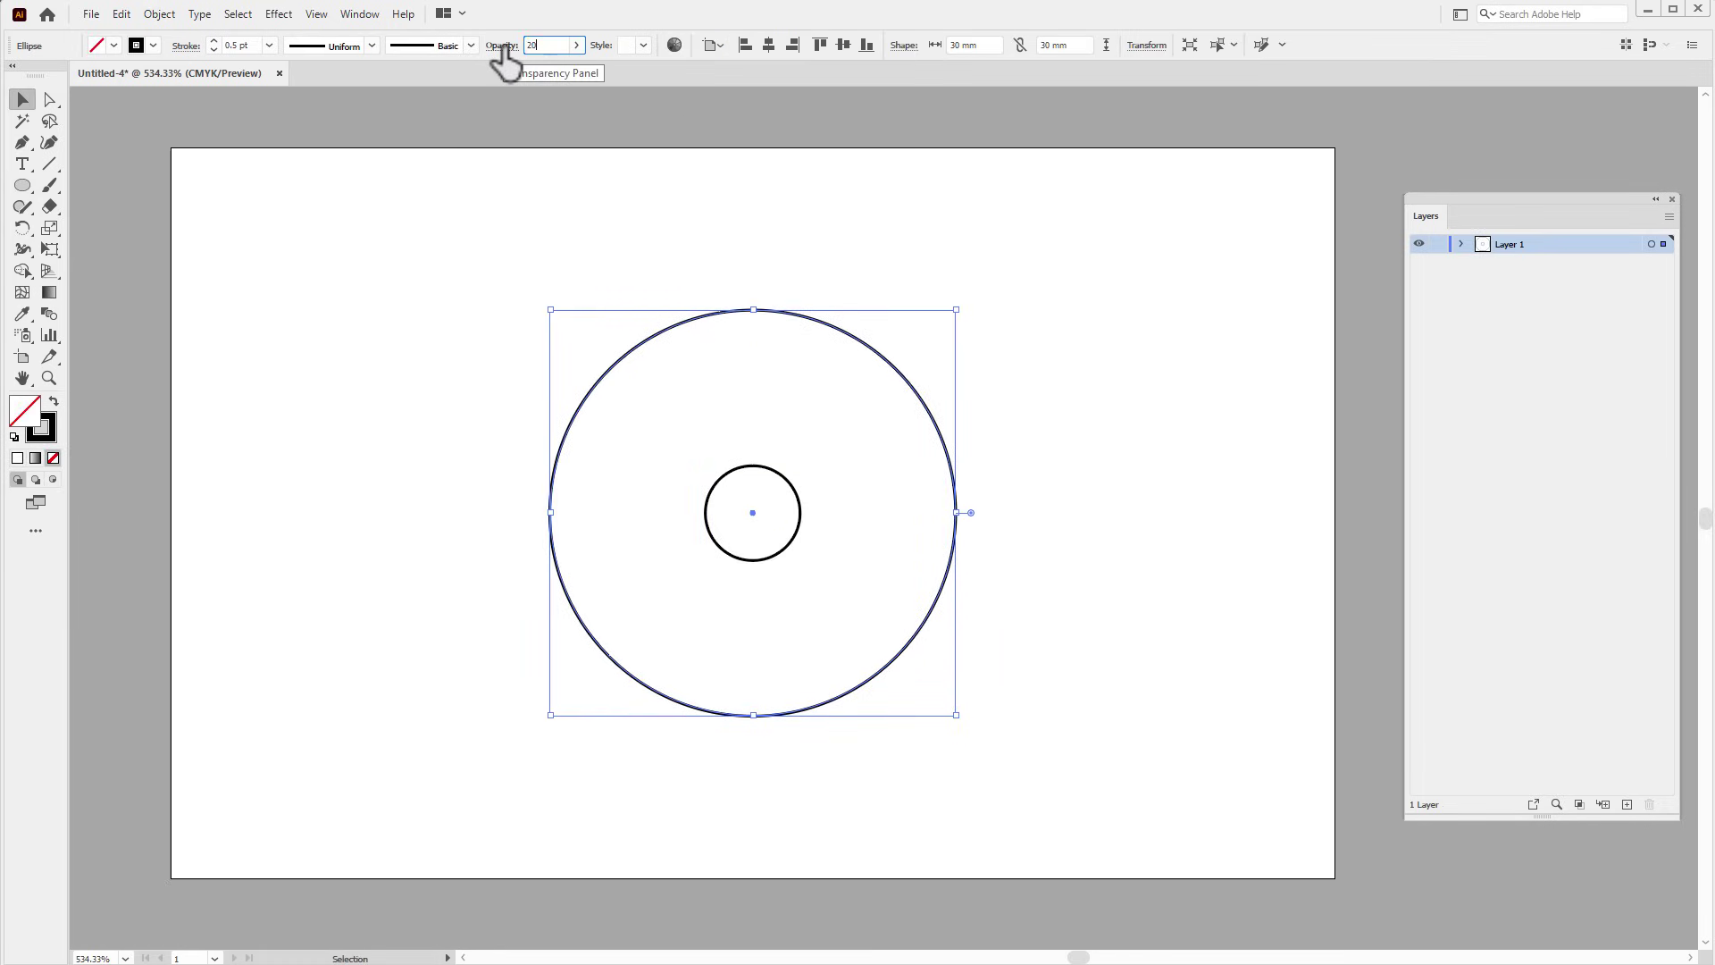
pyautogui.click(666, 177)
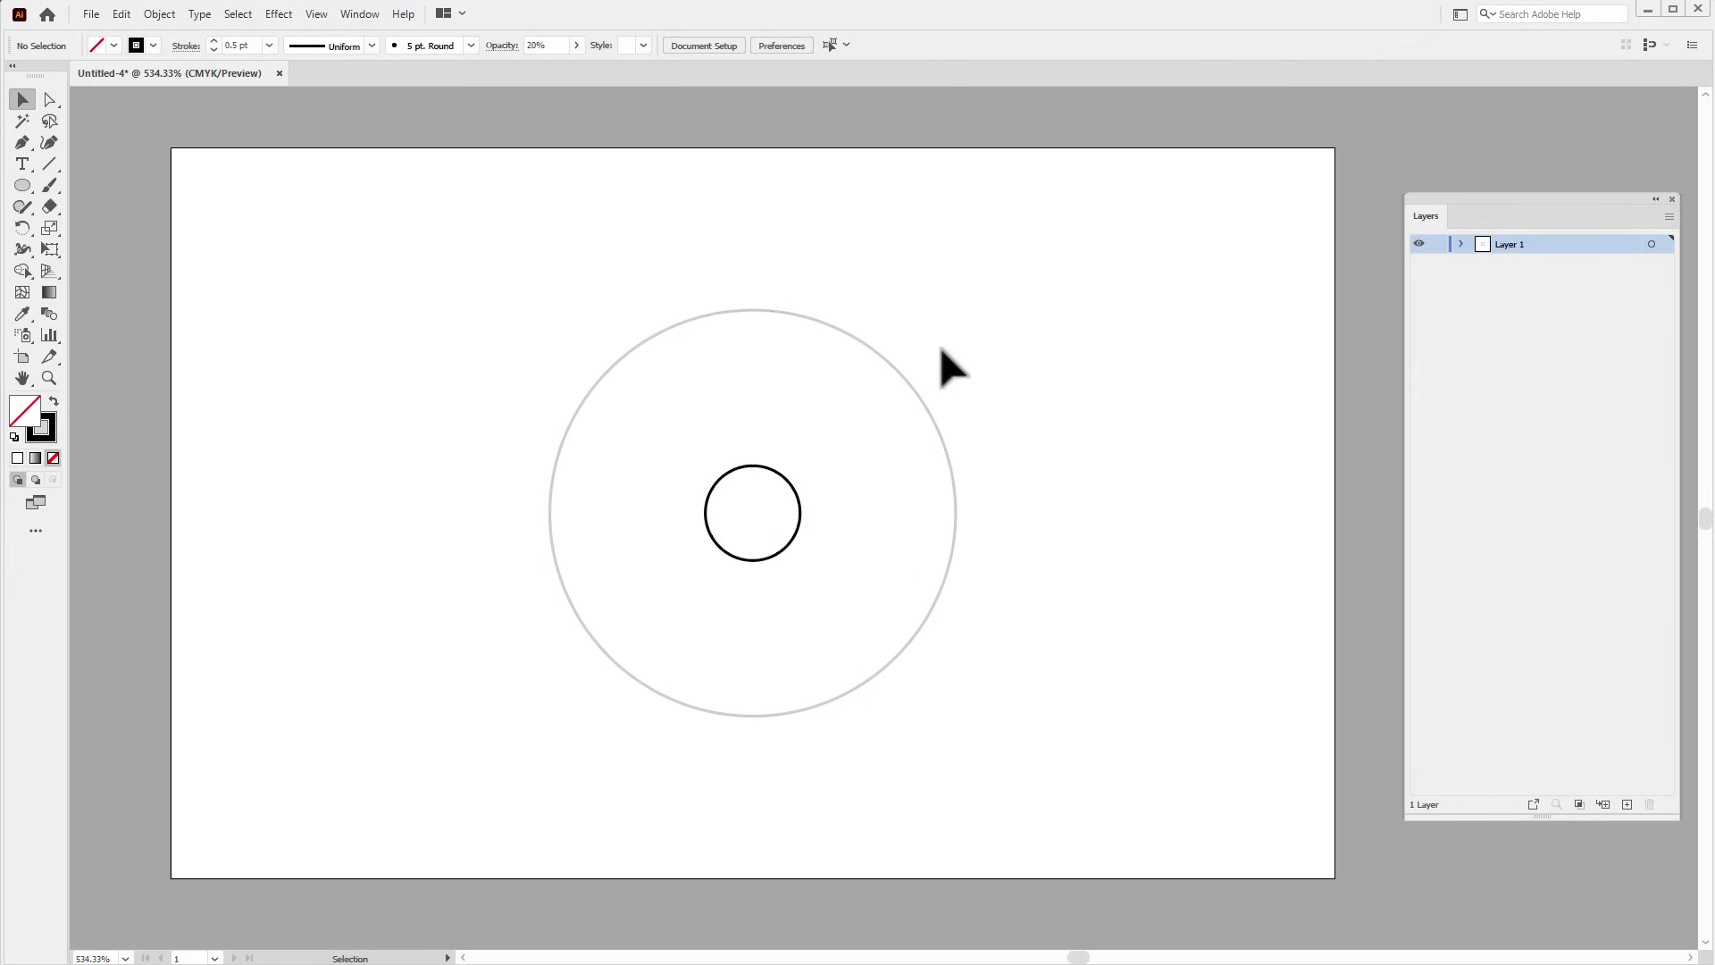
# Draw an outer circle from the center of the existing circles and set its width and height to 39 mm.
pyautogui.click(23, 187)
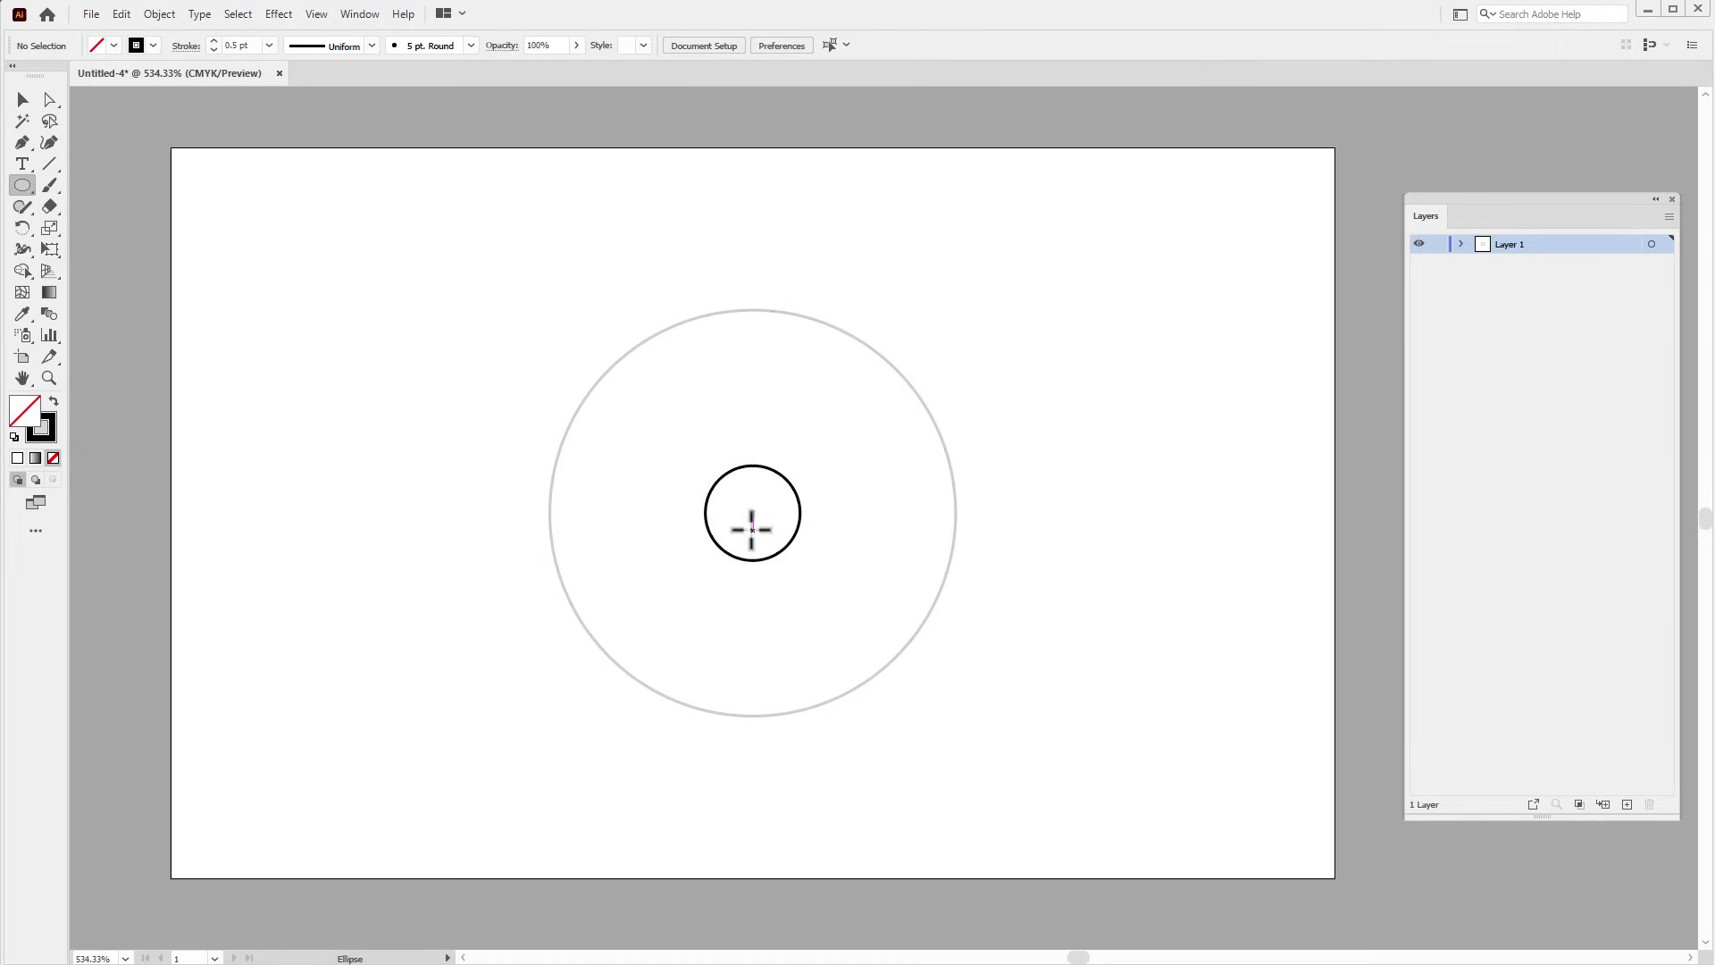
pyautogui.moveTo(753, 513); pyautogui.dragTo(995, 739)
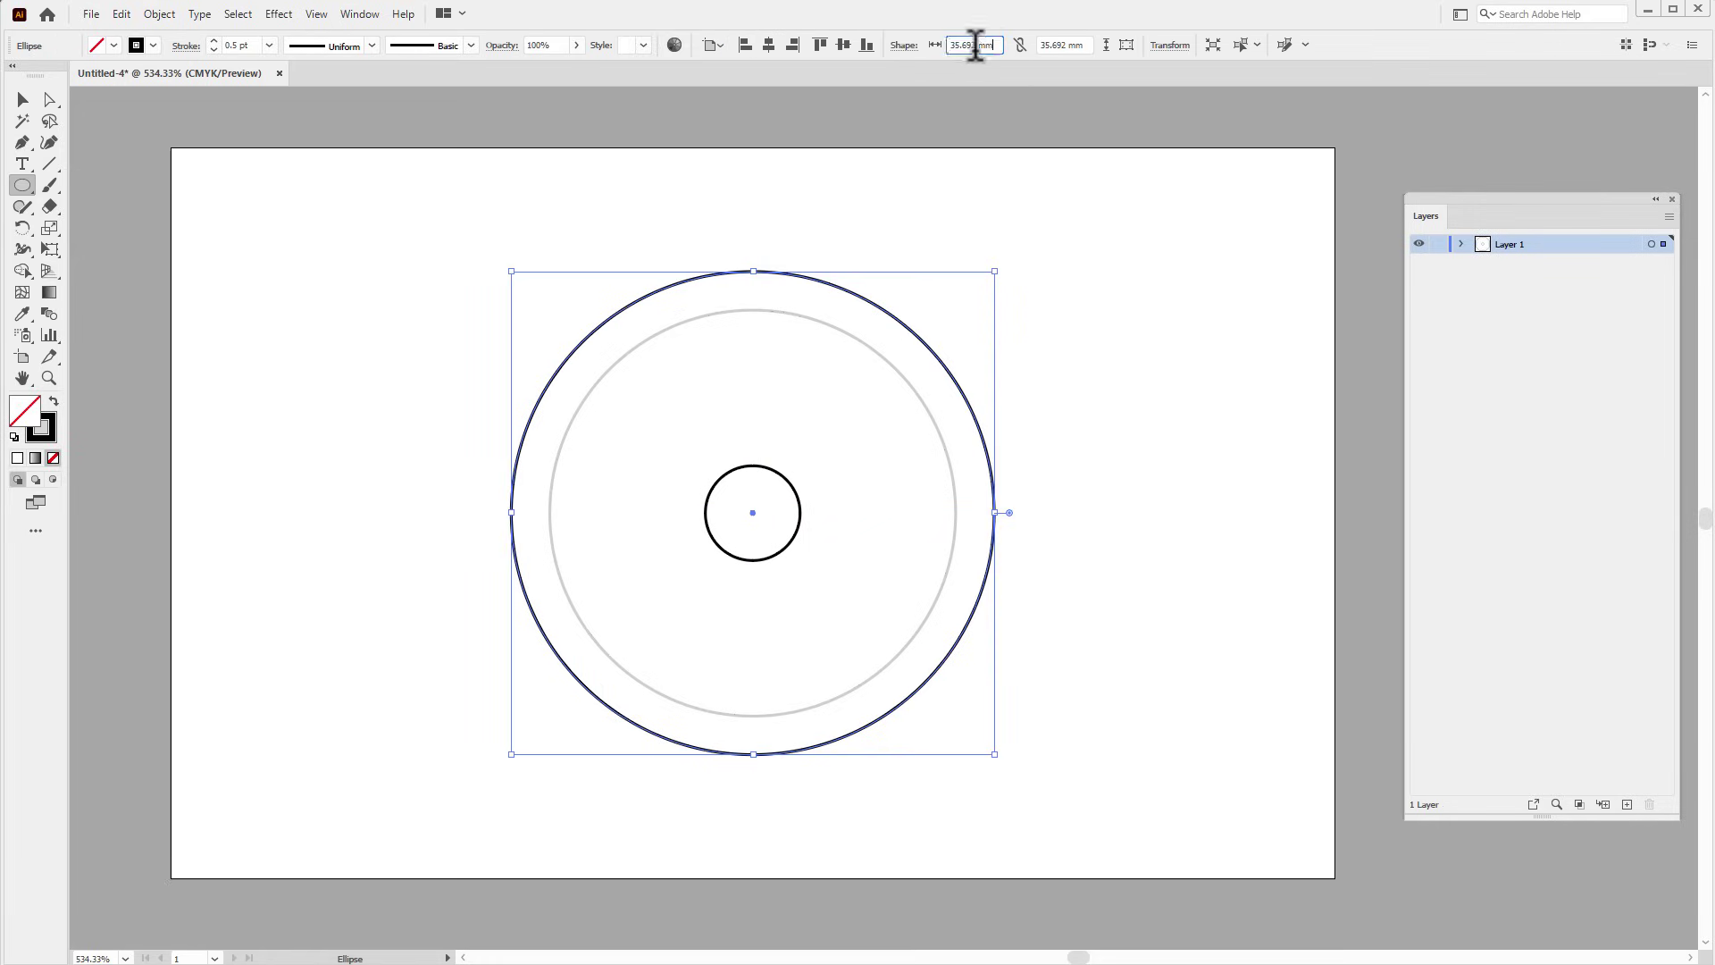
pyautogui.write('39')
pyautogui.press('Return')
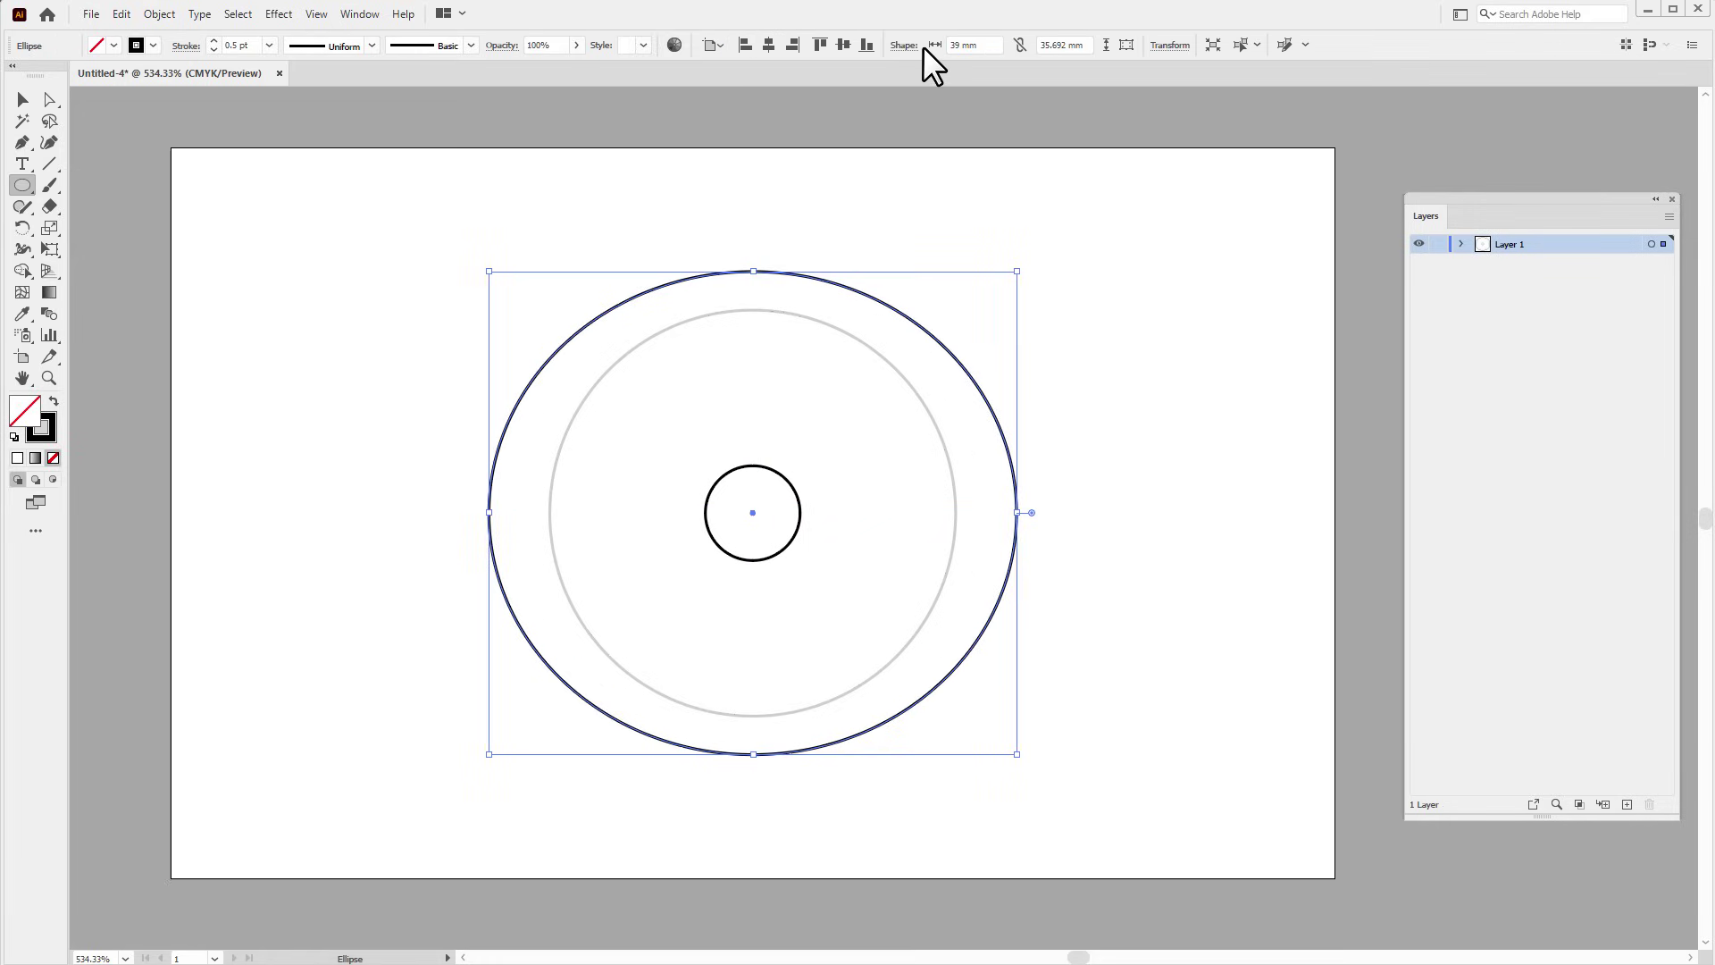
pyautogui.click(1069, 39)
pyautogui.write('39m')
pyautogui.press('Return')
pyautogui.press('v')
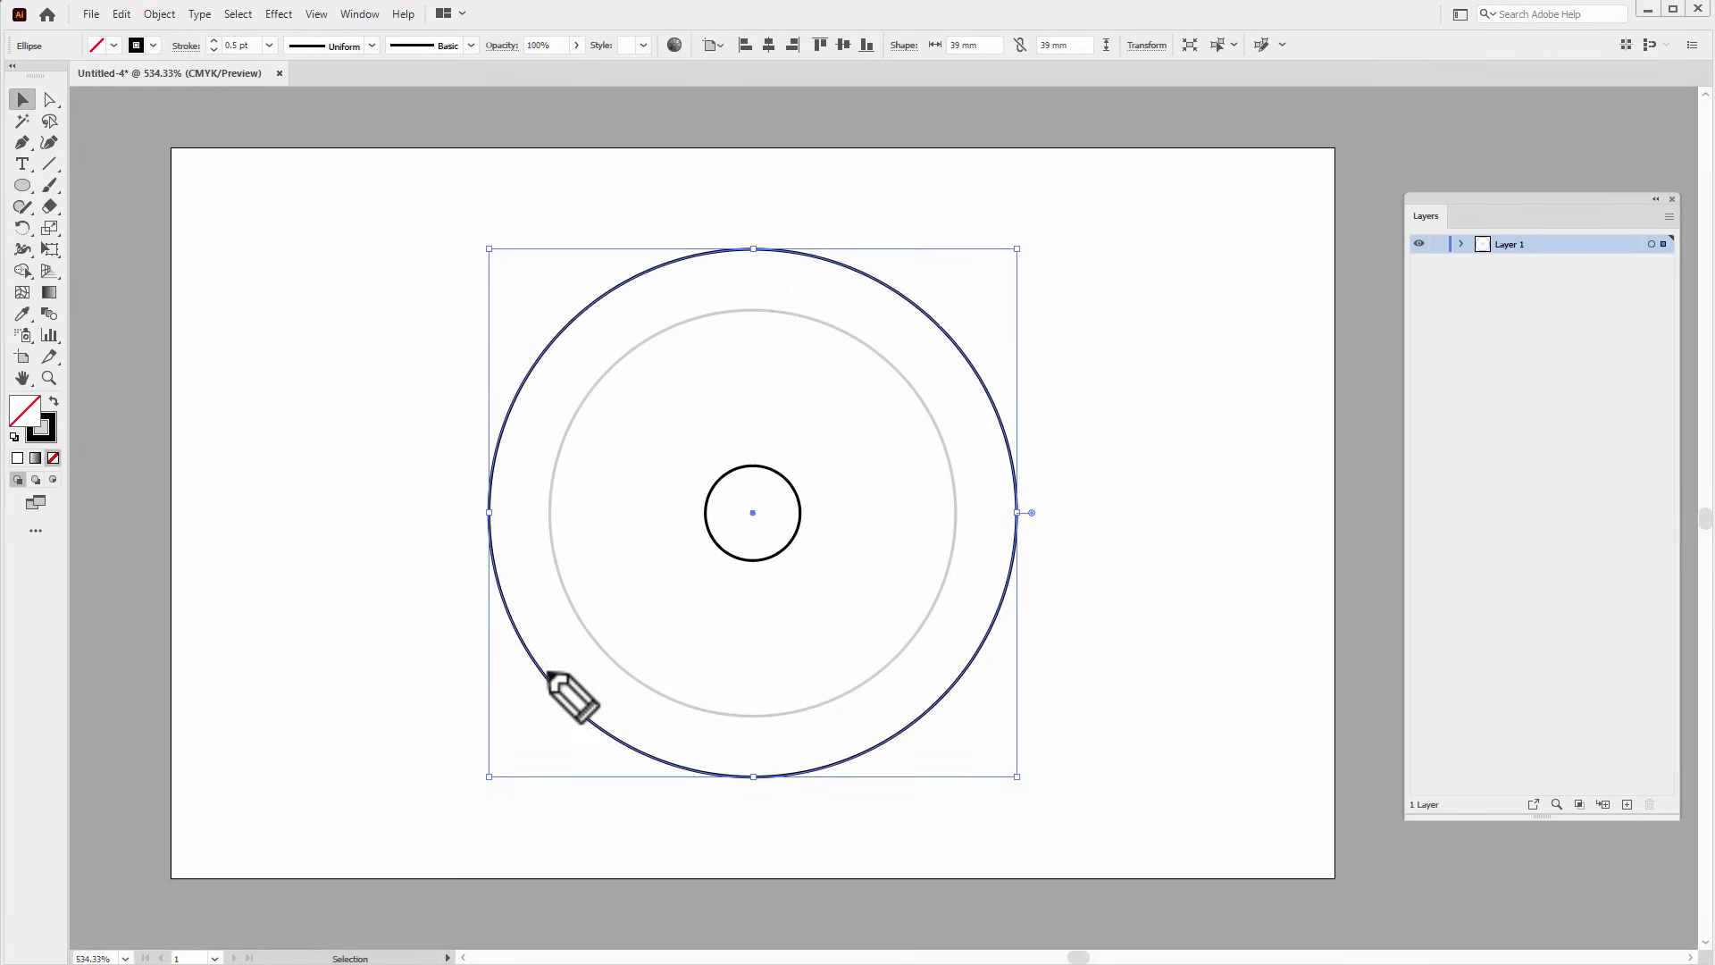
pyautogui.click(548, 680)
pyautogui.click(512, 624)
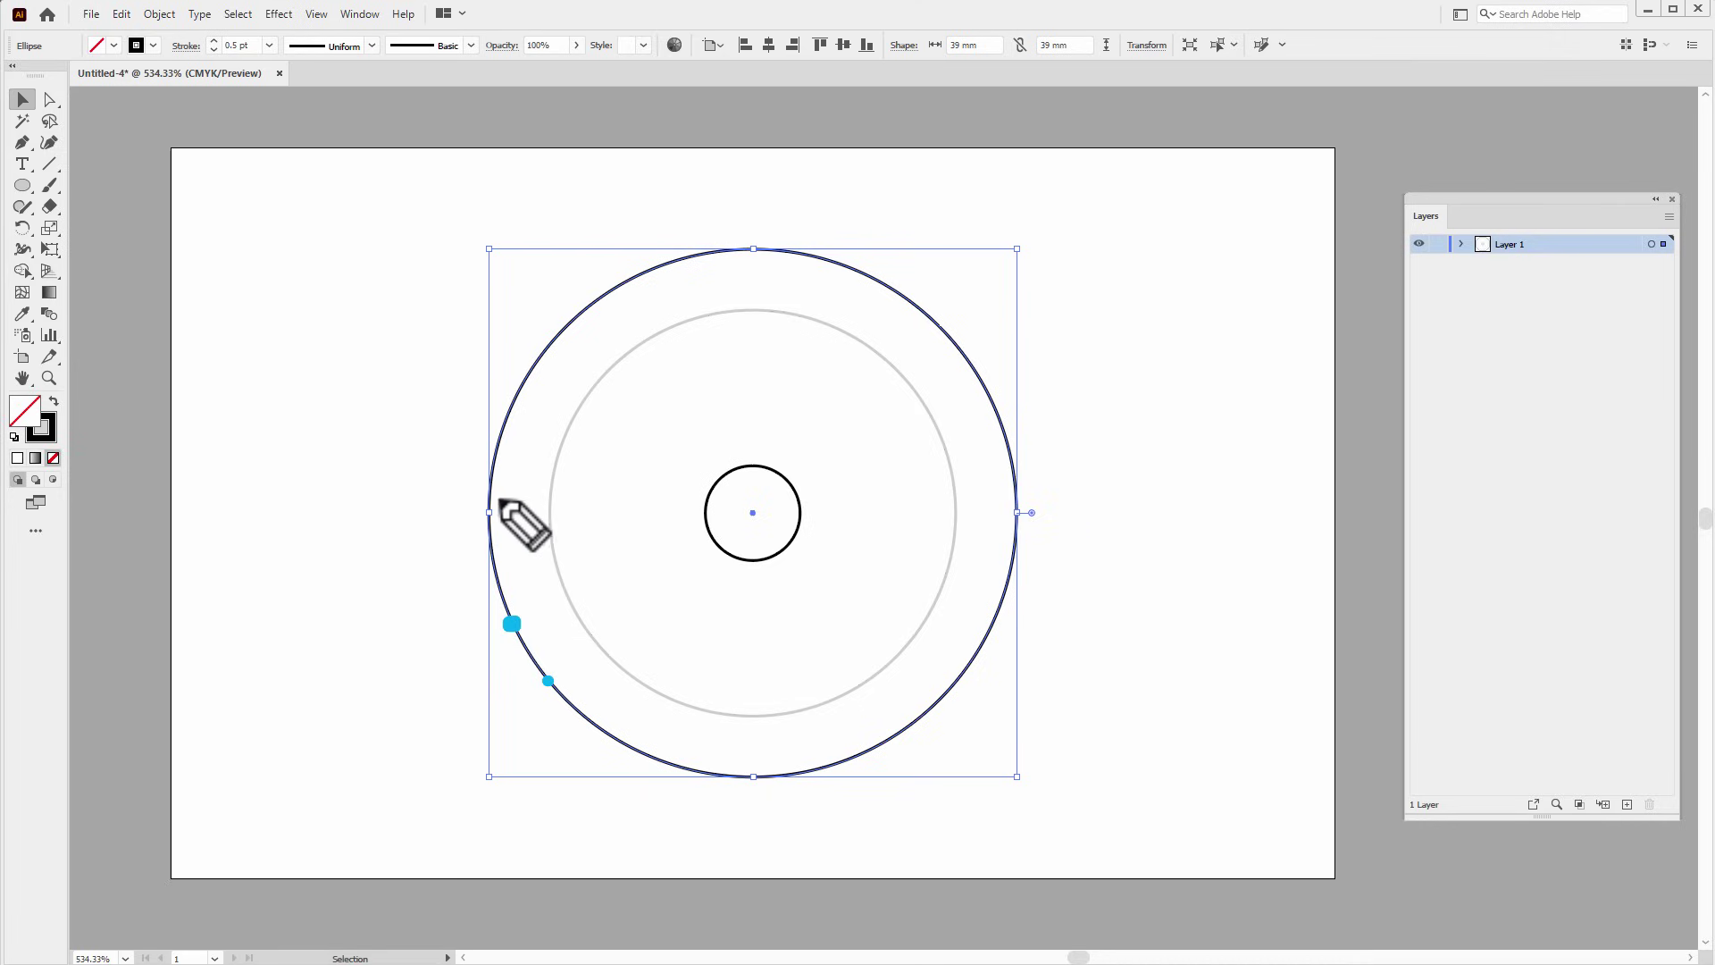
pyautogui.click(489, 494)
pyautogui.moveTo(983, 632); pyautogui.dragTo(991, 623)
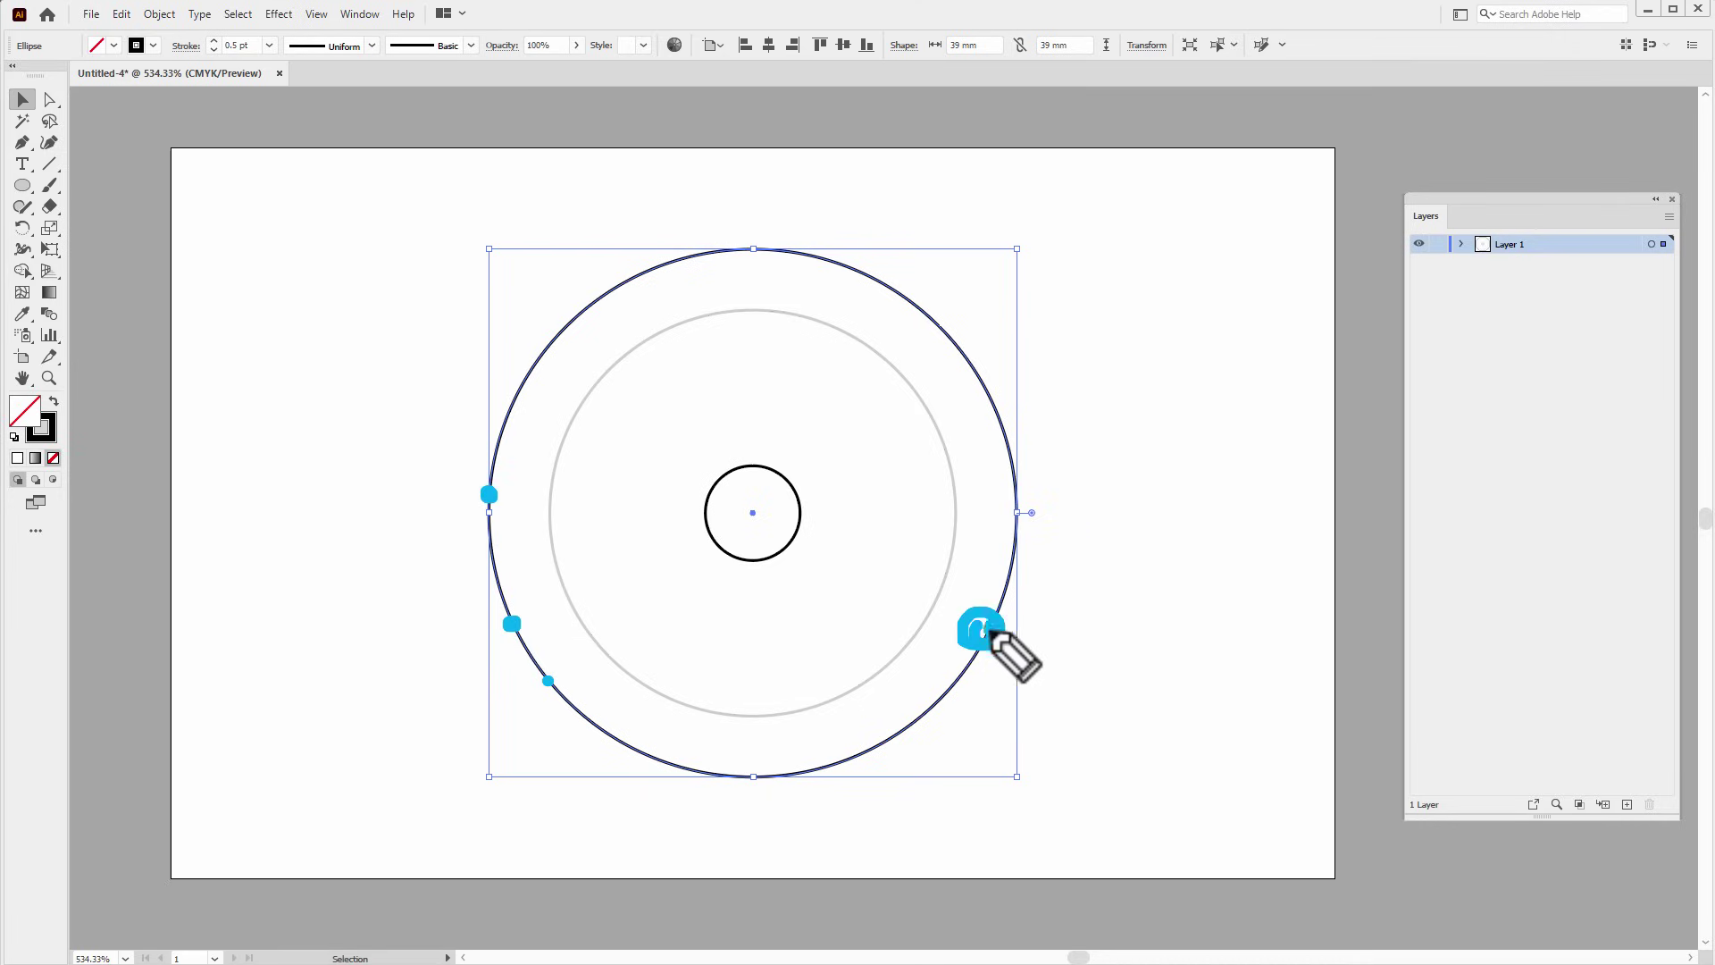
pyautogui.click(1007, 527)
pyautogui.click(999, 428)
pyautogui.click(956, 348)
pyautogui.click(890, 287)
pyautogui.click(817, 262)
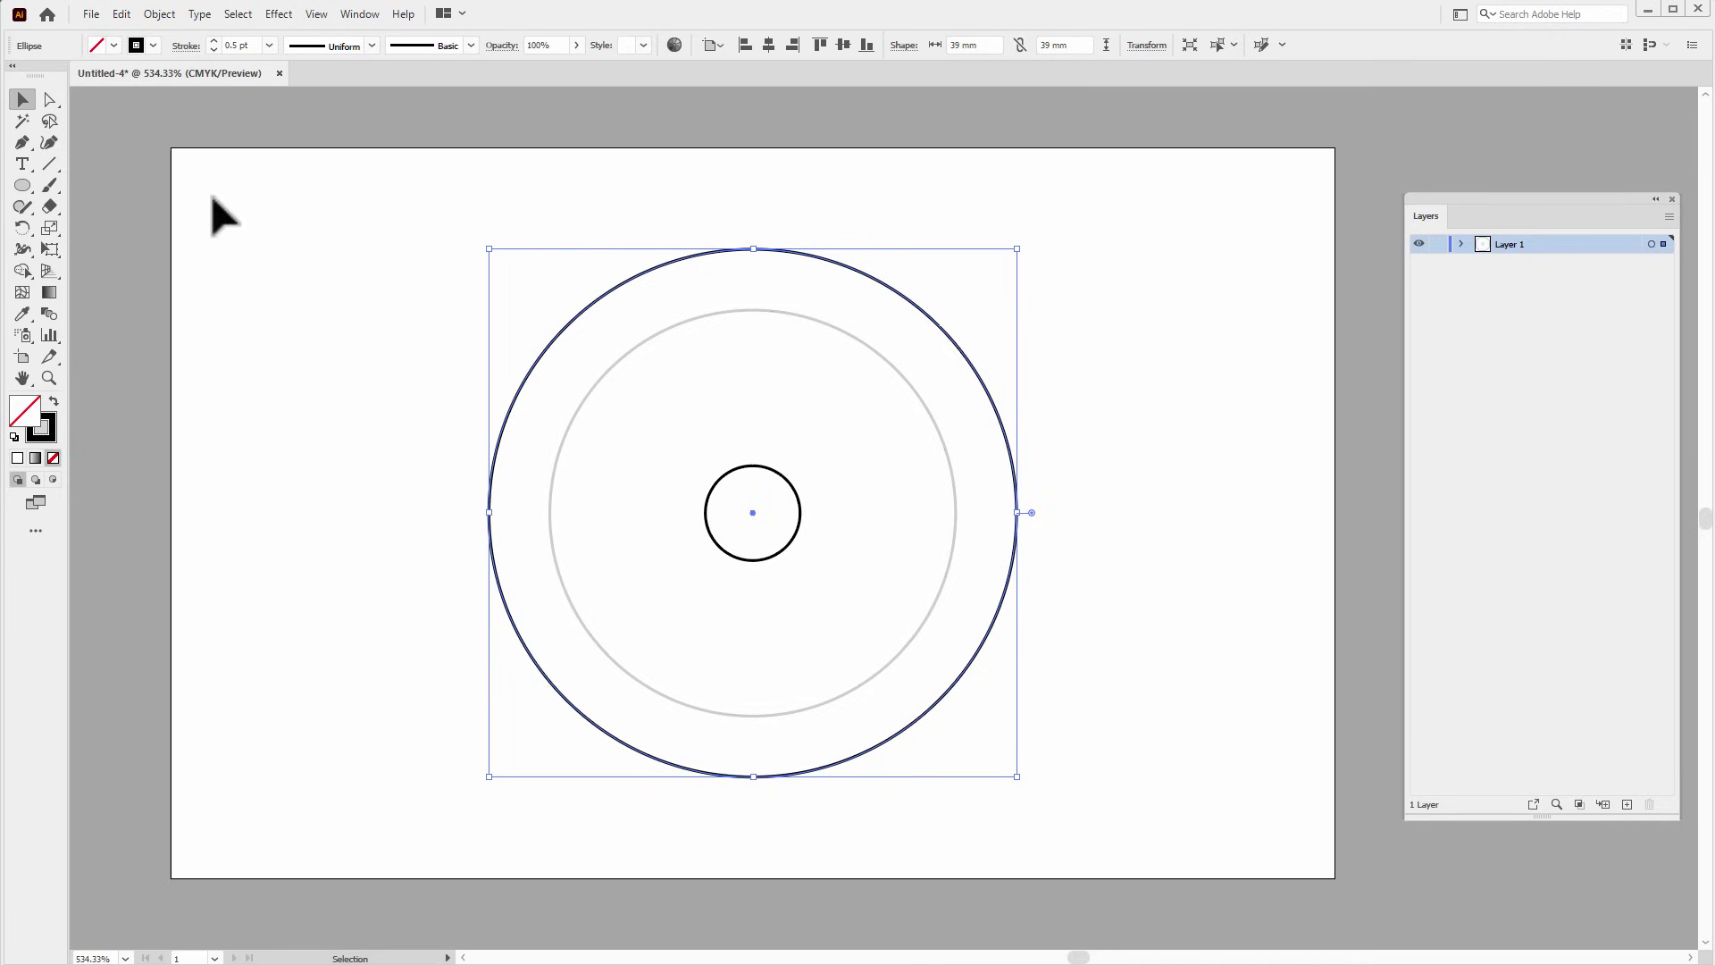
# Draw a dot about 1.25 mm in diameter near the artboard's upper left corner, filled black without a stroke.
pyautogui.click(23, 185)
pyautogui.moveTo(322, 189); pyautogui.dragTo(344, 209)
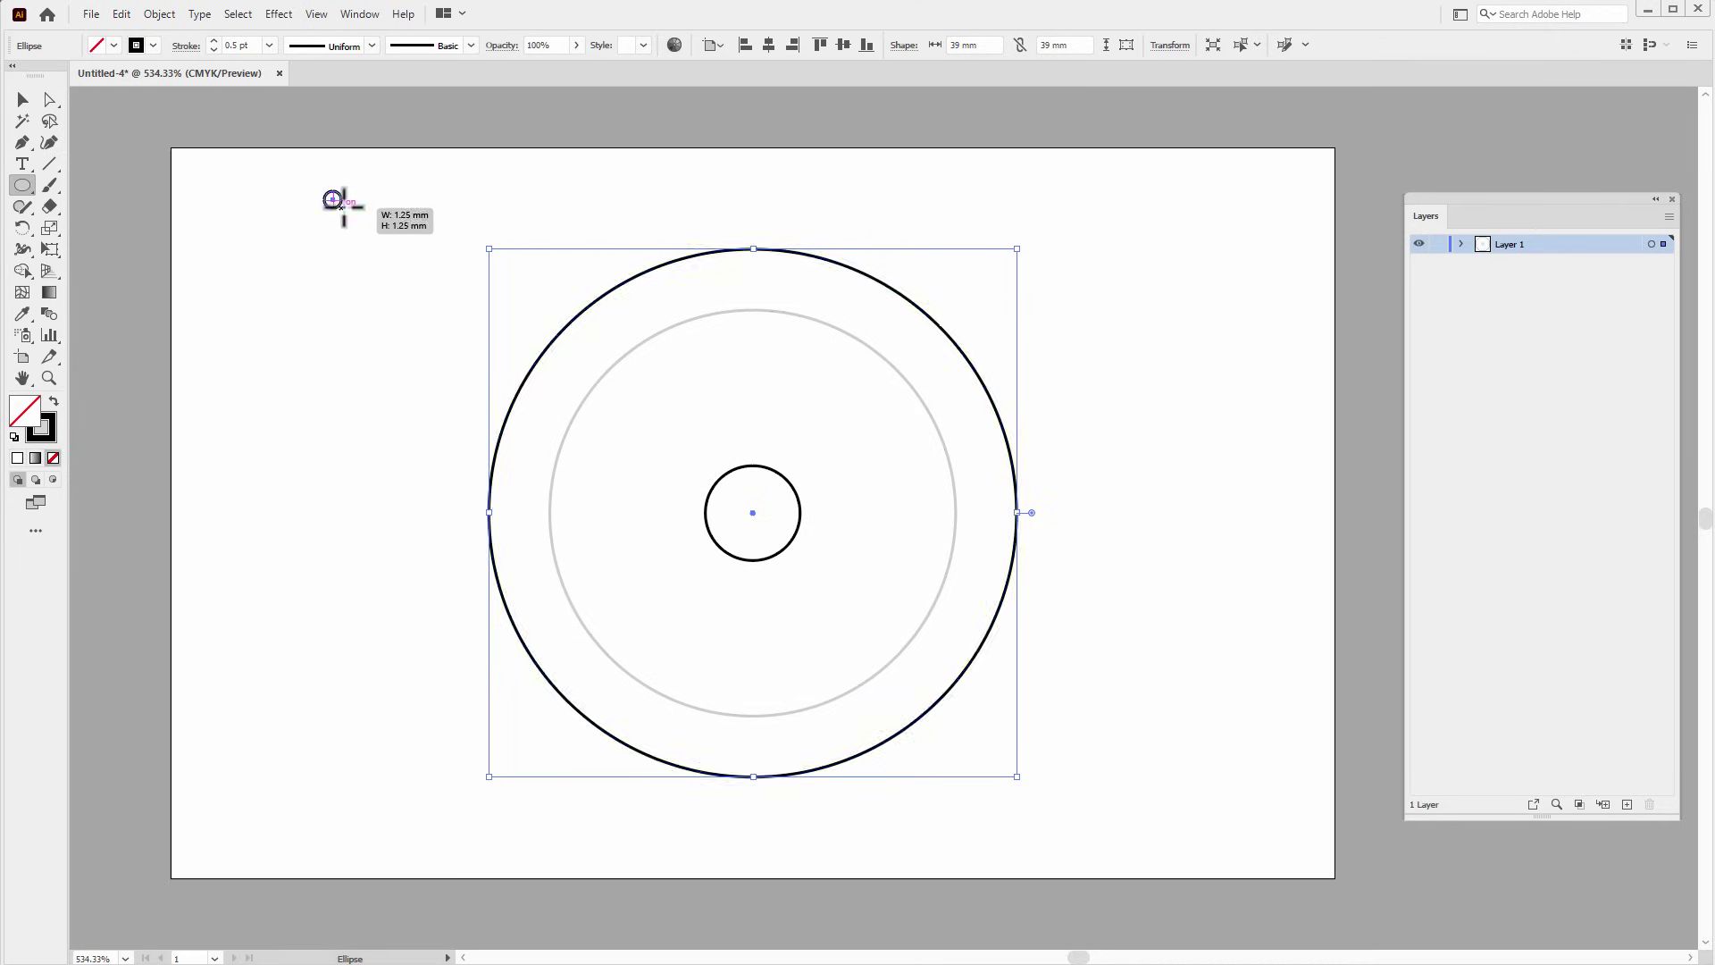
pyautogui.click(54, 402)
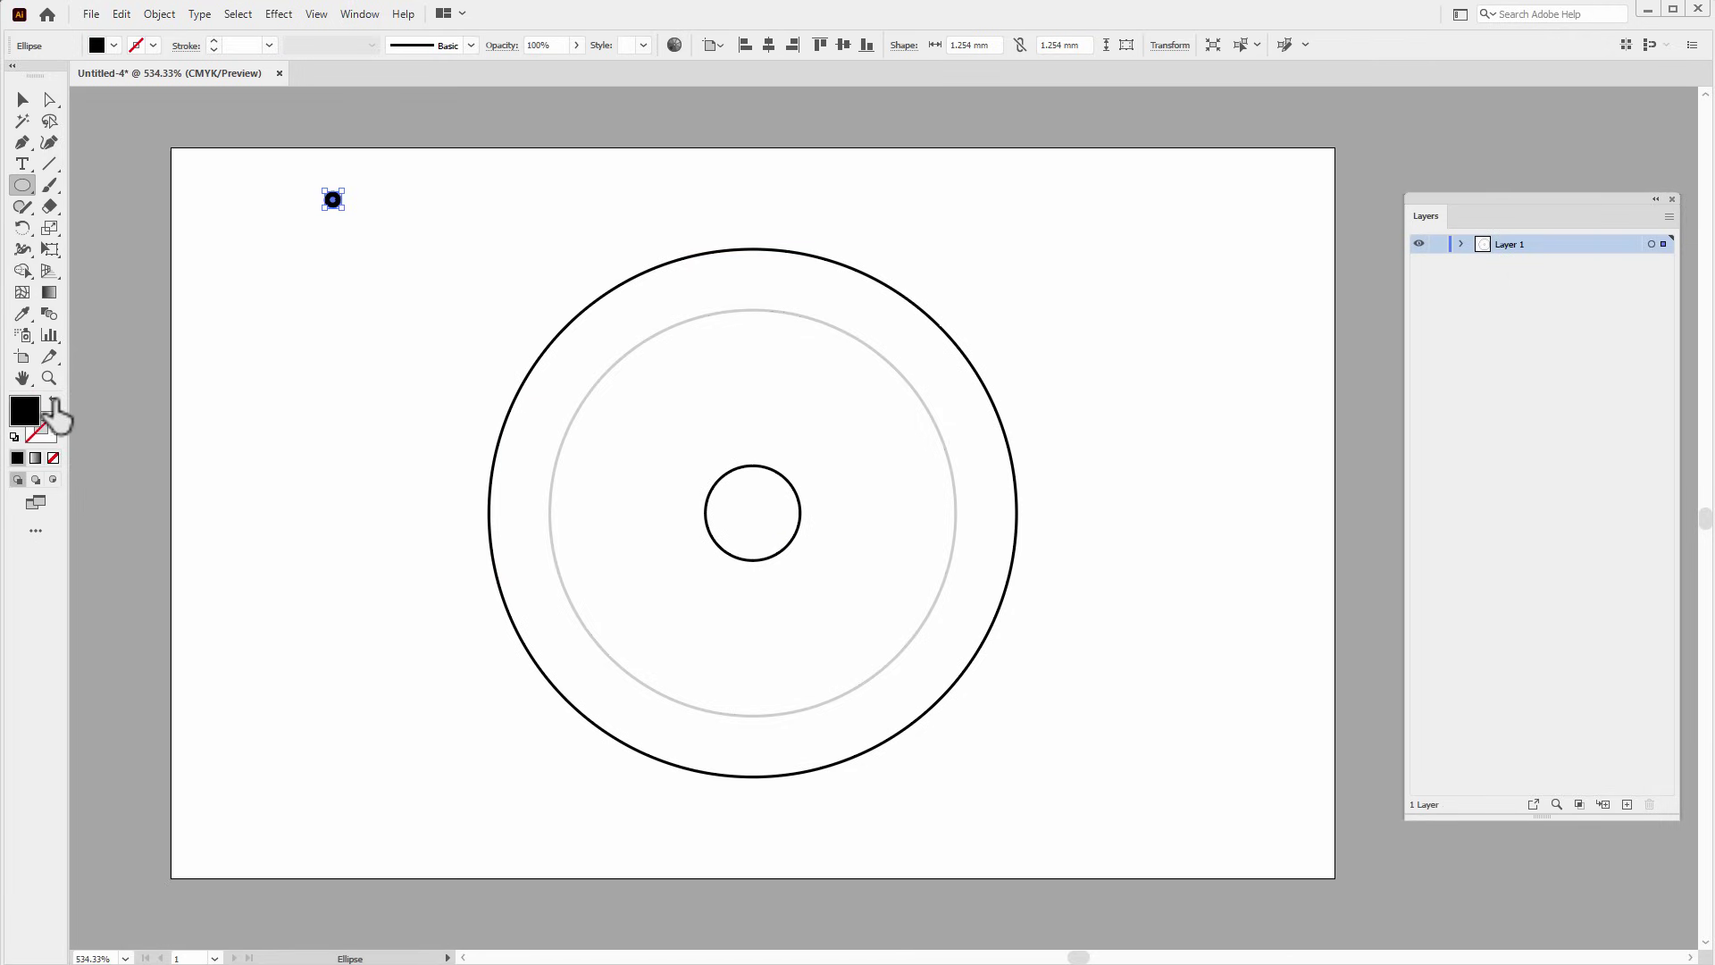
# Copy the small dot horizontally toward the artboard's upper right and enlarge the copy to about 4.8 mm in diameter.
pyautogui.click(23, 100)
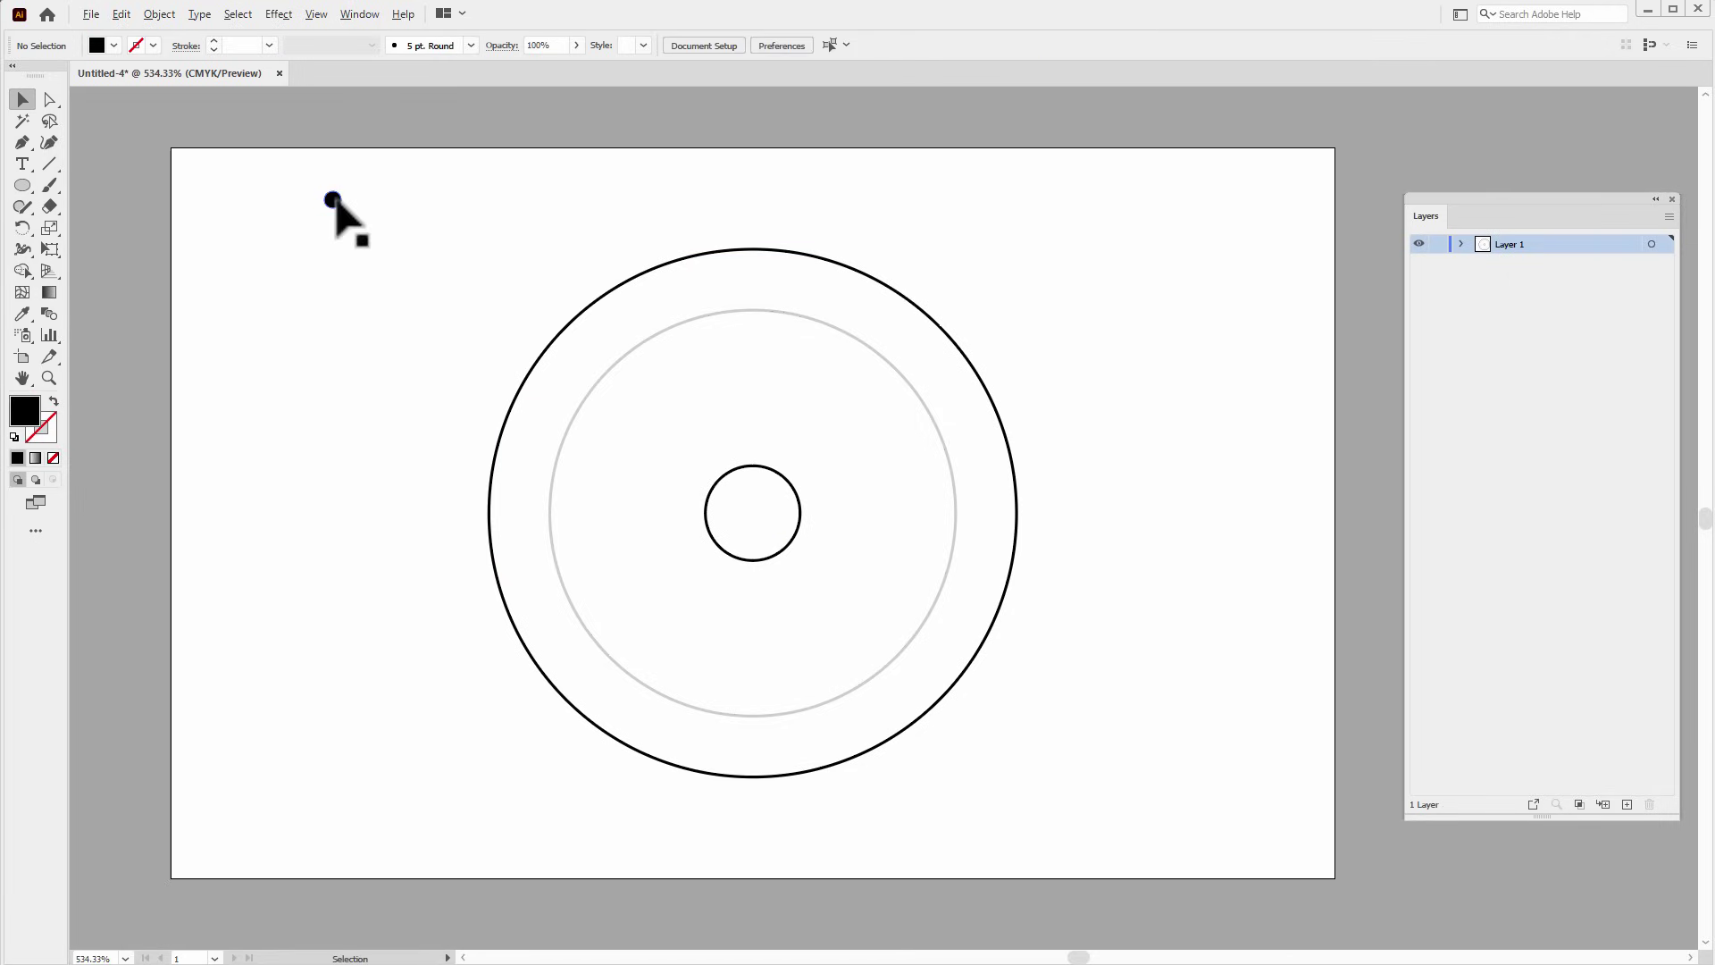
pyautogui.moveTo(333, 200); pyautogui.dragTo(1027, 232)
pyautogui.click(1032, 274)
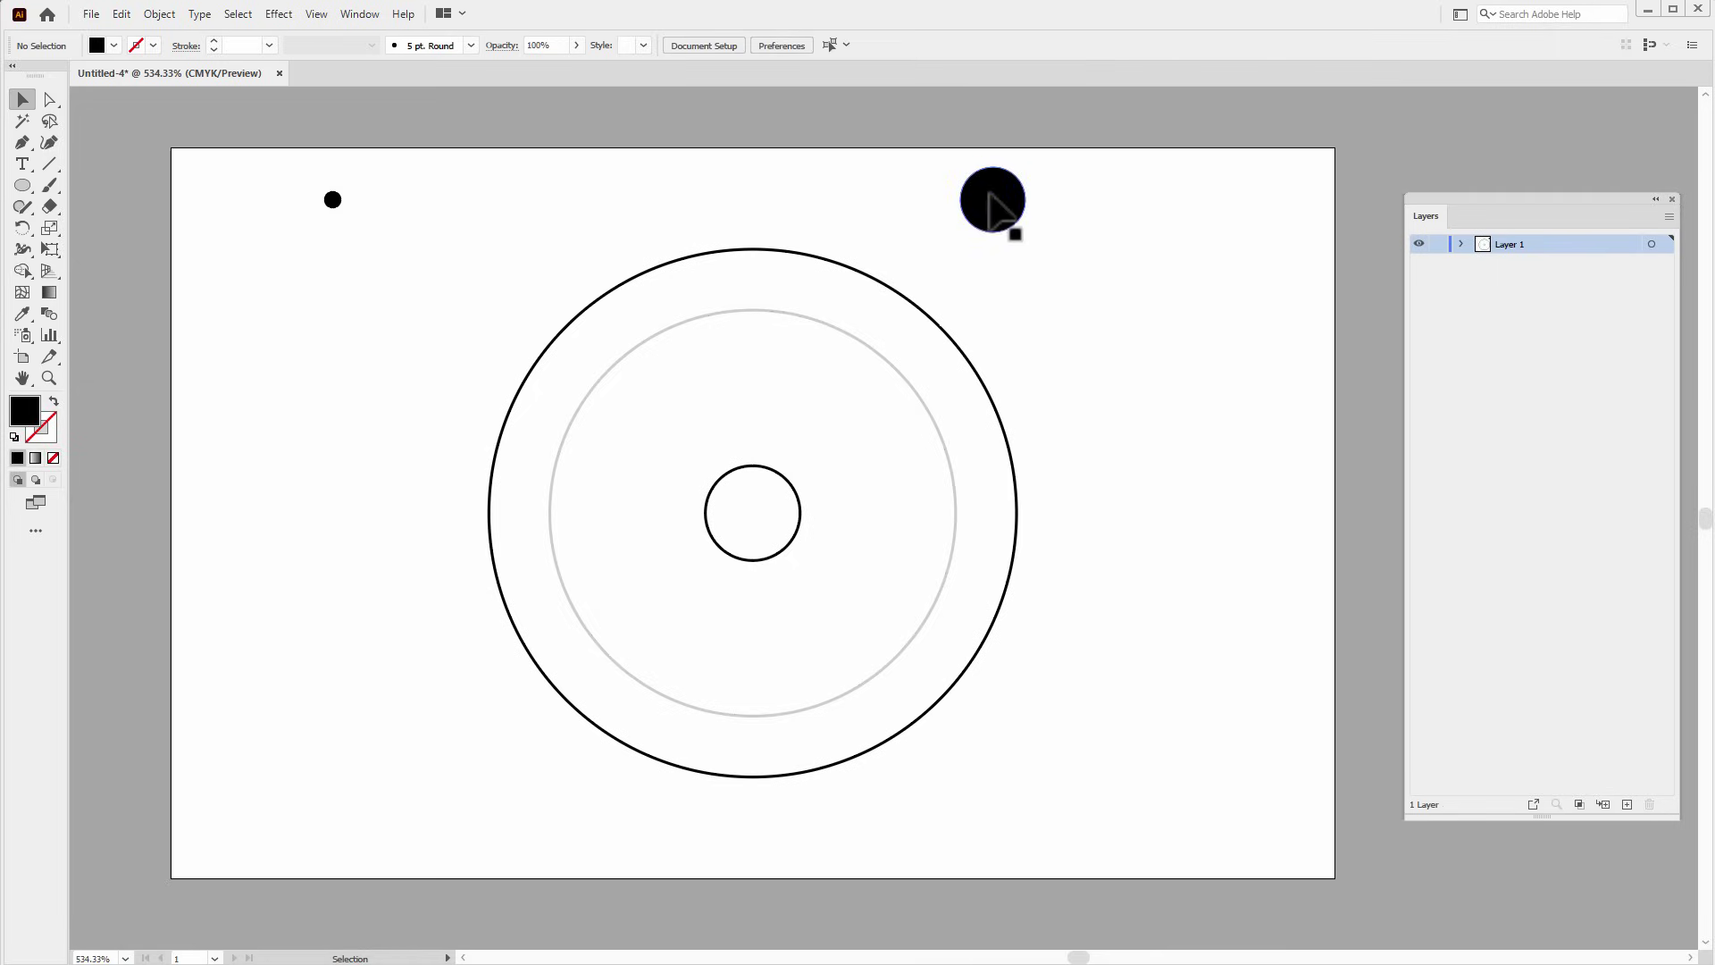
# Blend the small dot with the large dot, with the spacing set to Specified Steps and 16 steps.
pyautogui.click(51, 312)
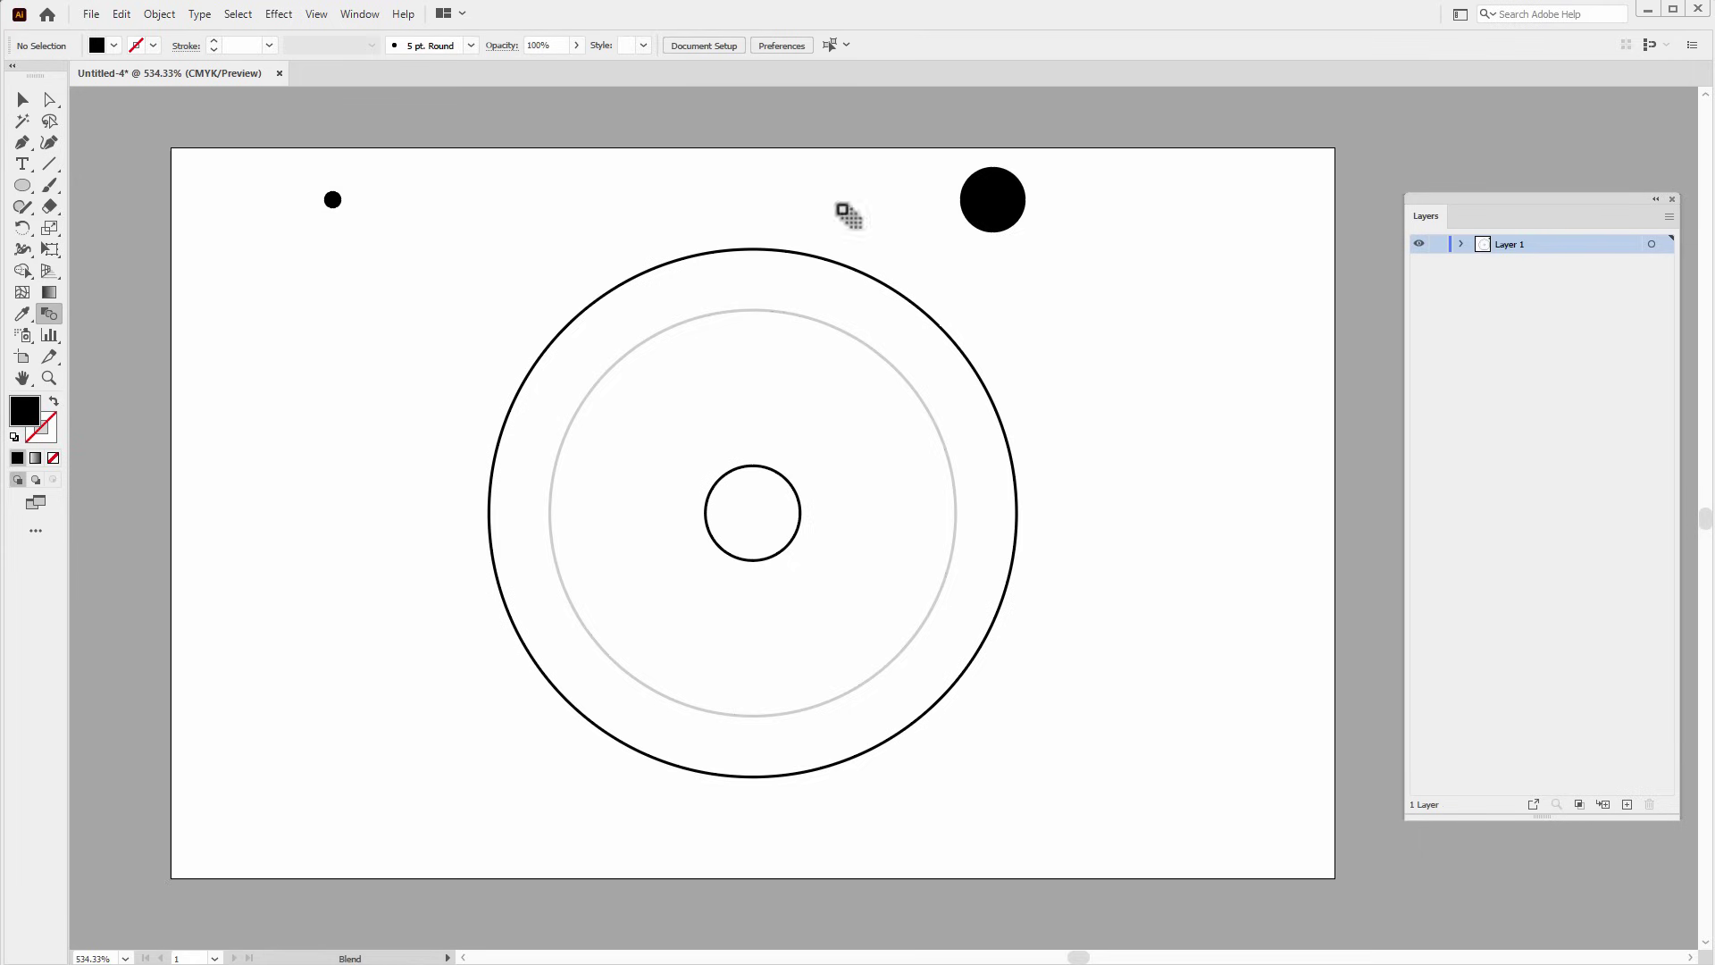
pyautogui.click(982, 198)
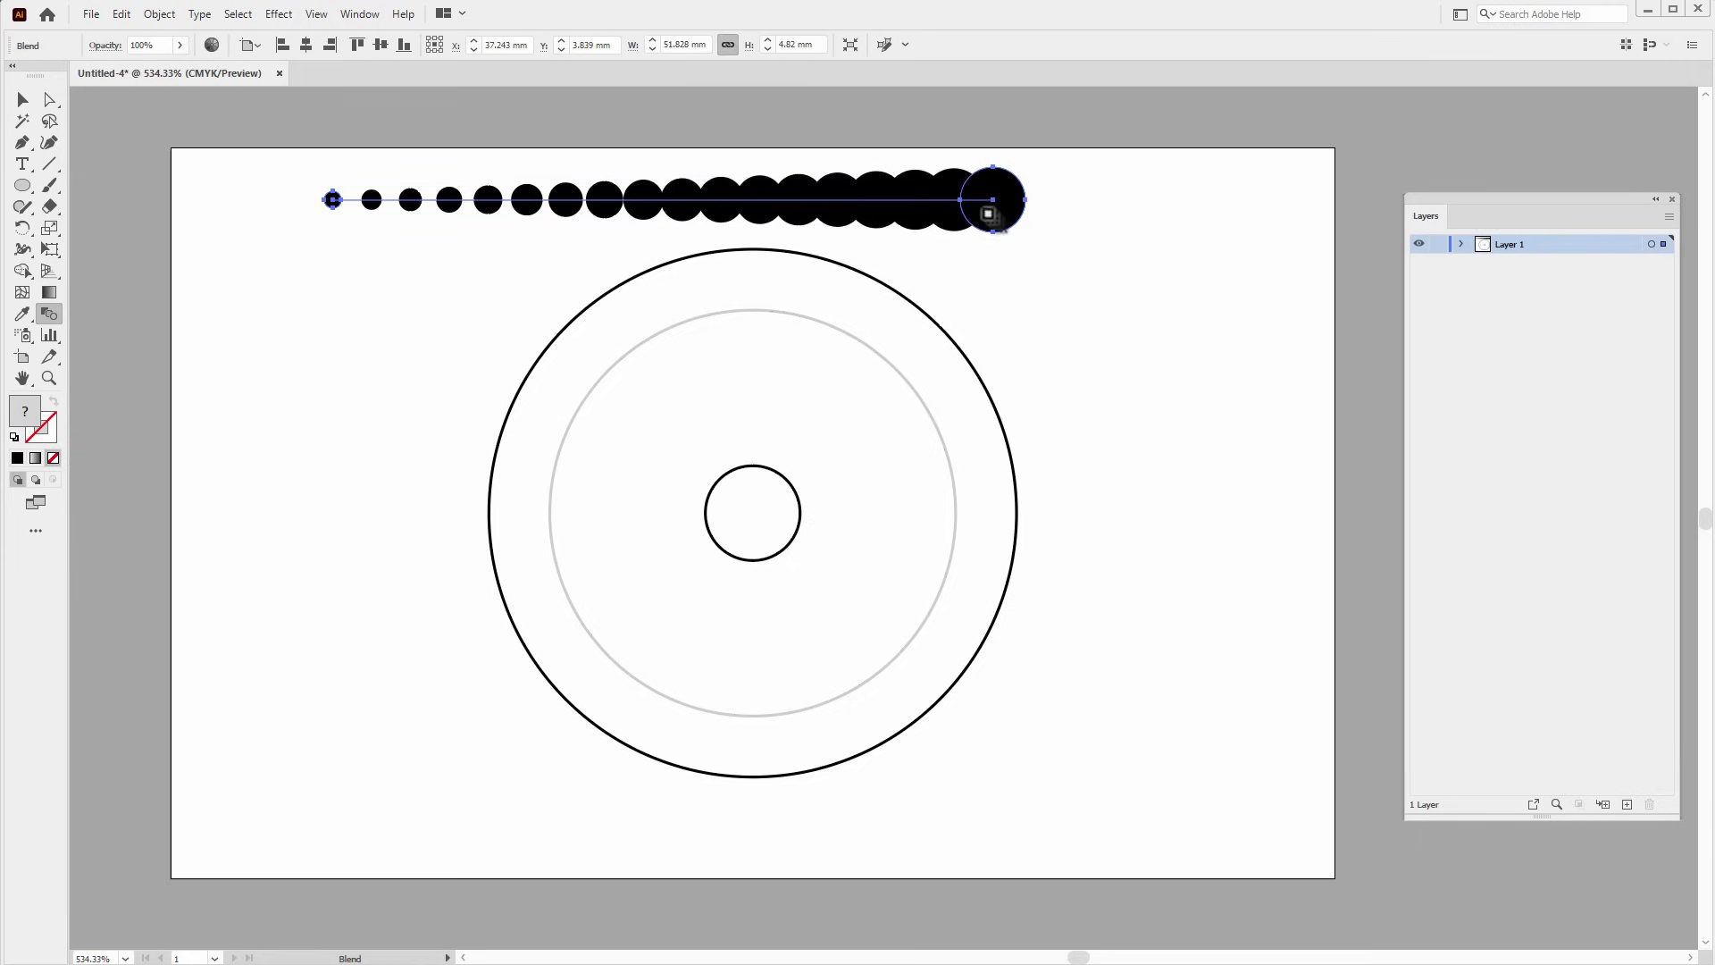
pyautogui.doubleClick(50, 311)
pyautogui.click(420, 288)
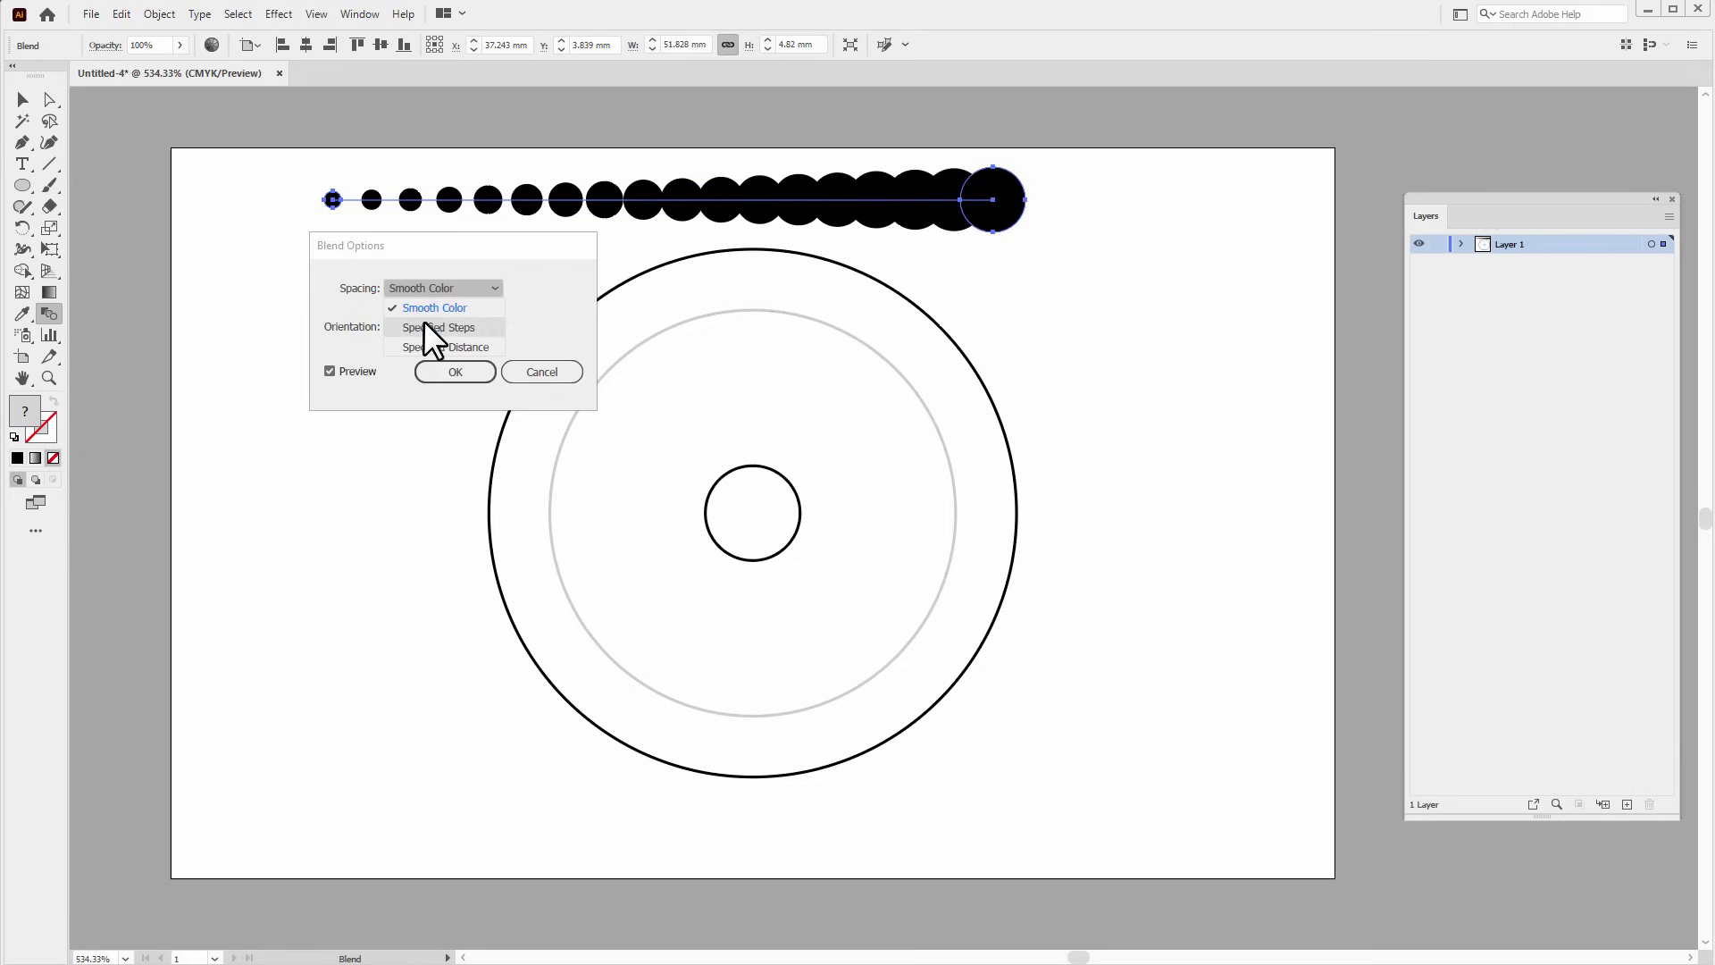
pyautogui.click(424, 324)
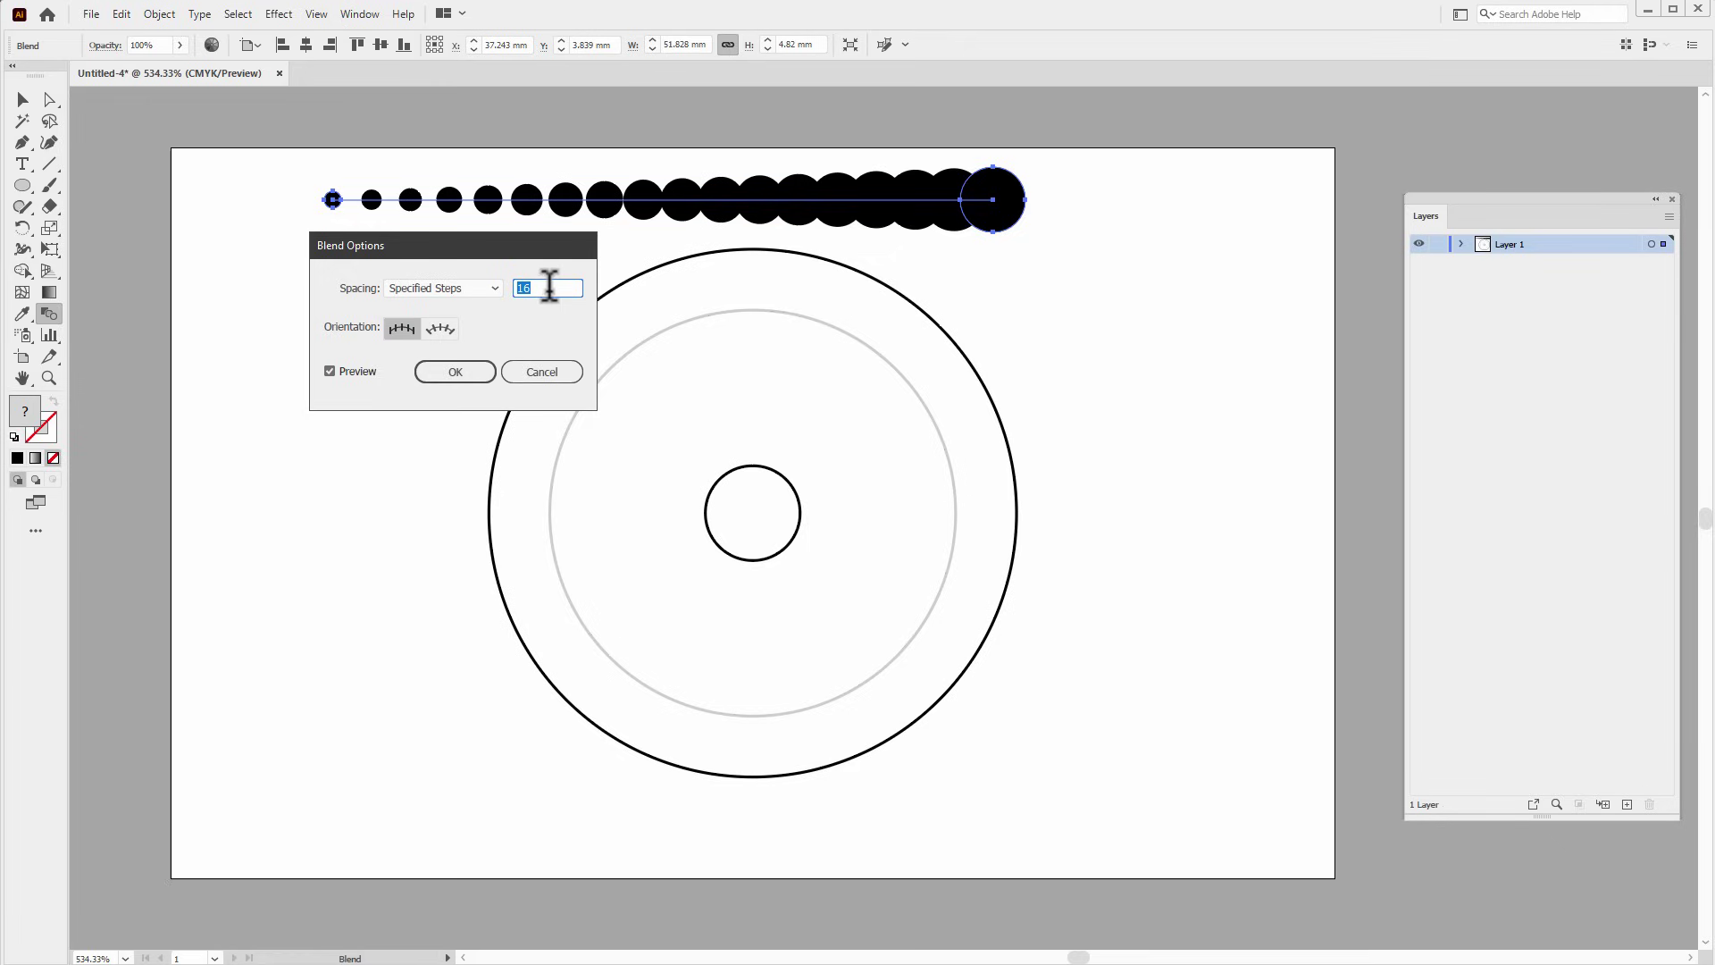
pyautogui.write('4')
pyautogui.write('16')
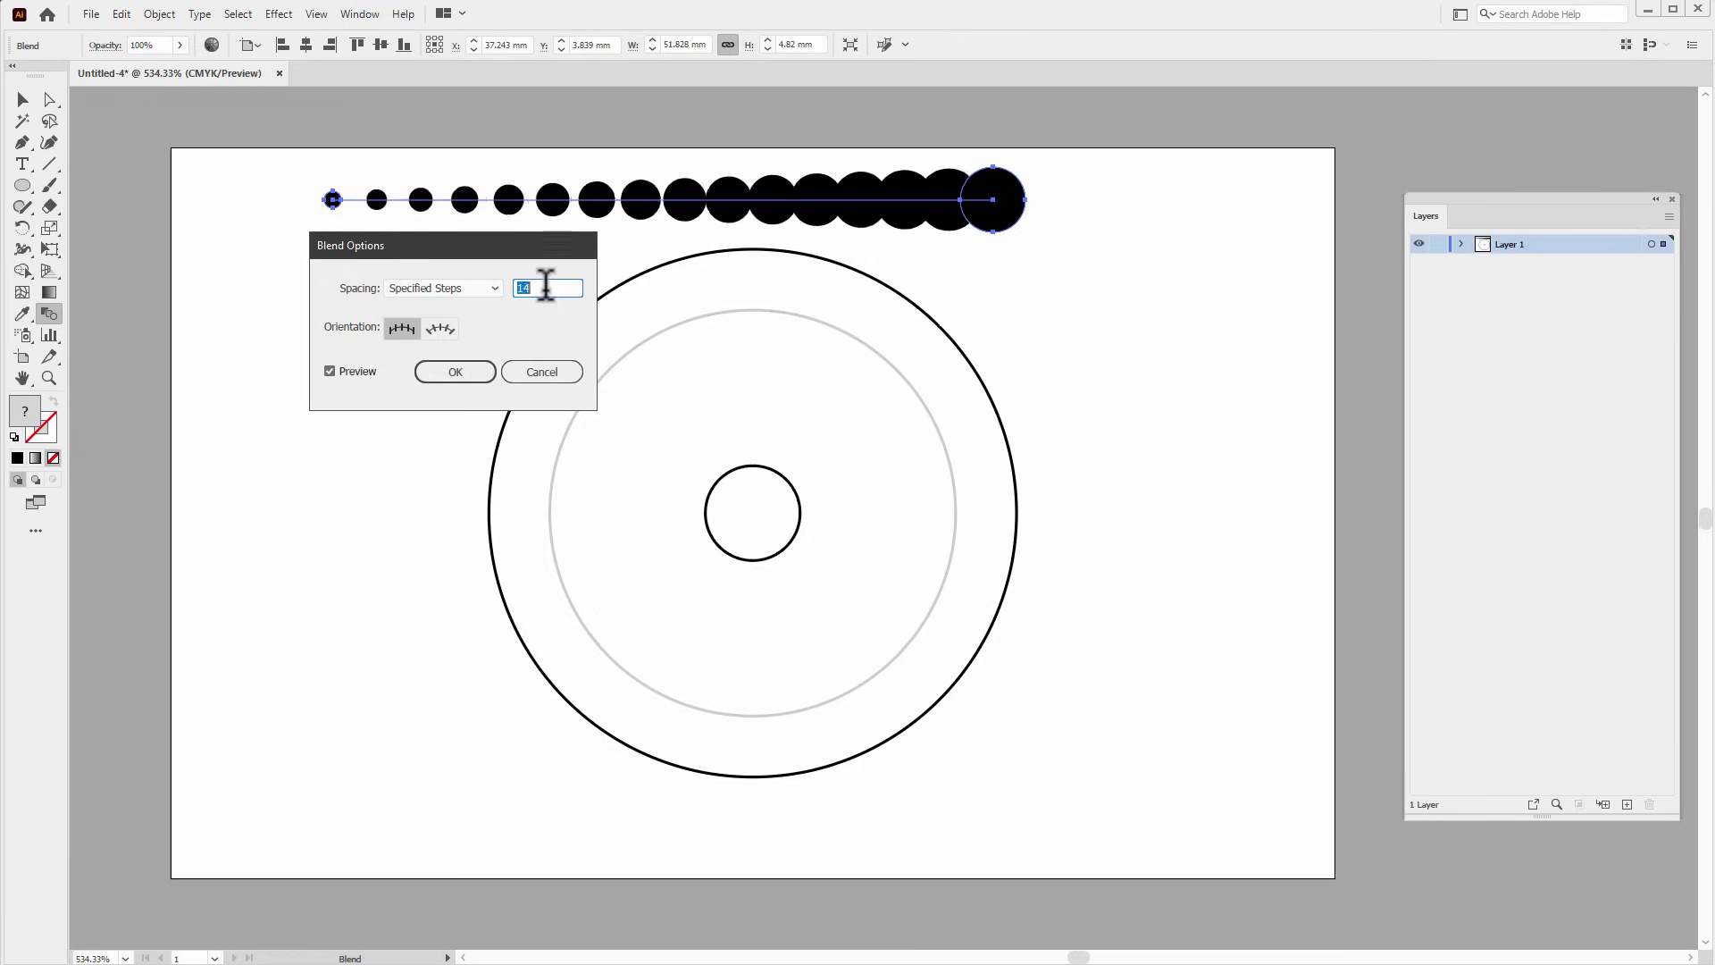
pyautogui.click(450, 368)
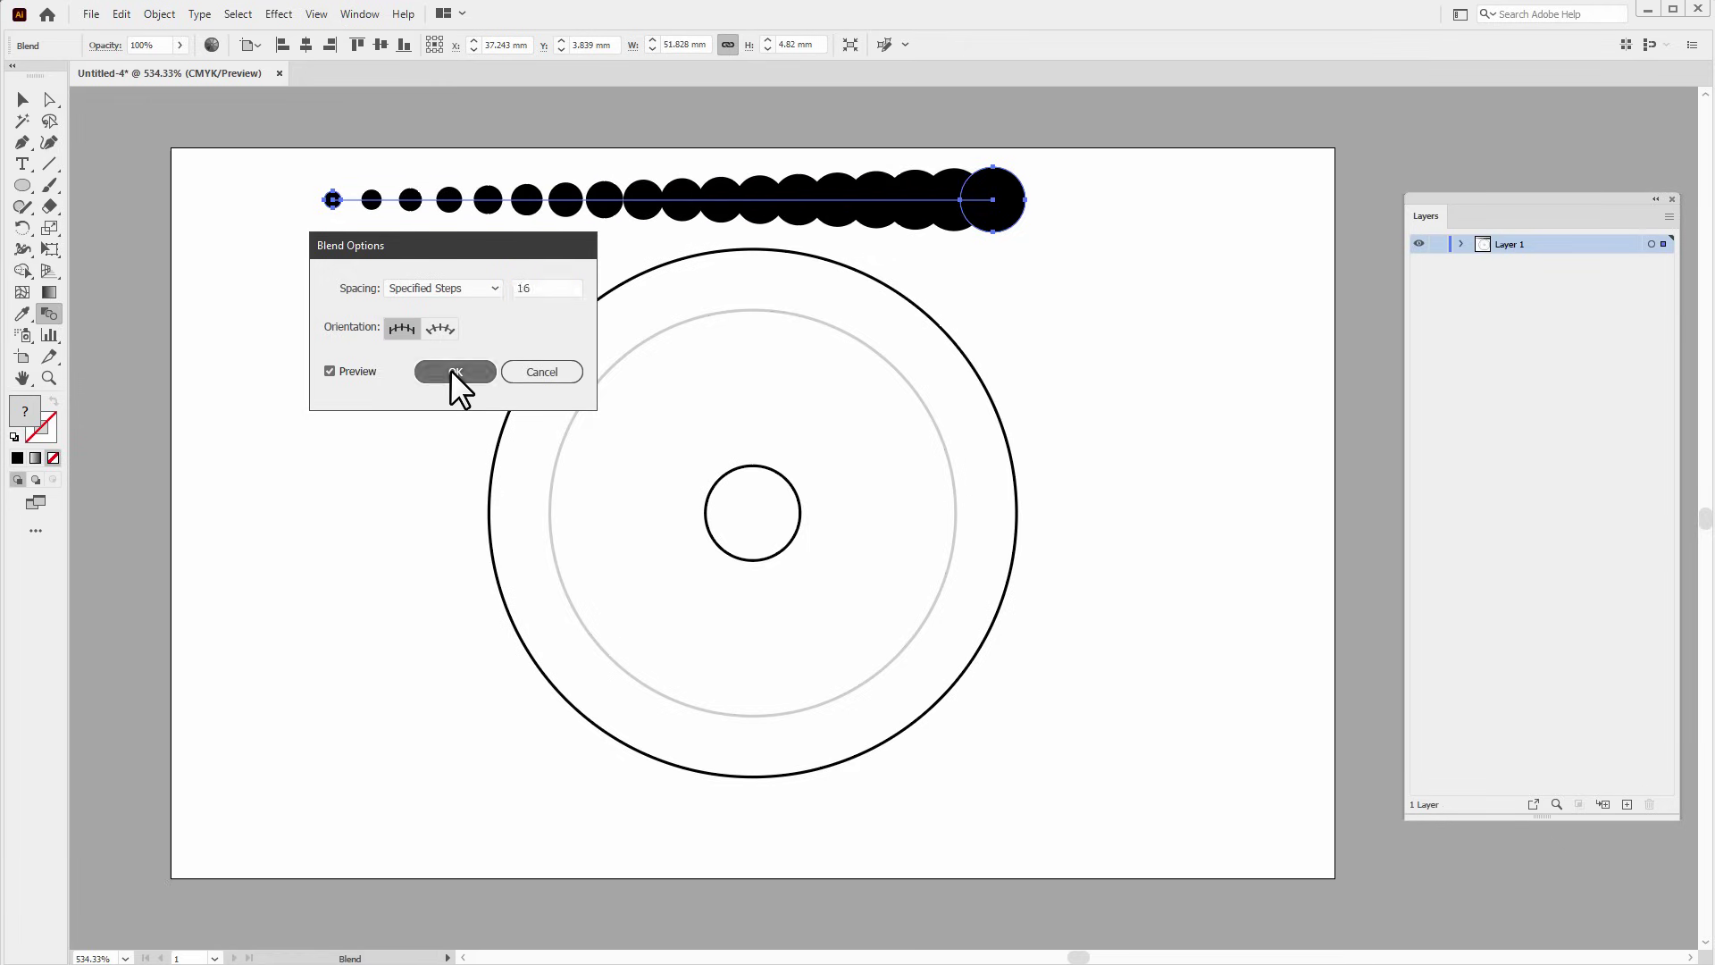
# Replace the dot blend's spine with the outer 39 mm circle so the dots follow its path.
pyautogui.click(23, 100)
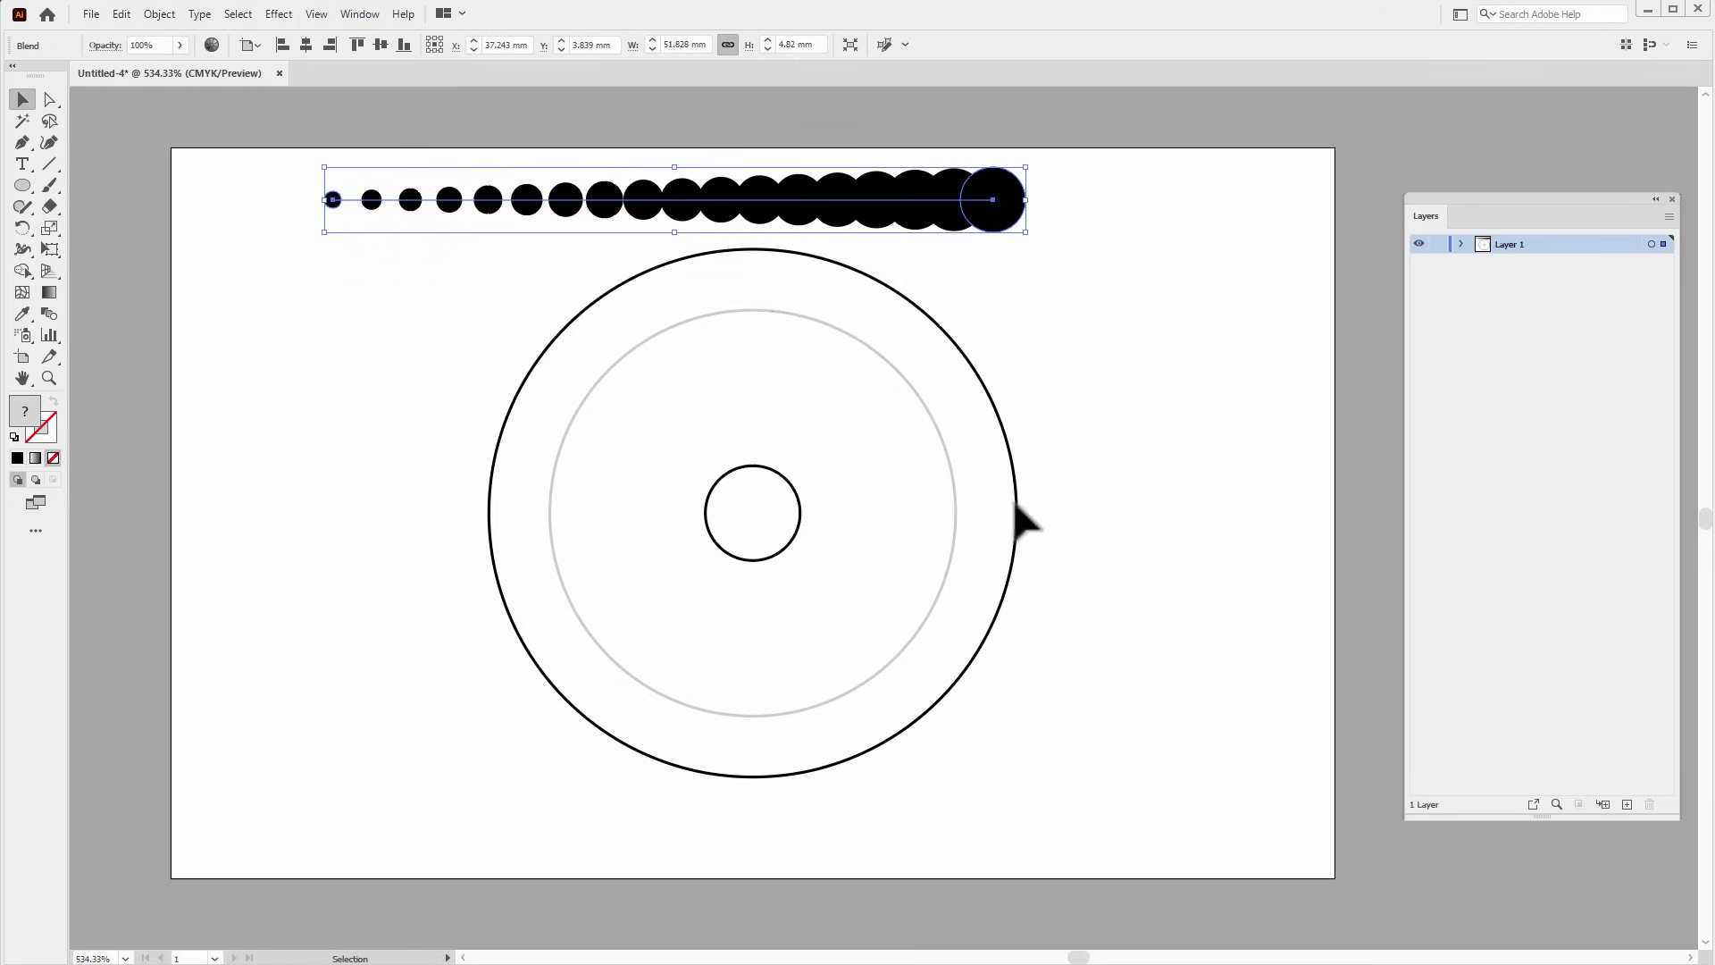
pyautogui.moveTo(1025, 486); pyautogui.dragTo(992, 205)
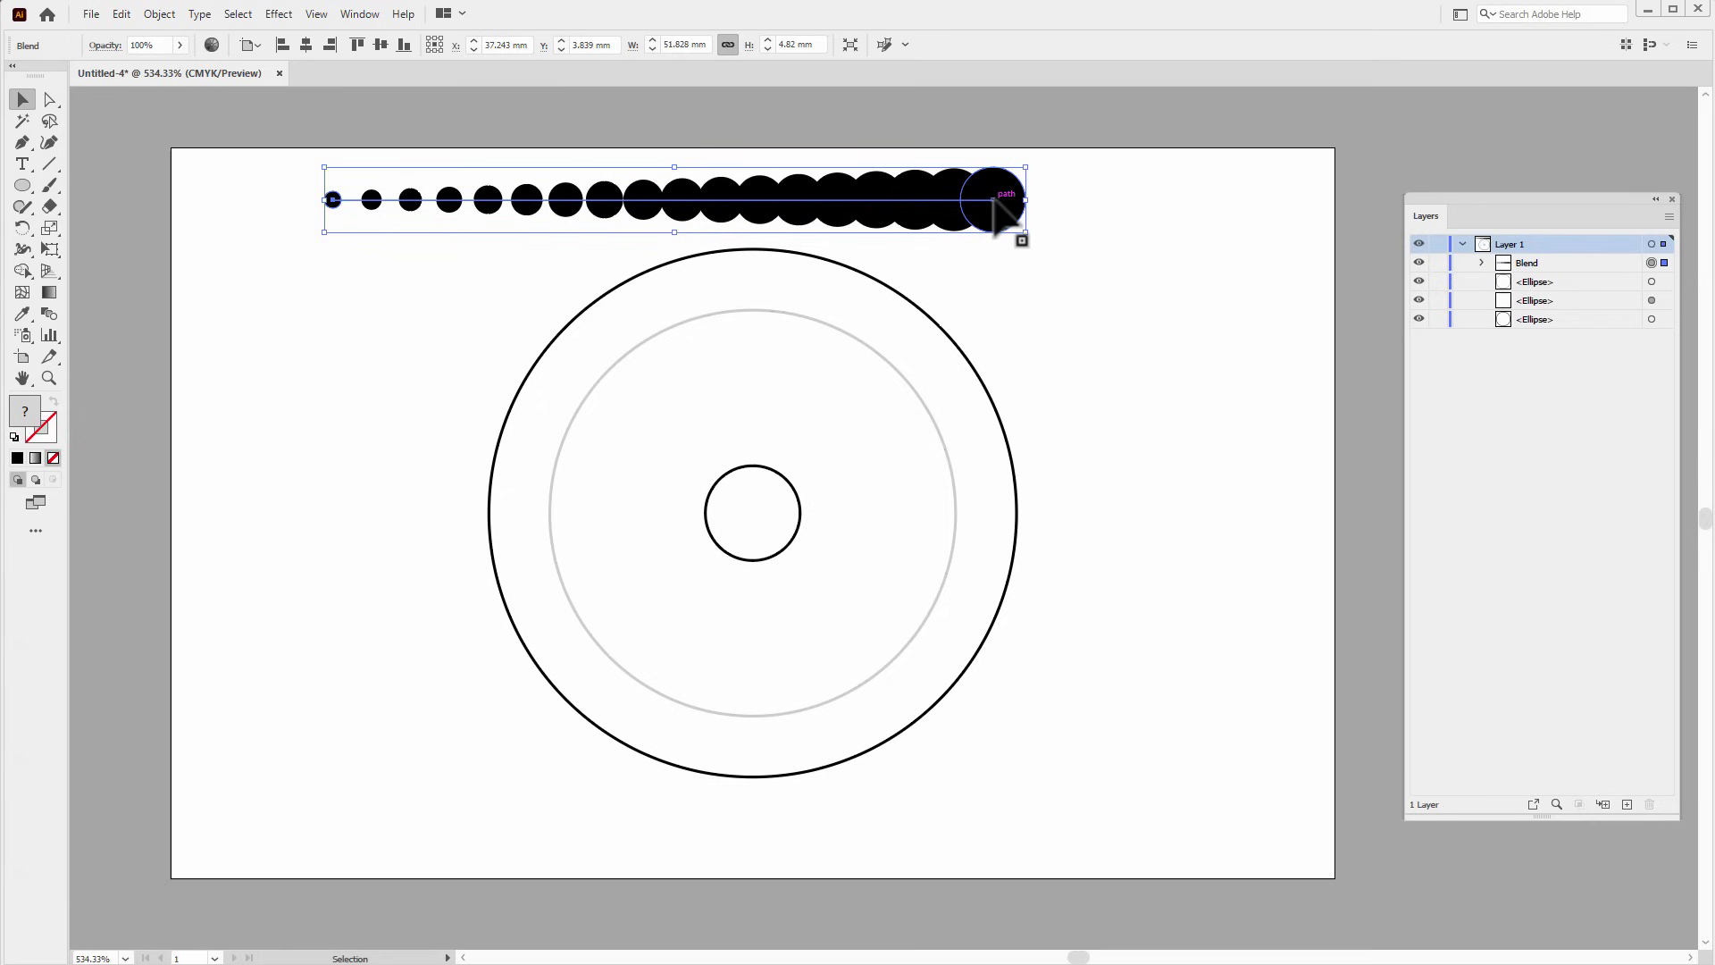
pyautogui.keyDown('shift'); pyautogui.click(600, 297); pyautogui.keyUp('shift')
pyautogui.click(159, 13)
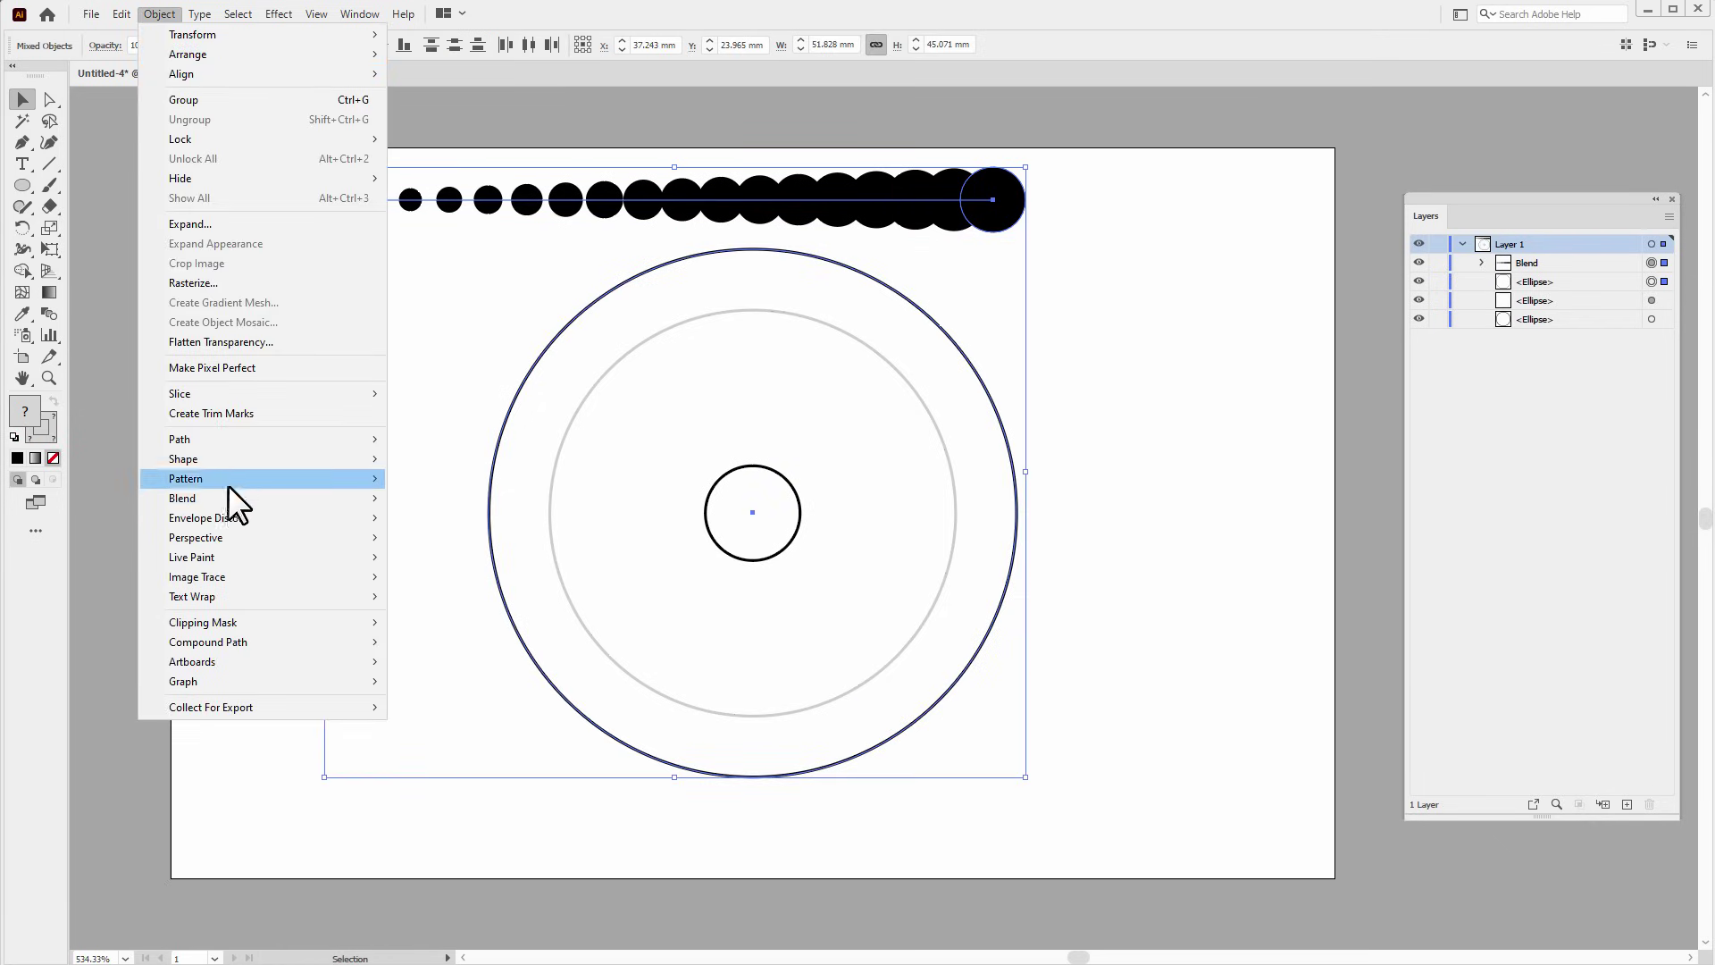
pyautogui.moveTo(268, 498)
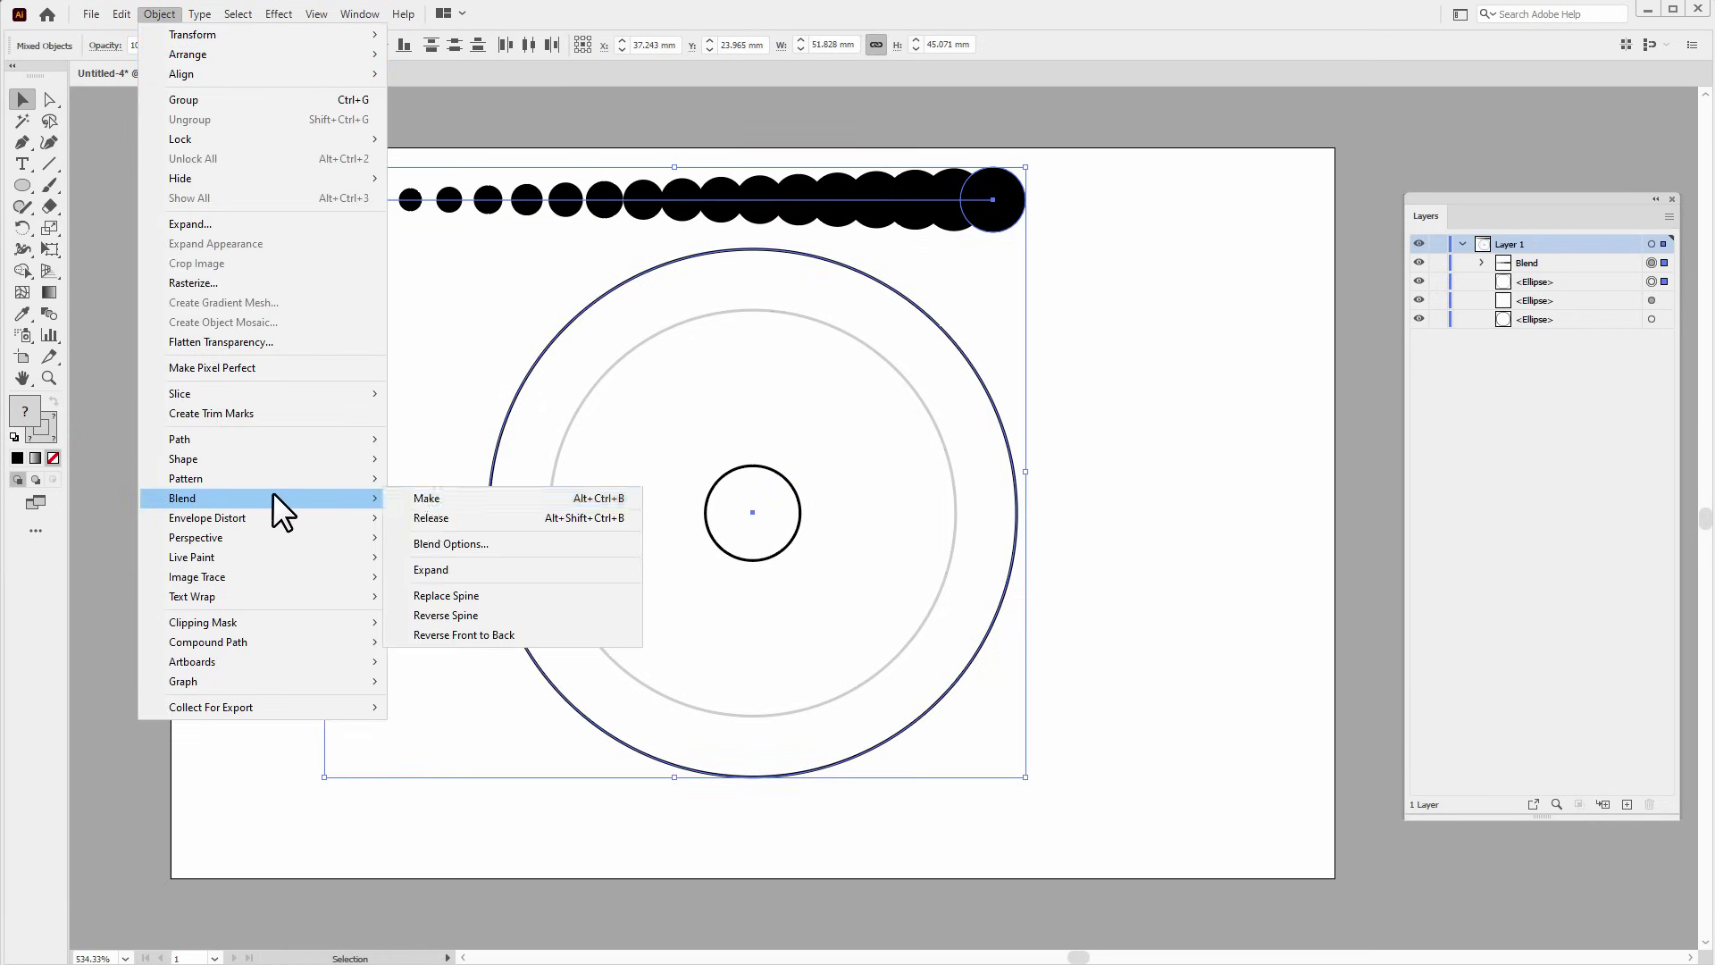
pyautogui.click(430, 595)
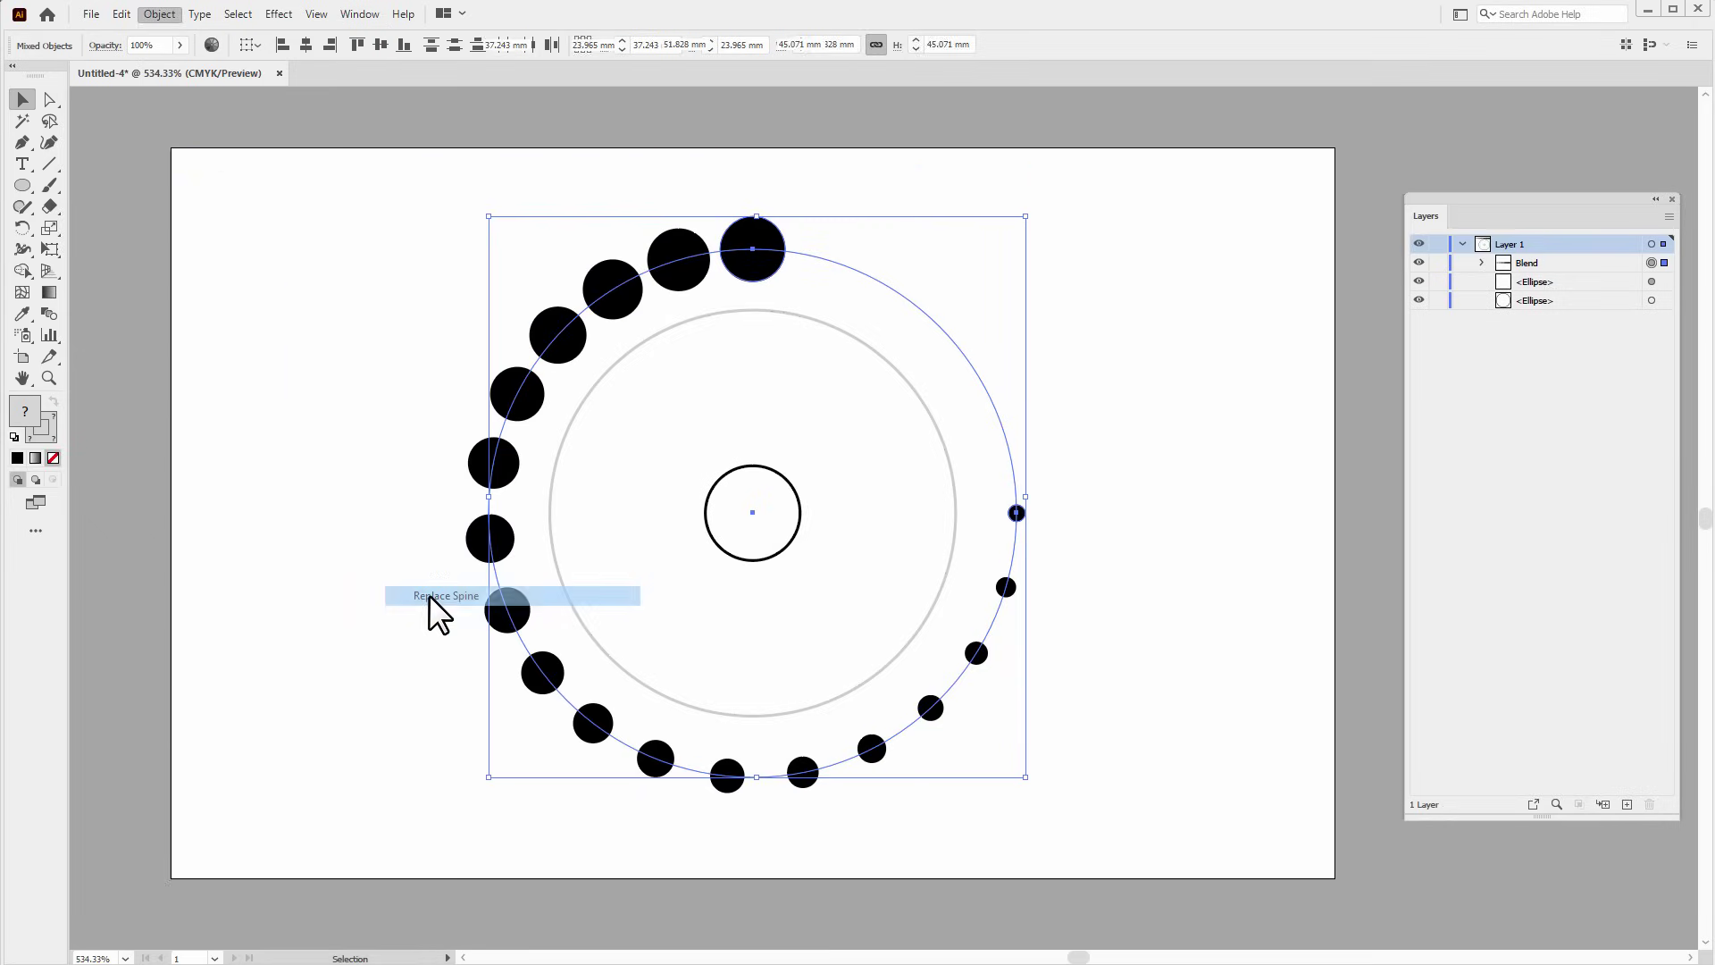
# Rotate the blend's spine circle by 225° to turn the dot scale, and clear the selection.
pyautogui.click(1483, 263)
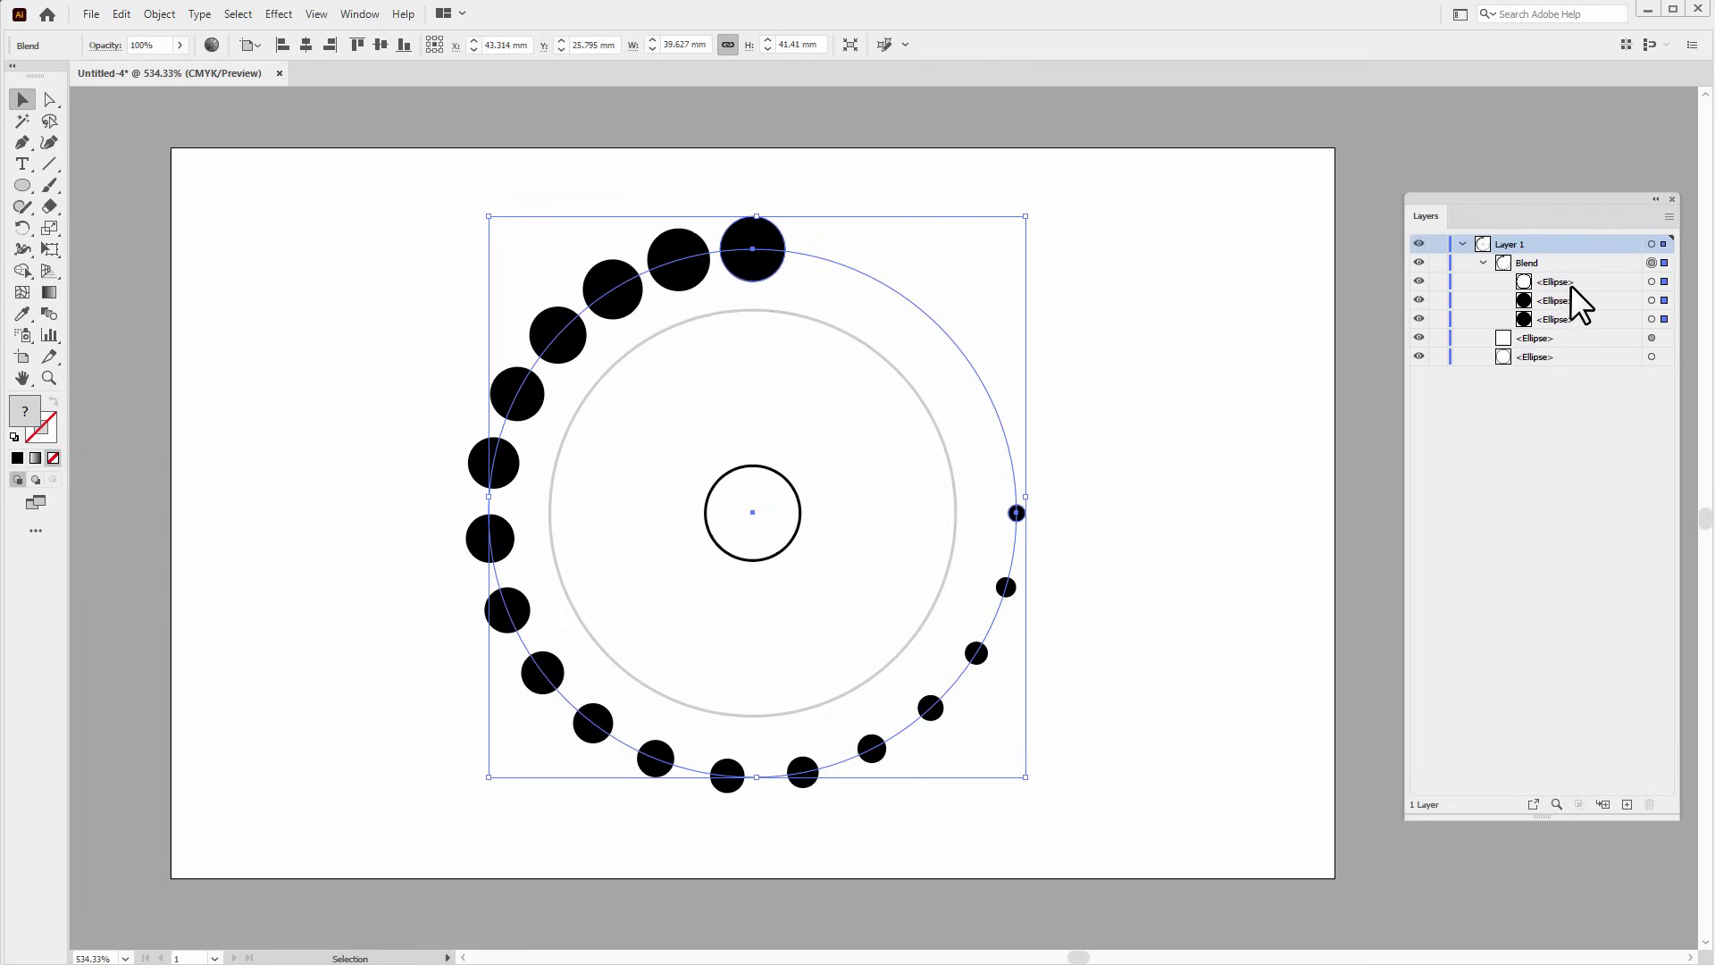
pyautogui.click(1651, 282)
pyautogui.click(159, 13)
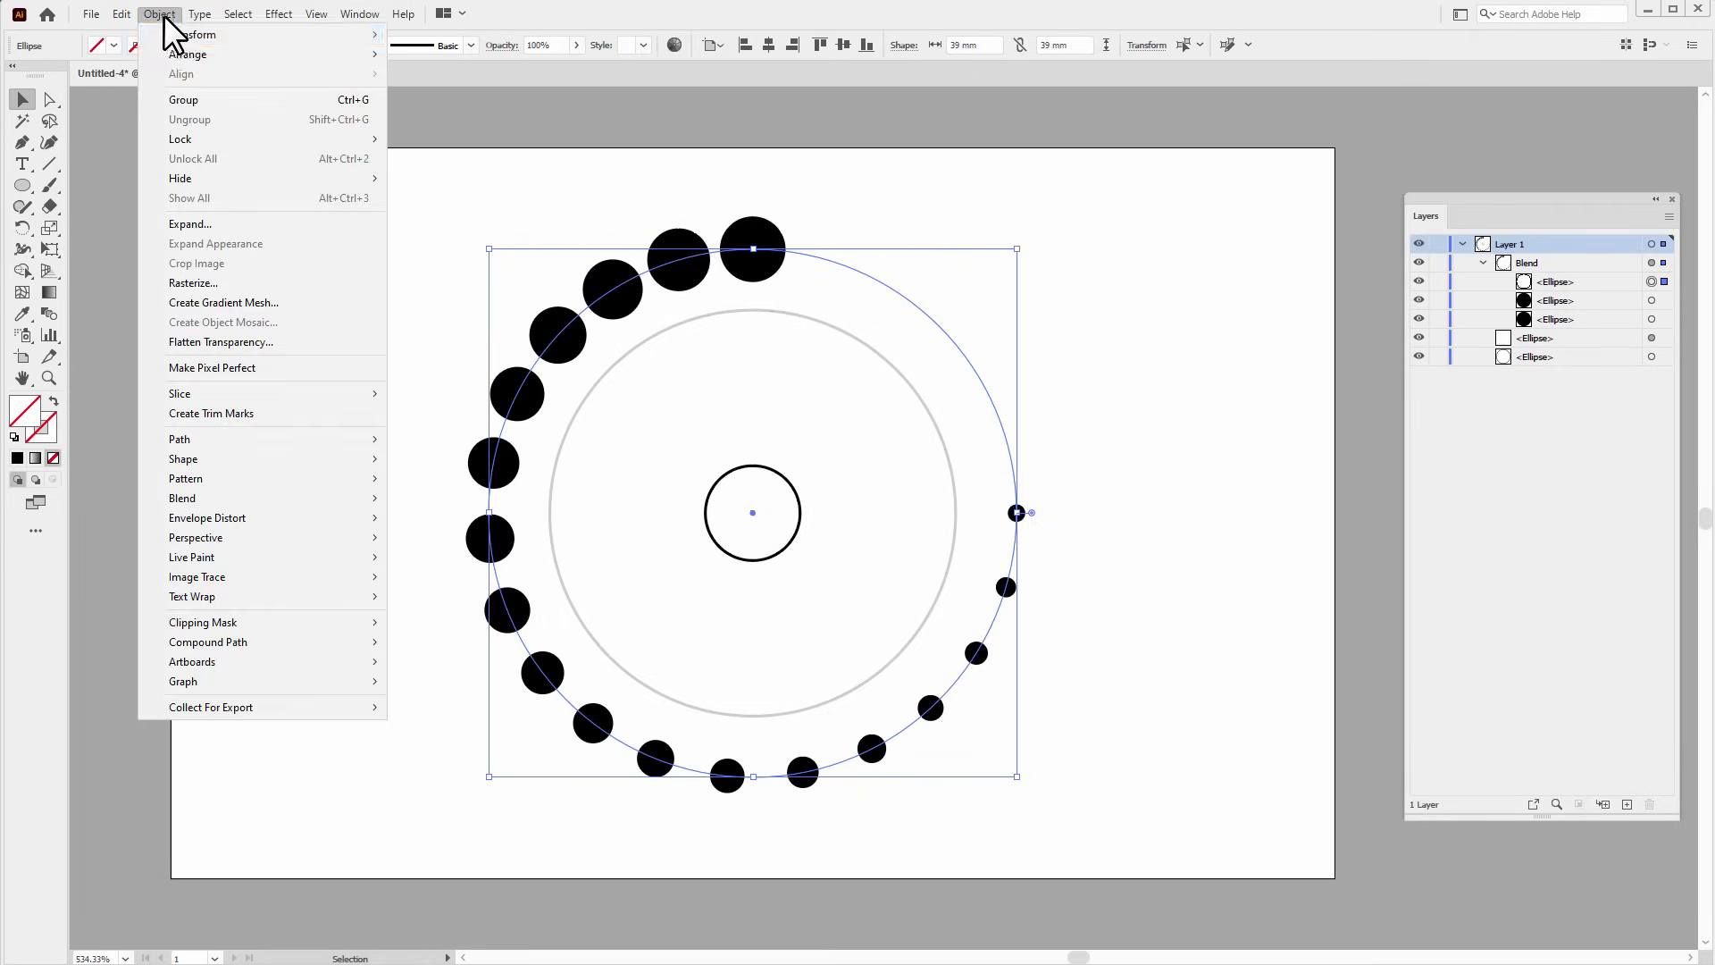
pyautogui.moveTo(291, 36)
pyautogui.click(432, 81)
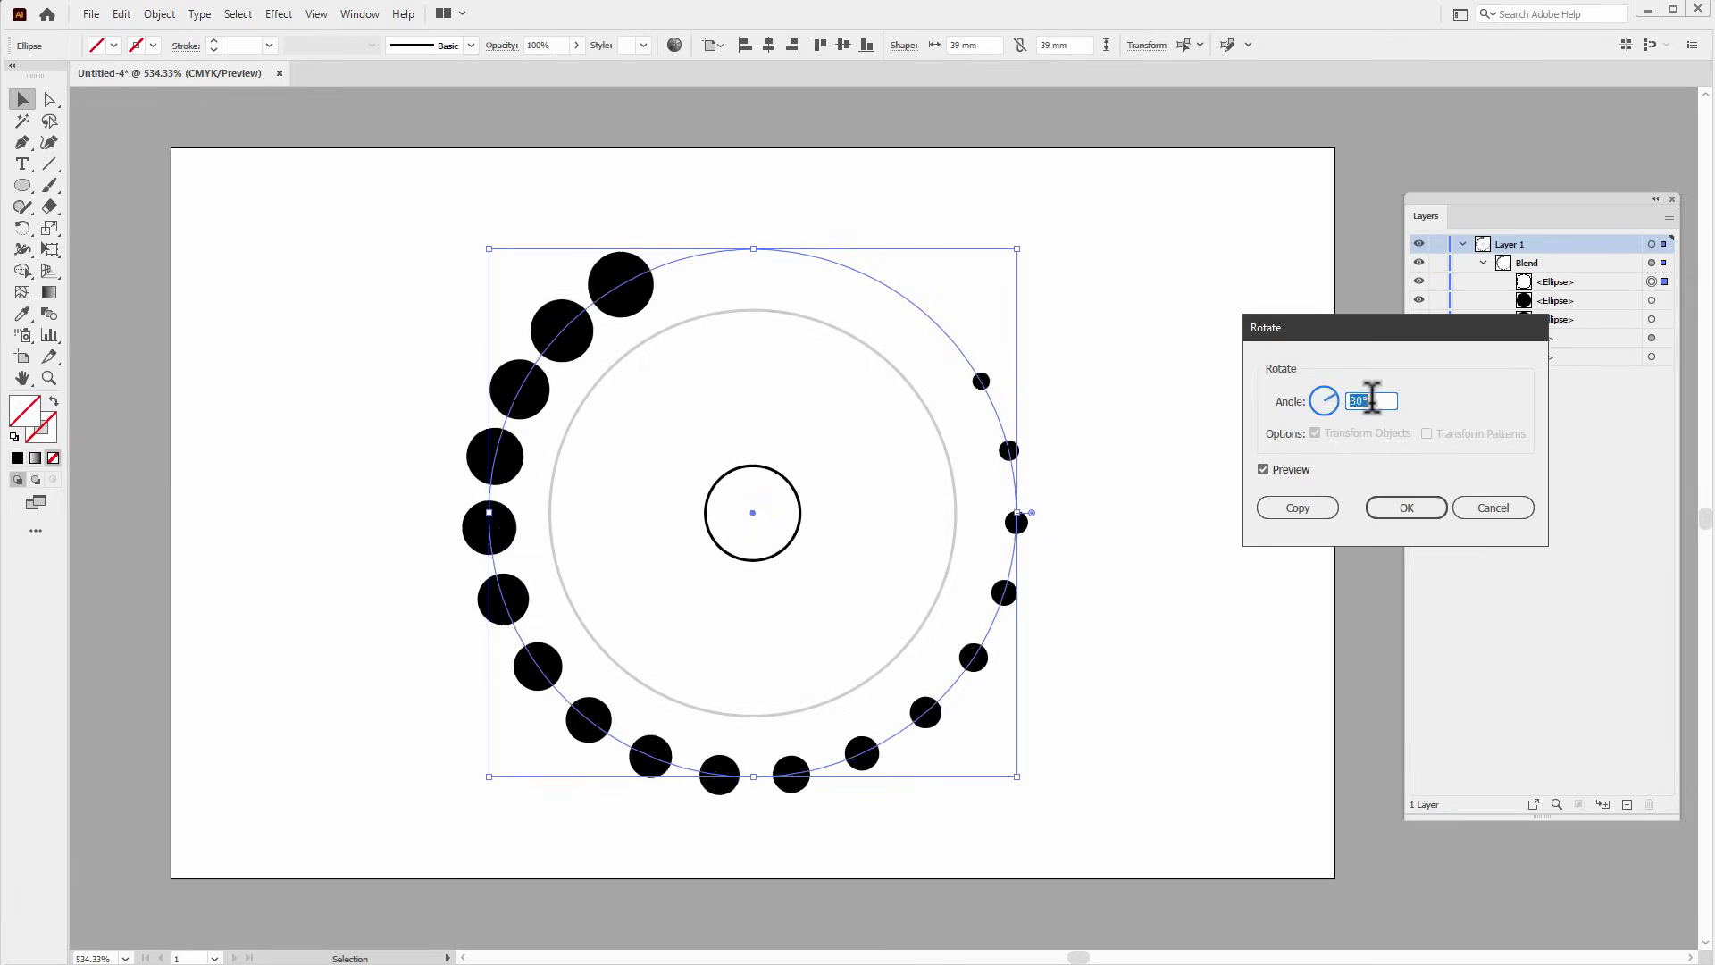
pyautogui.scroll(10, 1370, 400)
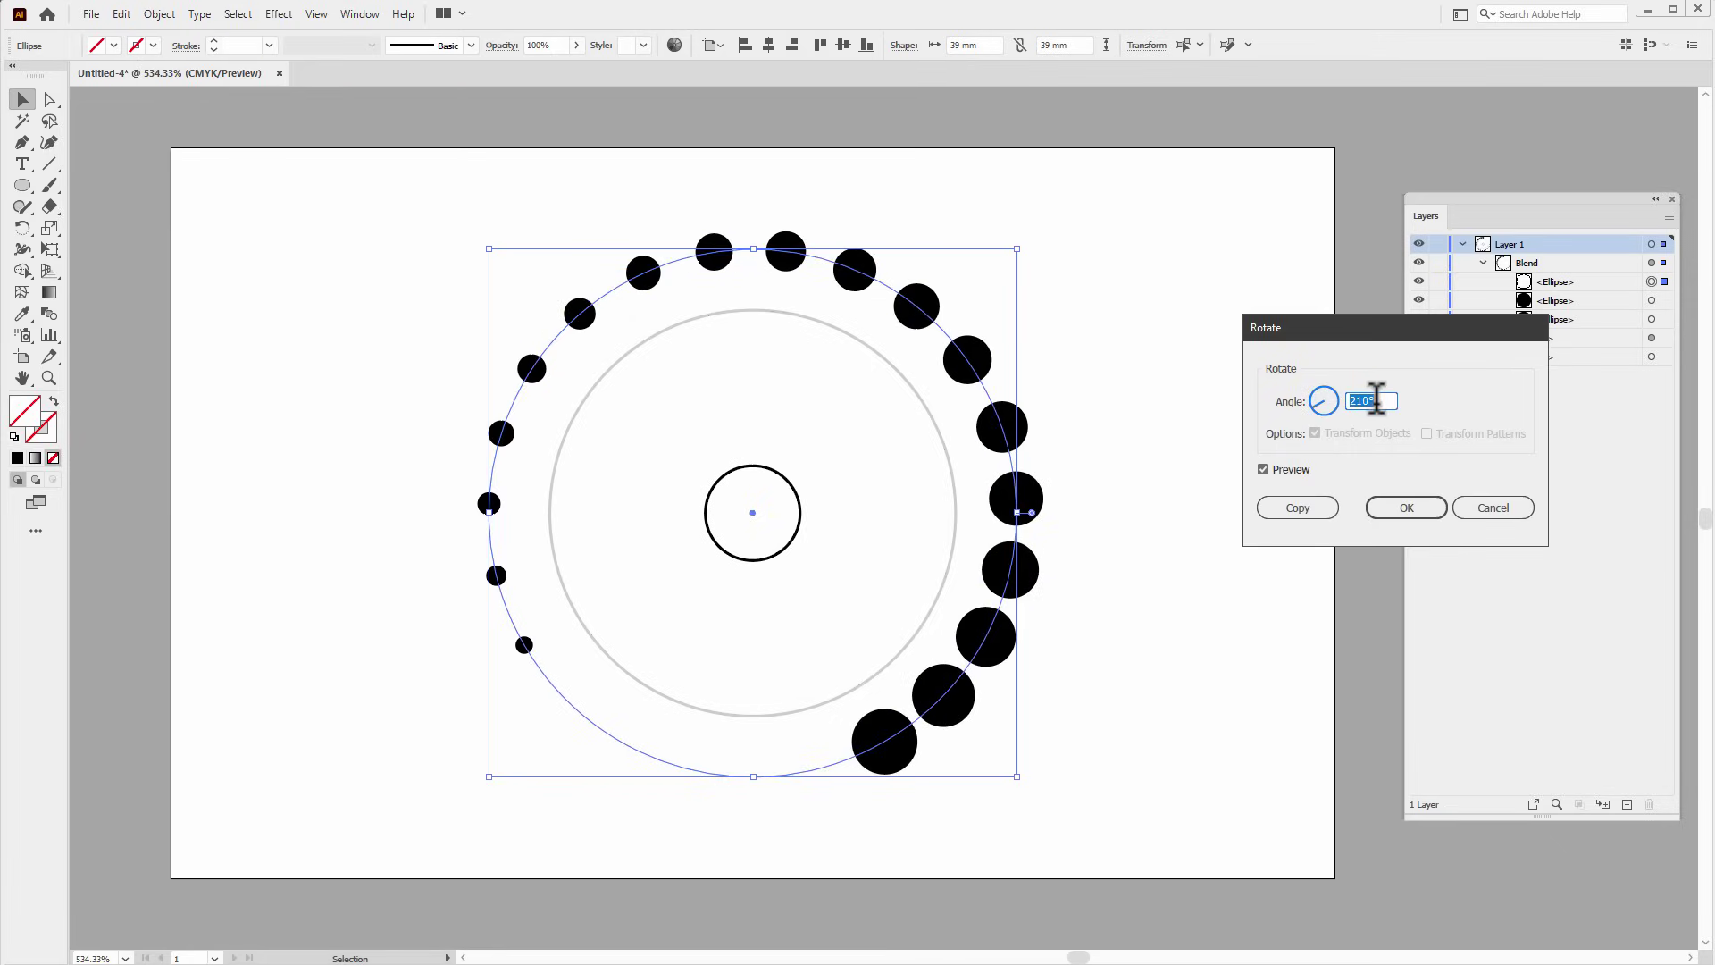
pyautogui.click(1457, 410)
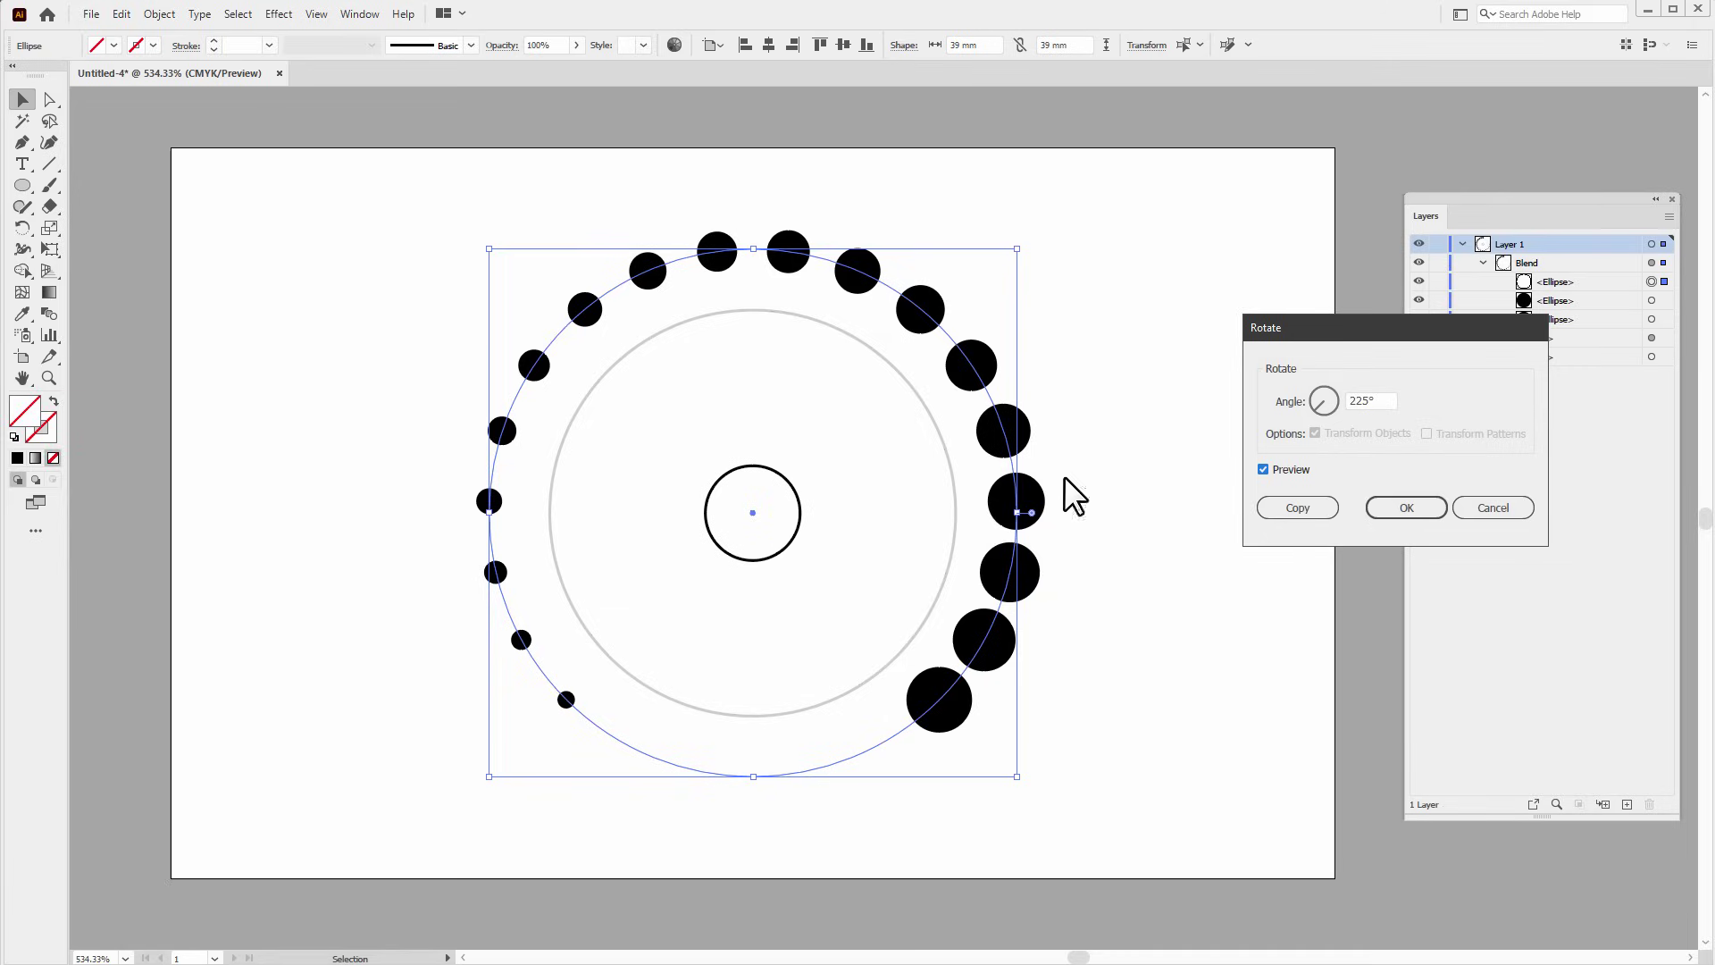
pyautogui.click(1396, 513)
pyautogui.hotkey('ctrl', 'shift', 'a')
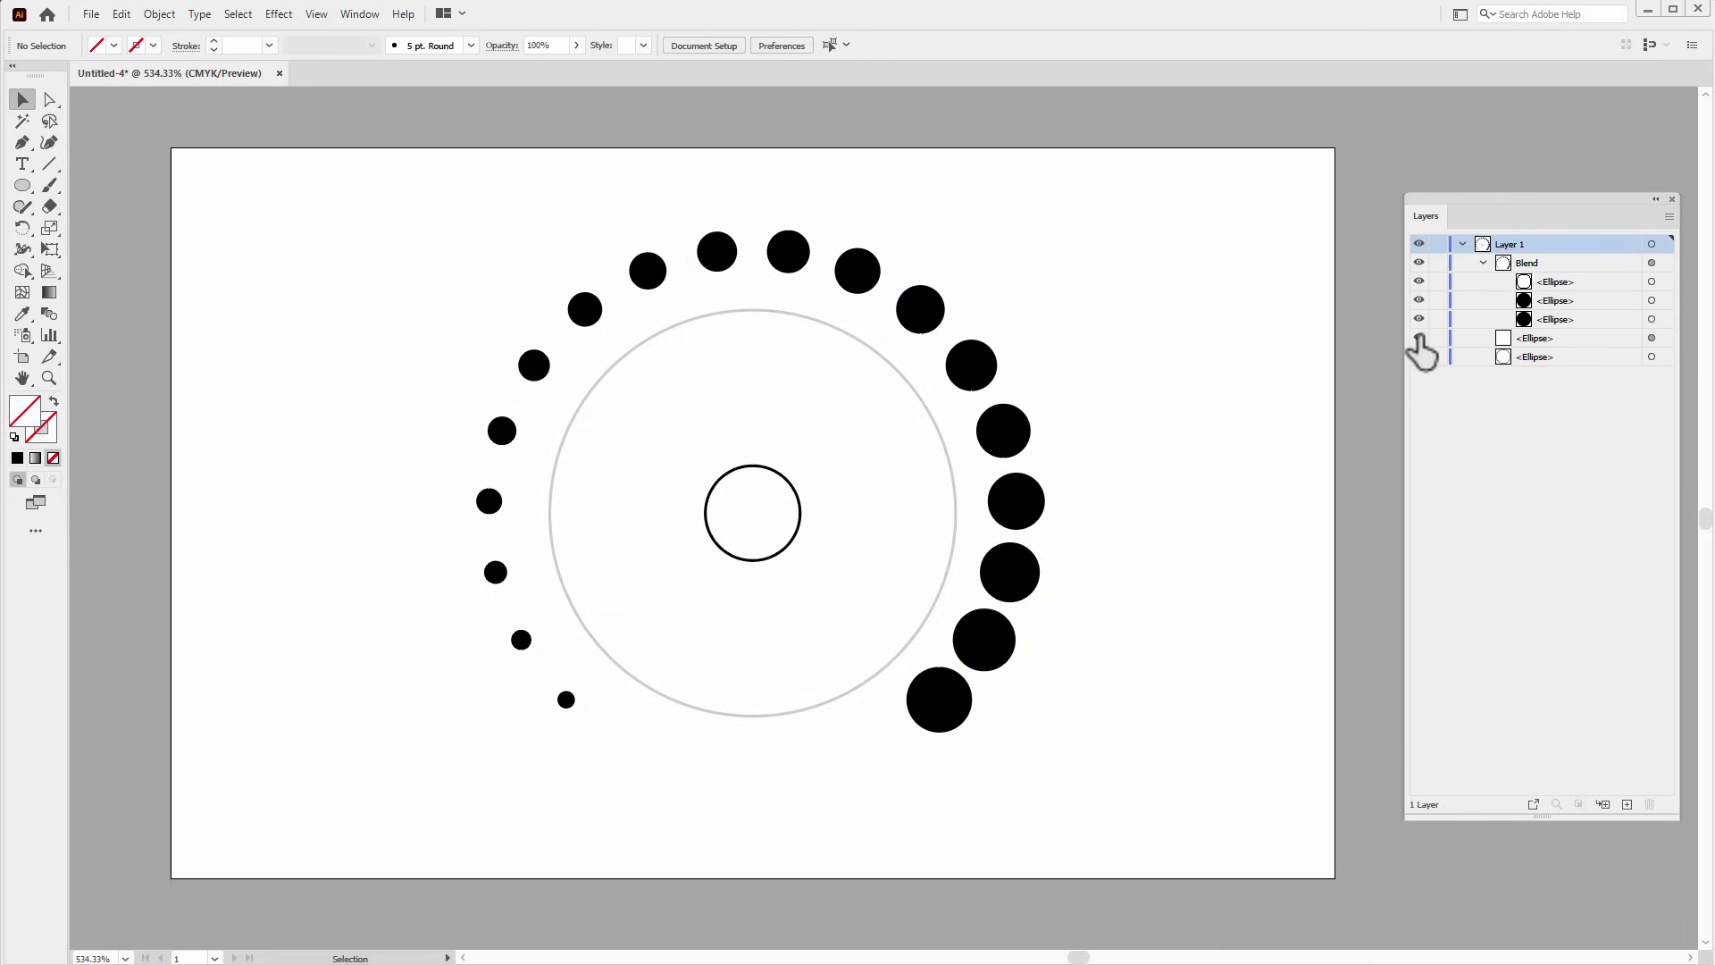
# Hide the light gray guide circle and configure the web export as PNG-24 at 1000 percent without transparency.
pyautogui.click(1419, 338)
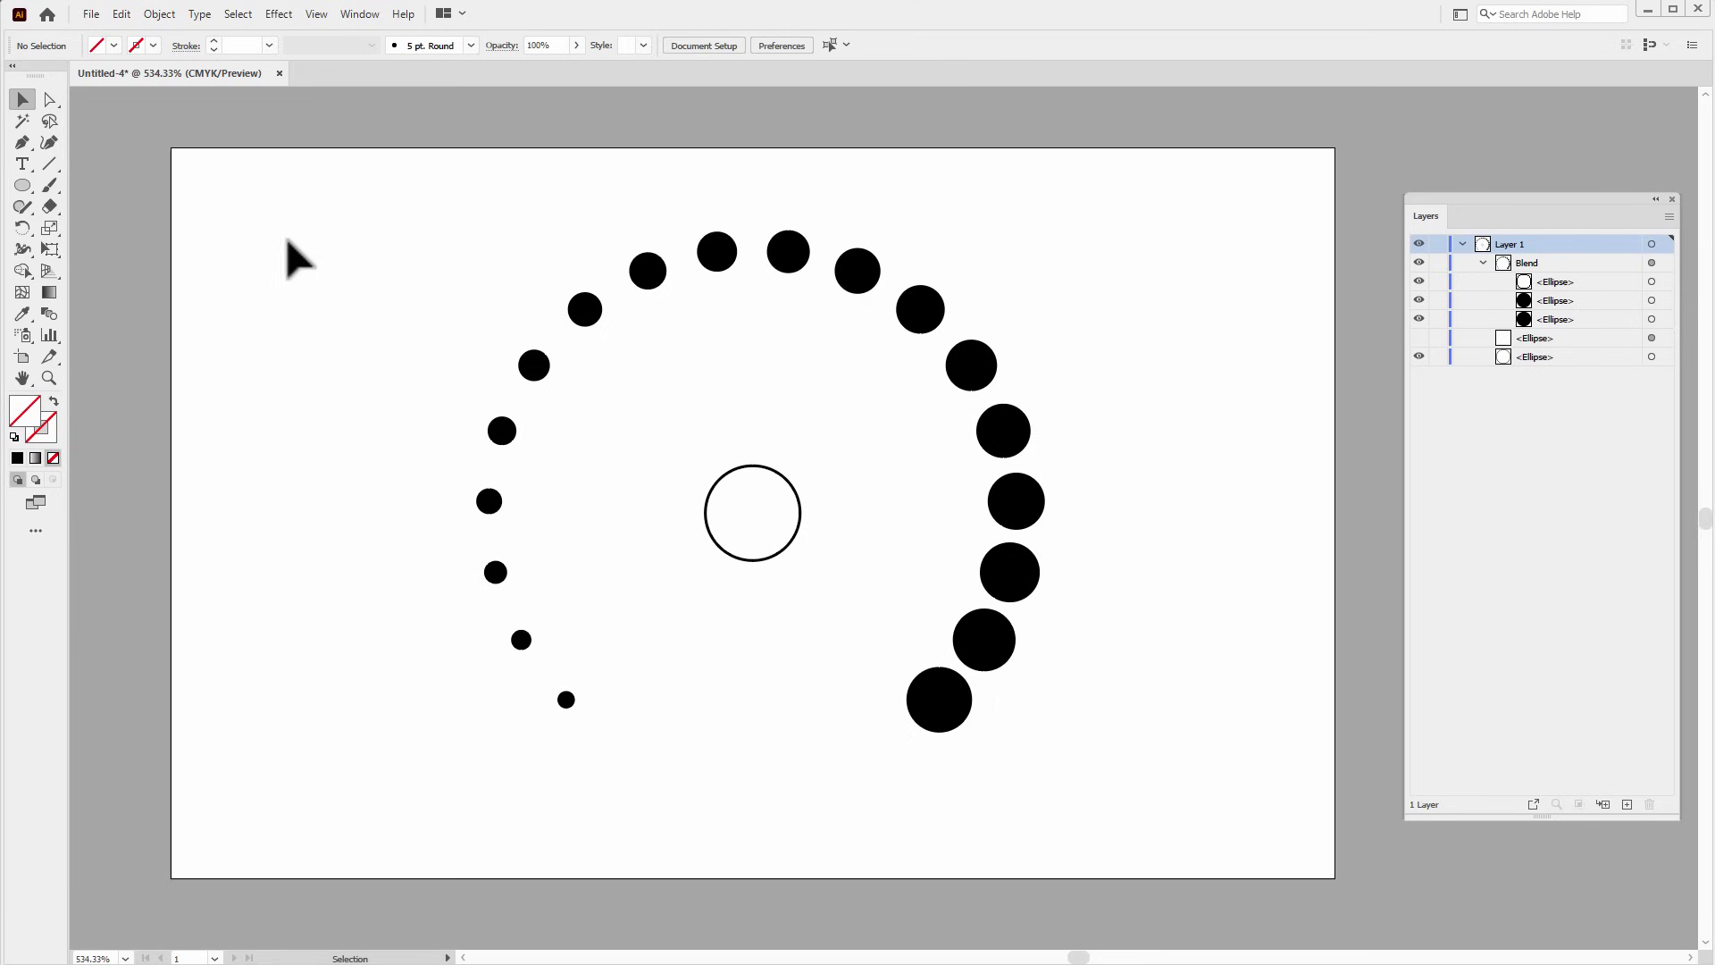
pyautogui.click(86, 18)
pyautogui.moveTo(127, 353)
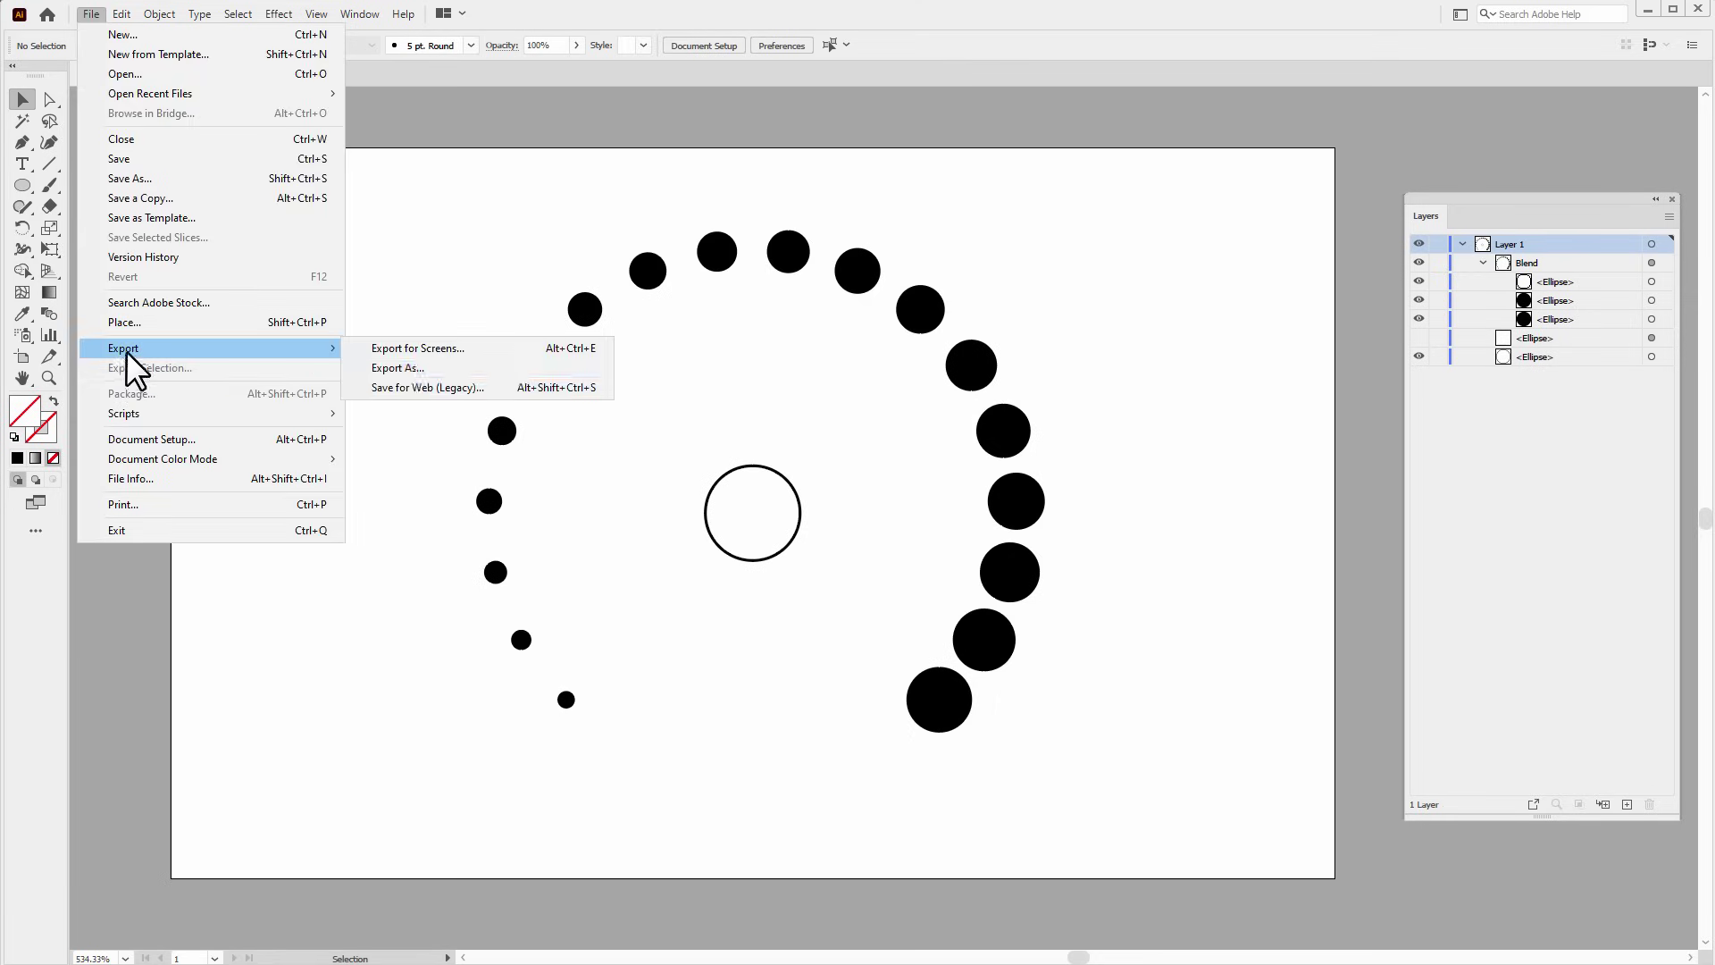
pyautogui.click(371, 389)
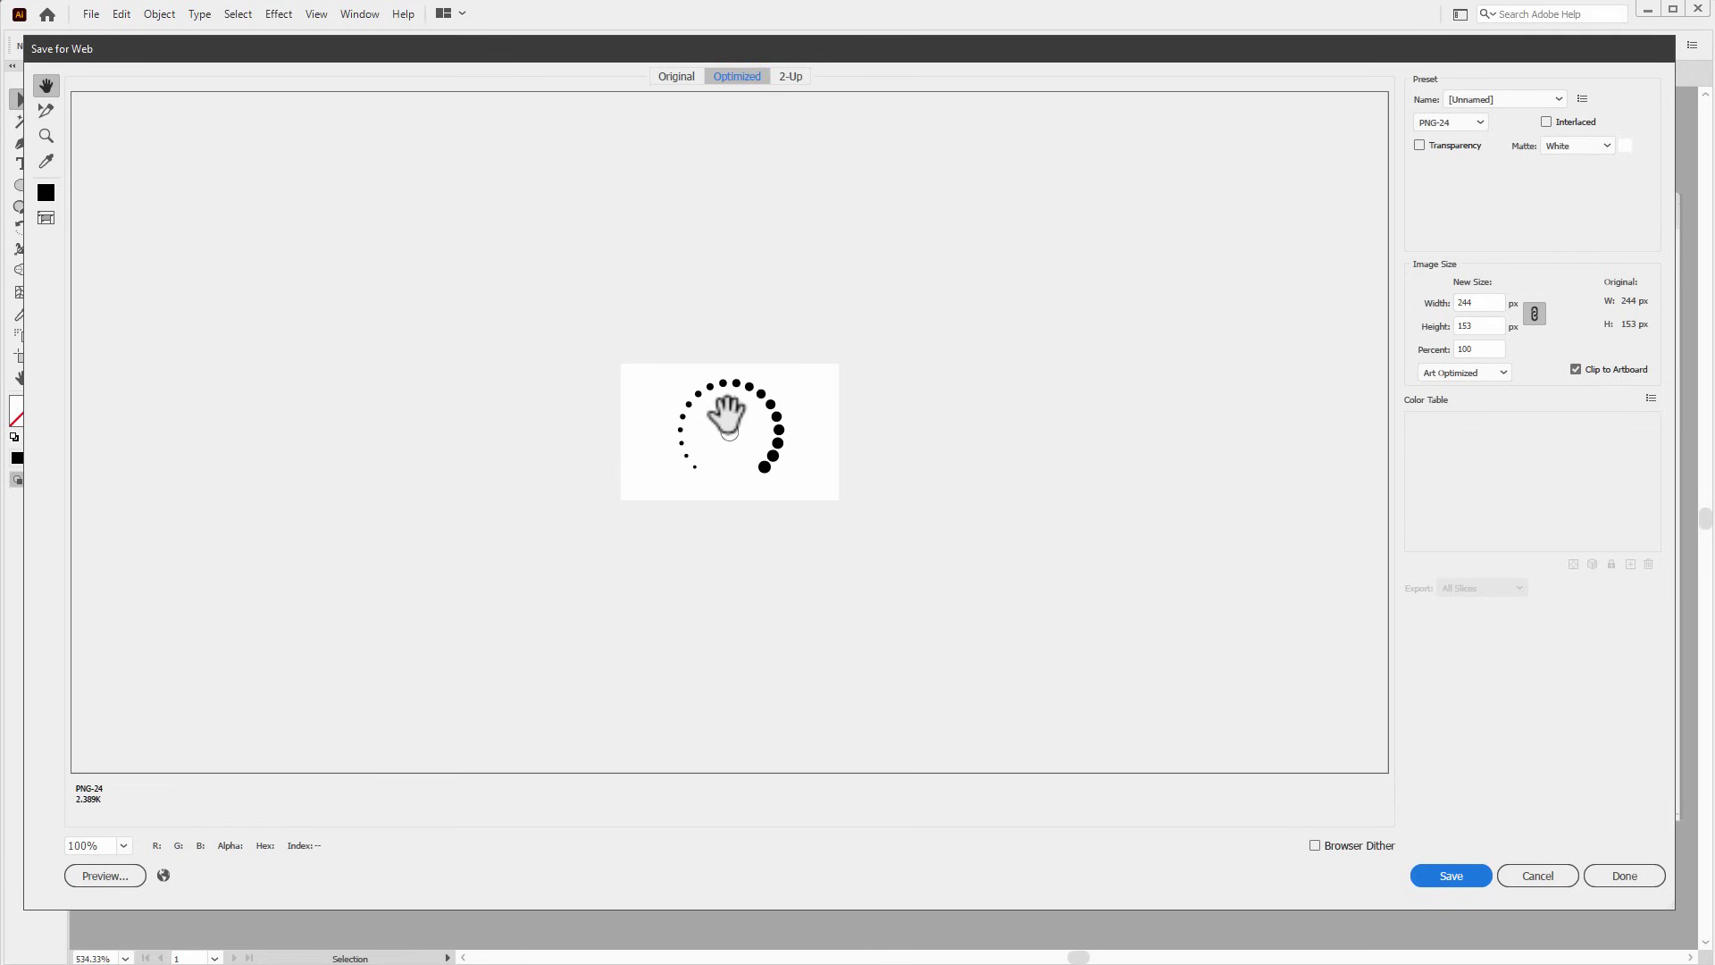
pyautogui.click(1485, 349)
pyautogui.write('0')
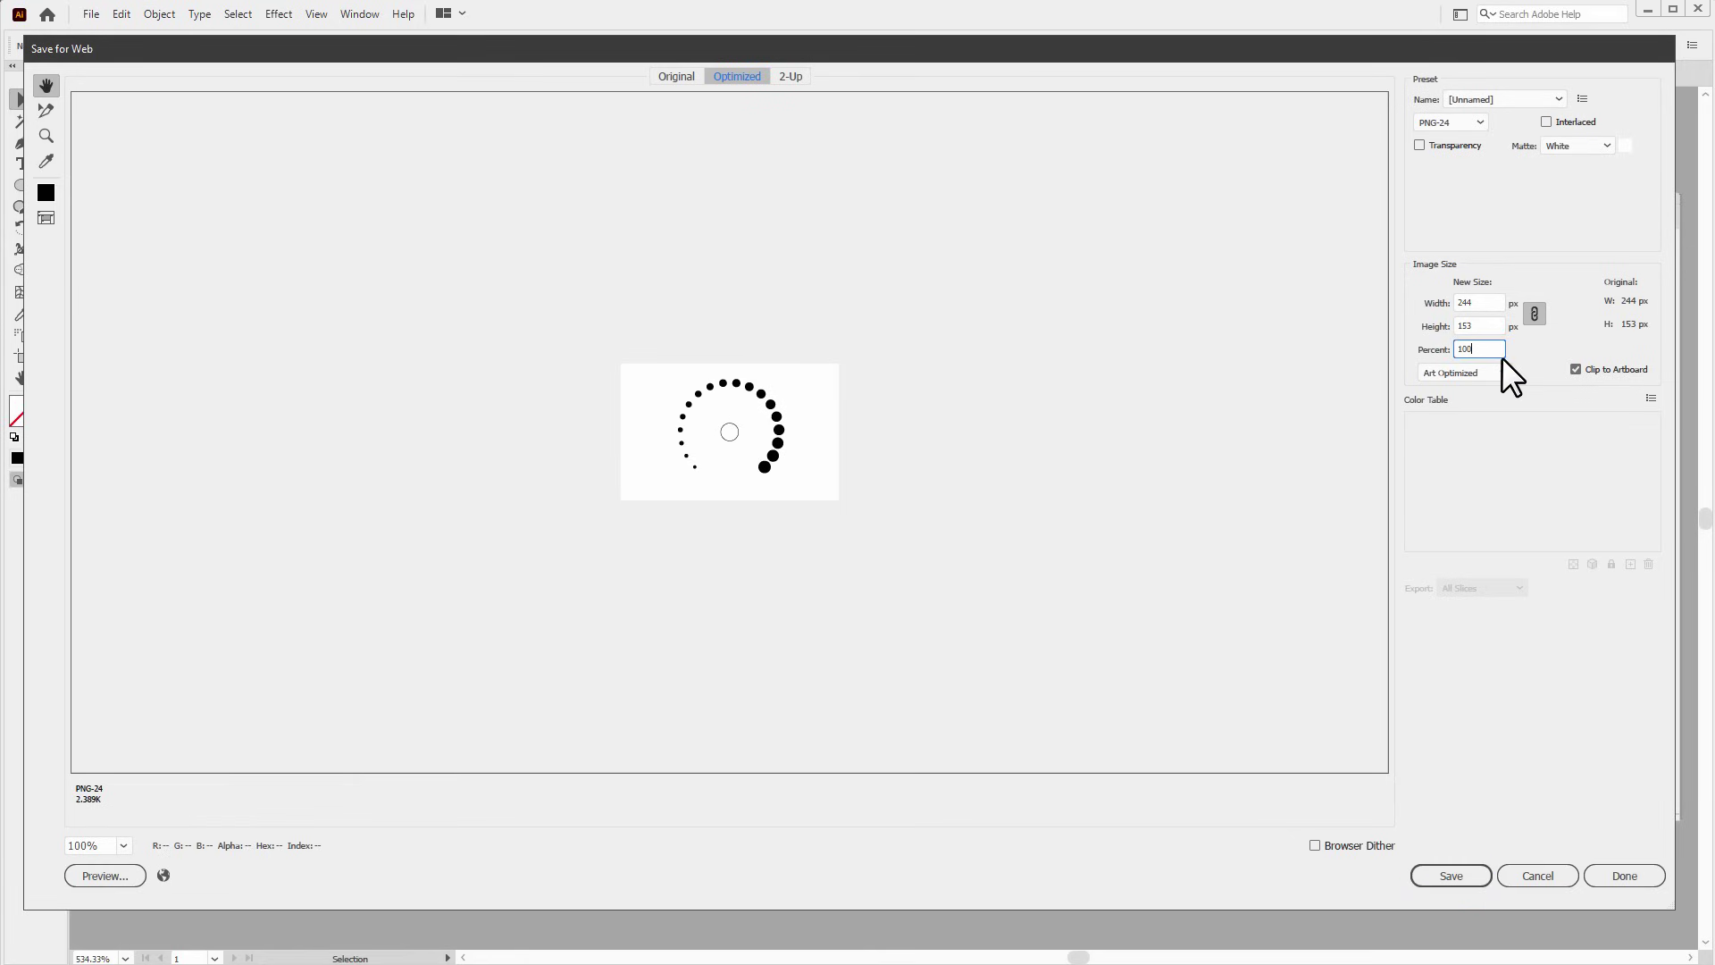
pyautogui.press('Tab')
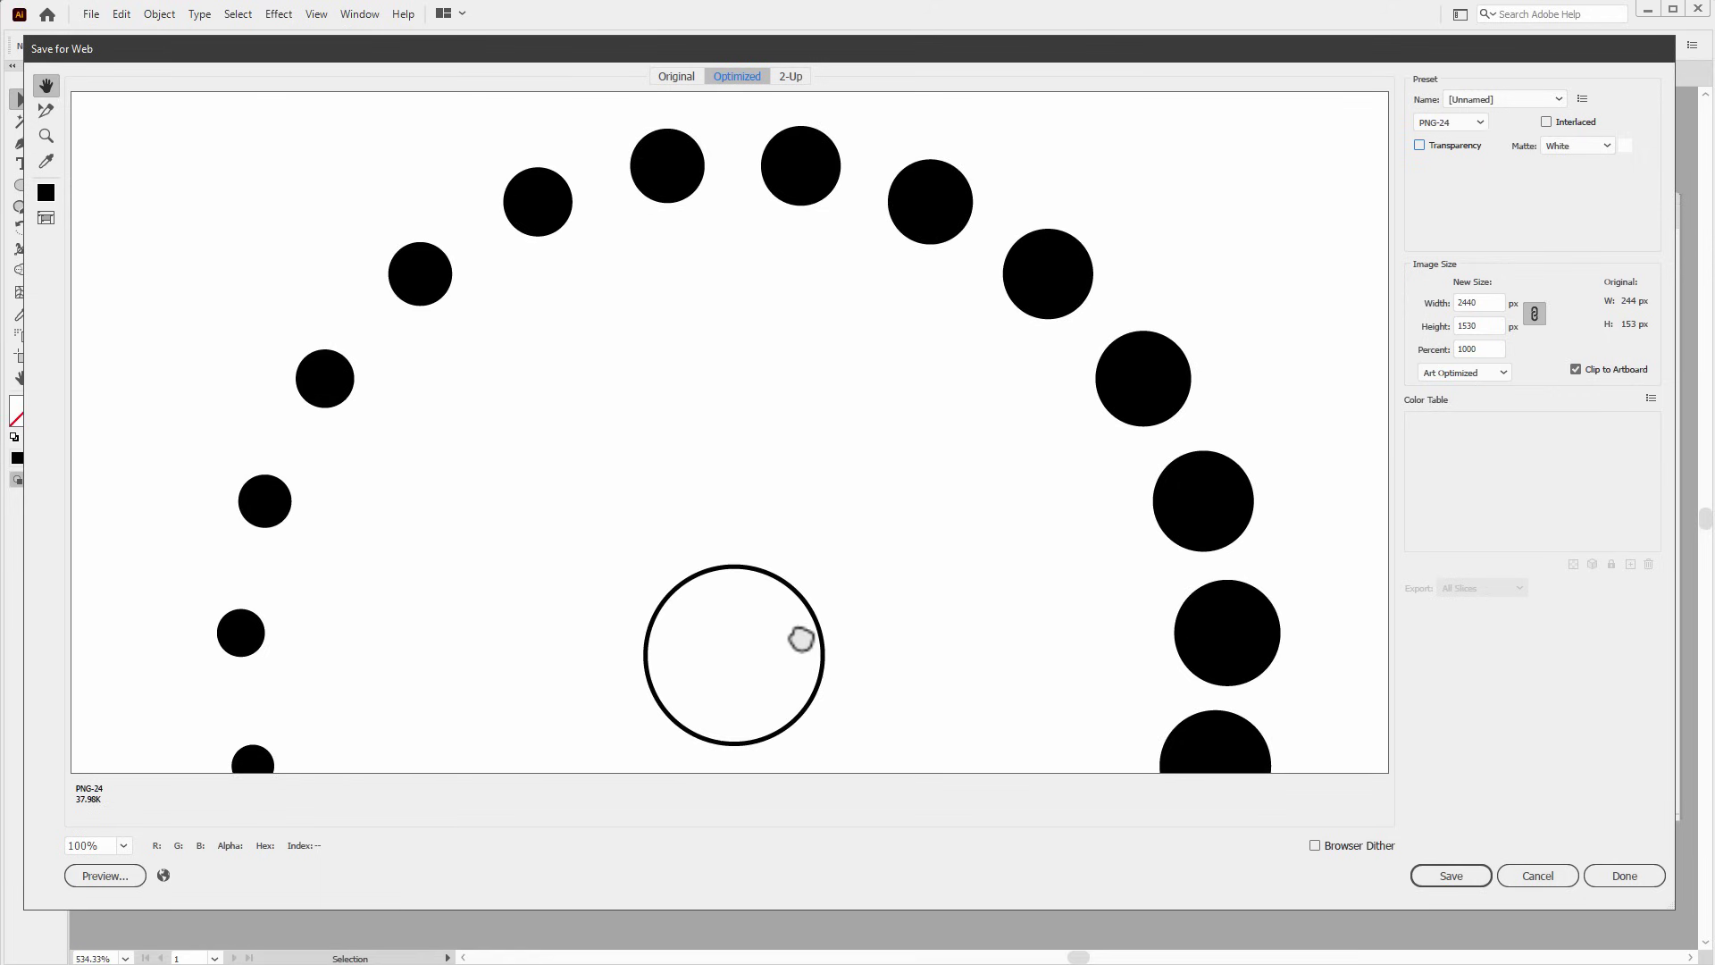
pyautogui.moveTo(801, 640); pyautogui.dragTo(815, 719)
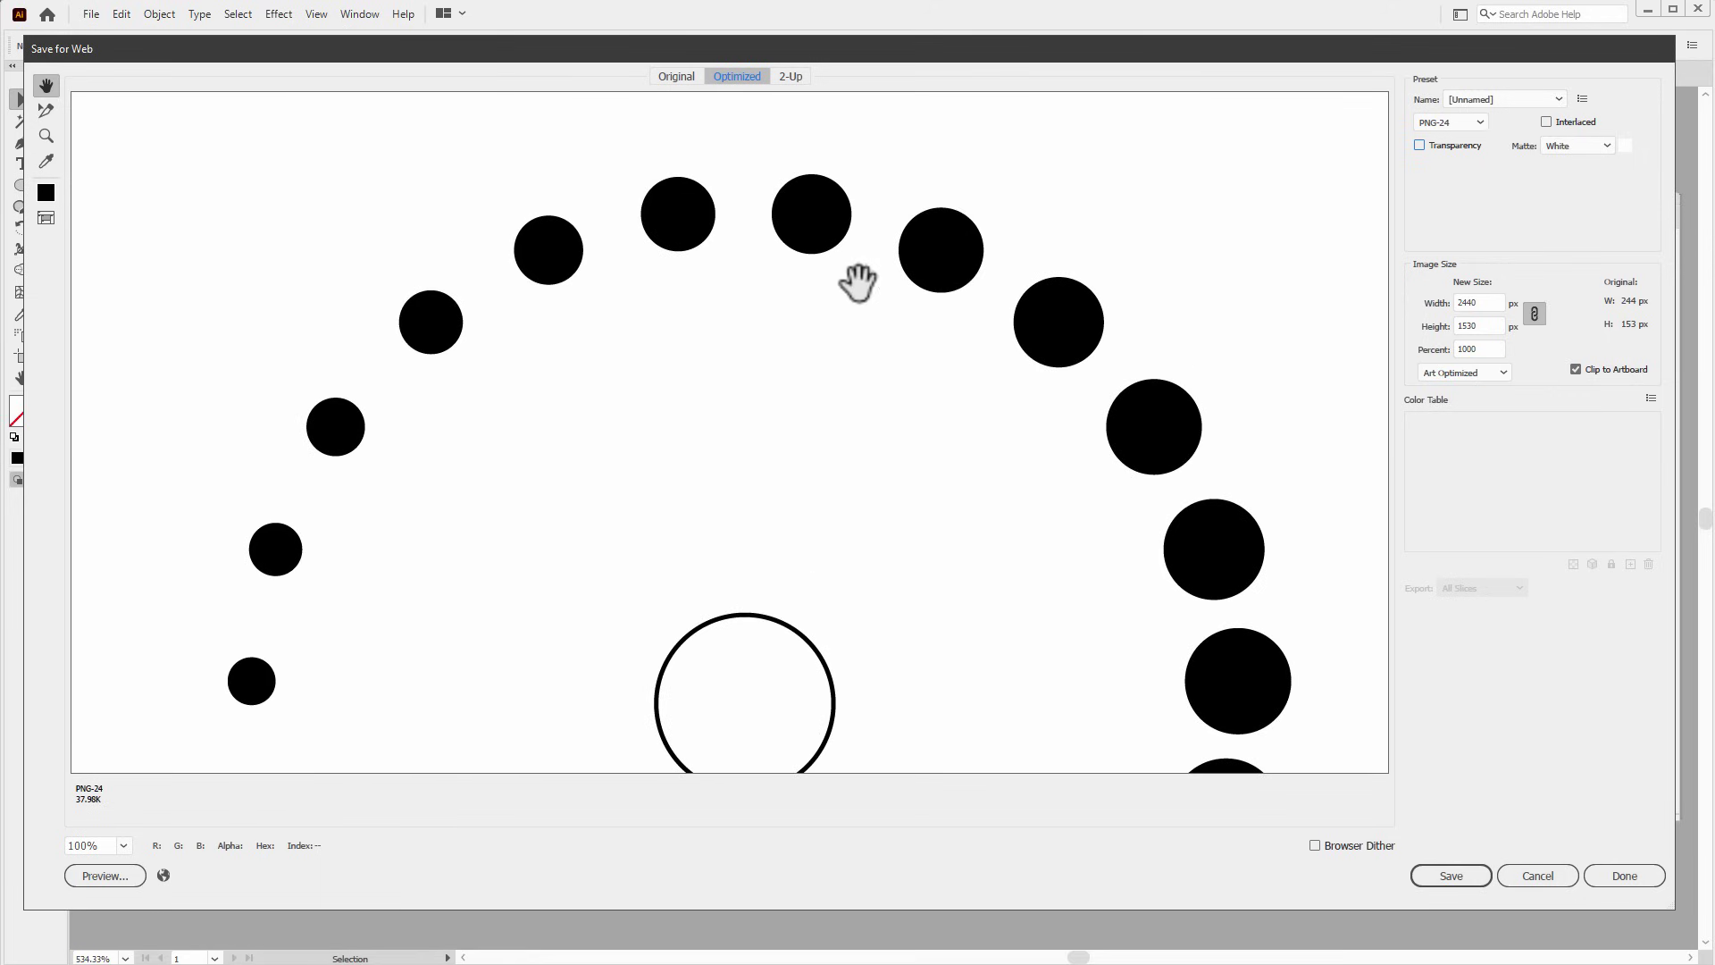
pyautogui.click(1449, 124)
pyautogui.click(1446, 197)
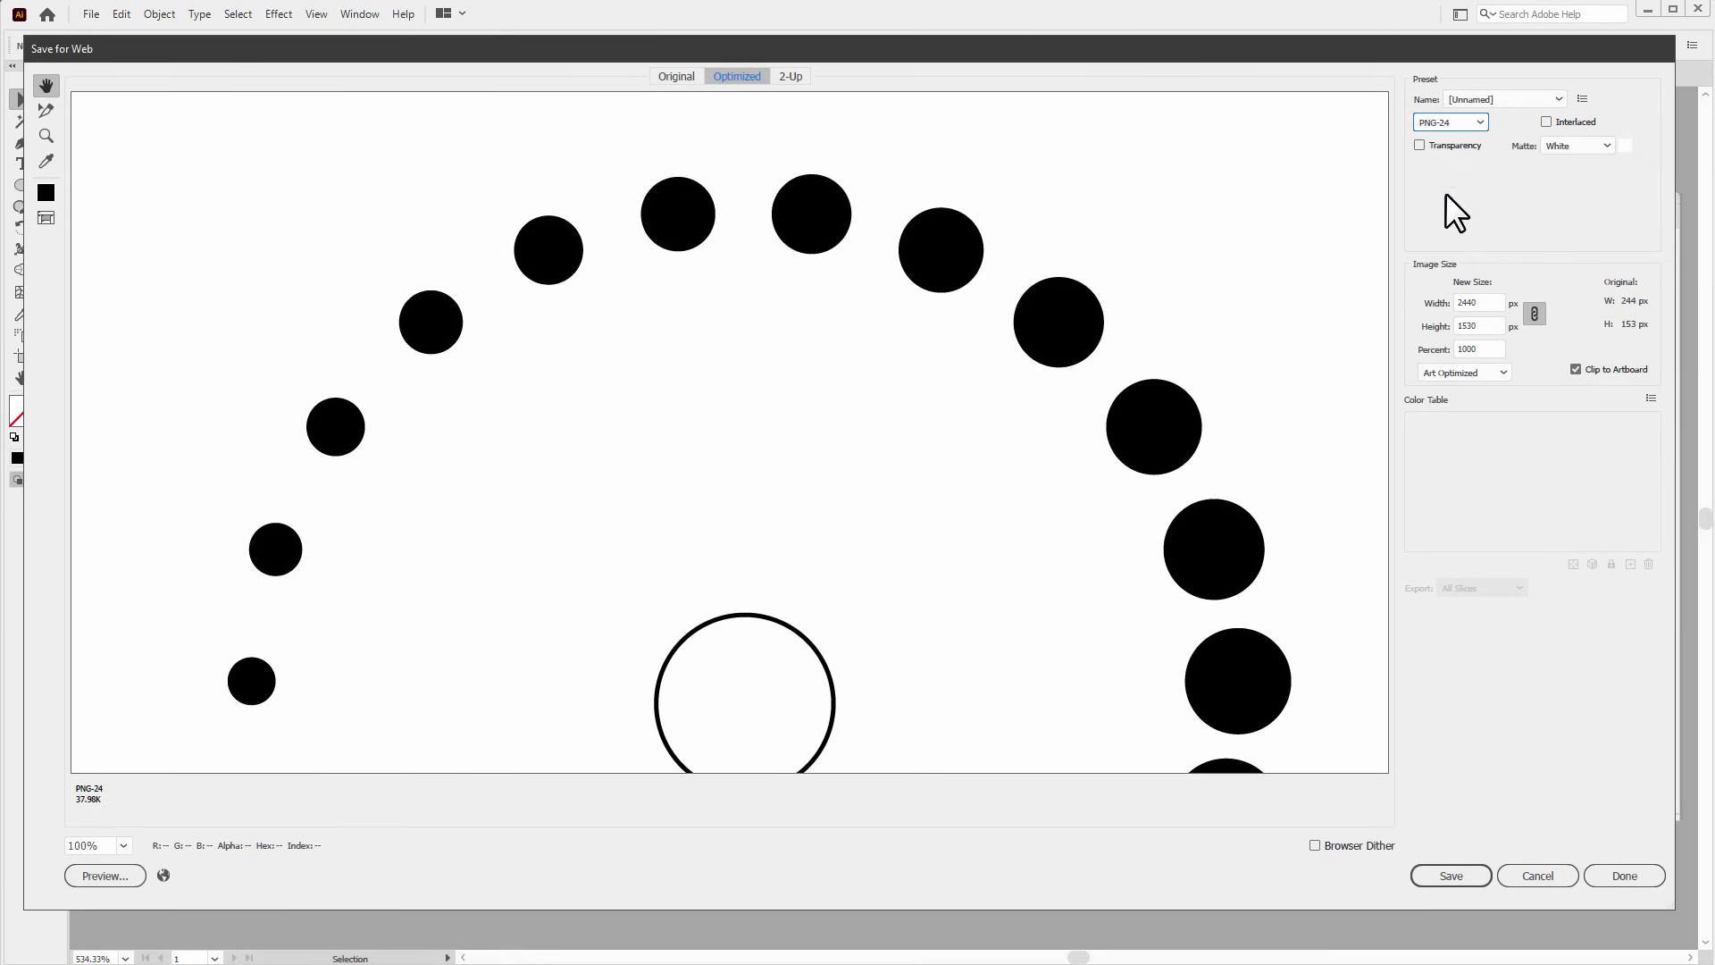
pyautogui.doubleClick(1444, 146)
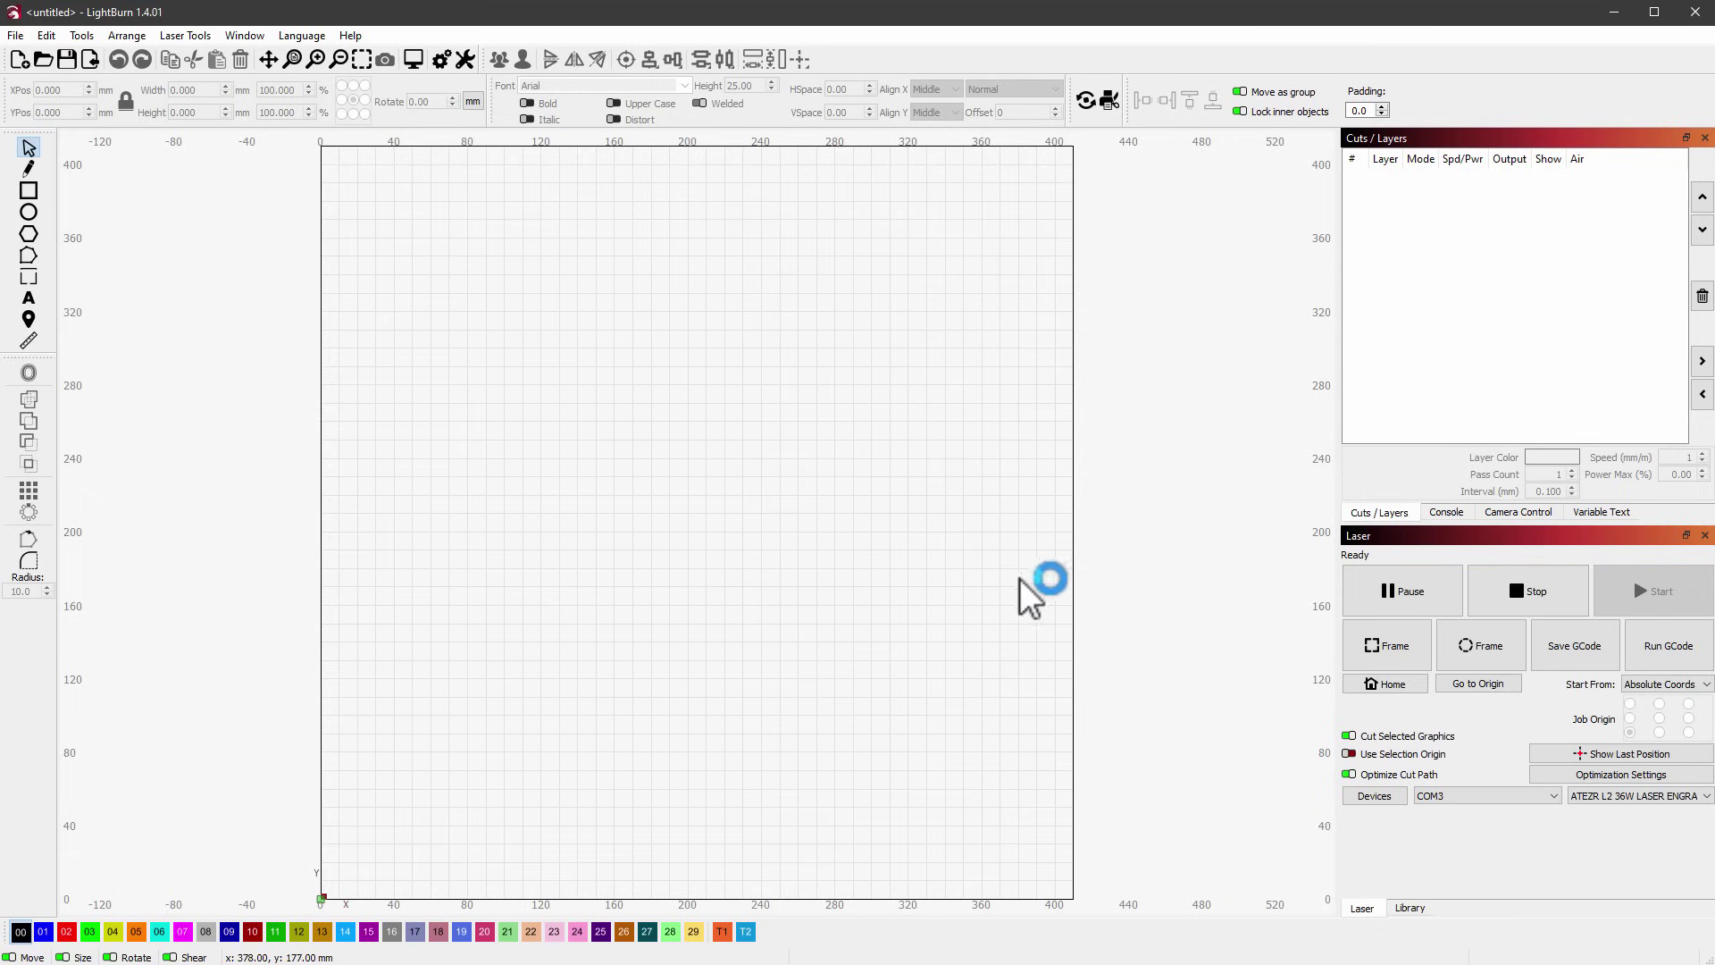
# In LightBurn, import the LaserNano.lbdev device profile and select Nano Pro (1) as the active laser.
pyautogui.click(1372, 795)
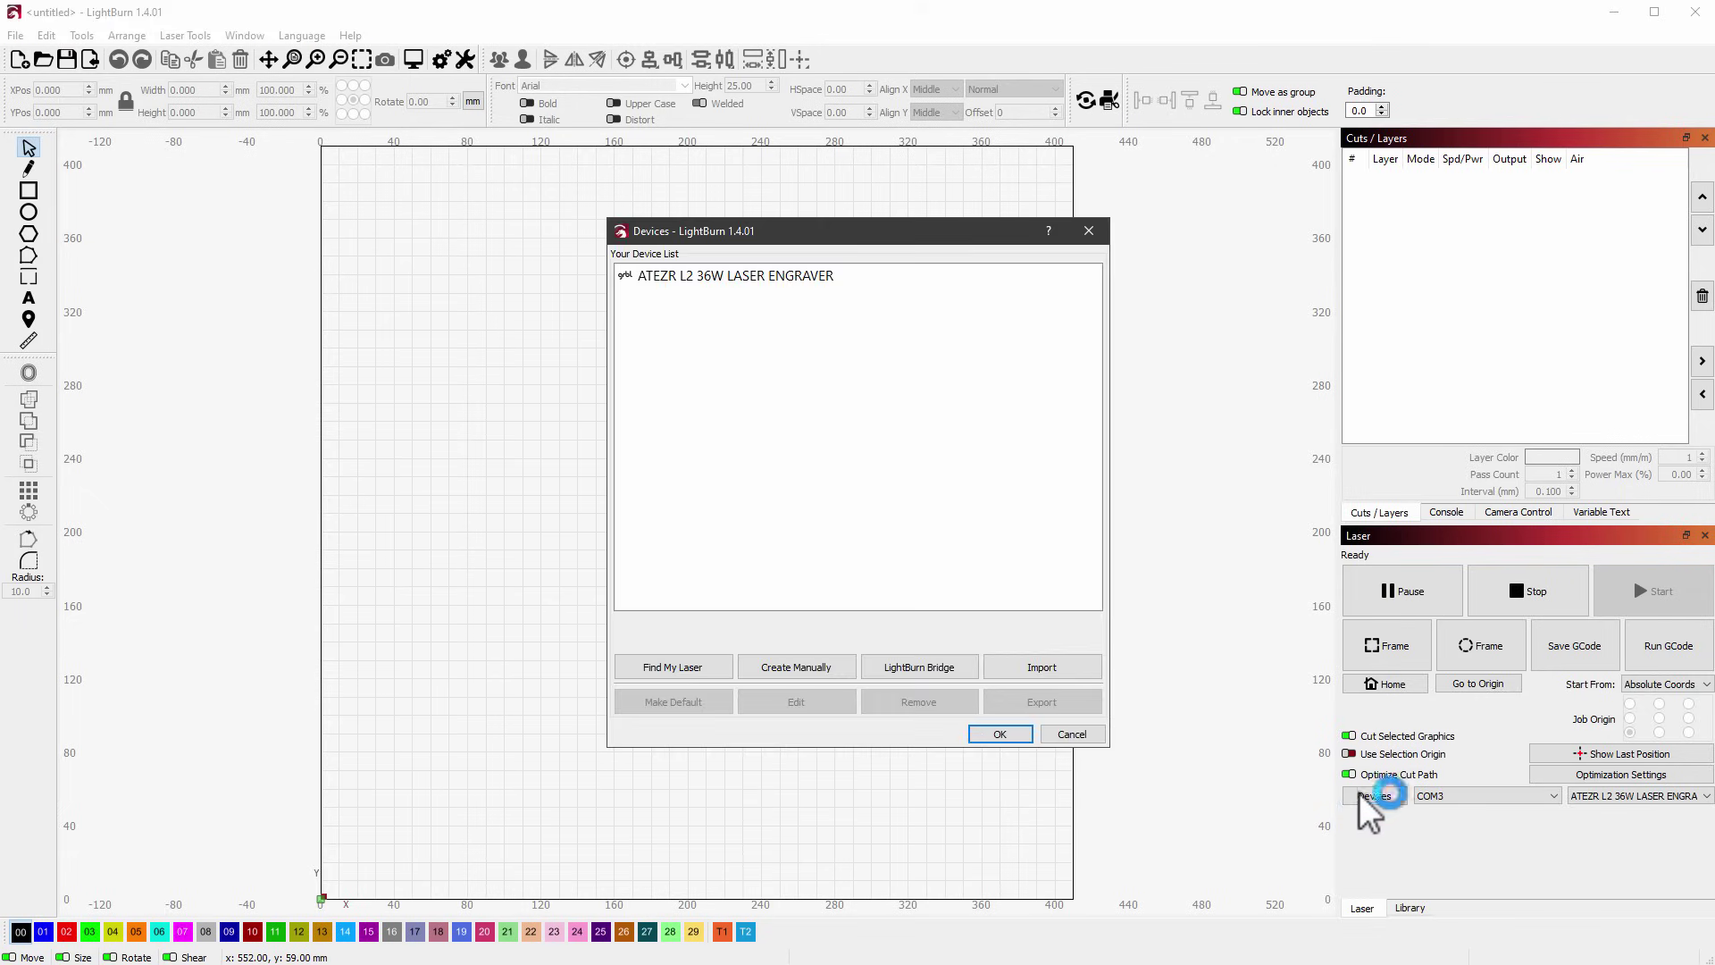
pyautogui.click(1034, 674)
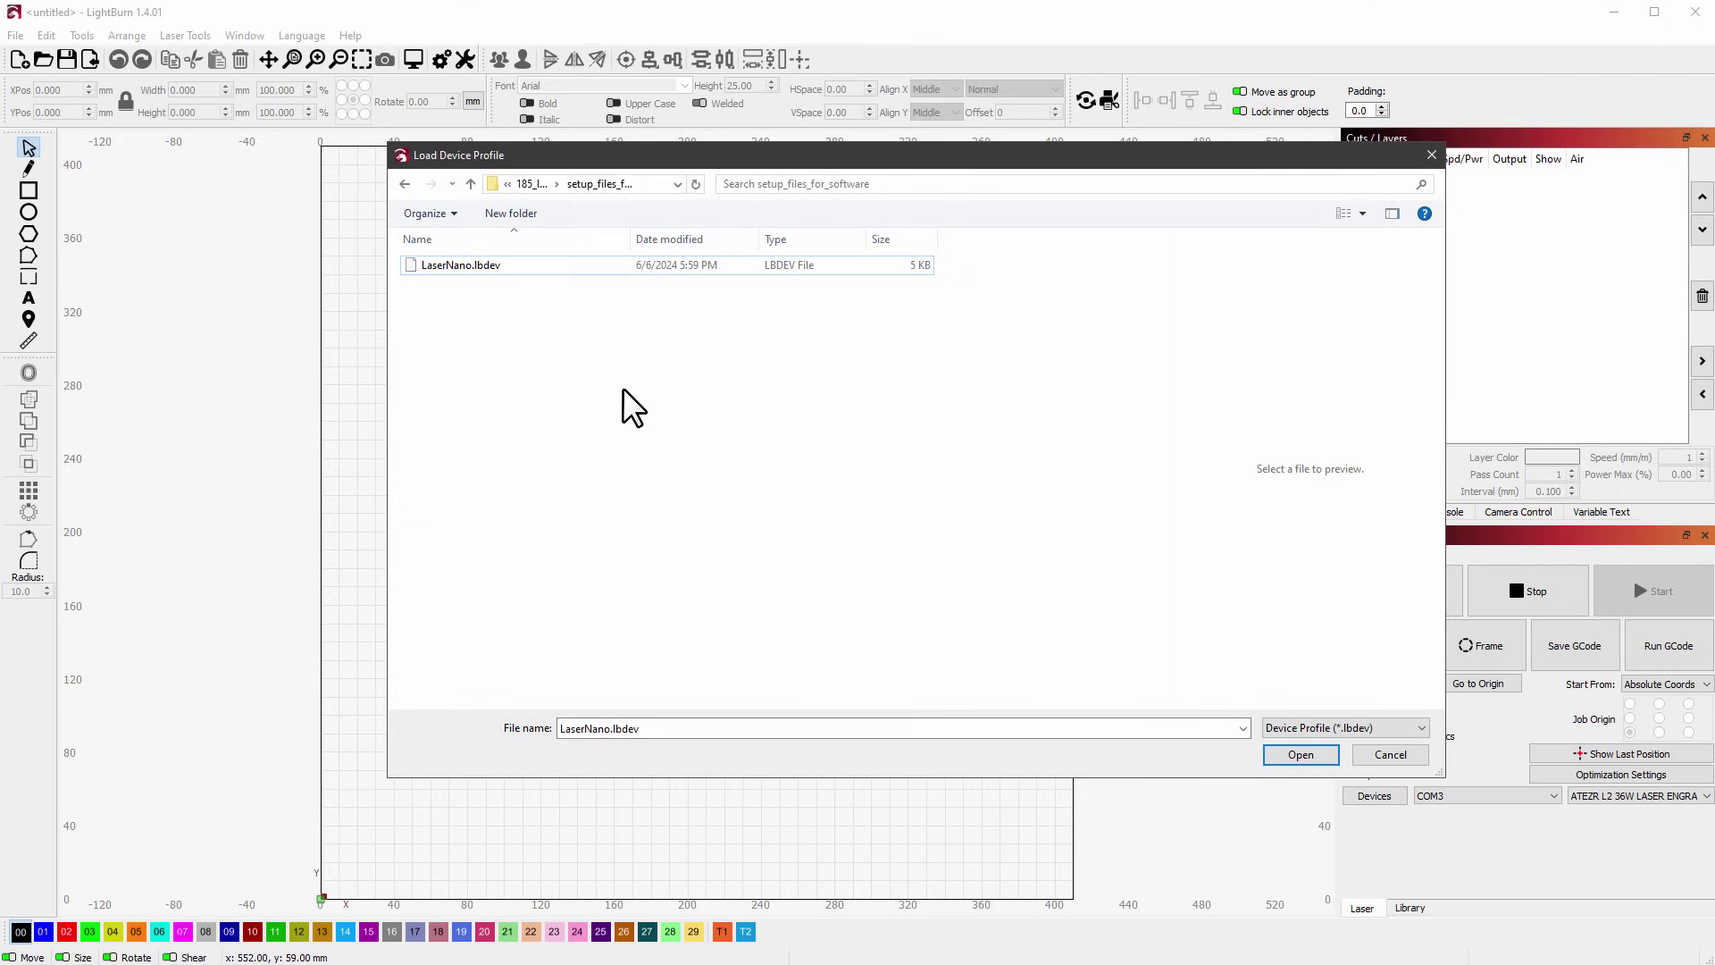
pyautogui.click(526, 268)
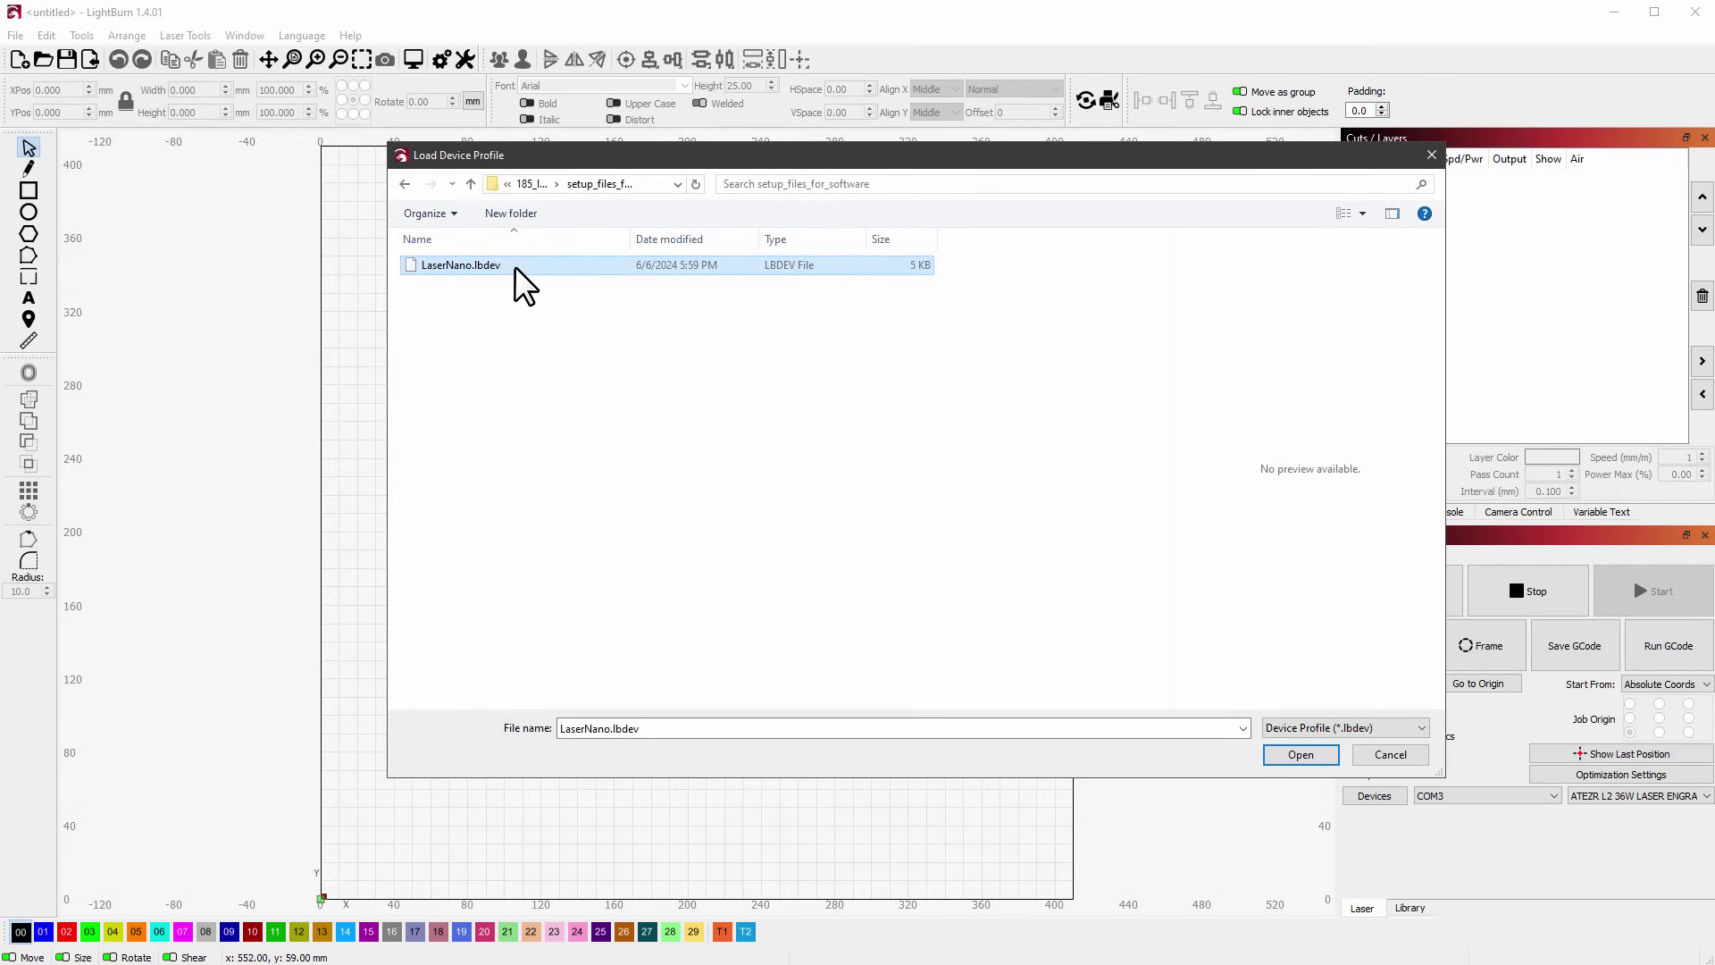
pyautogui.click(1302, 758)
pyautogui.click(993, 734)
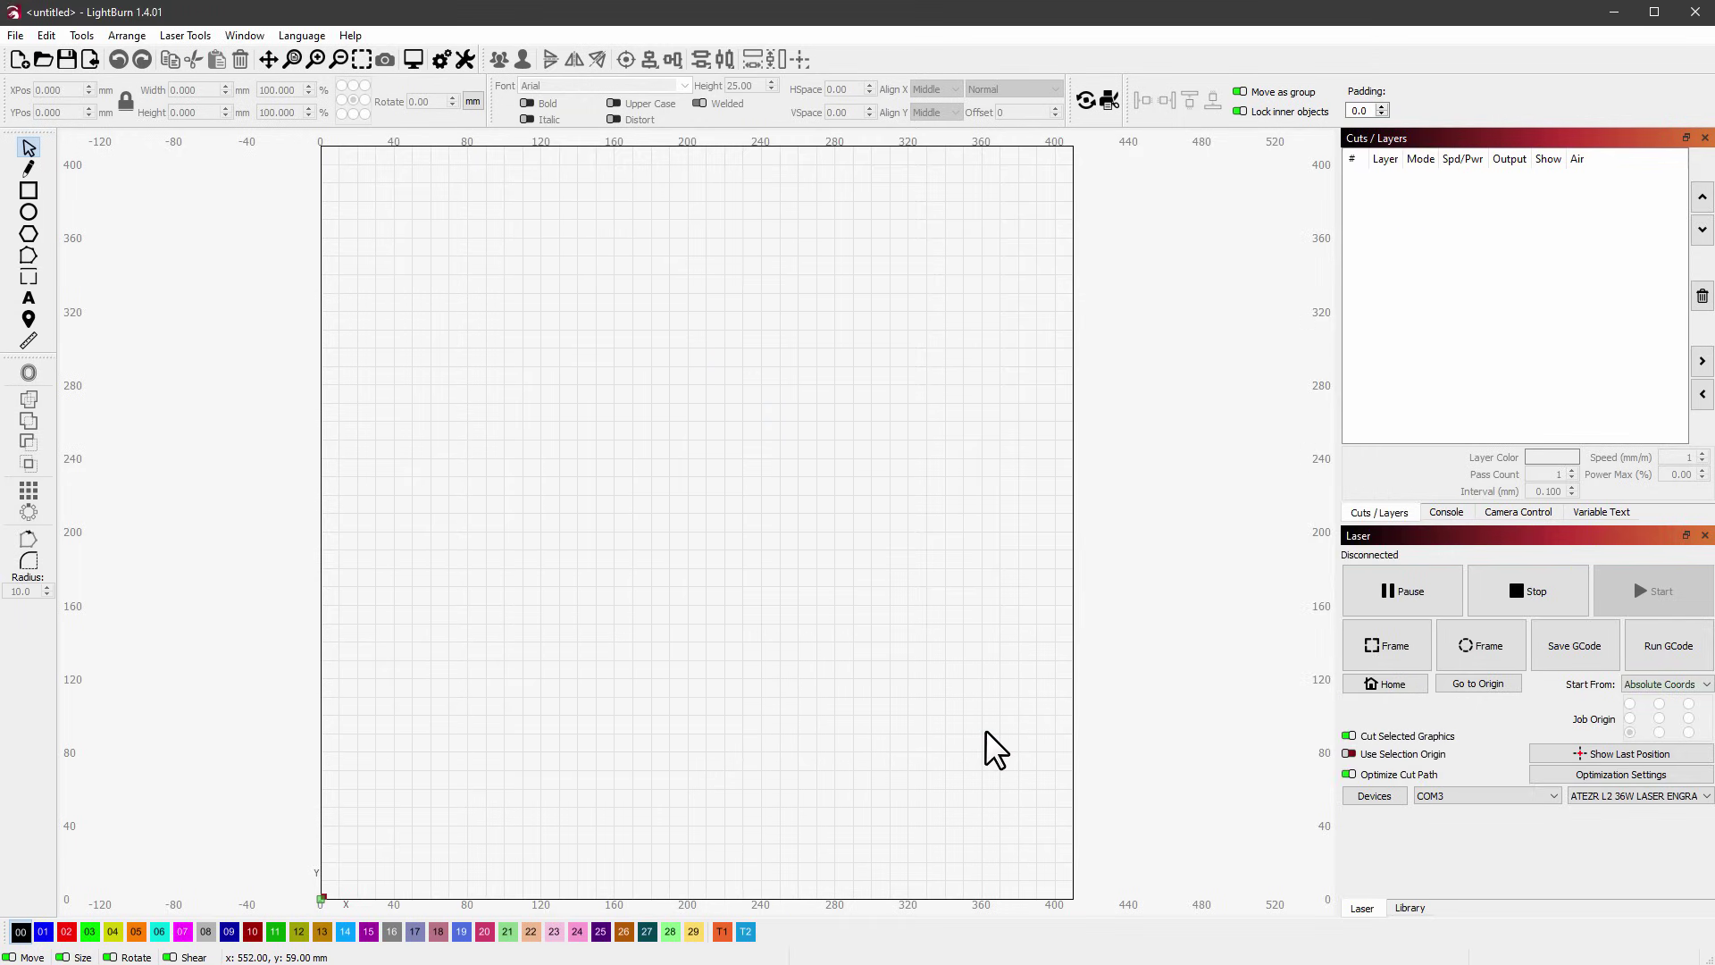
pyautogui.click(1599, 796)
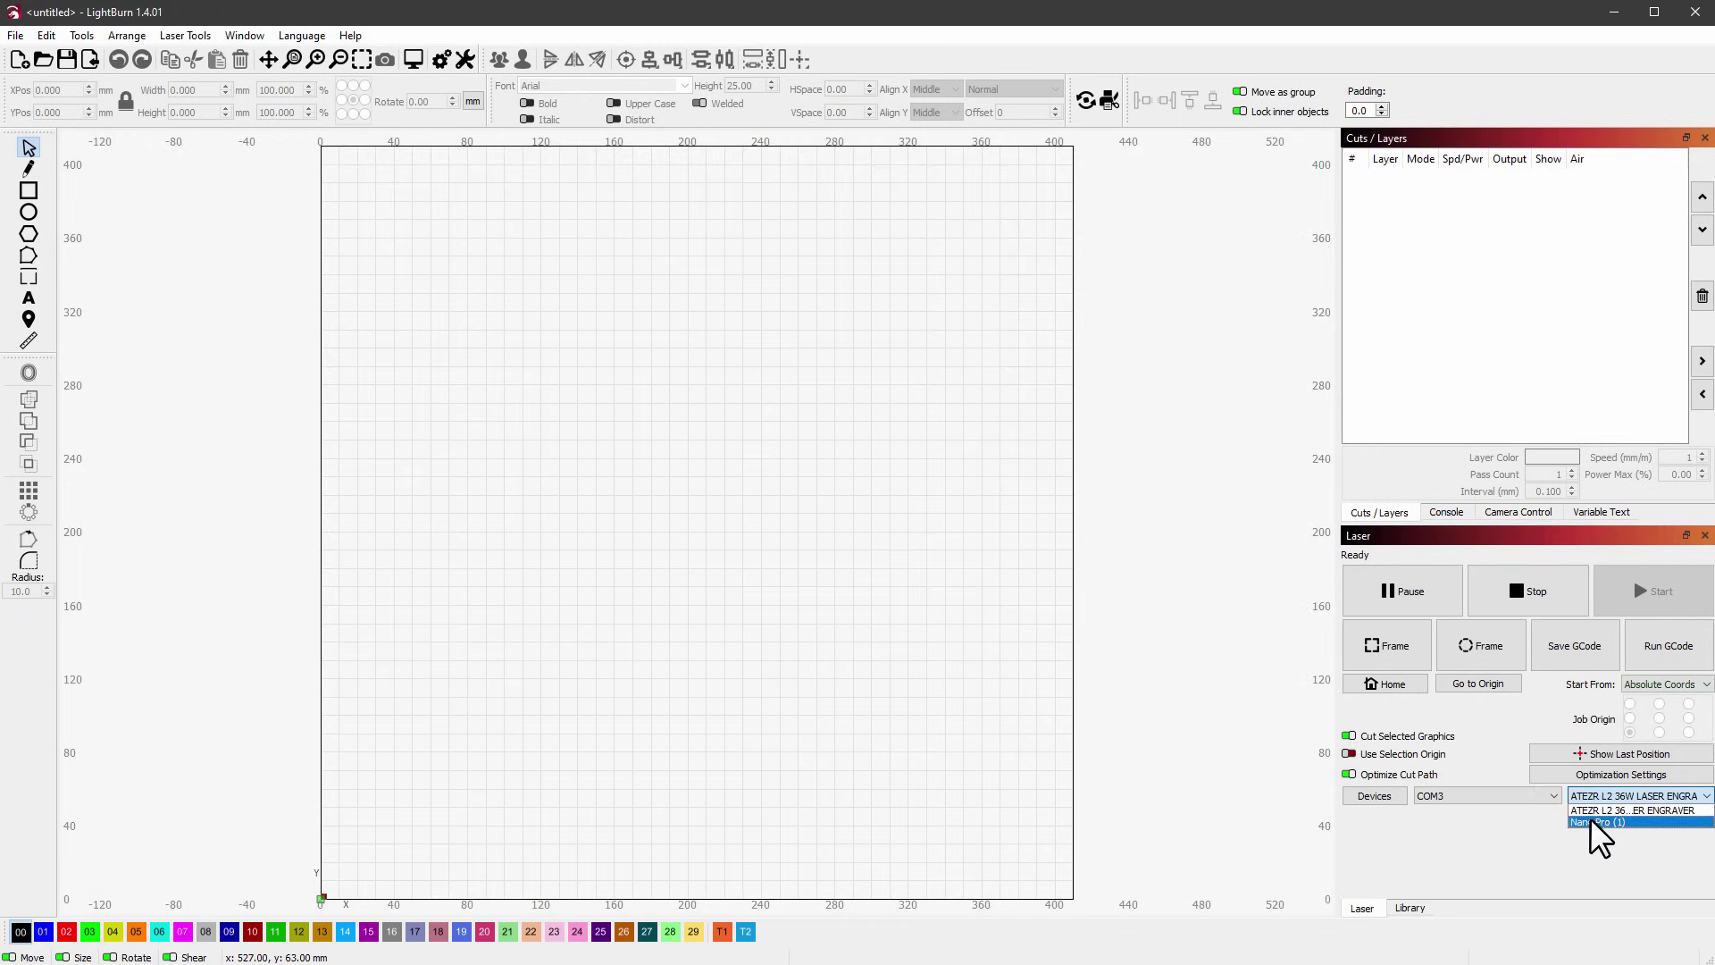
pyautogui.click(1599, 822)
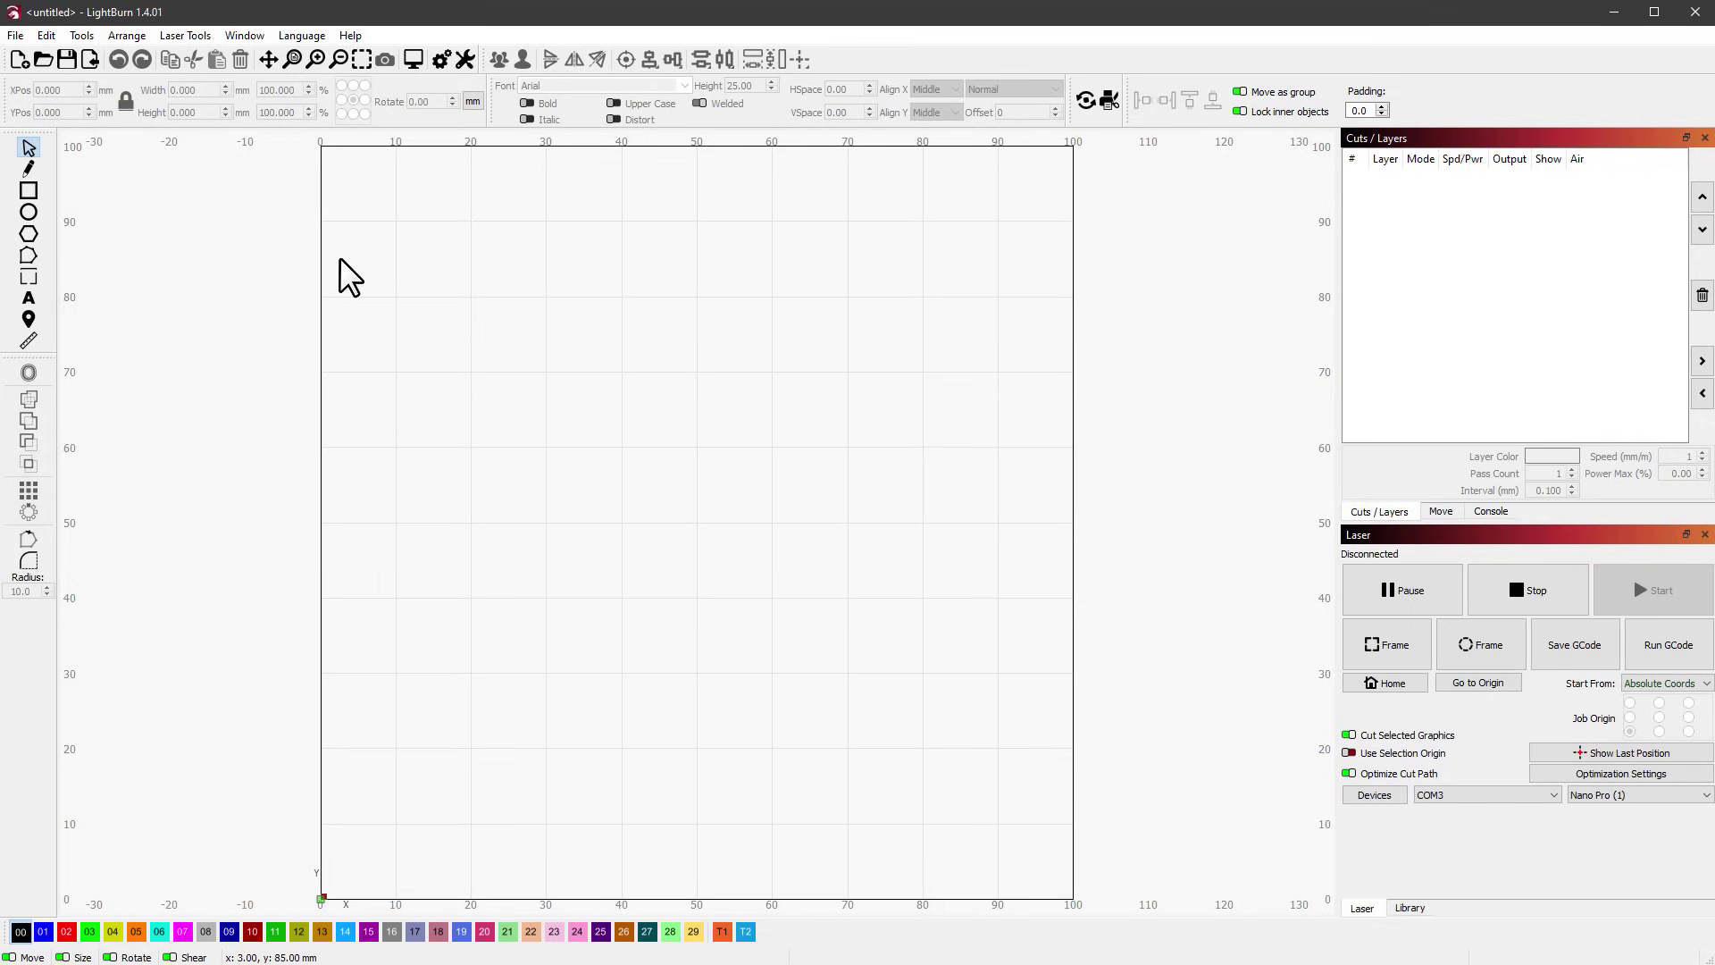
# Import image_tickmarks_from_illustrator.png and set the image's width to 86 mm.
pyautogui.click(15, 35)
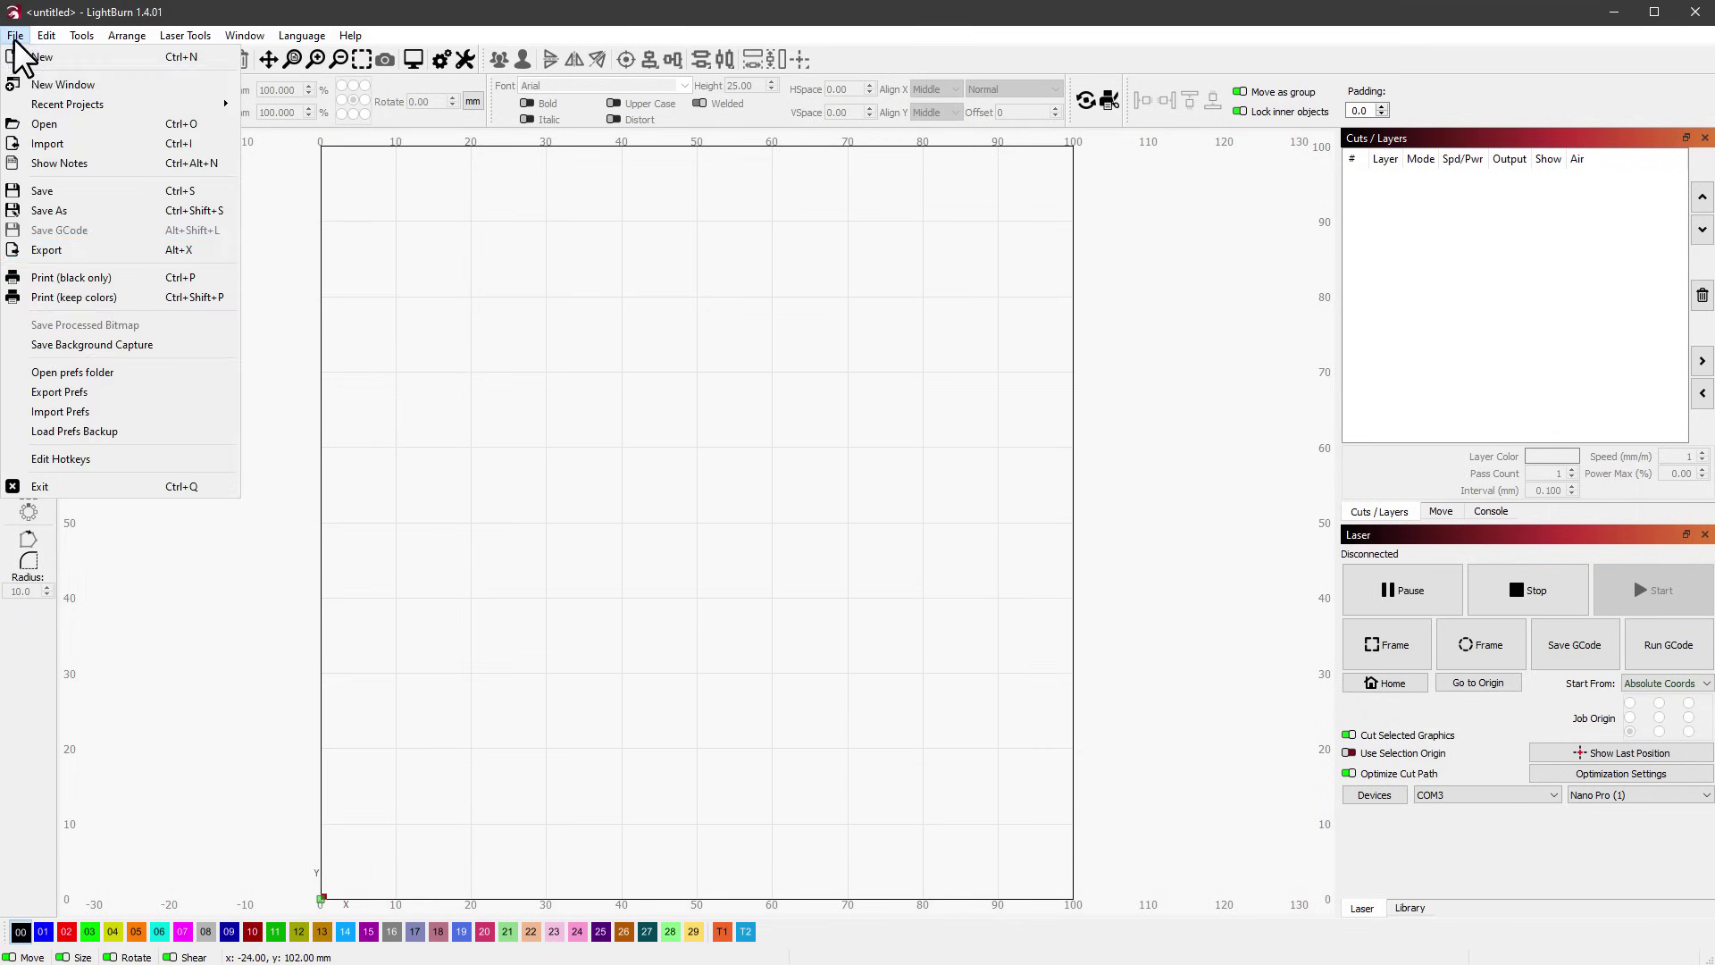
pyautogui.click(62, 130)
pyautogui.click(288, 268)
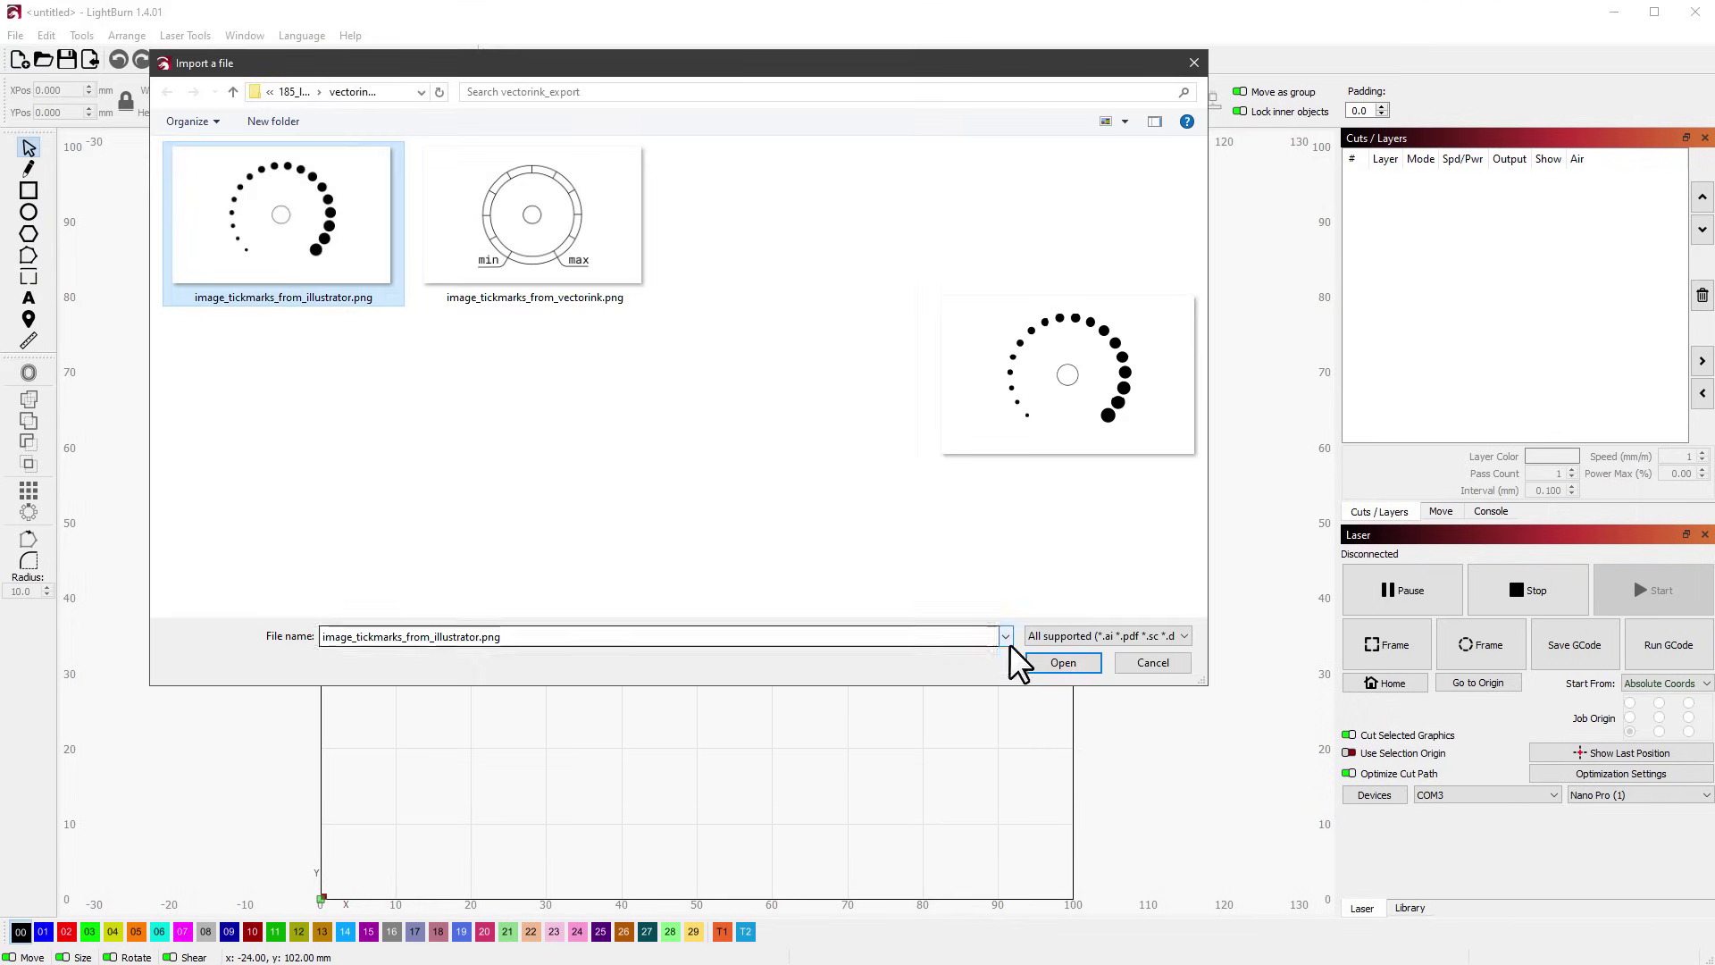
pyautogui.click(1063, 663)
pyautogui.doubleClick(189, 91)
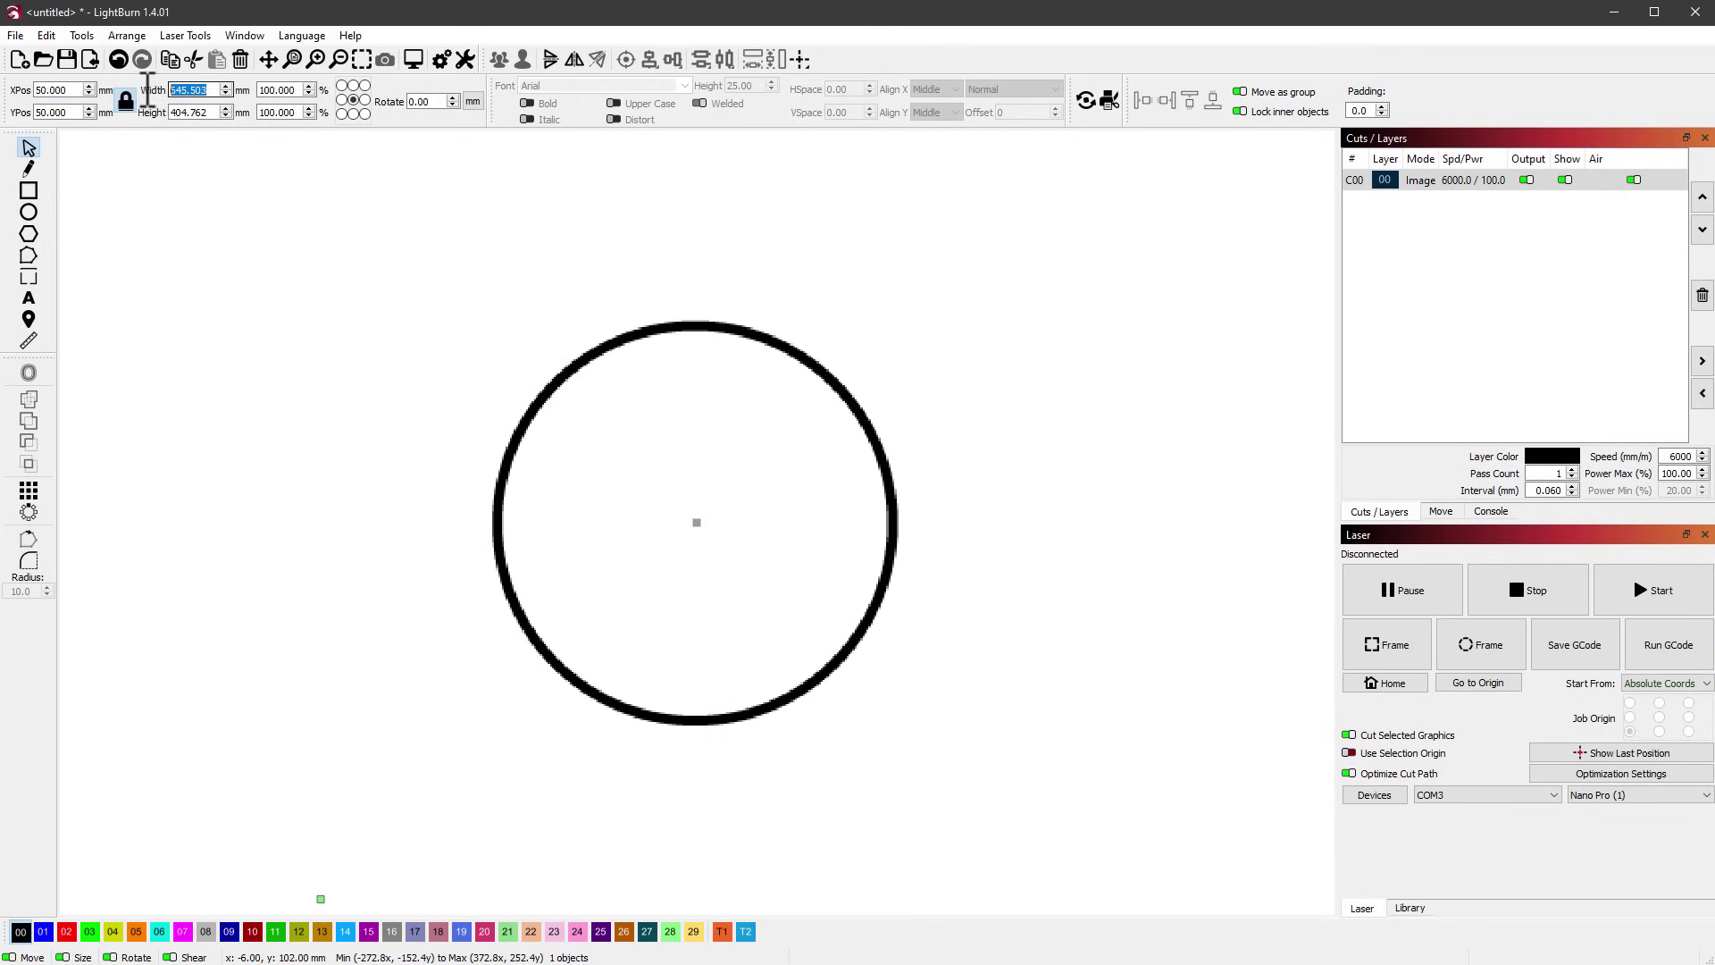
pyautogui.write('86')
pyautogui.press('Return')
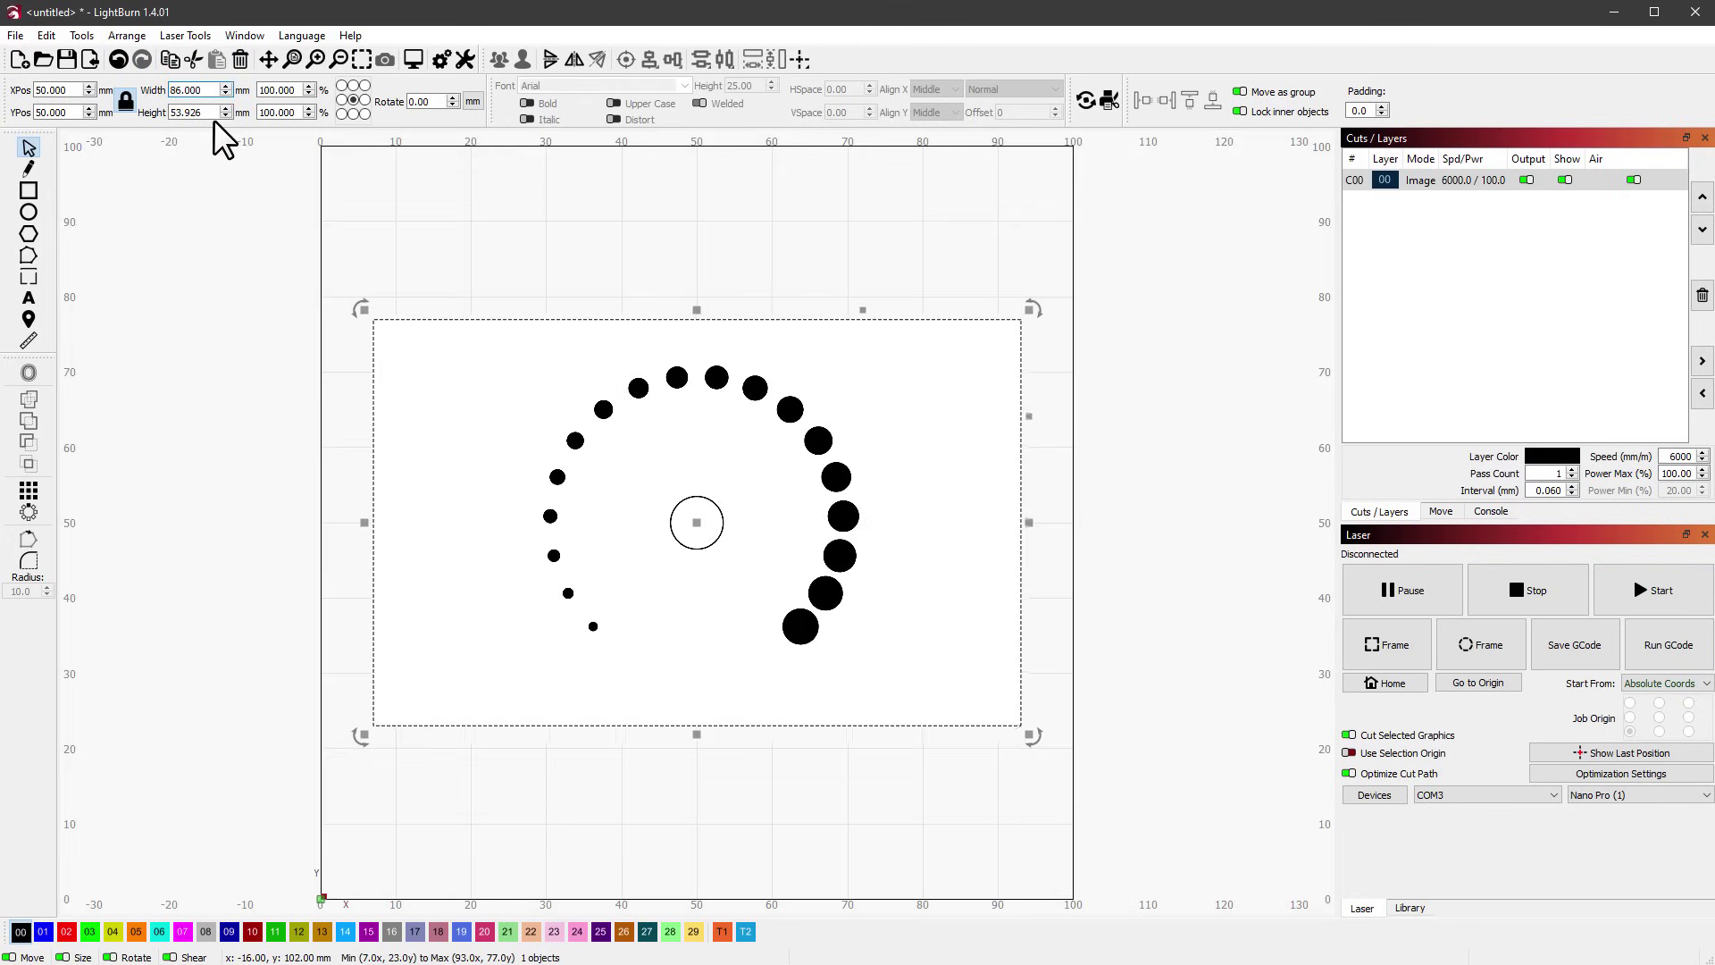
# Check in the settings that the units use mm/min, the option suited to diode lasers.
pyautogui.click(46, 35)
pyautogui.click(88, 531)
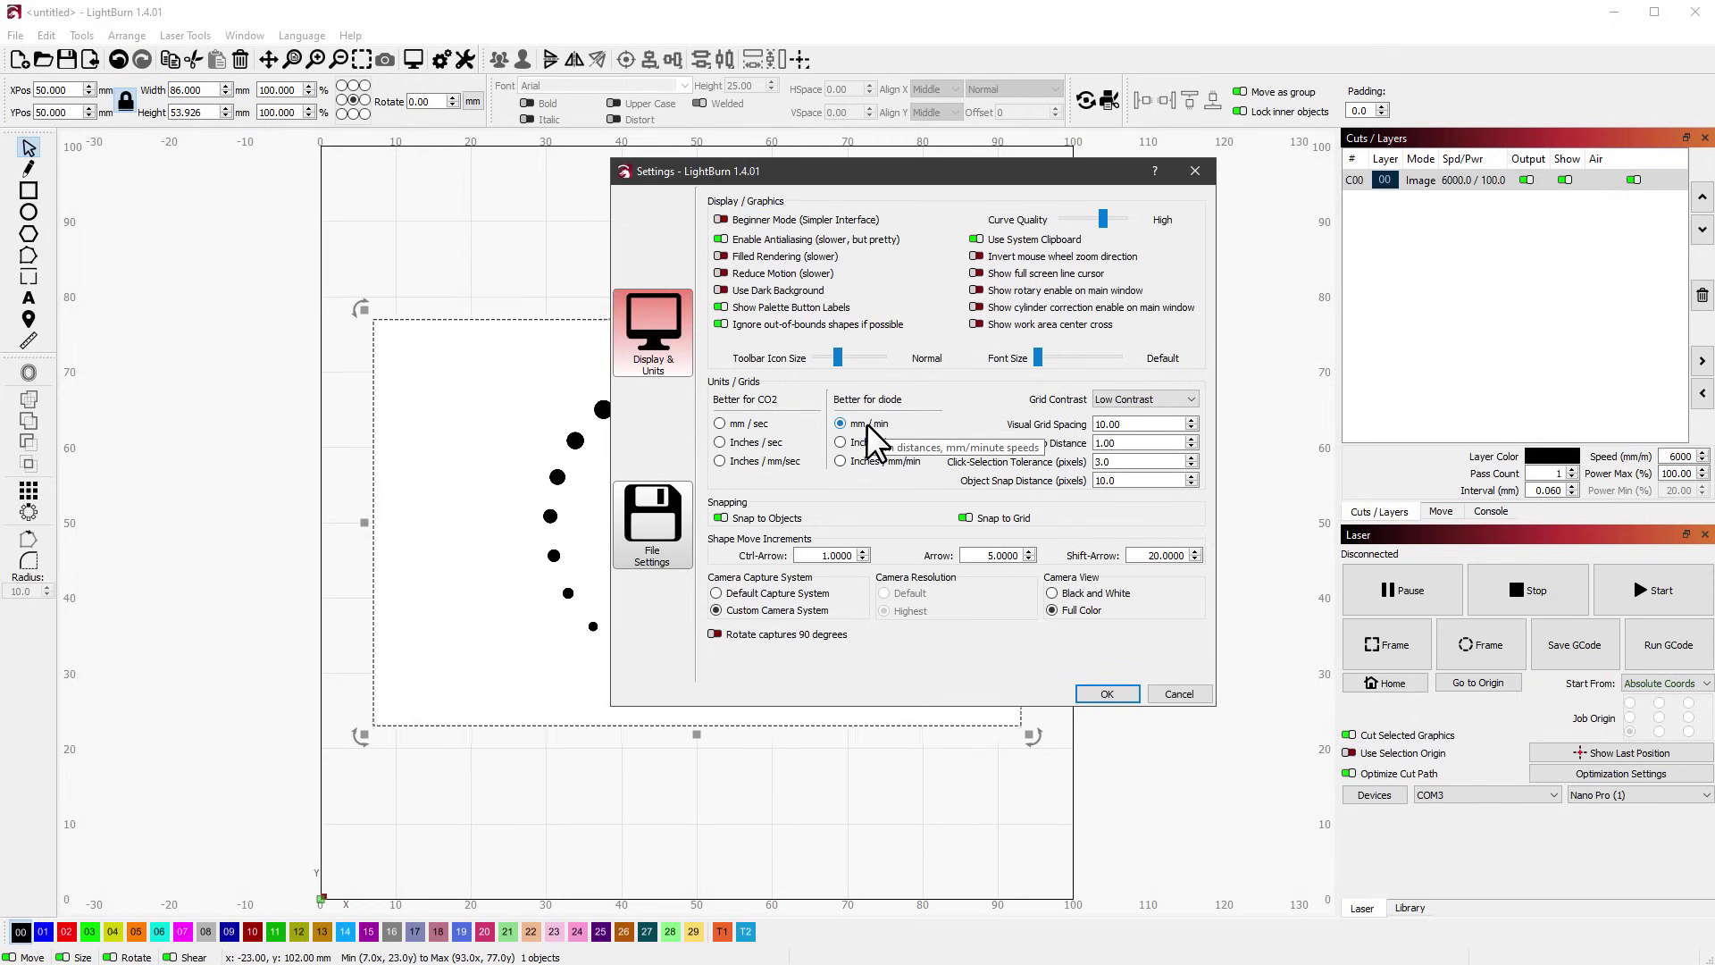
pyautogui.click(1100, 695)
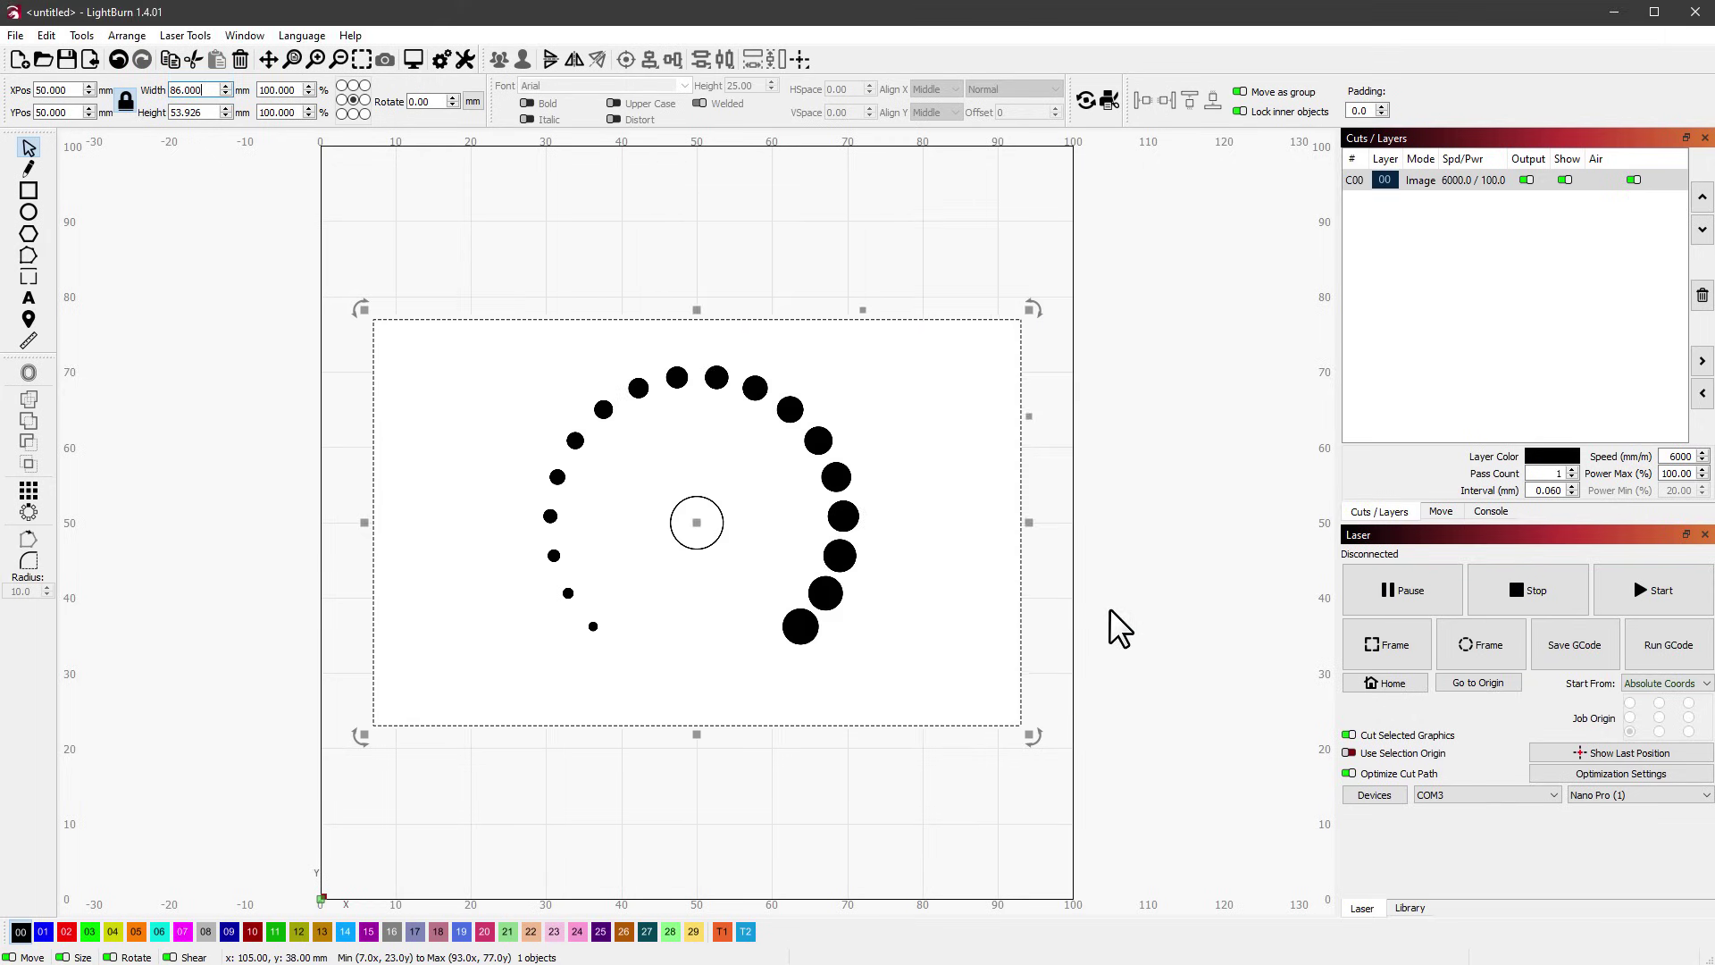
# Configure layer C00 with 6000 mm/min speed, 100% max power, constant power mode, bi-directional scanning and a 0.06 mm line interval.
pyautogui.doubleClick(1410, 179)
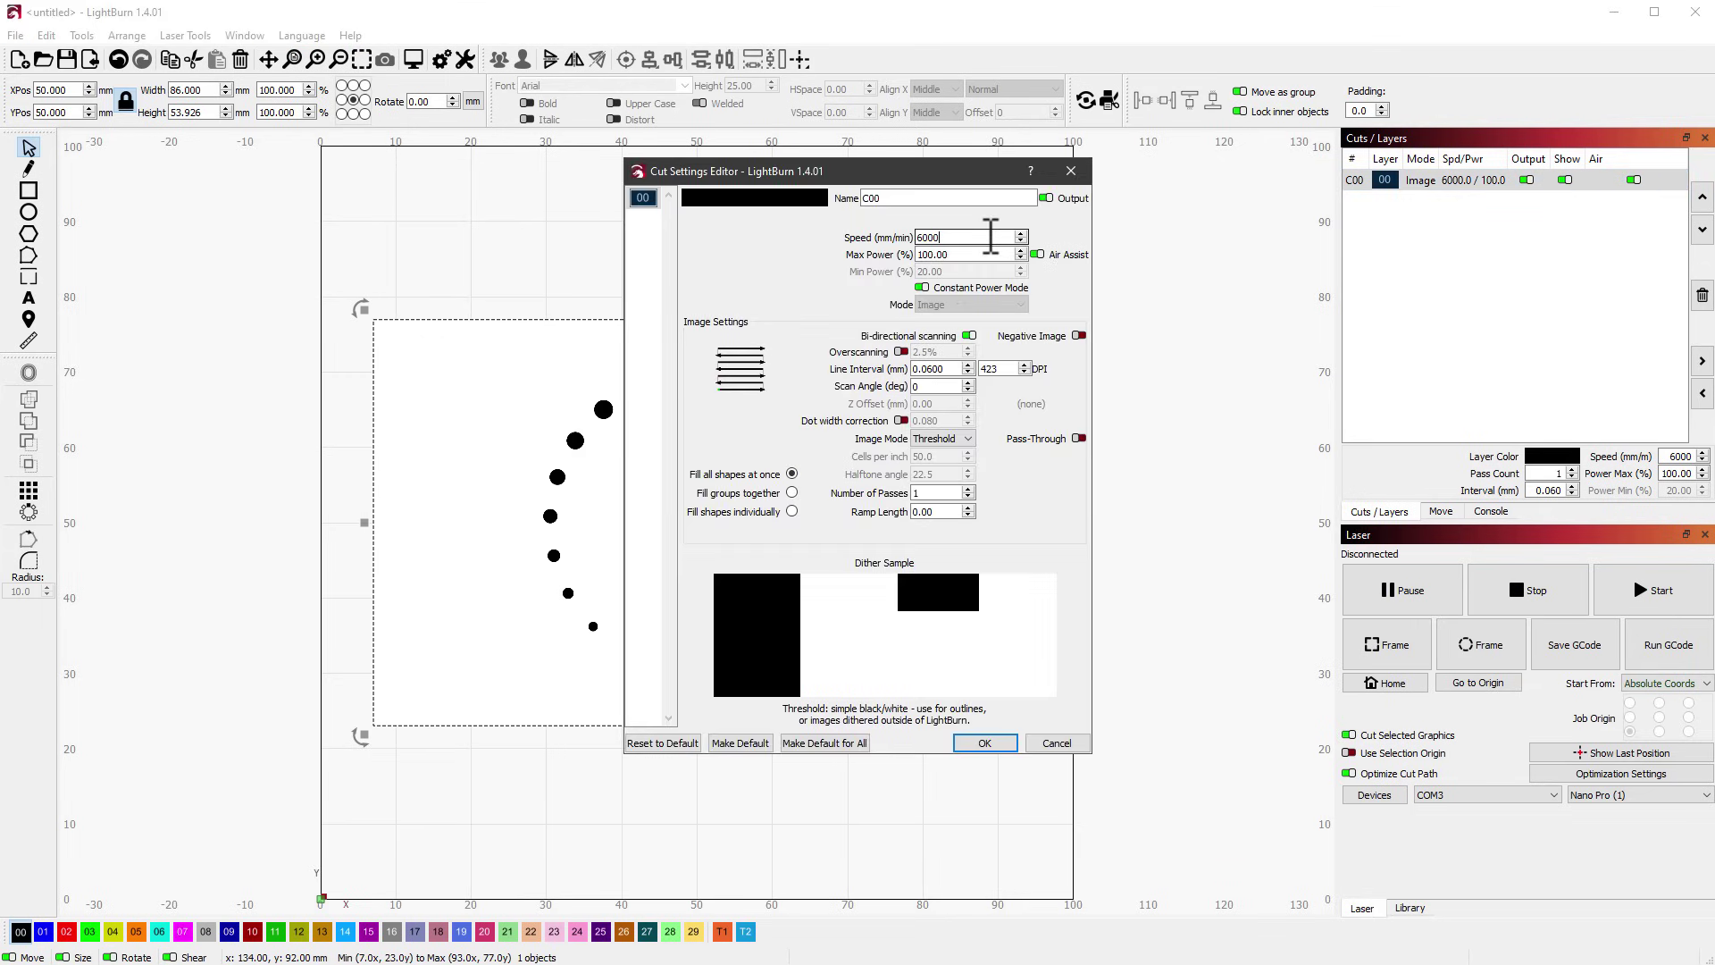
pyautogui.press('Tab')
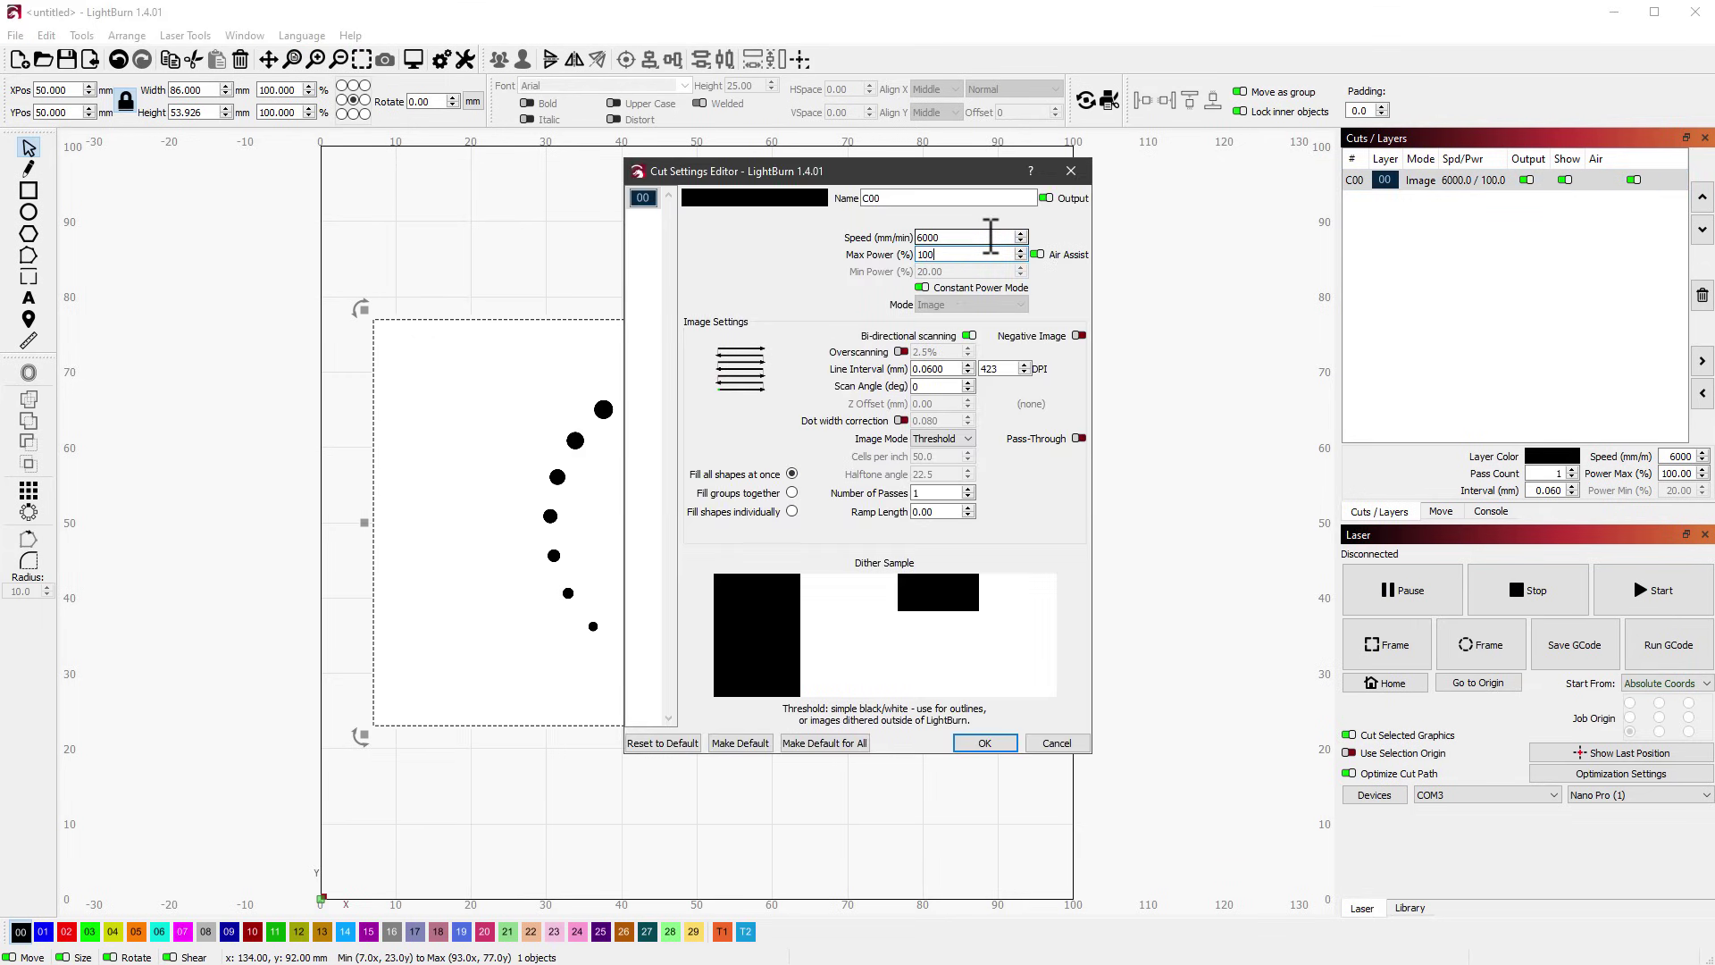
pyautogui.click(922, 288)
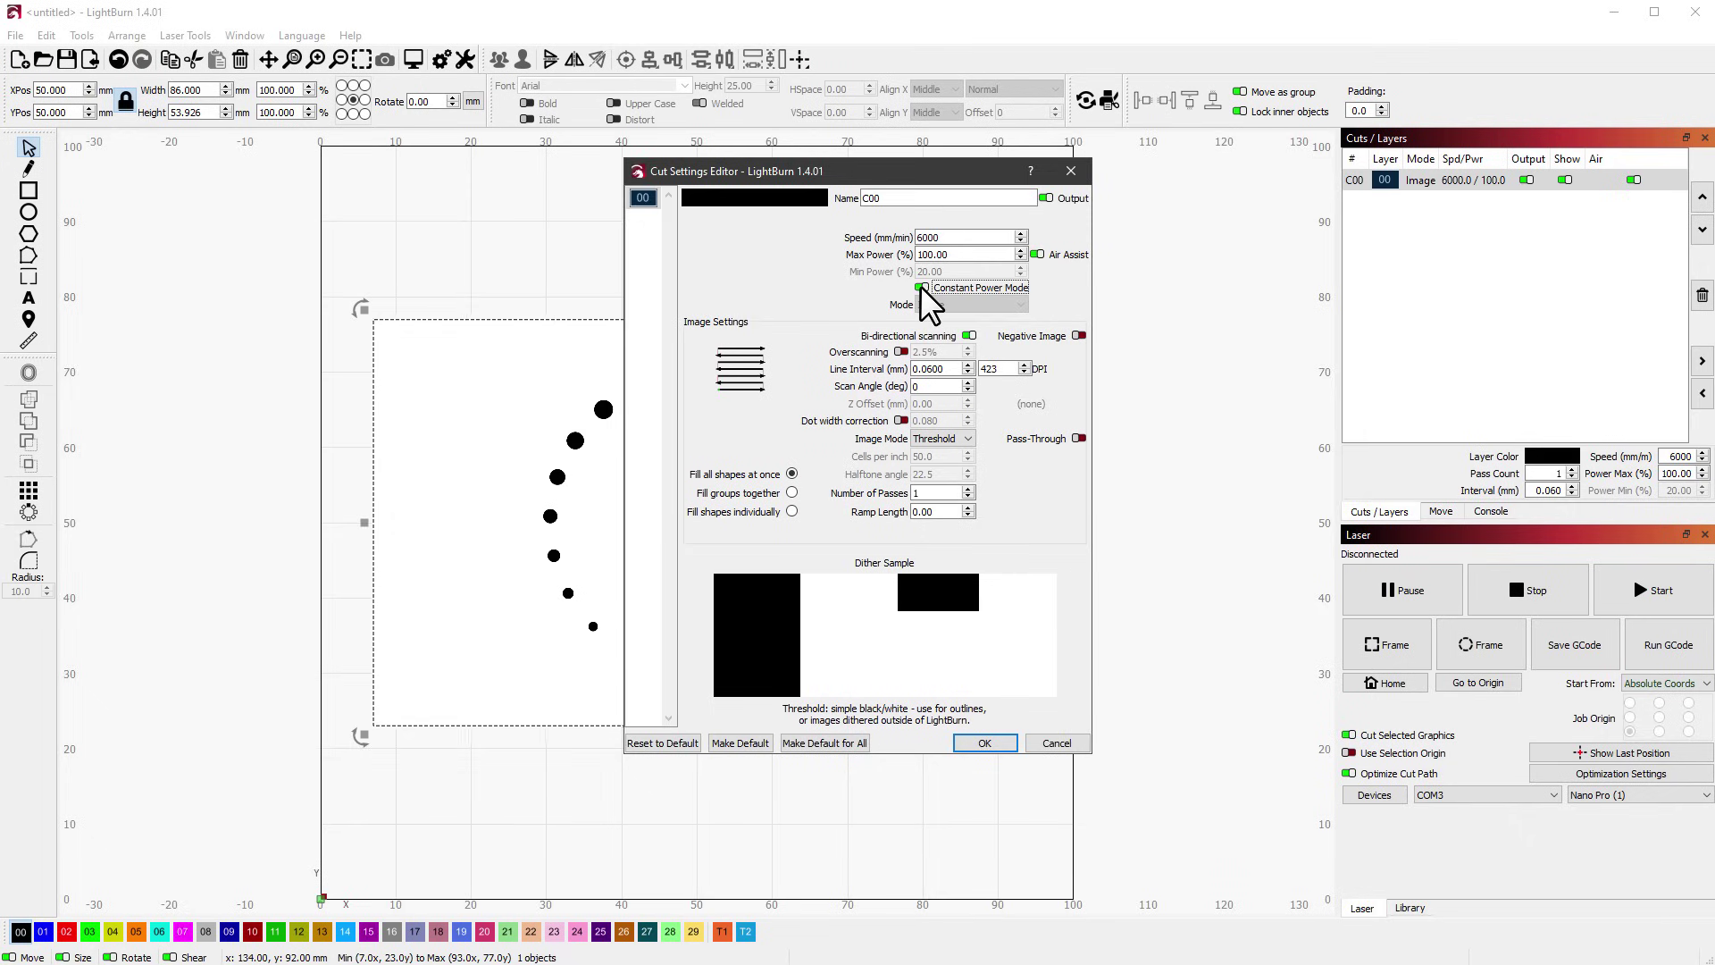
pyautogui.click(970, 336)
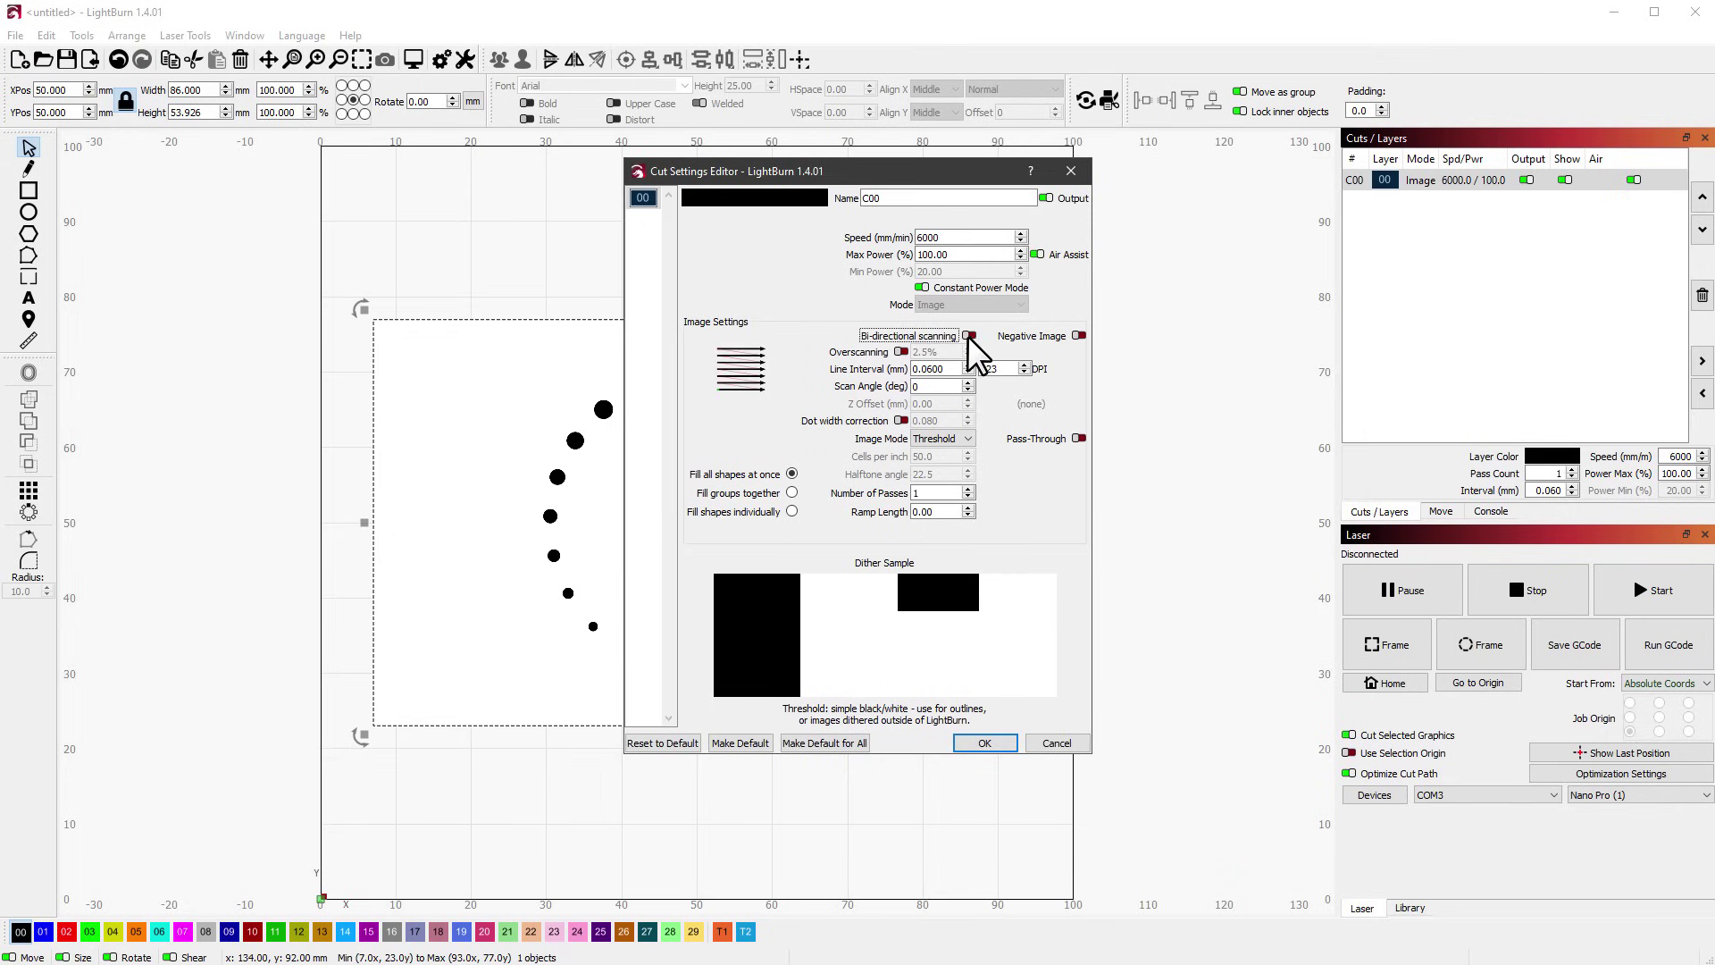
pyautogui.click(970, 336)
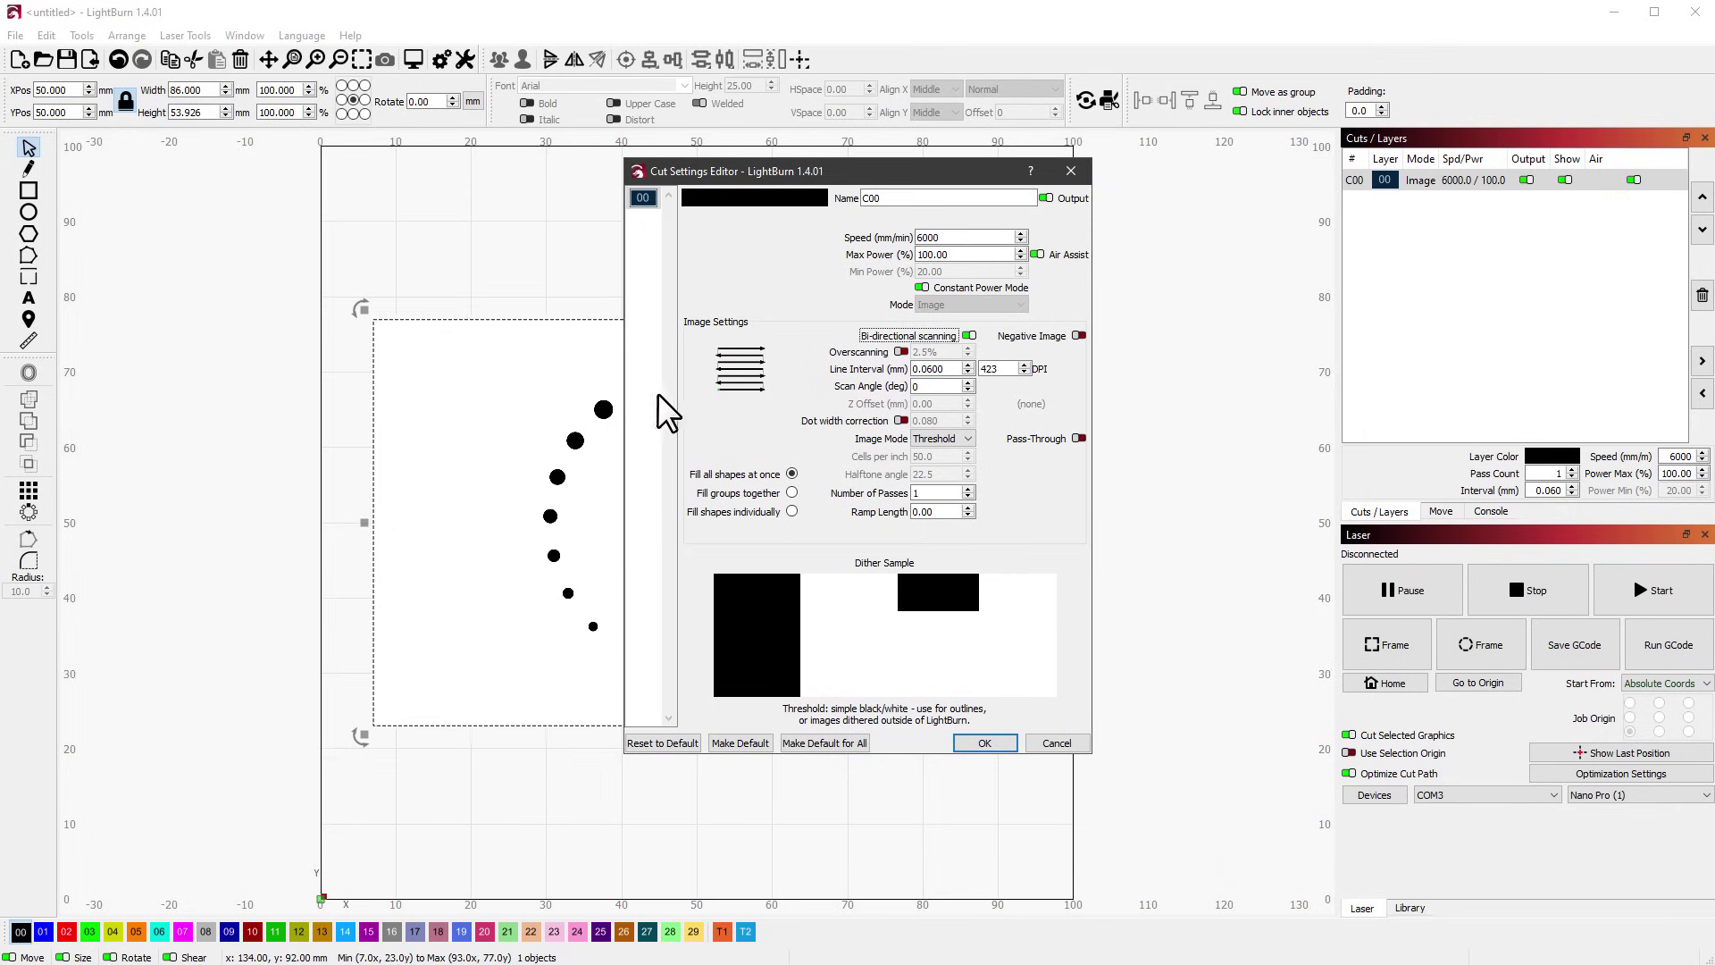
pyautogui.press('Tab')
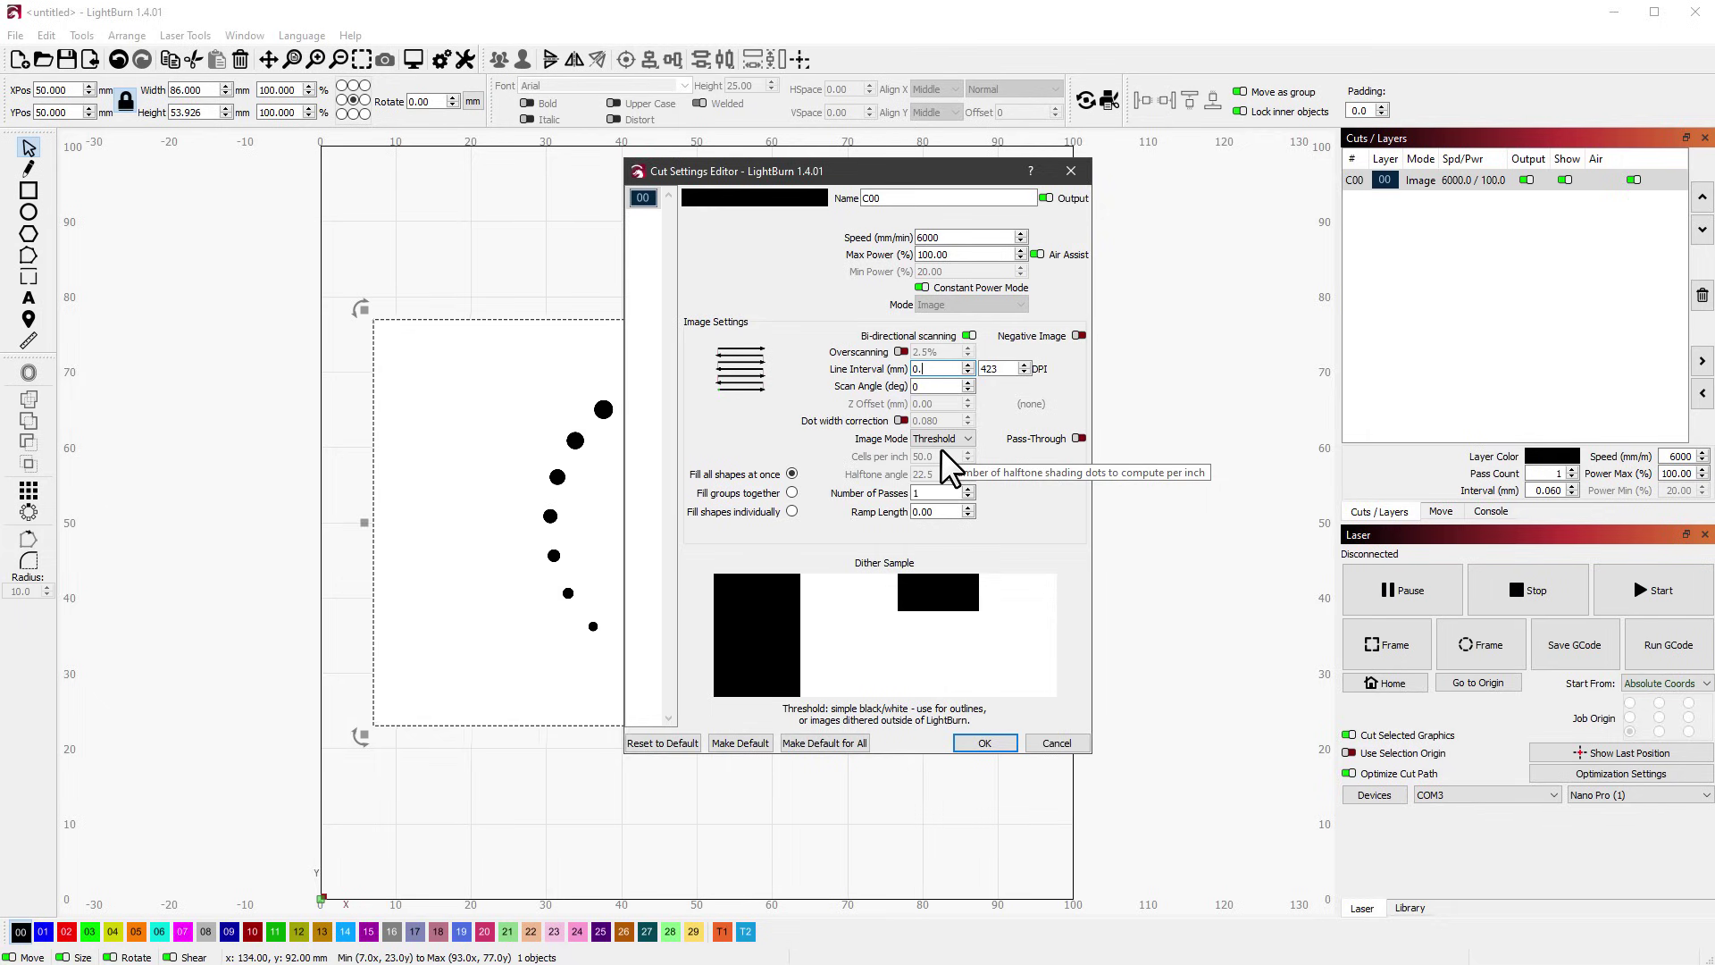
pyautogui.write('0.06')
pyautogui.press('Tab')
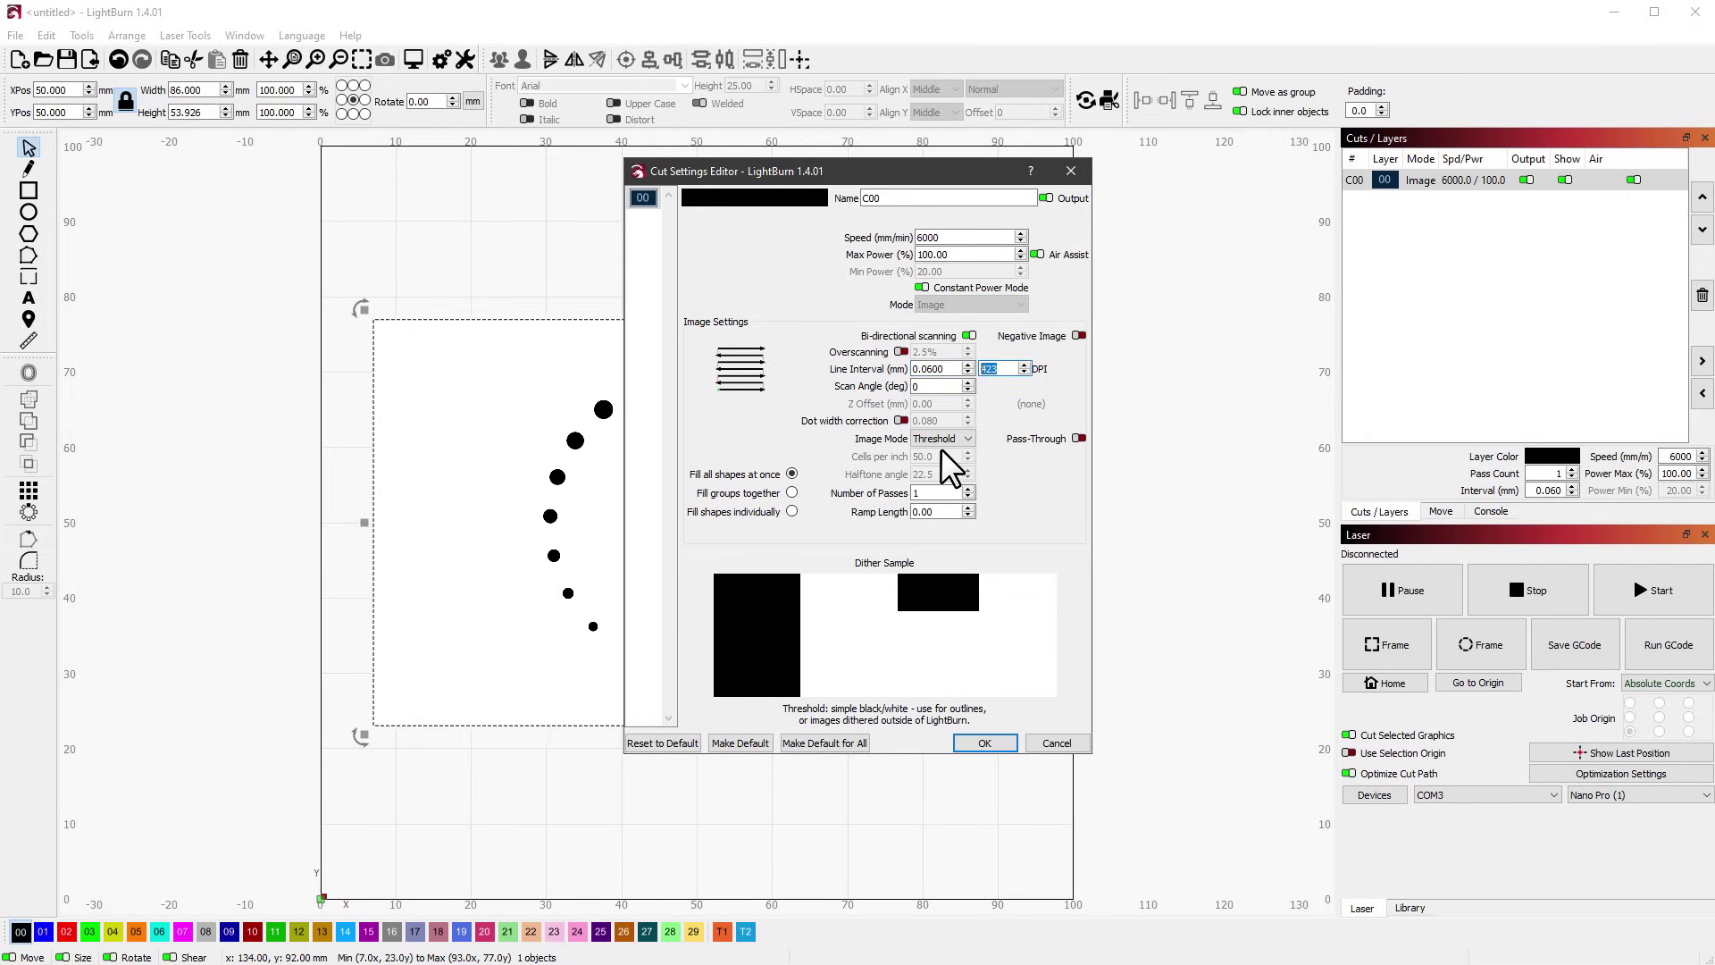
pyautogui.click(1011, 373)
# Compare the Ordered and Stucki image modes with Threshold, choose Threshold for the layer and apply the cut settings.
pyautogui.click(940, 439)
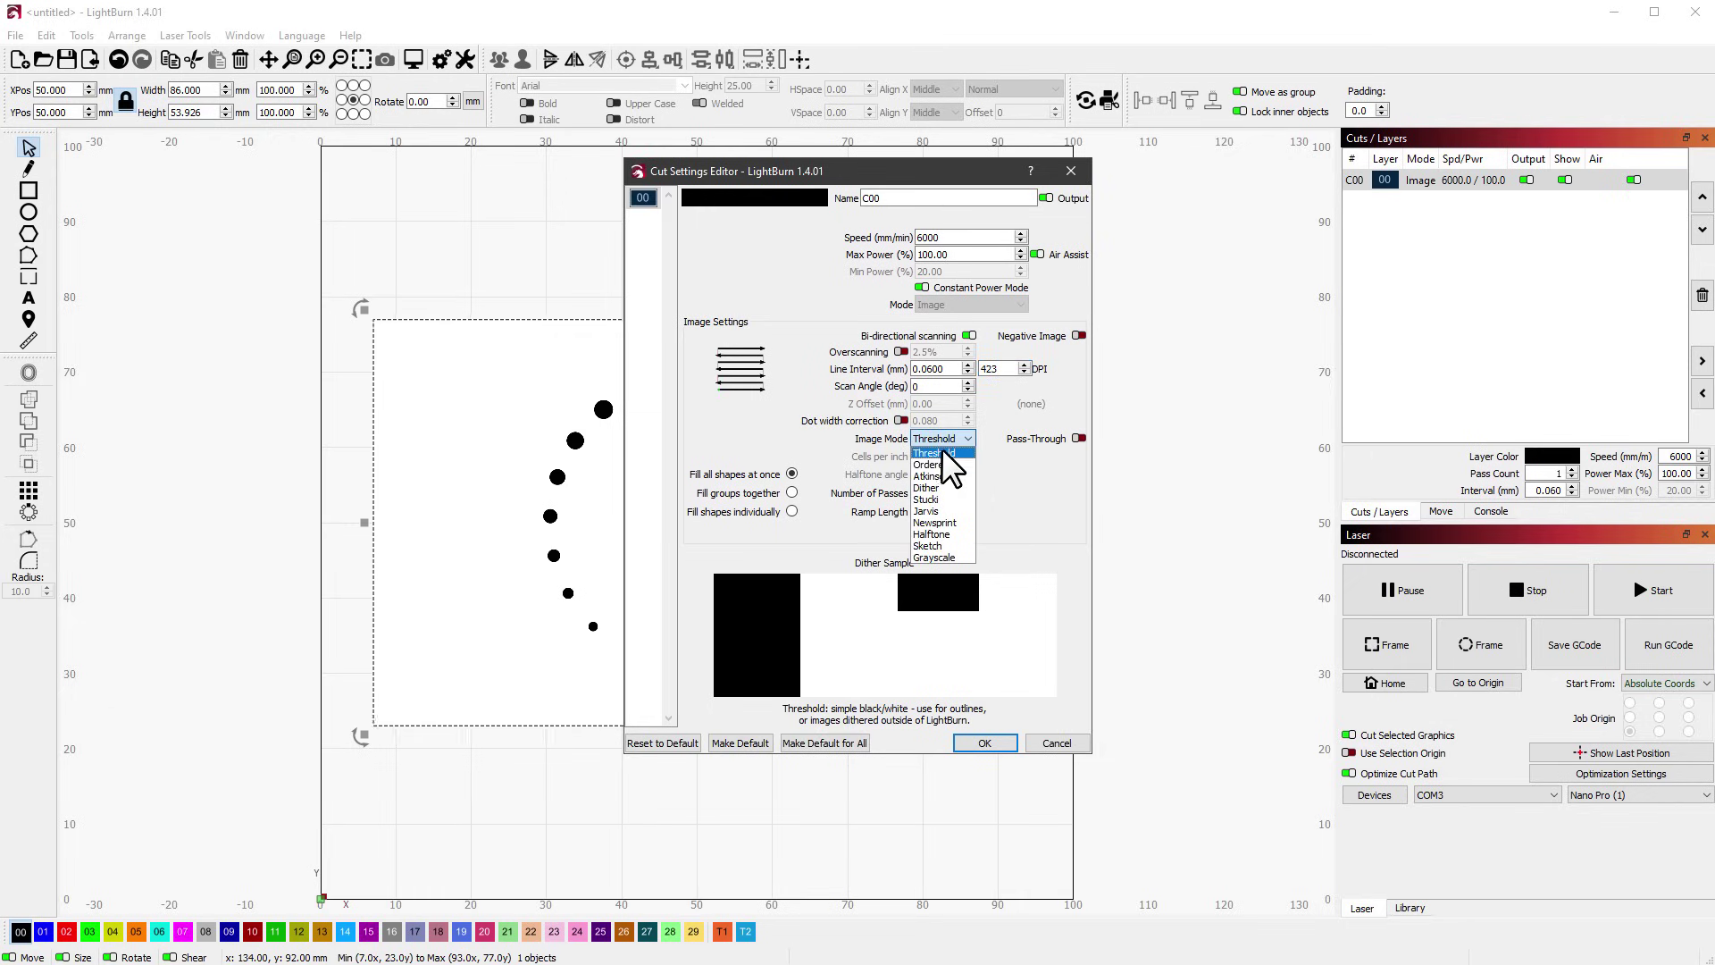
pyautogui.click(942, 442)
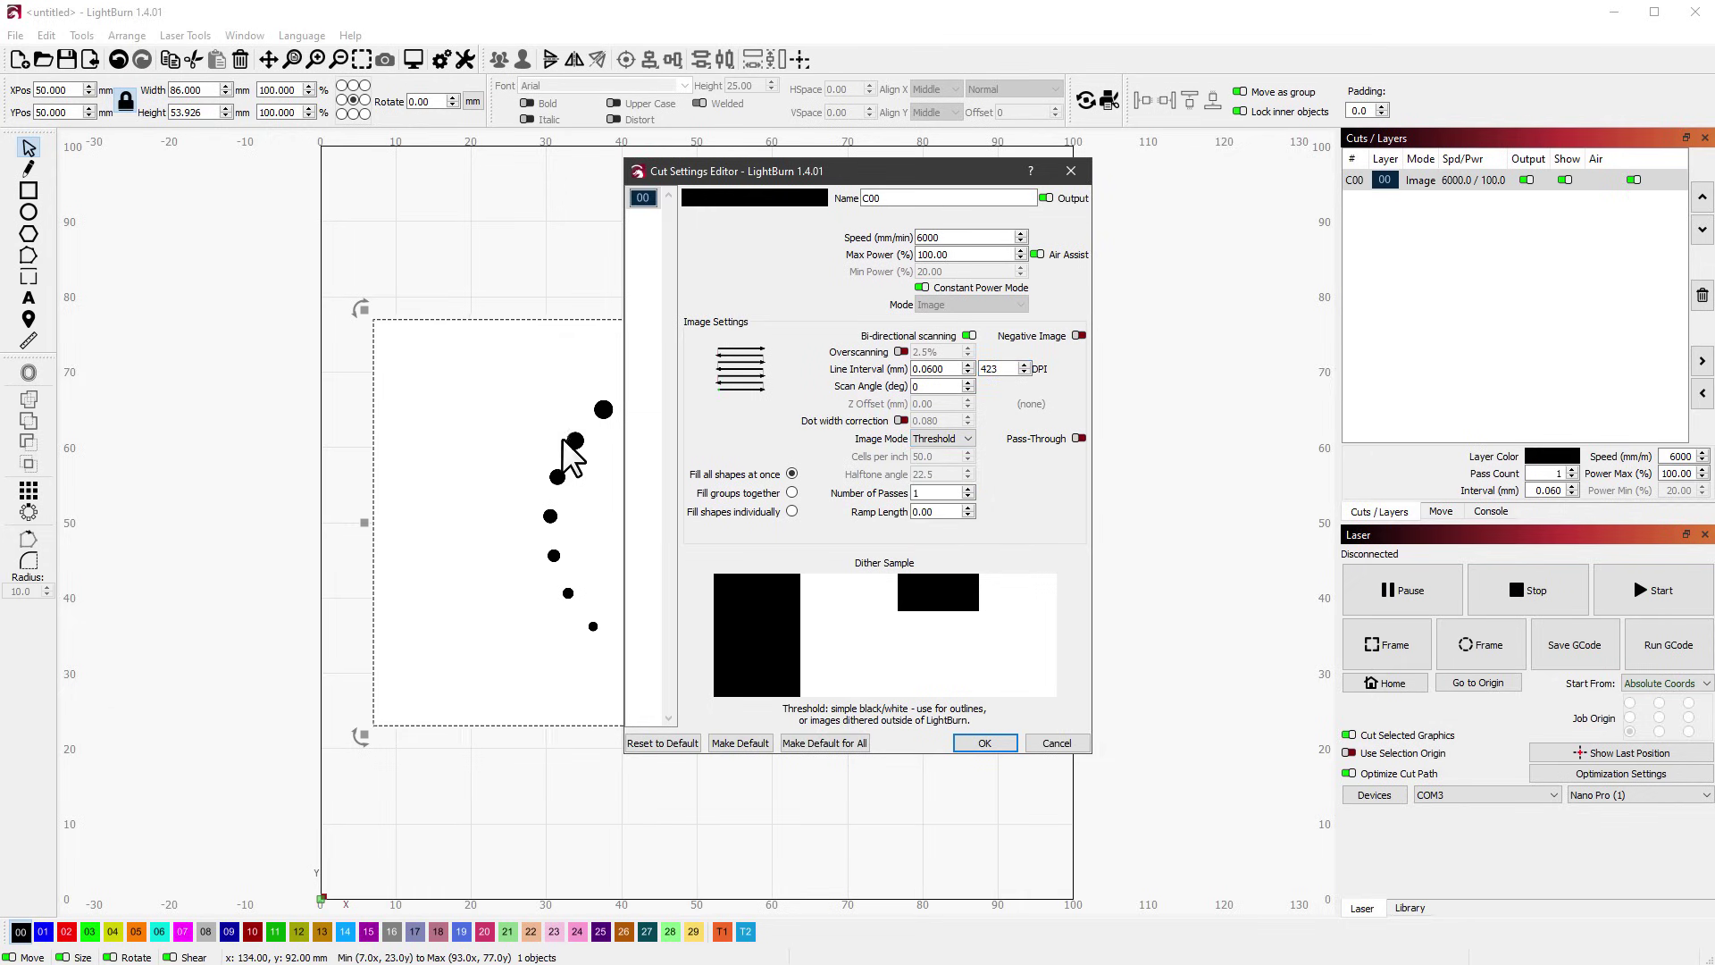
pyautogui.click(930, 437)
pyautogui.click(938, 461)
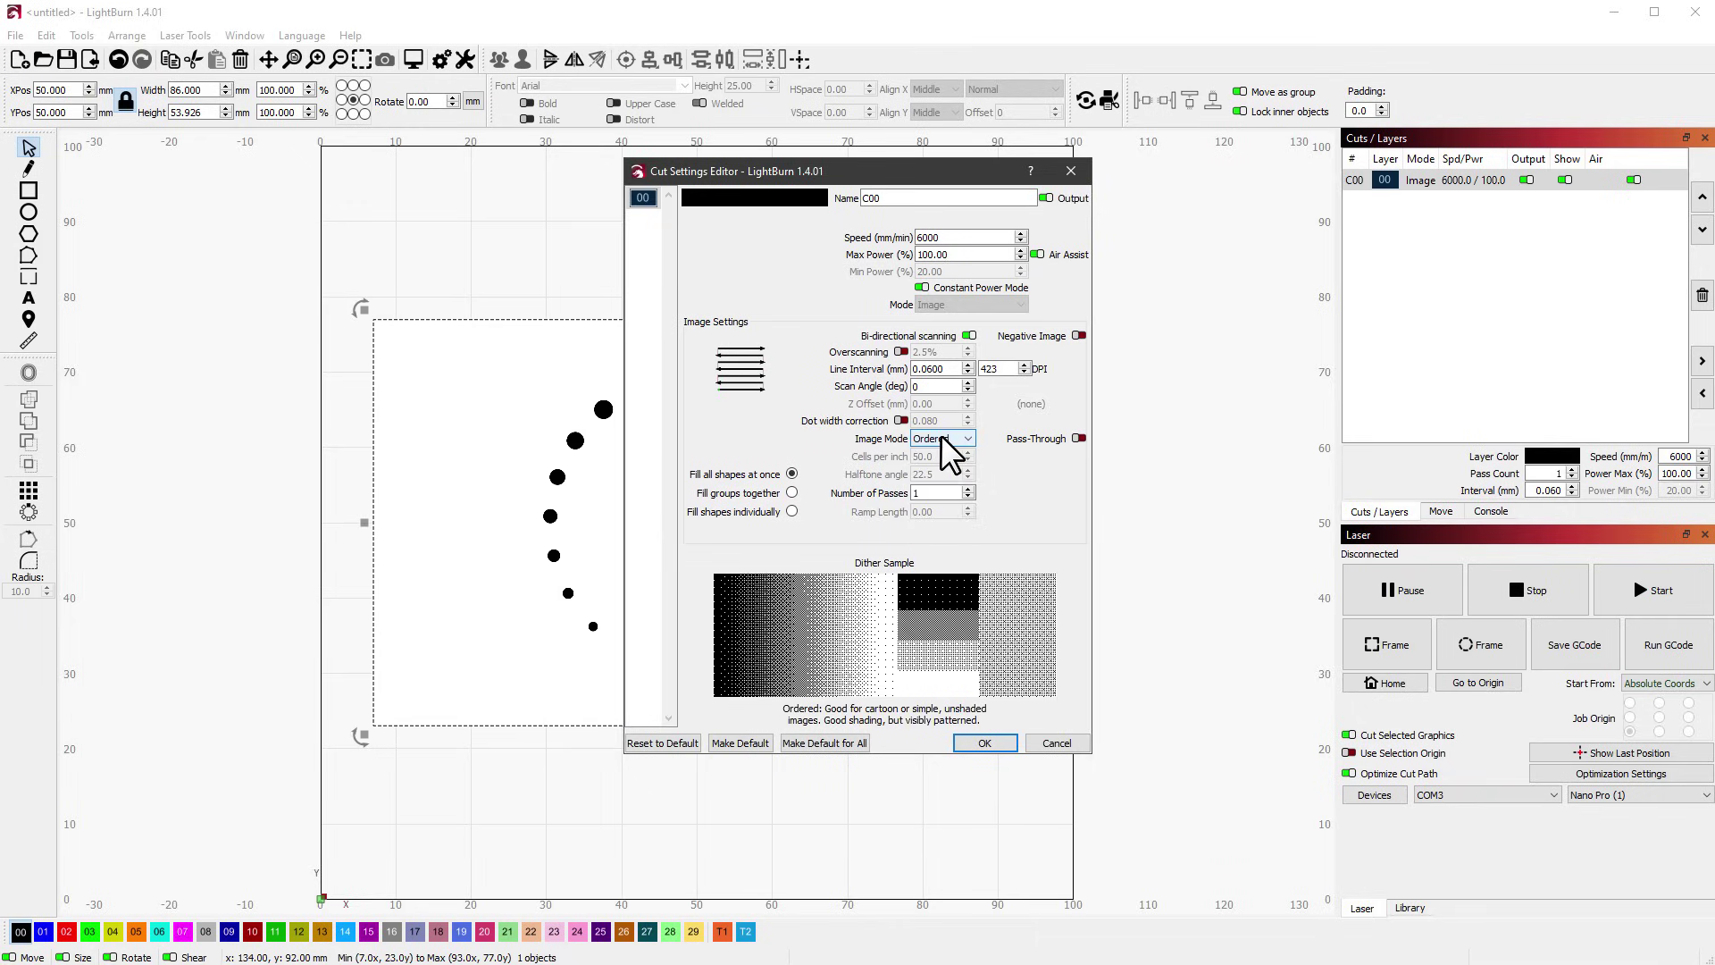
pyautogui.scroll(-3, 940, 435)
pyautogui.click(940, 438)
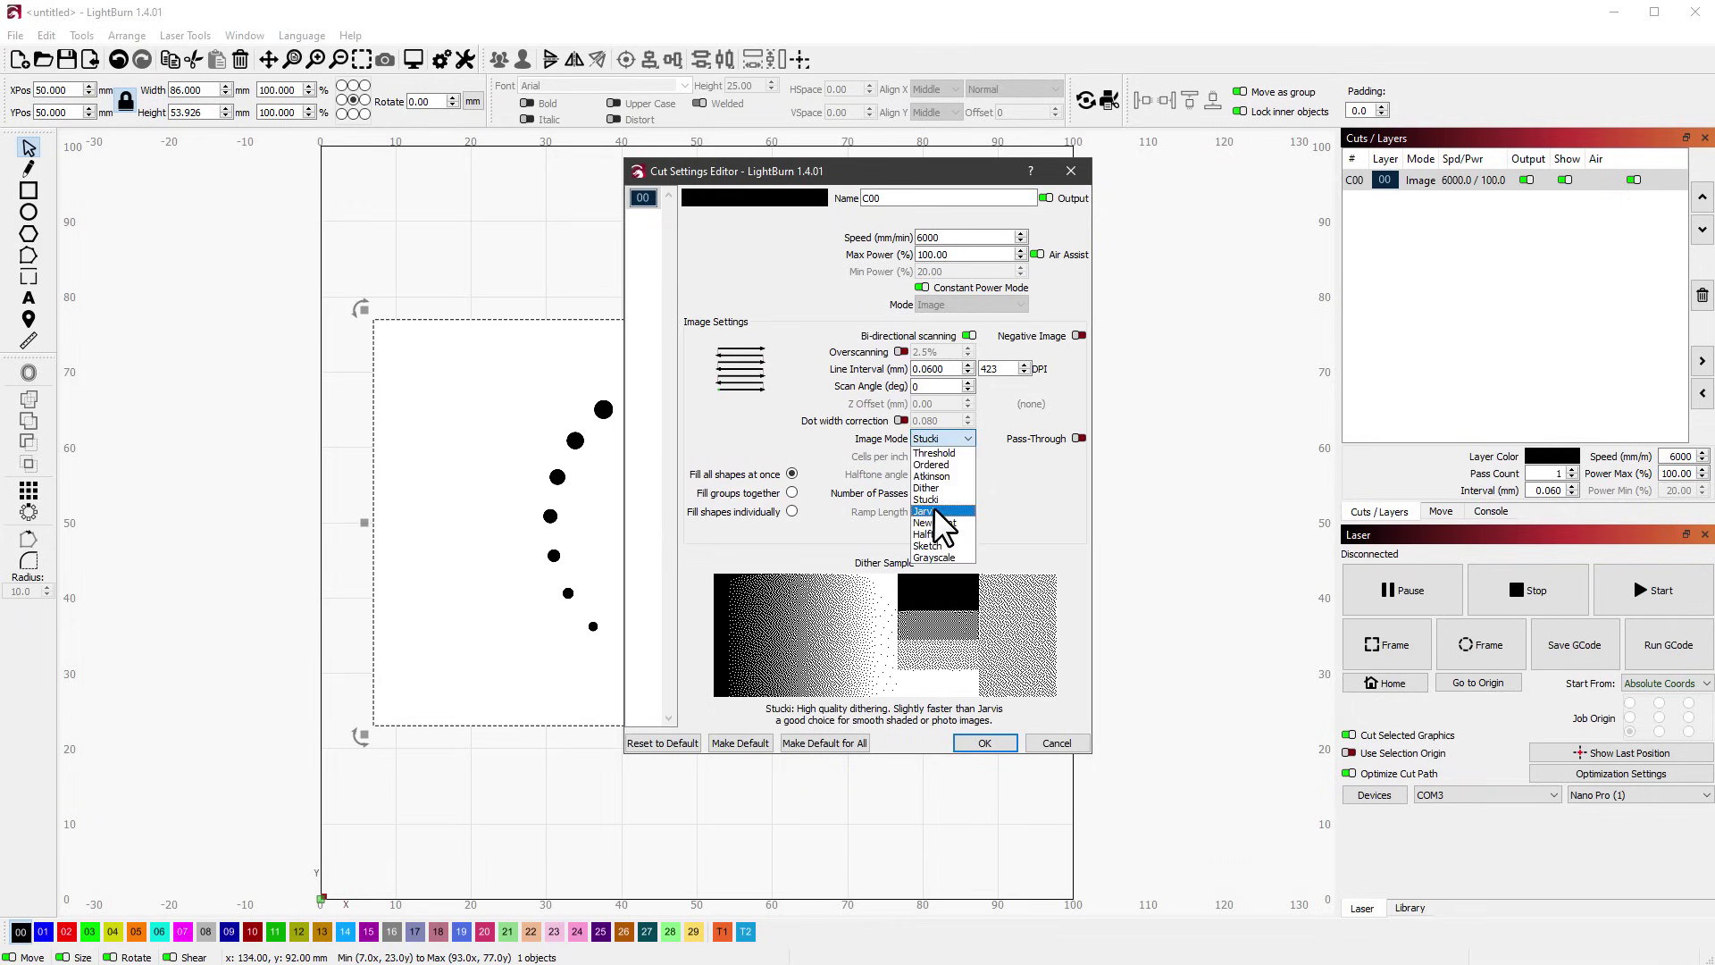
pyautogui.click(934, 453)
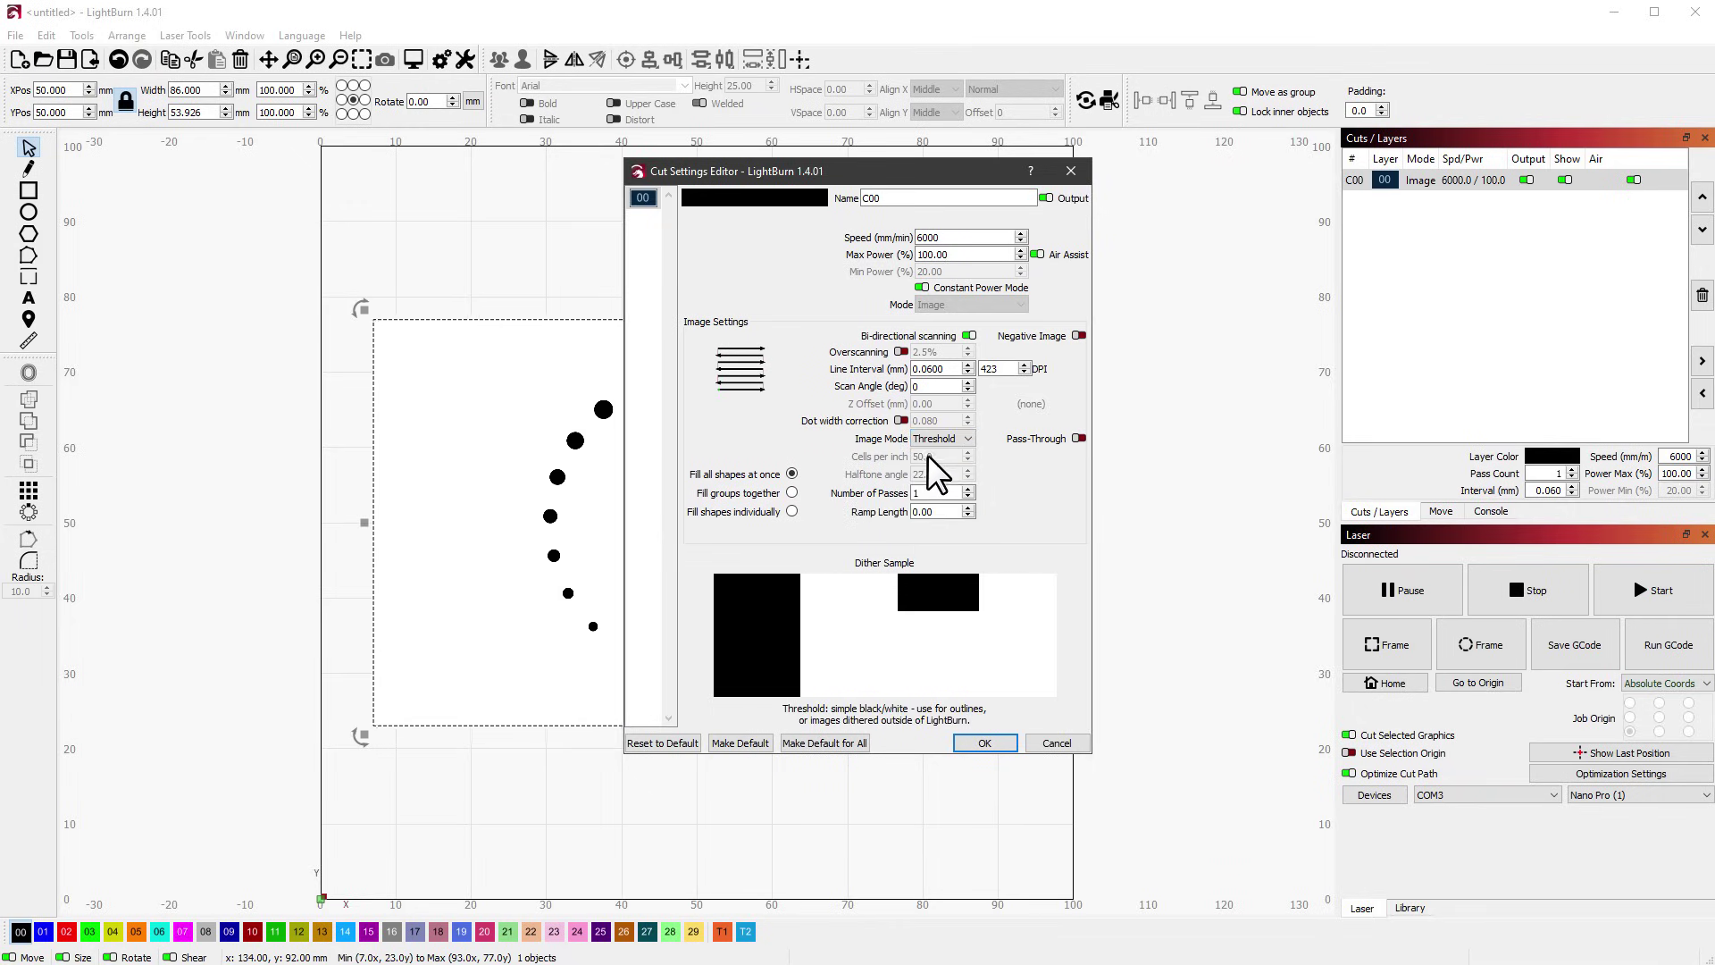
pyautogui.click(984, 744)
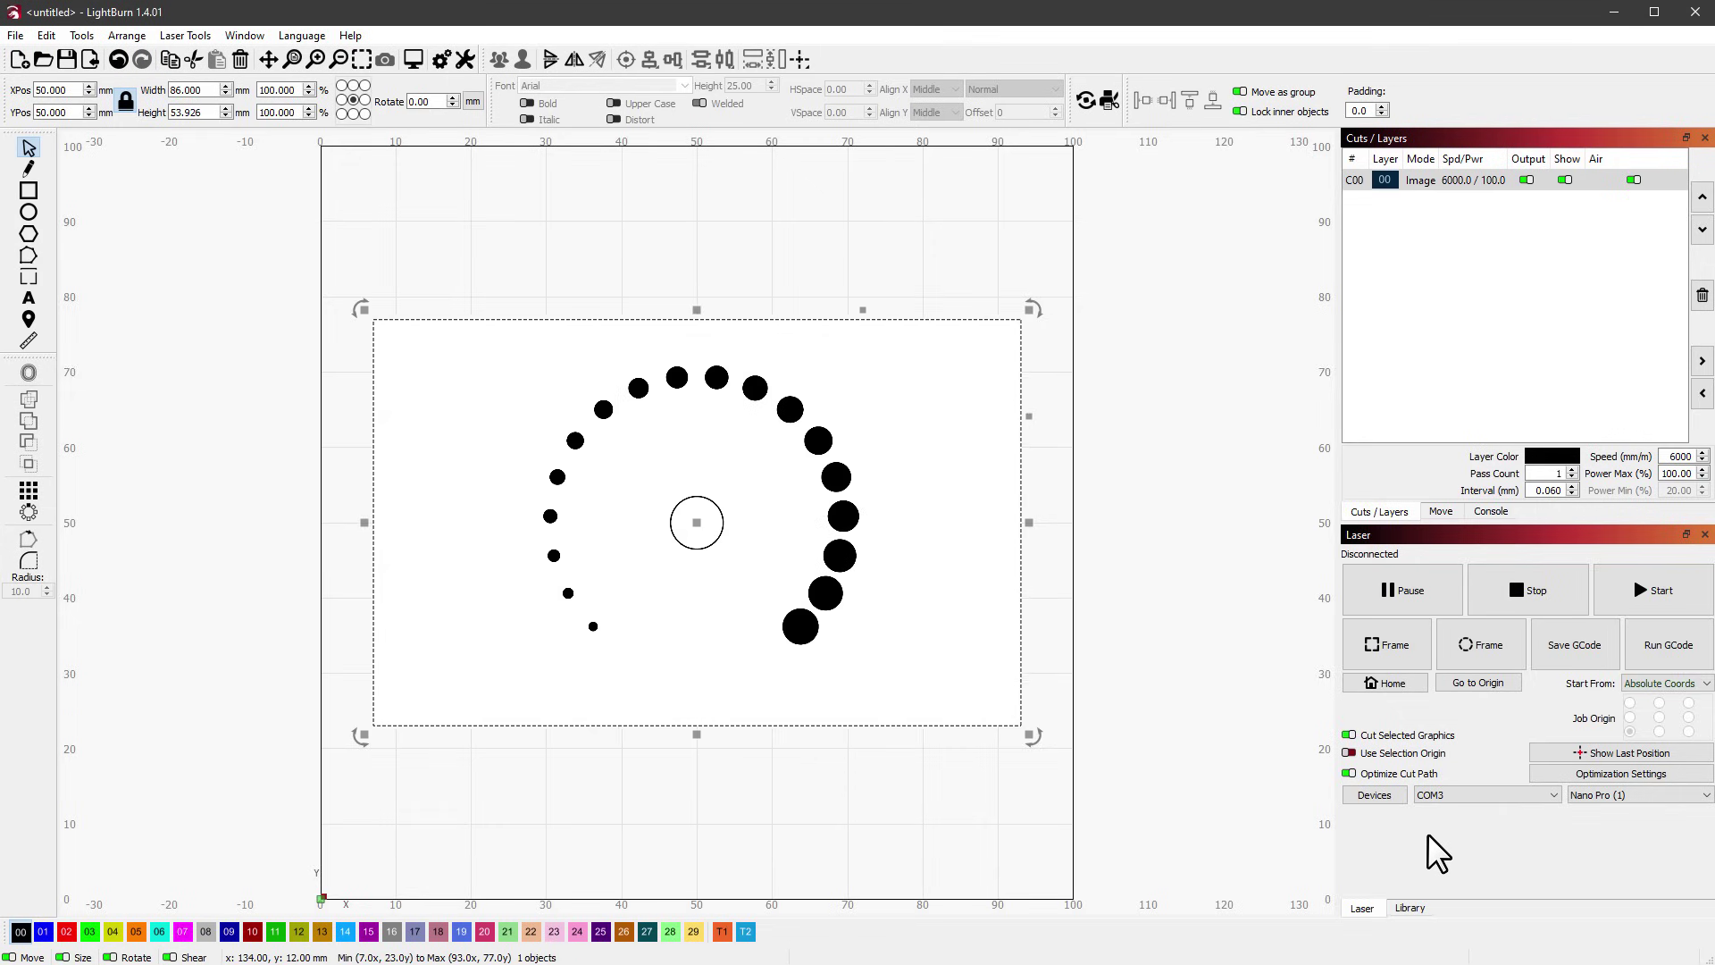
# Connect to the laser on port COM18 and check the machine details in the console output.
pyautogui.click(1444, 795)
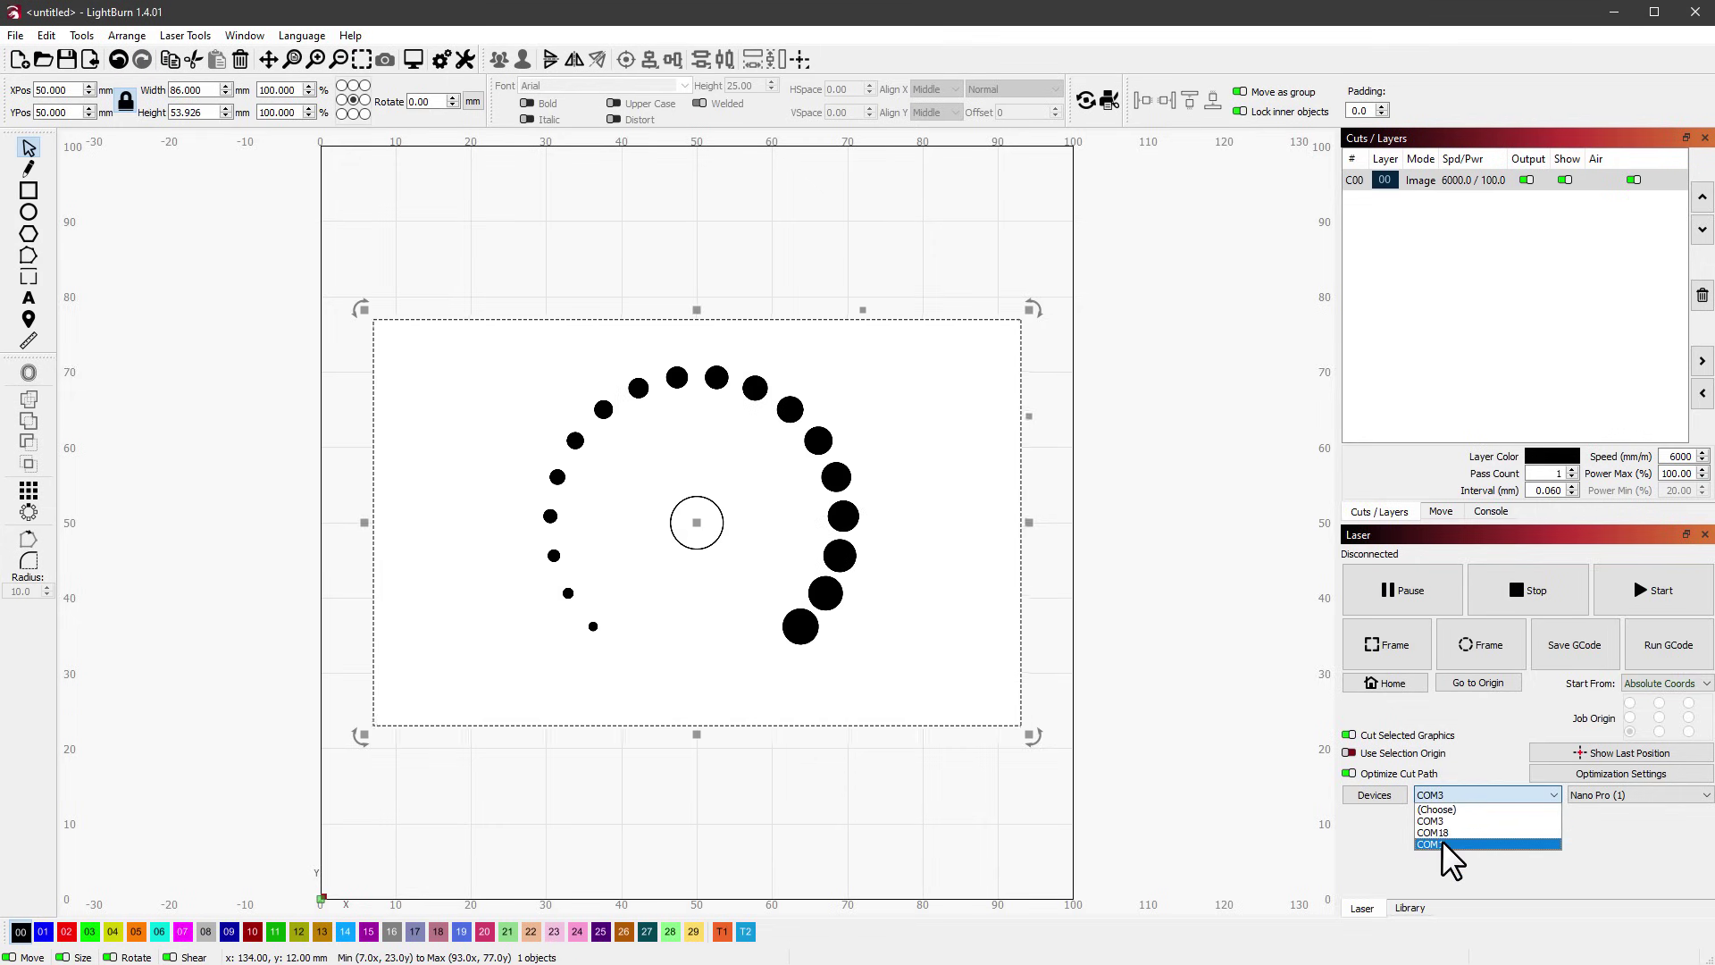
pyautogui.click(1439, 832)
pyautogui.click(1489, 513)
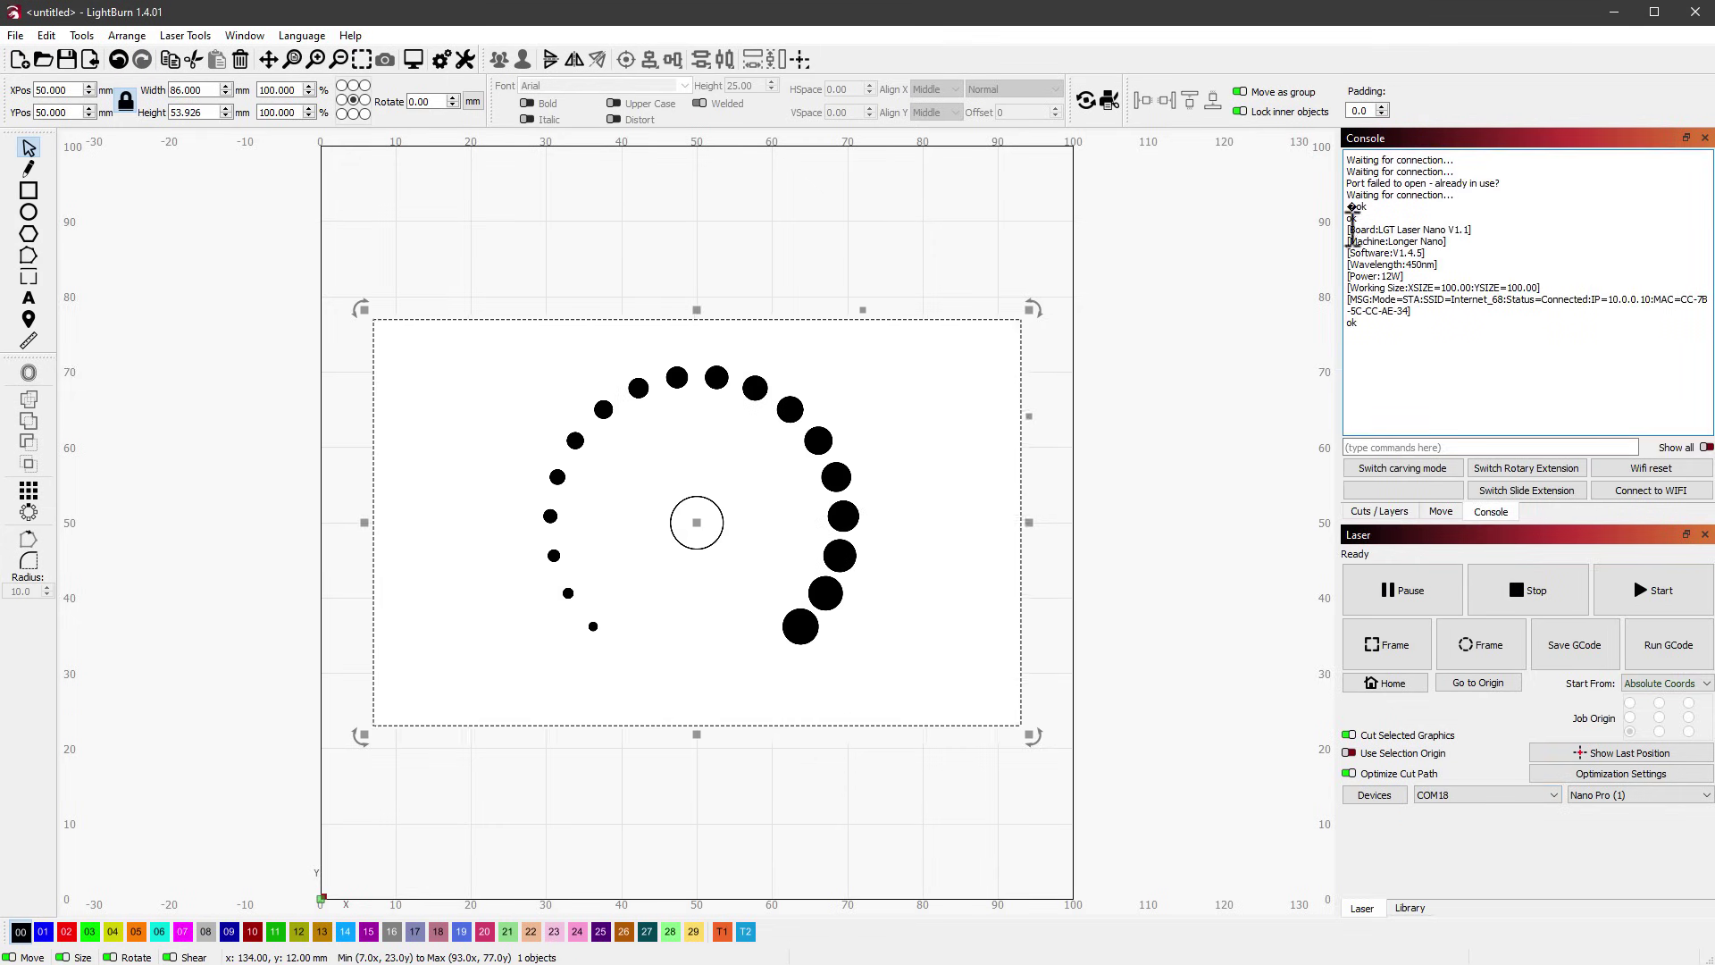
pyautogui.moveTo(1352, 214); pyautogui.dragTo(1444, 314)
pyautogui.click(1441, 310)
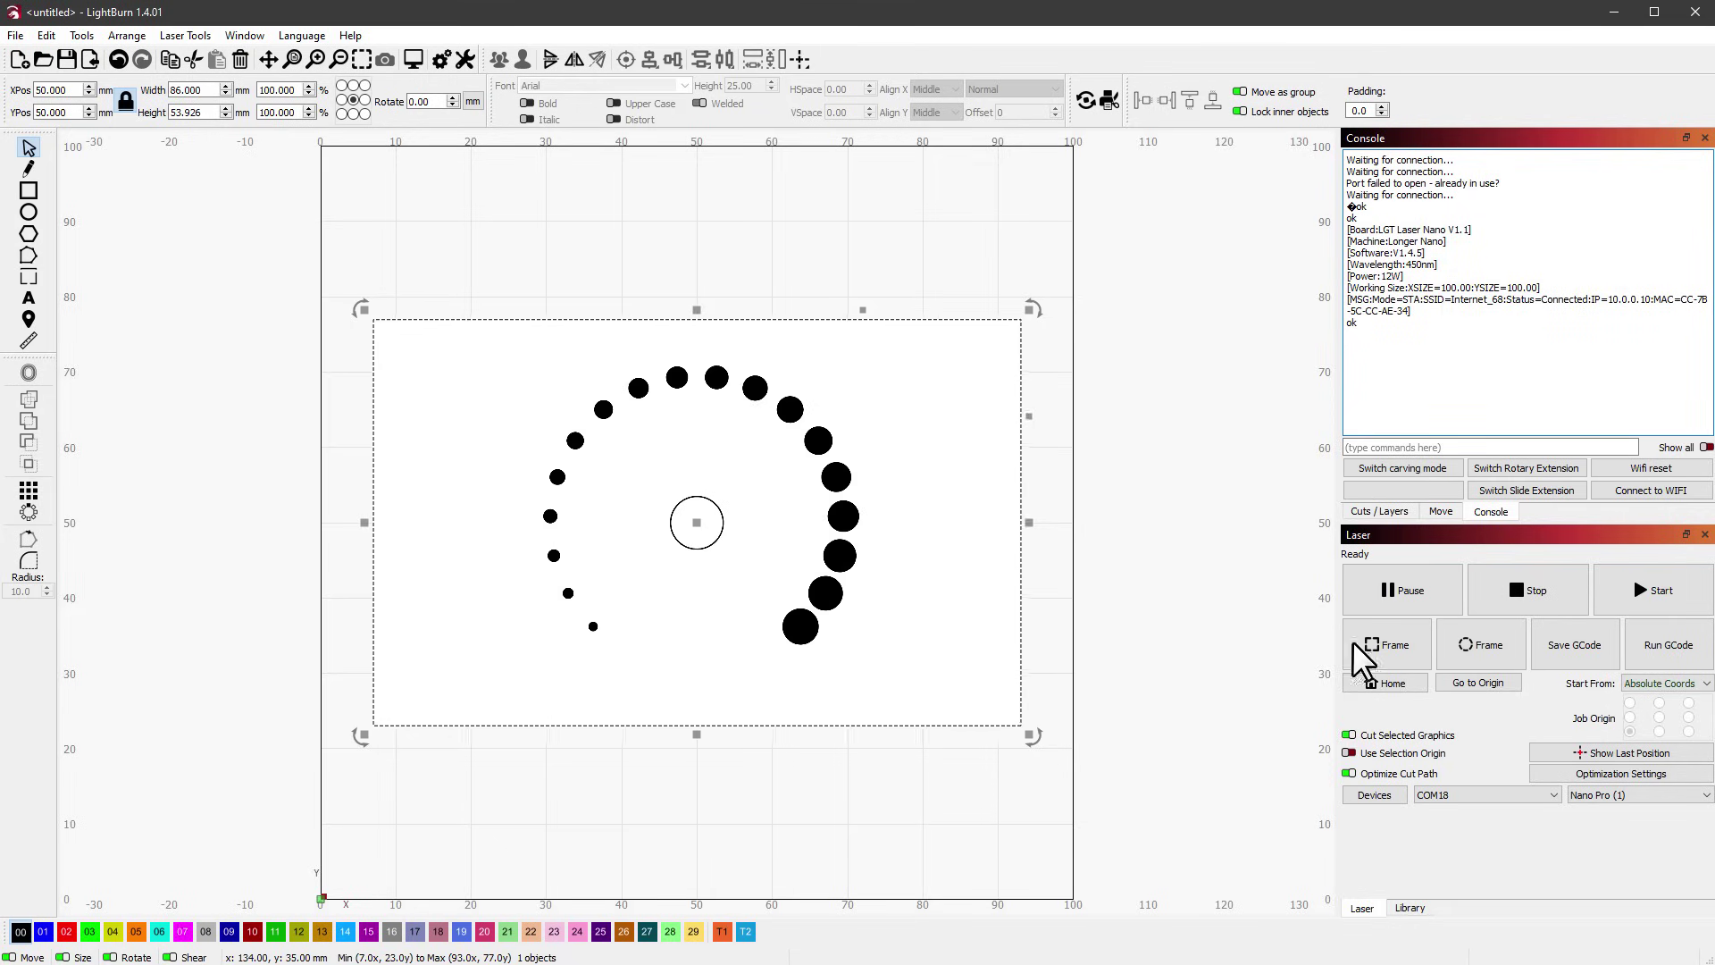
# Frame the image boundary with Laser on when framing enabled in the device settings and the laser fire power set to 2%.
pyautogui.click(1390, 666)
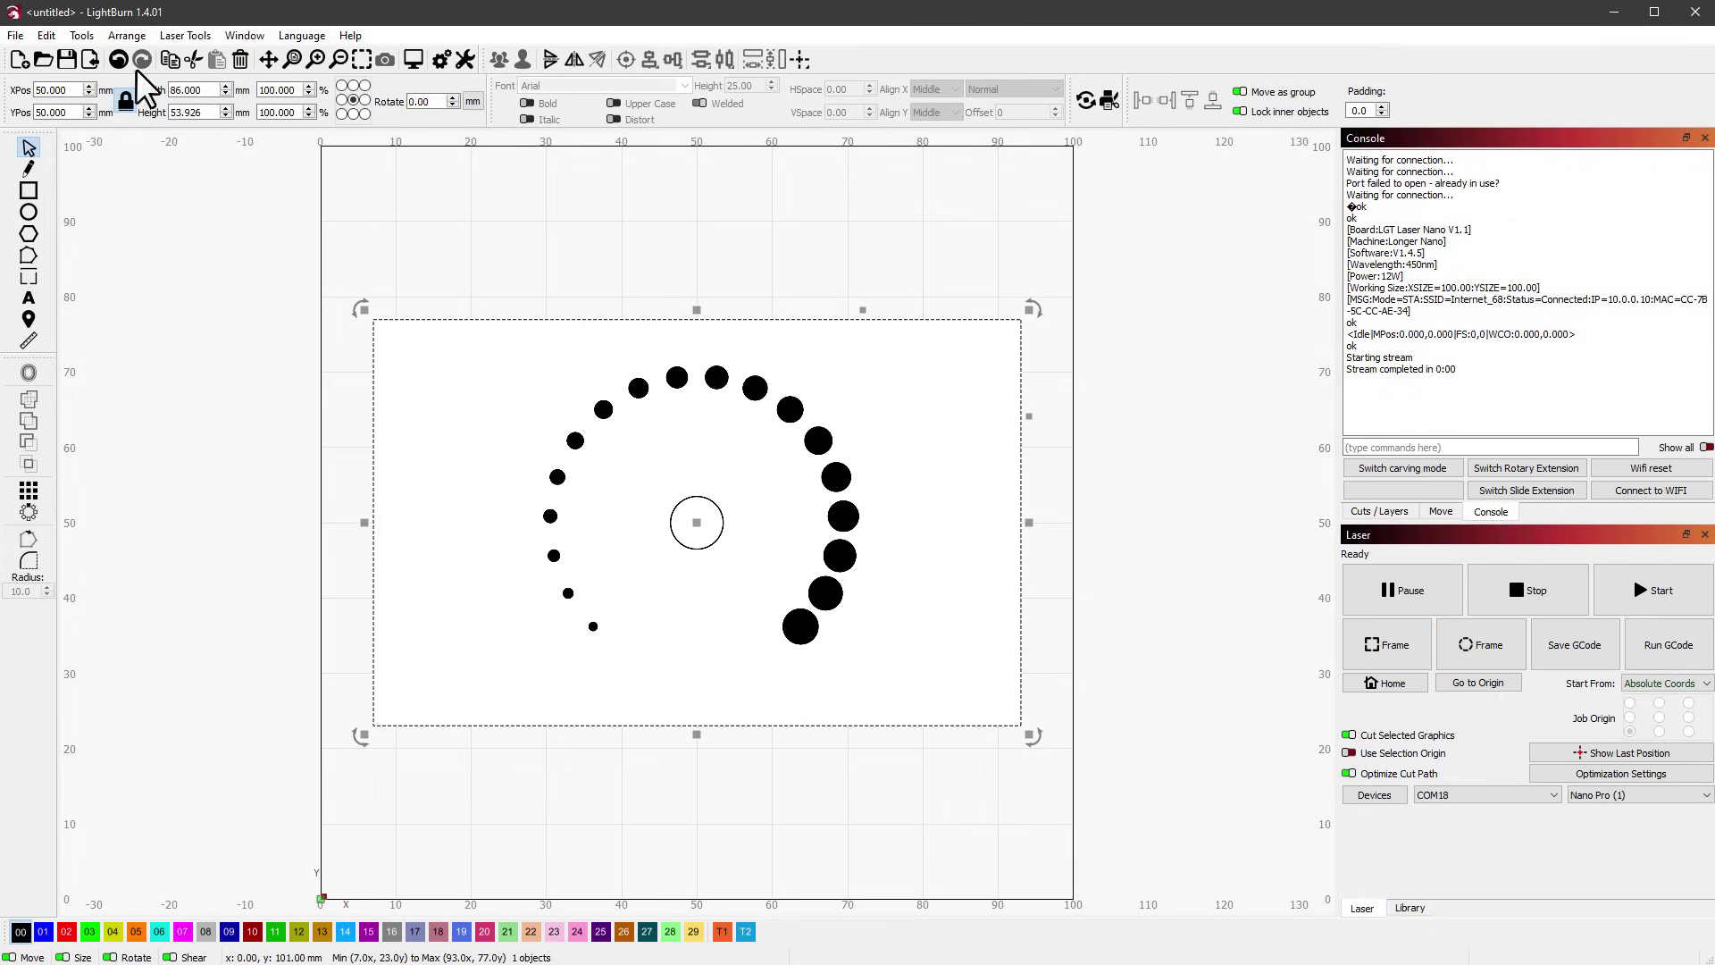
pyautogui.click(46, 36)
pyautogui.click(96, 549)
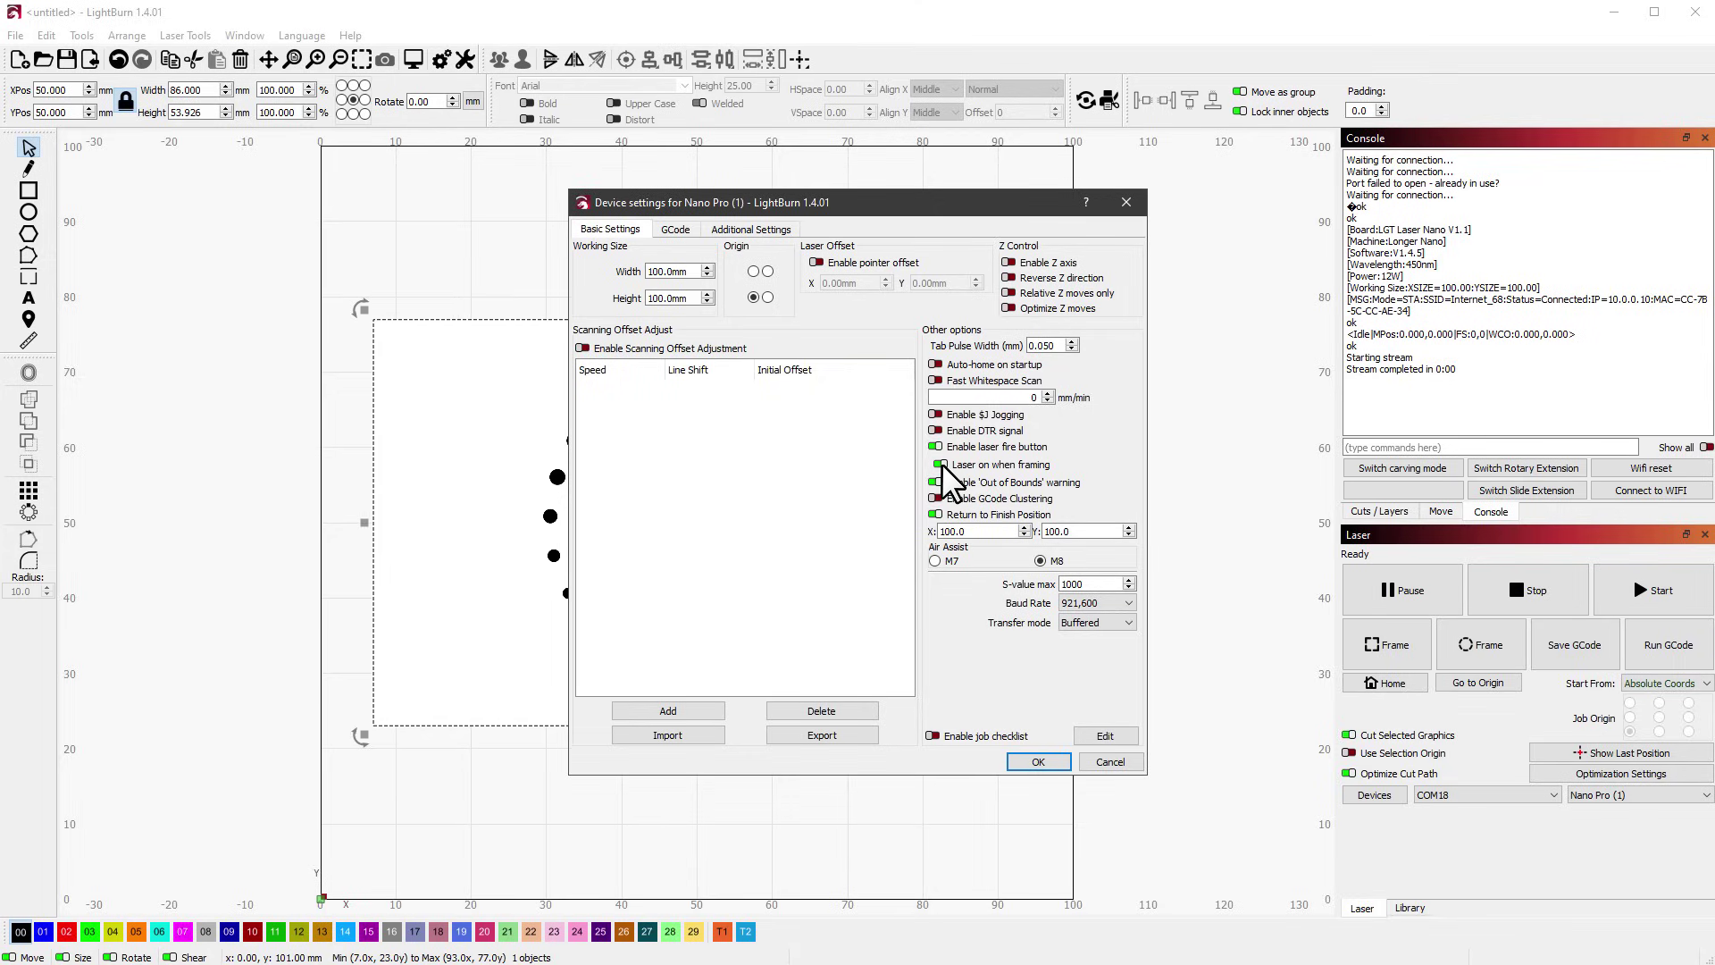
pyautogui.click(1038, 764)
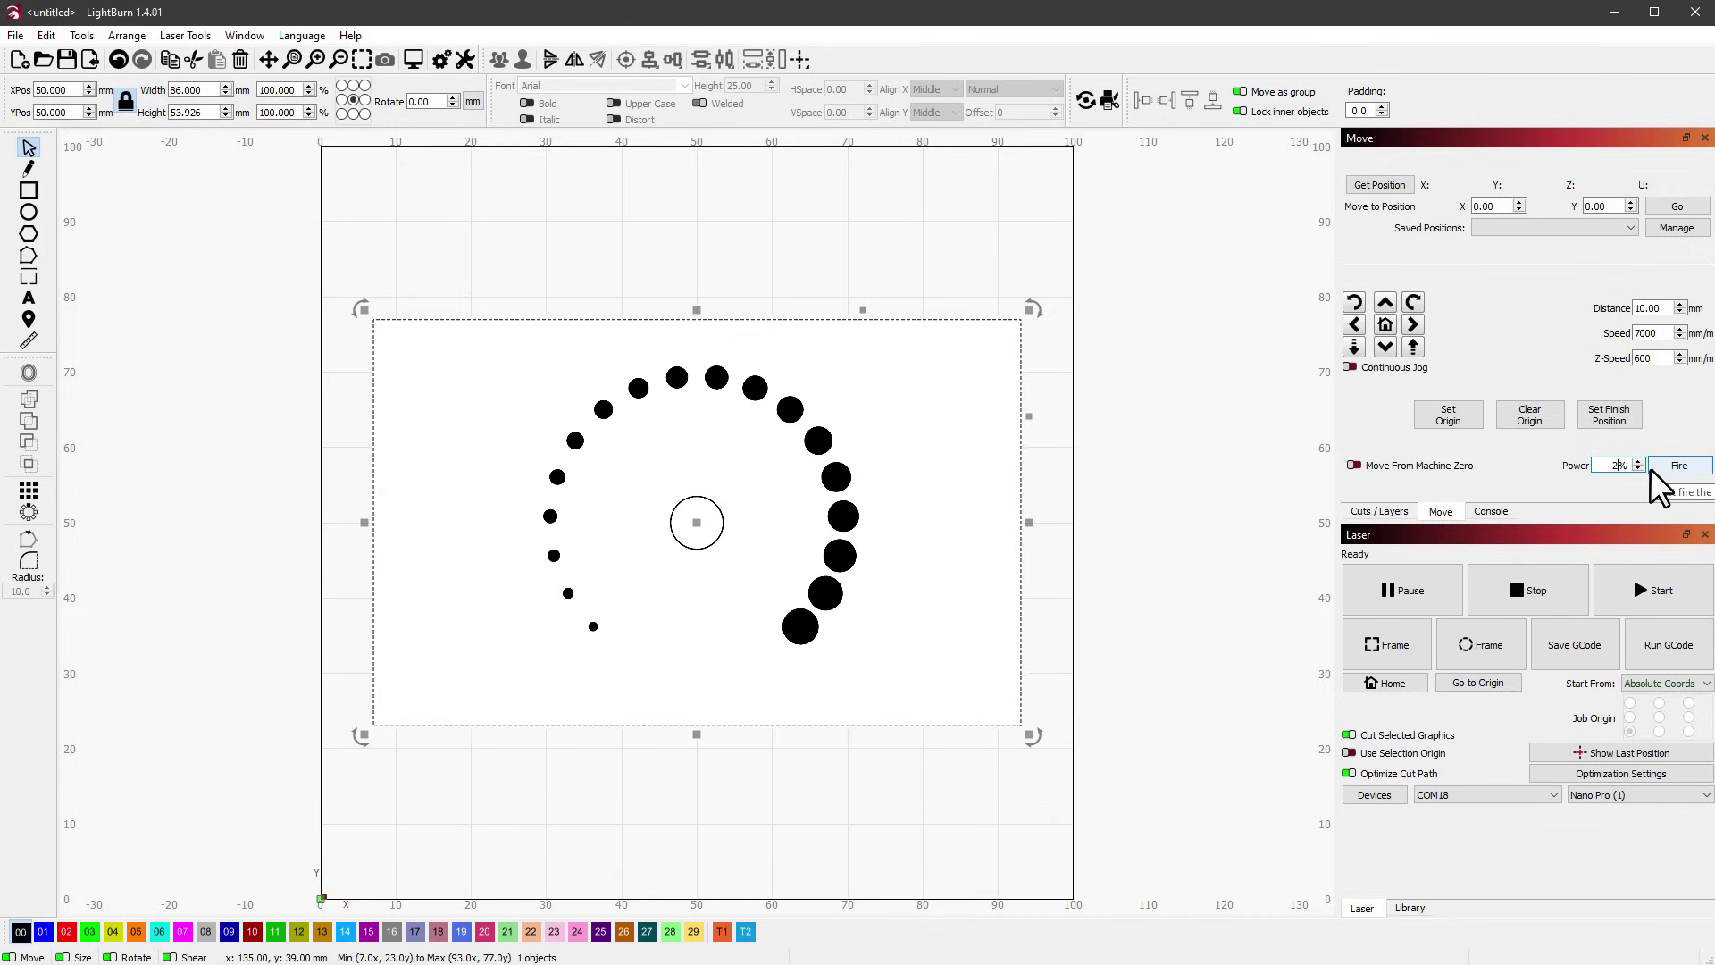
pyautogui.click(1659, 483)
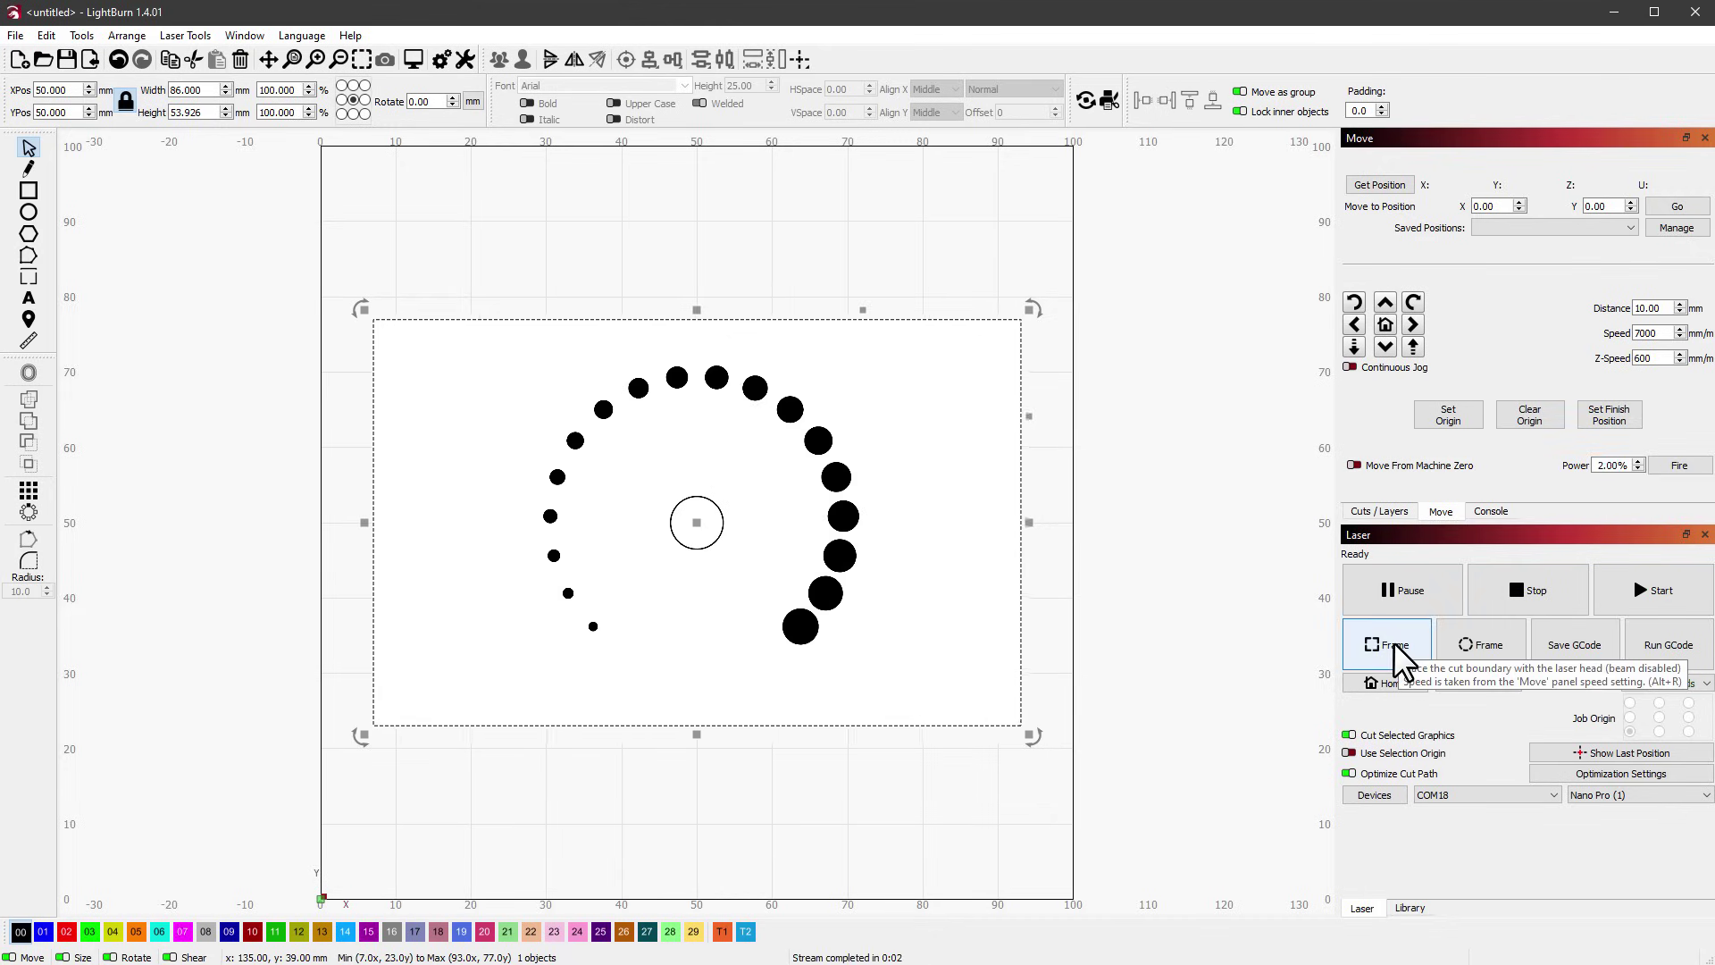
pyautogui.click(1396, 653)
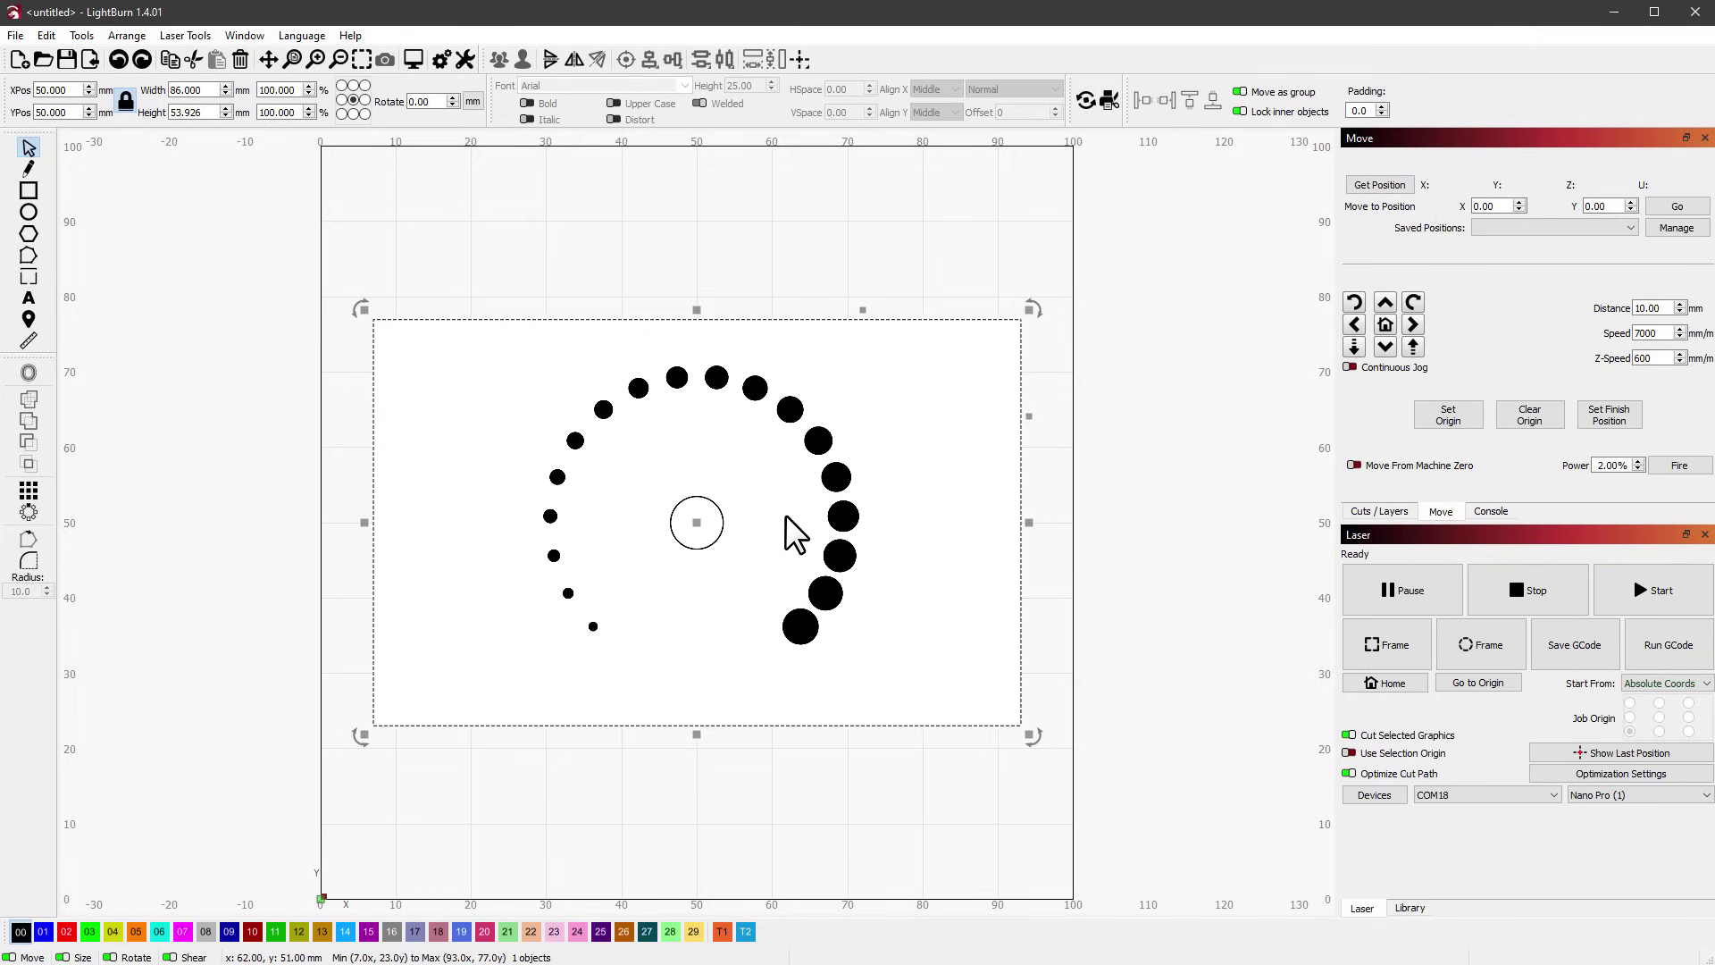
# Move the image to X 55 mm, Y 38 mm in the work area and switch the laser to carving mode.
pyautogui.moveTo(781, 510); pyautogui.dragTo(799, 531)
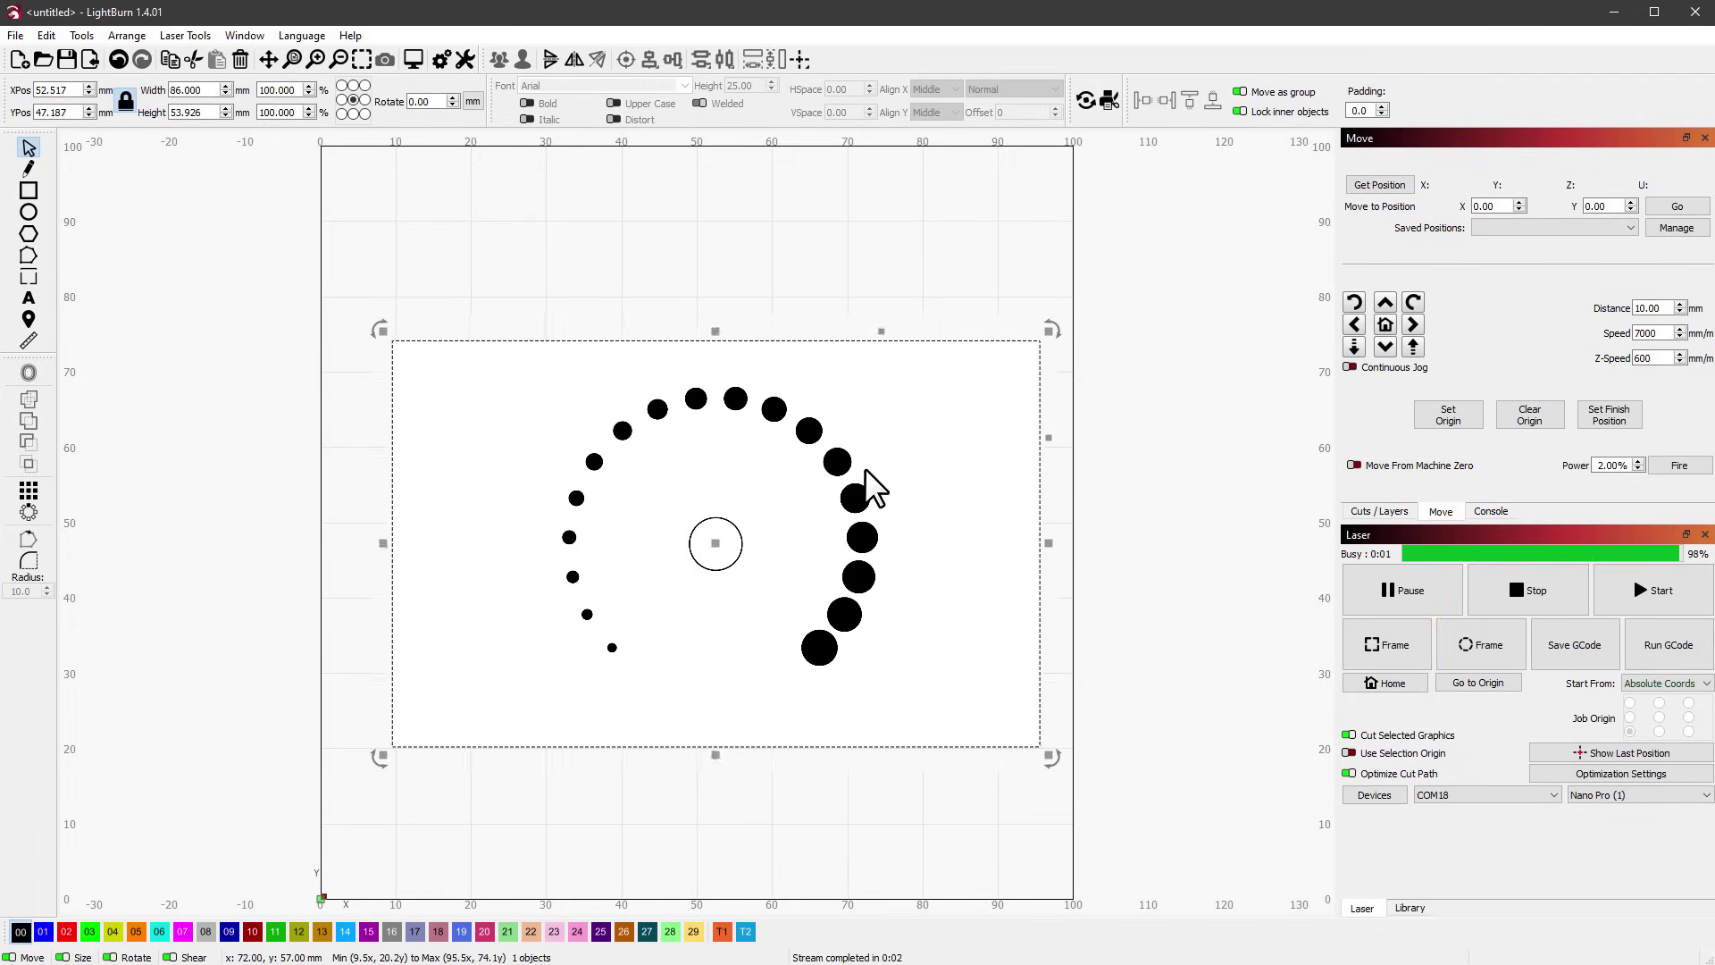
pyautogui.moveTo(873, 487); pyautogui.dragTo(885, 503)
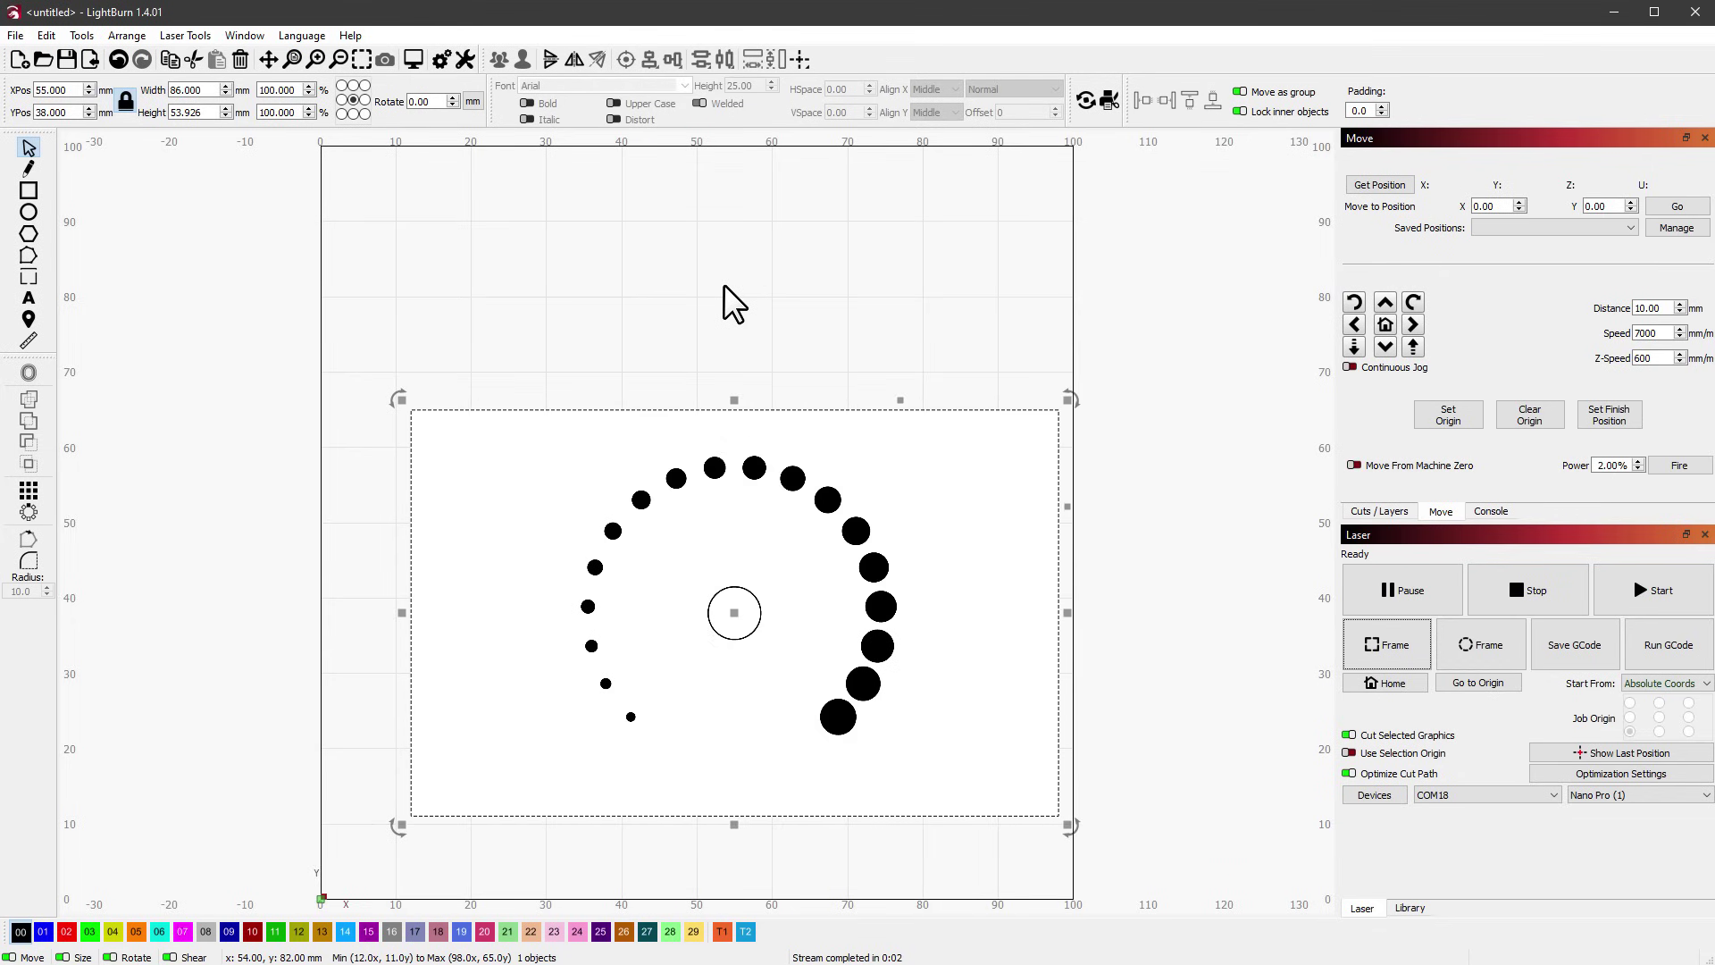
pyautogui.click(1483, 514)
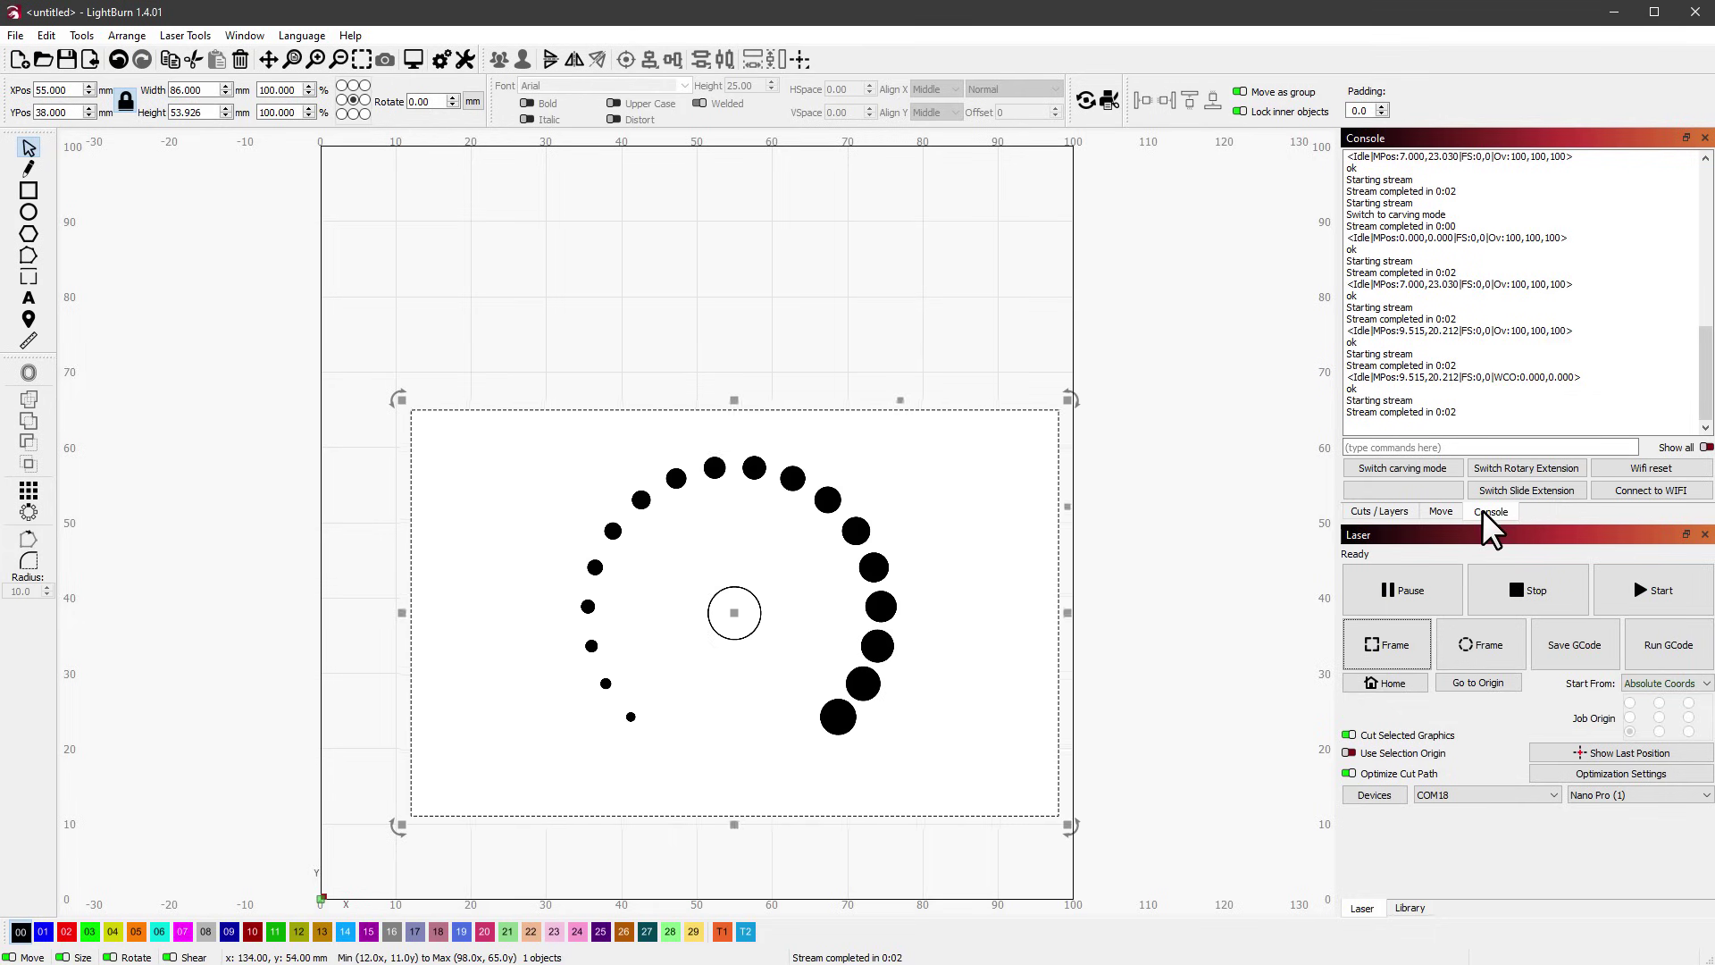
pyautogui.click(1354, 469)
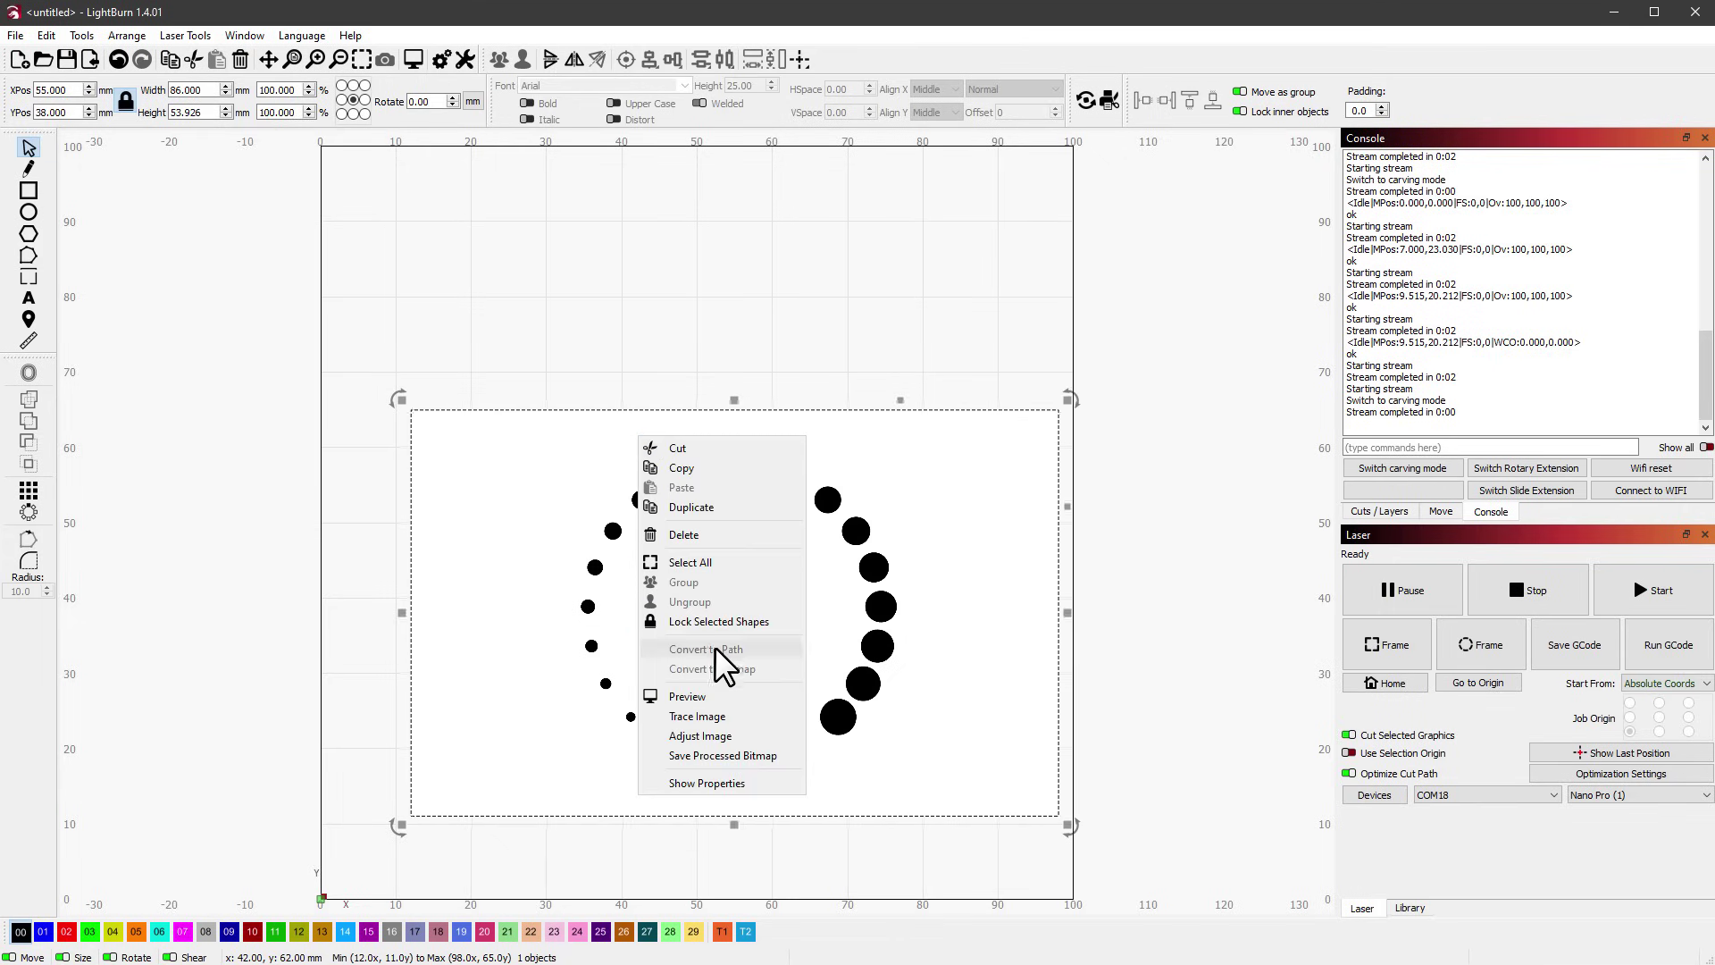
# Preview the engraving path with its estimated time and start the engraving job.
pyautogui.click(688, 697)
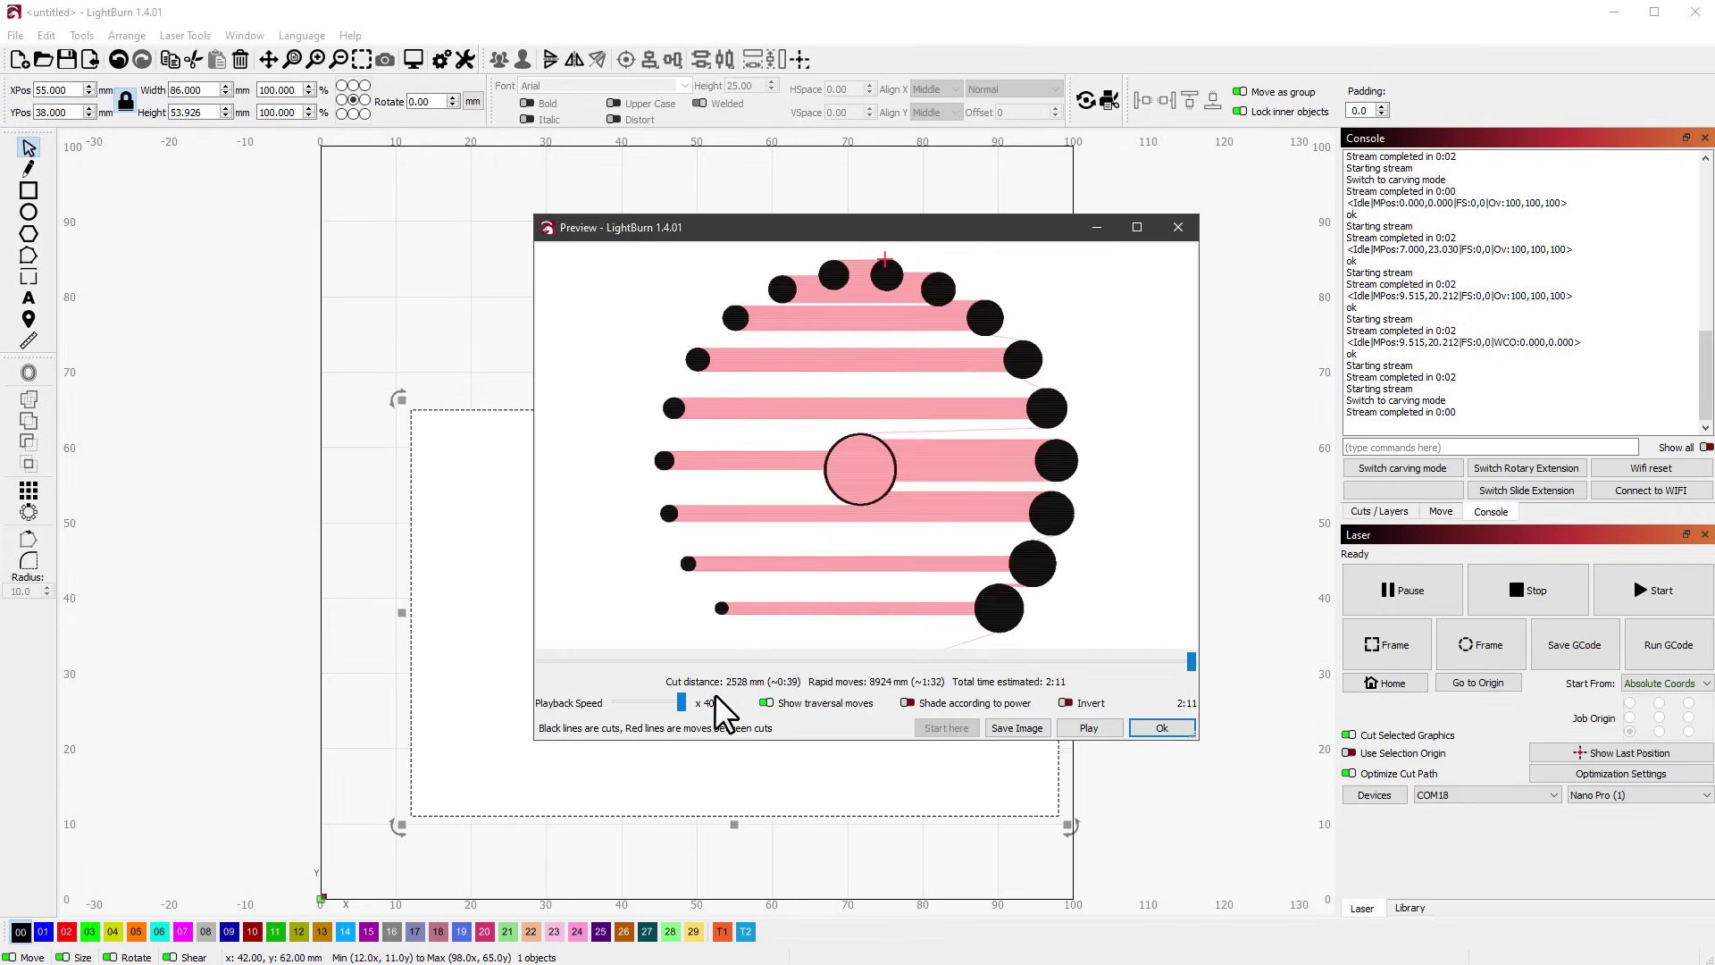
pyautogui.click(1081, 728)
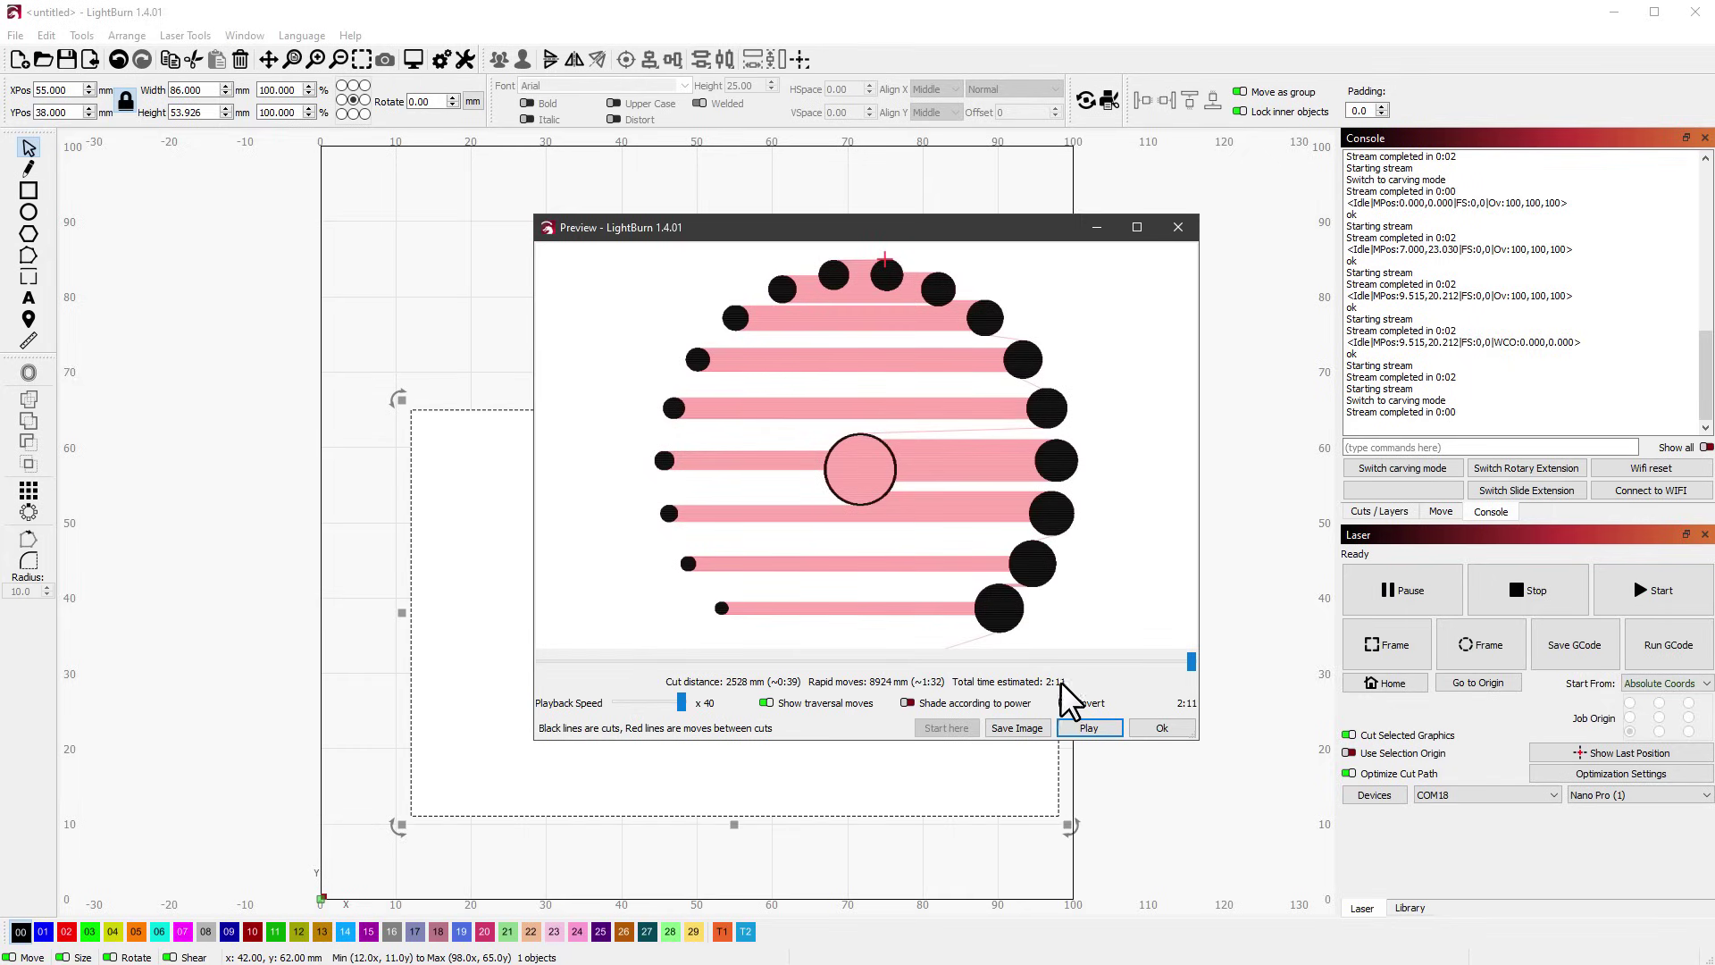
pyautogui.click(1158, 729)
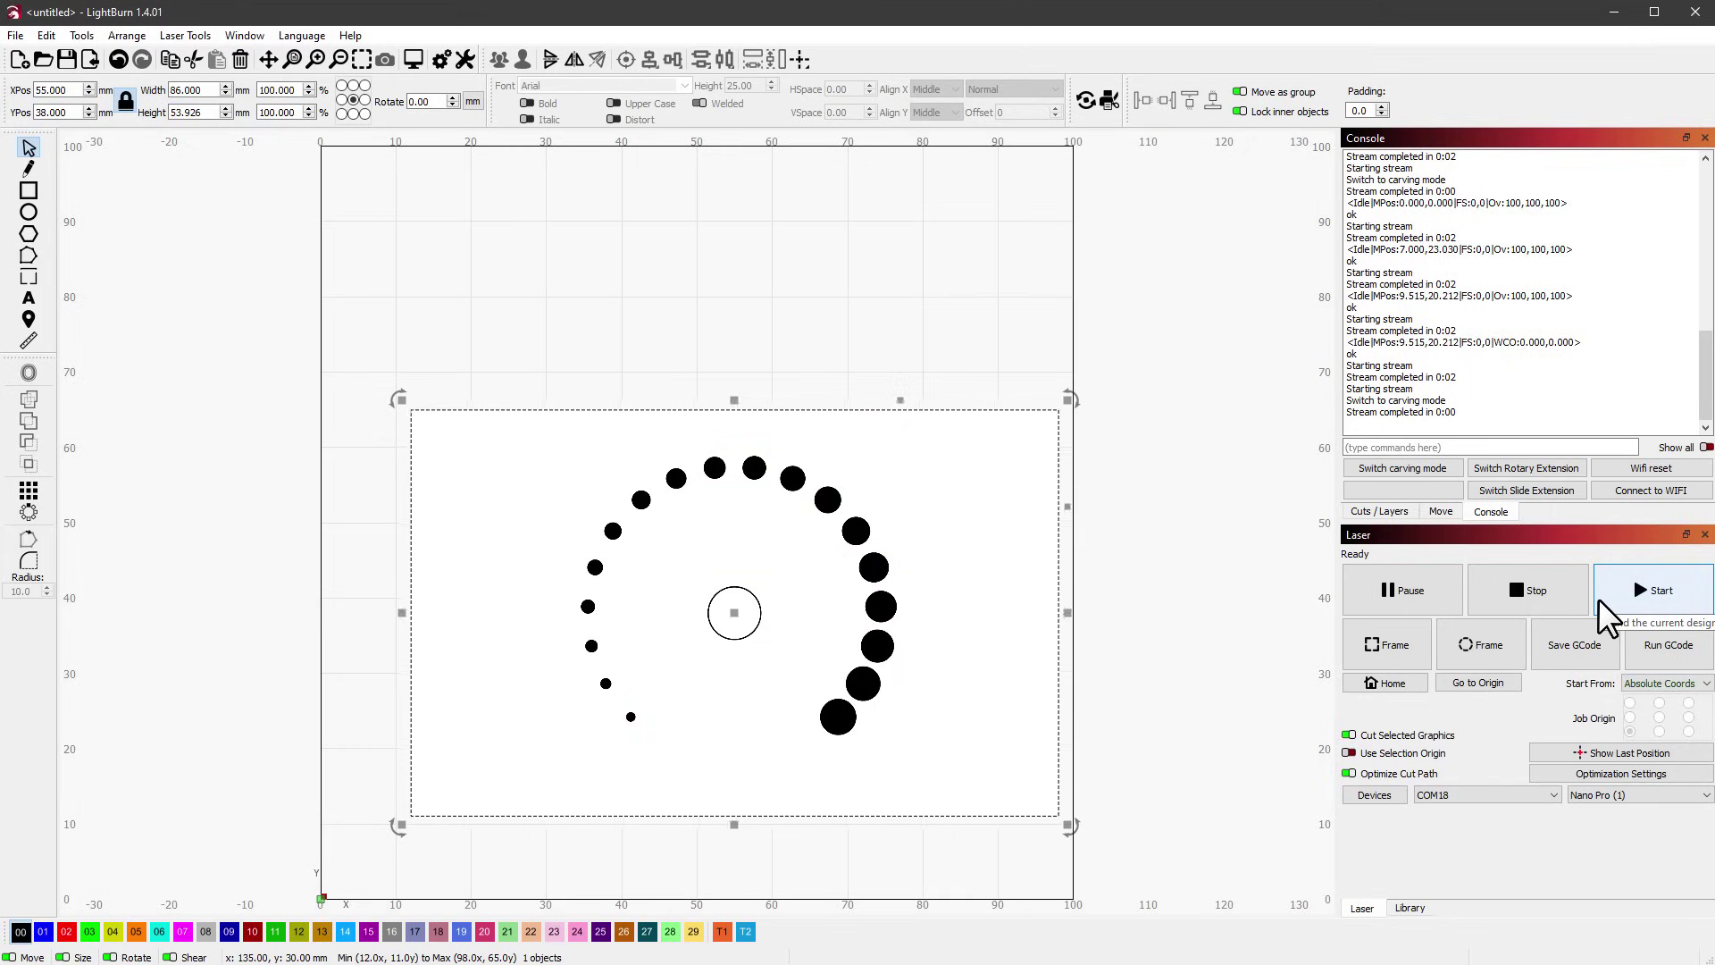
pyautogui.click(1604, 617)
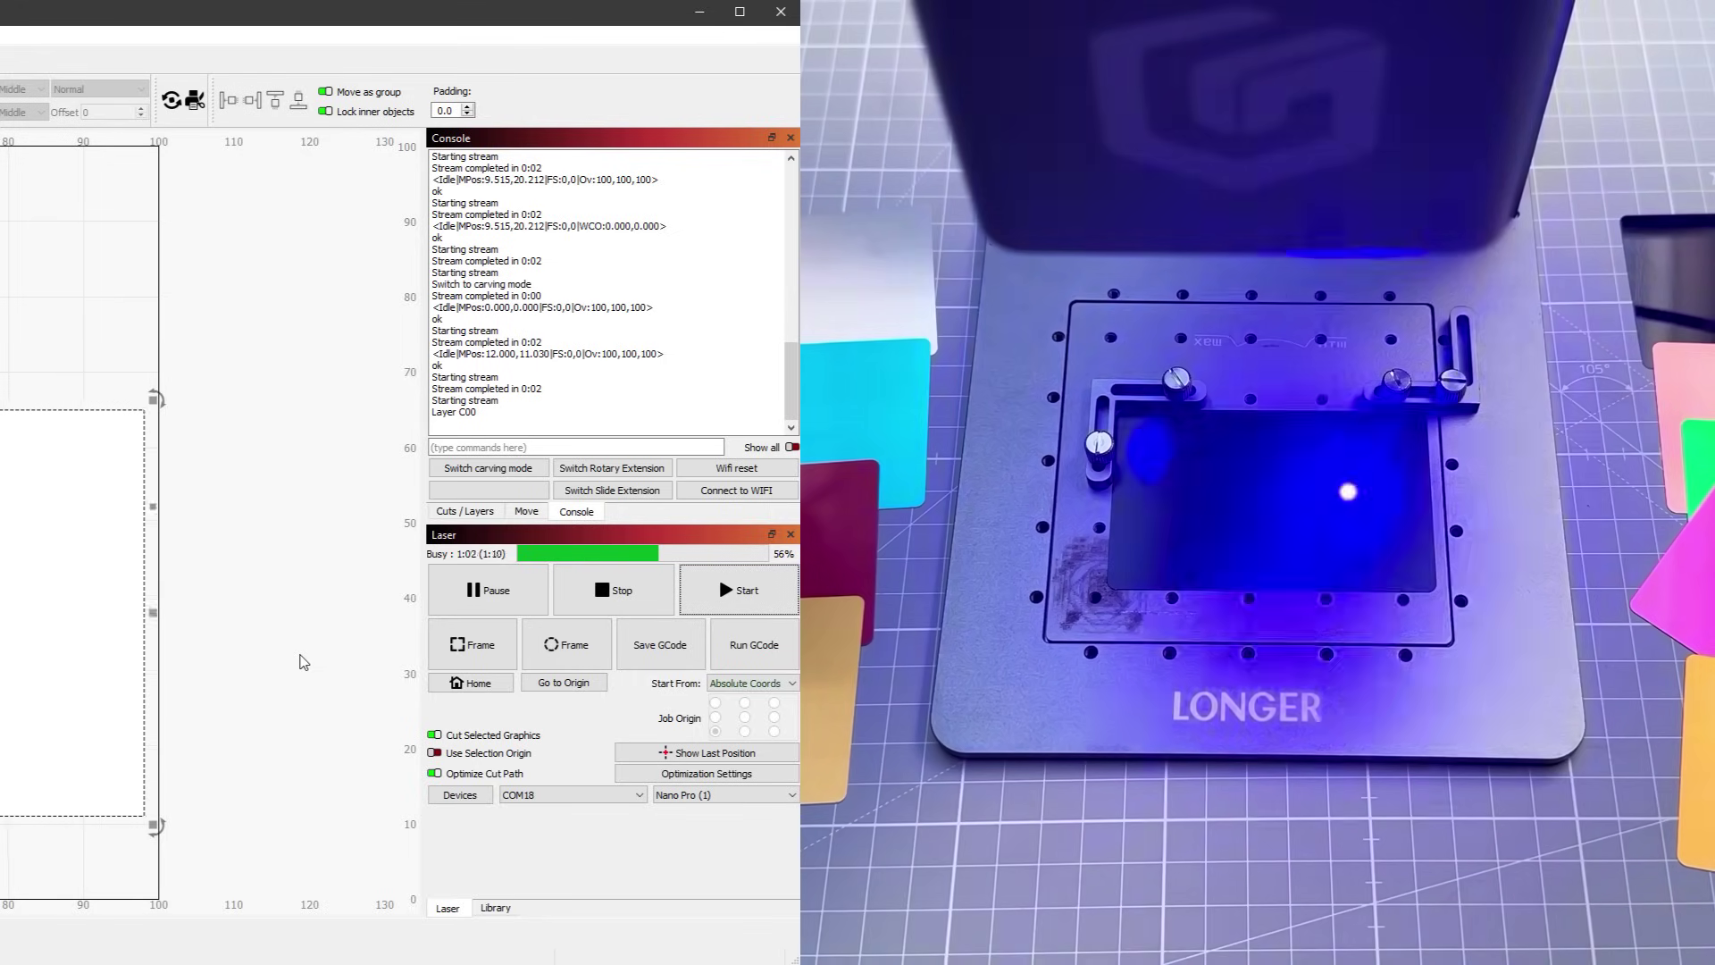